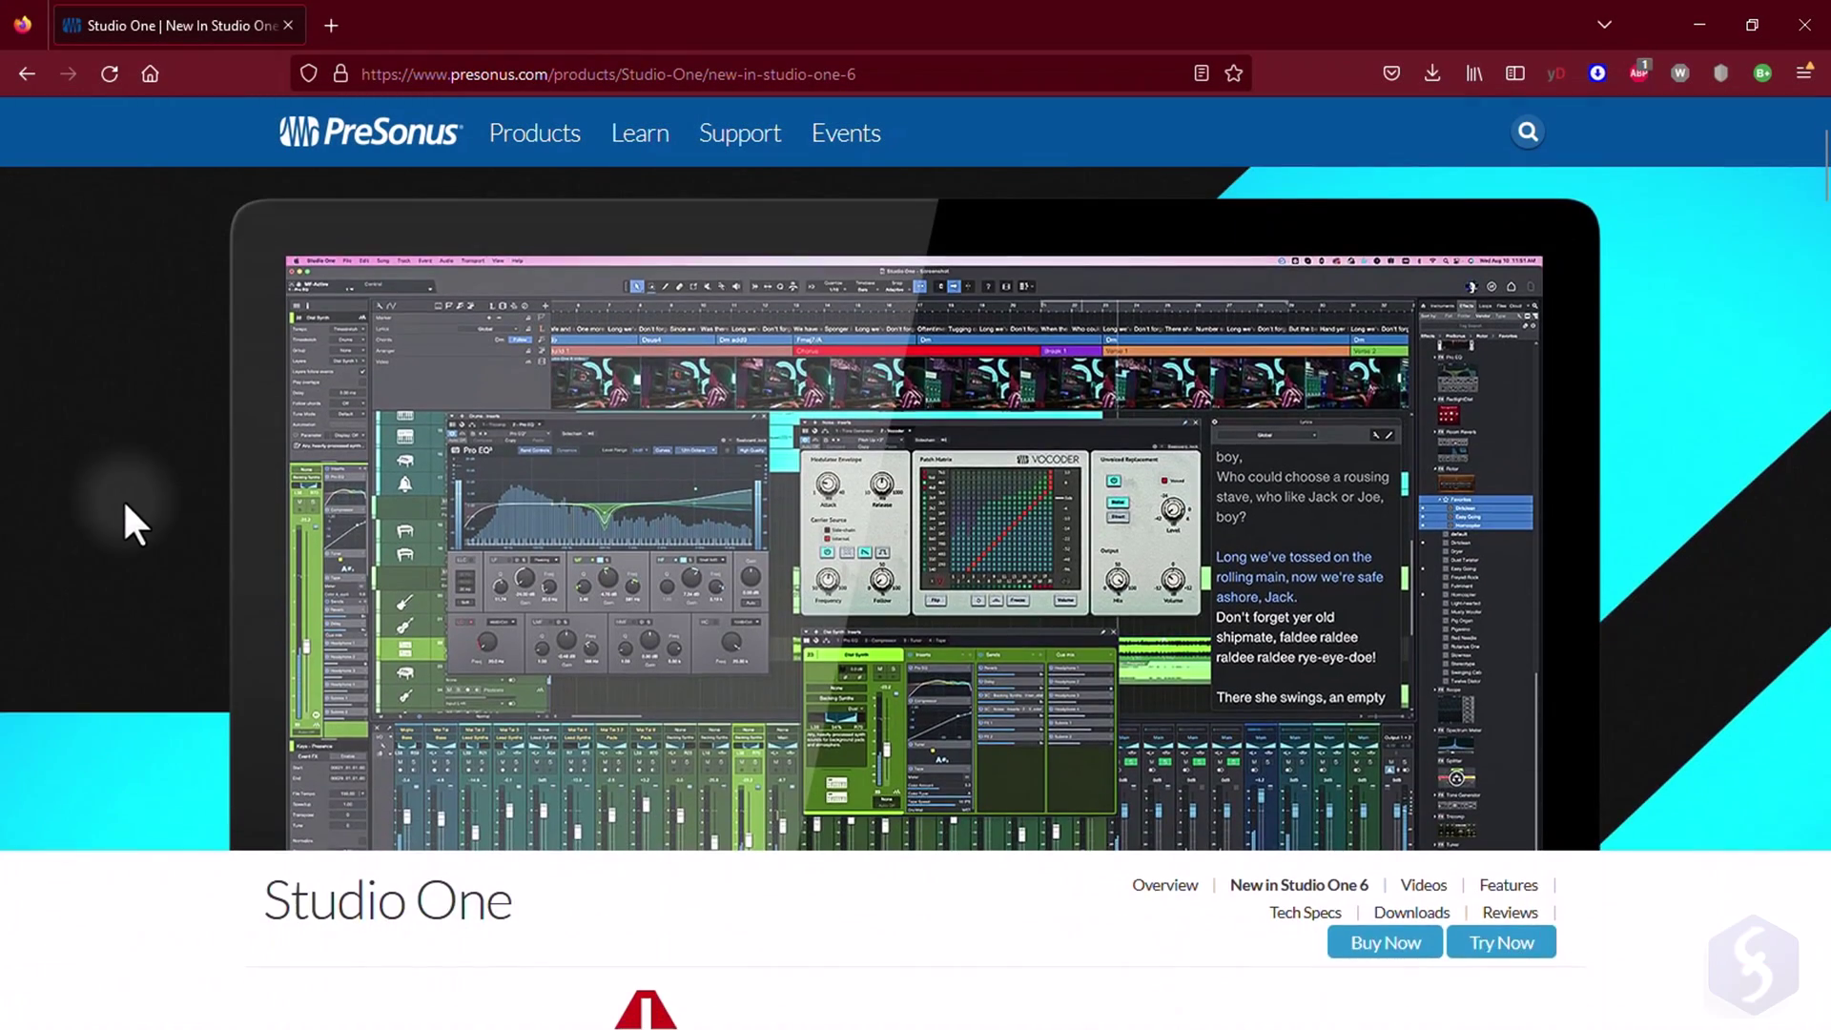
scroll(125, 505, down, 7)
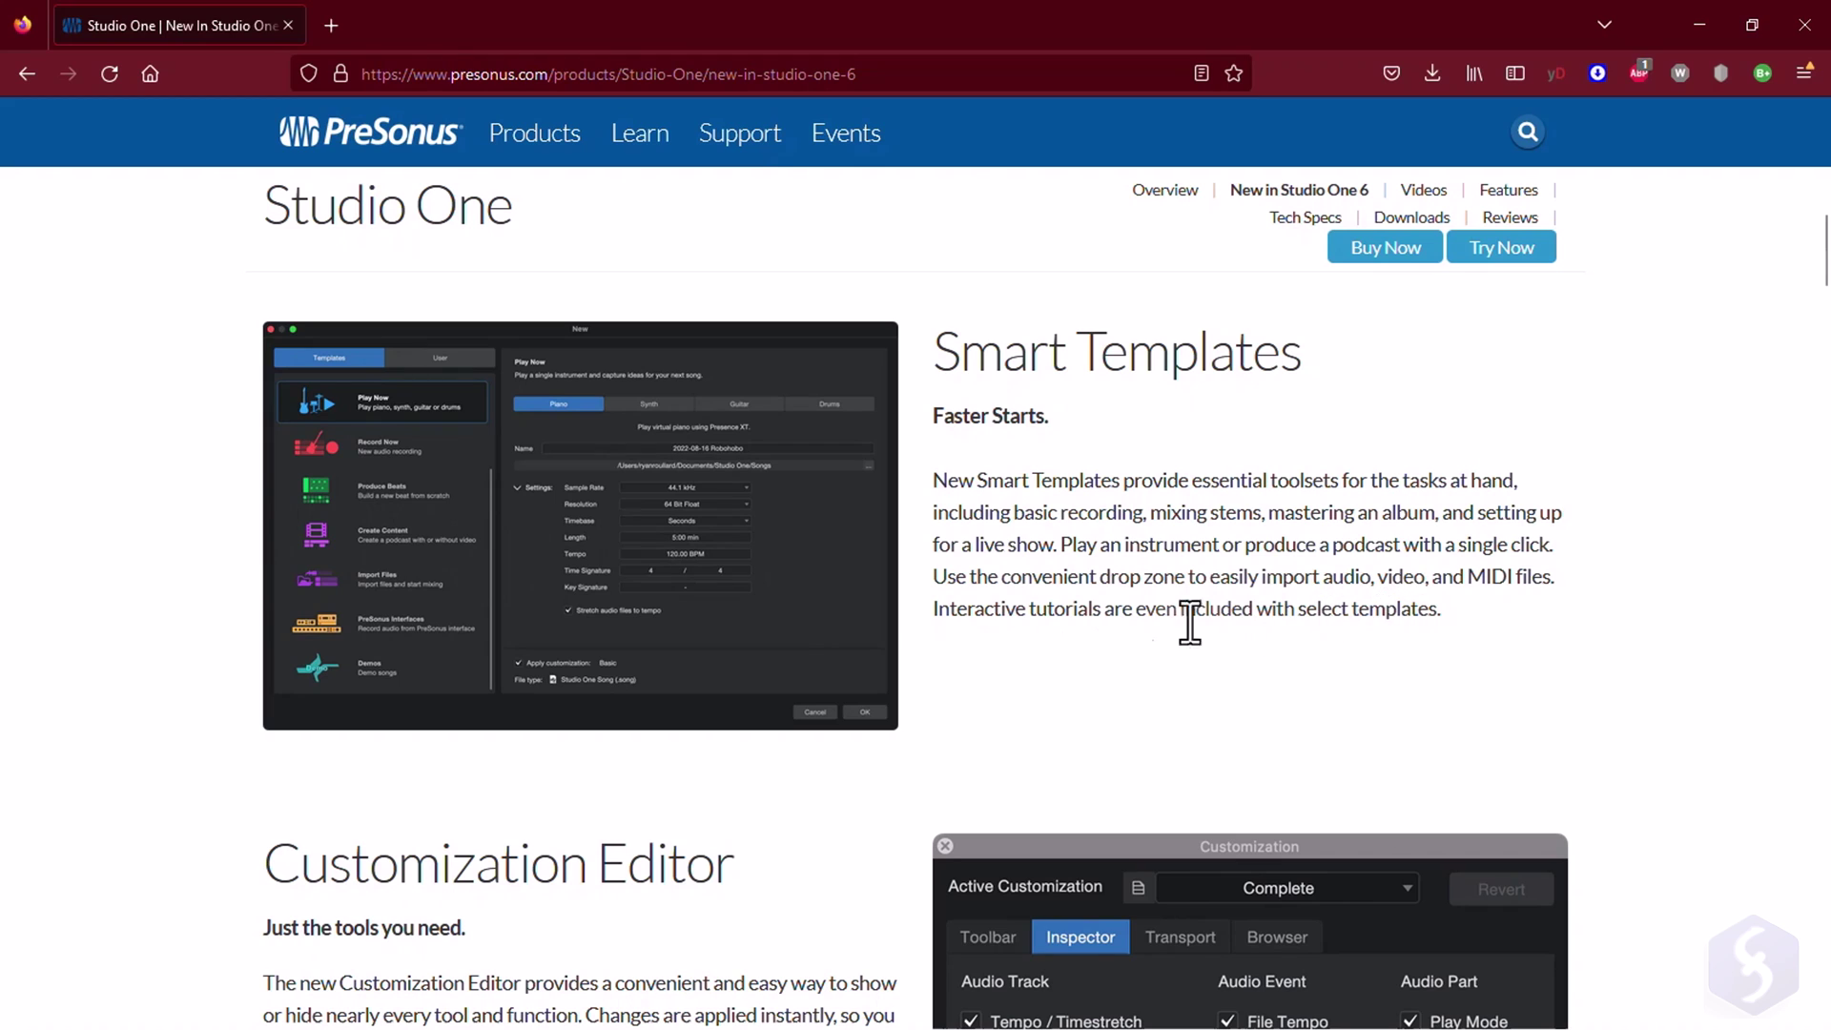
Step: Scroll through the New in Studio One 6 features page on the PreSonus site
scroll(1163, 624, down, 5)
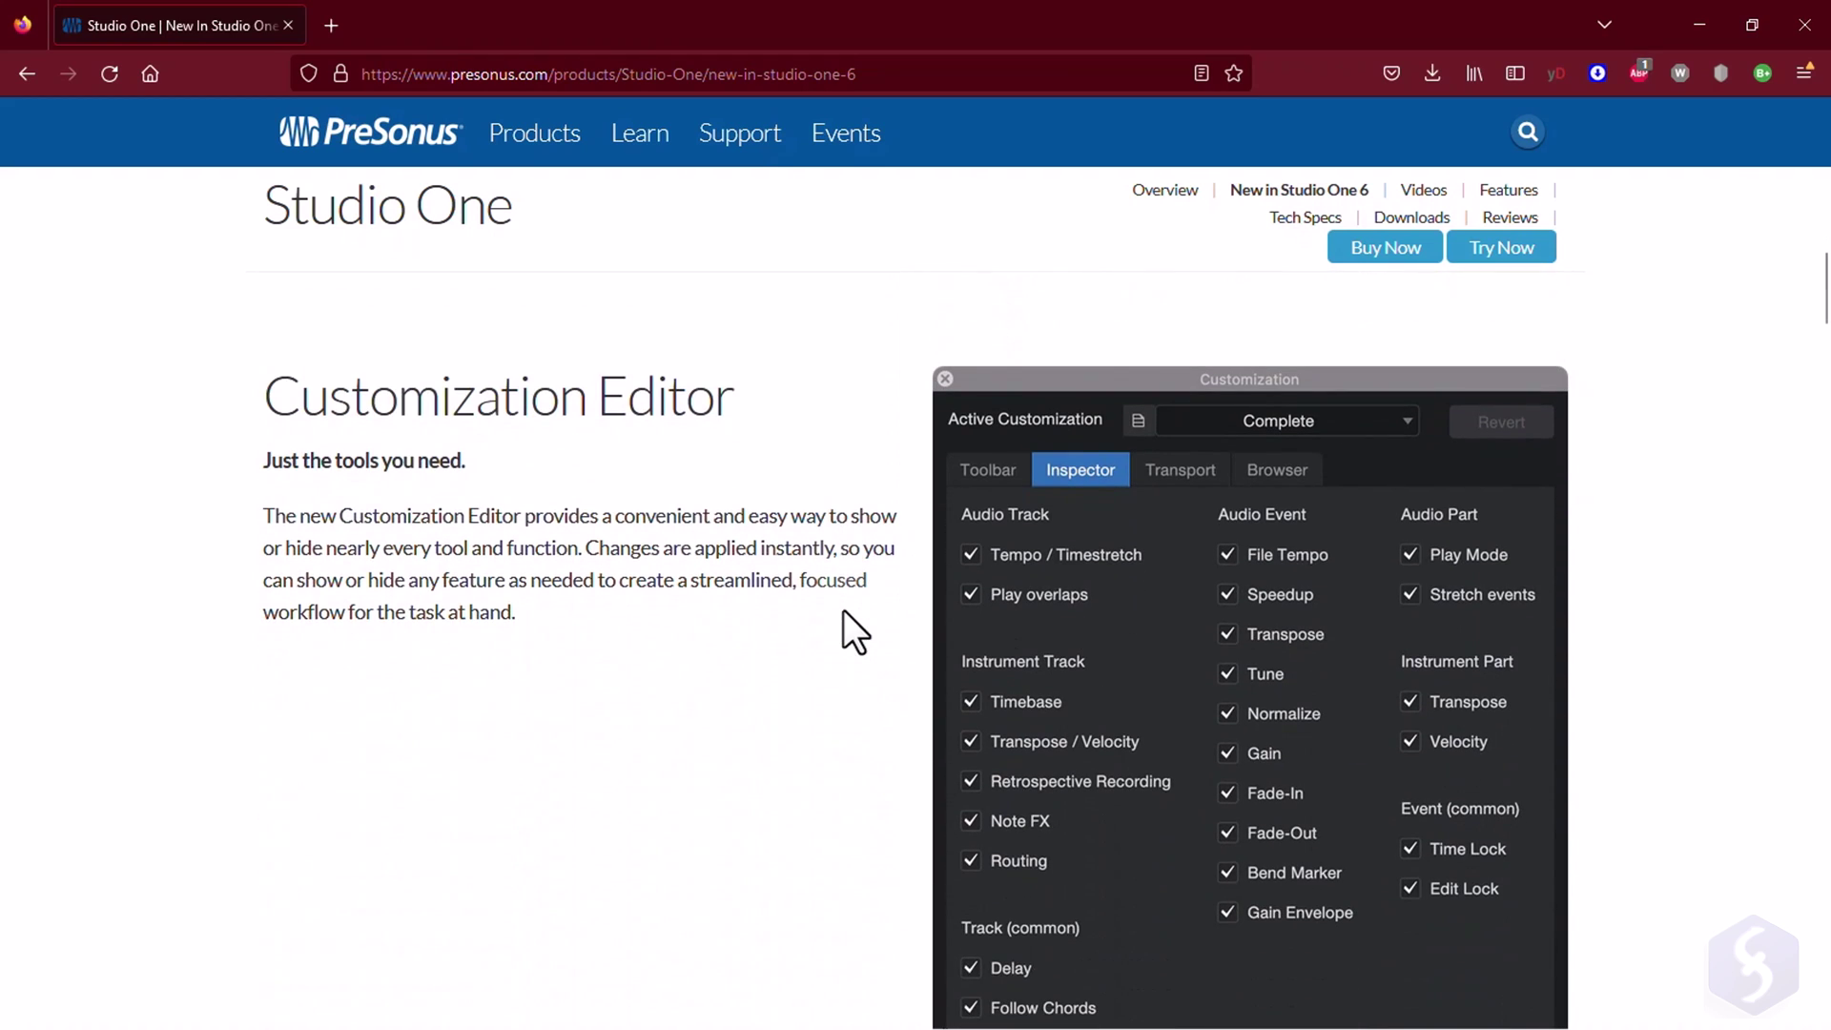
scroll(843, 611, down, 10)
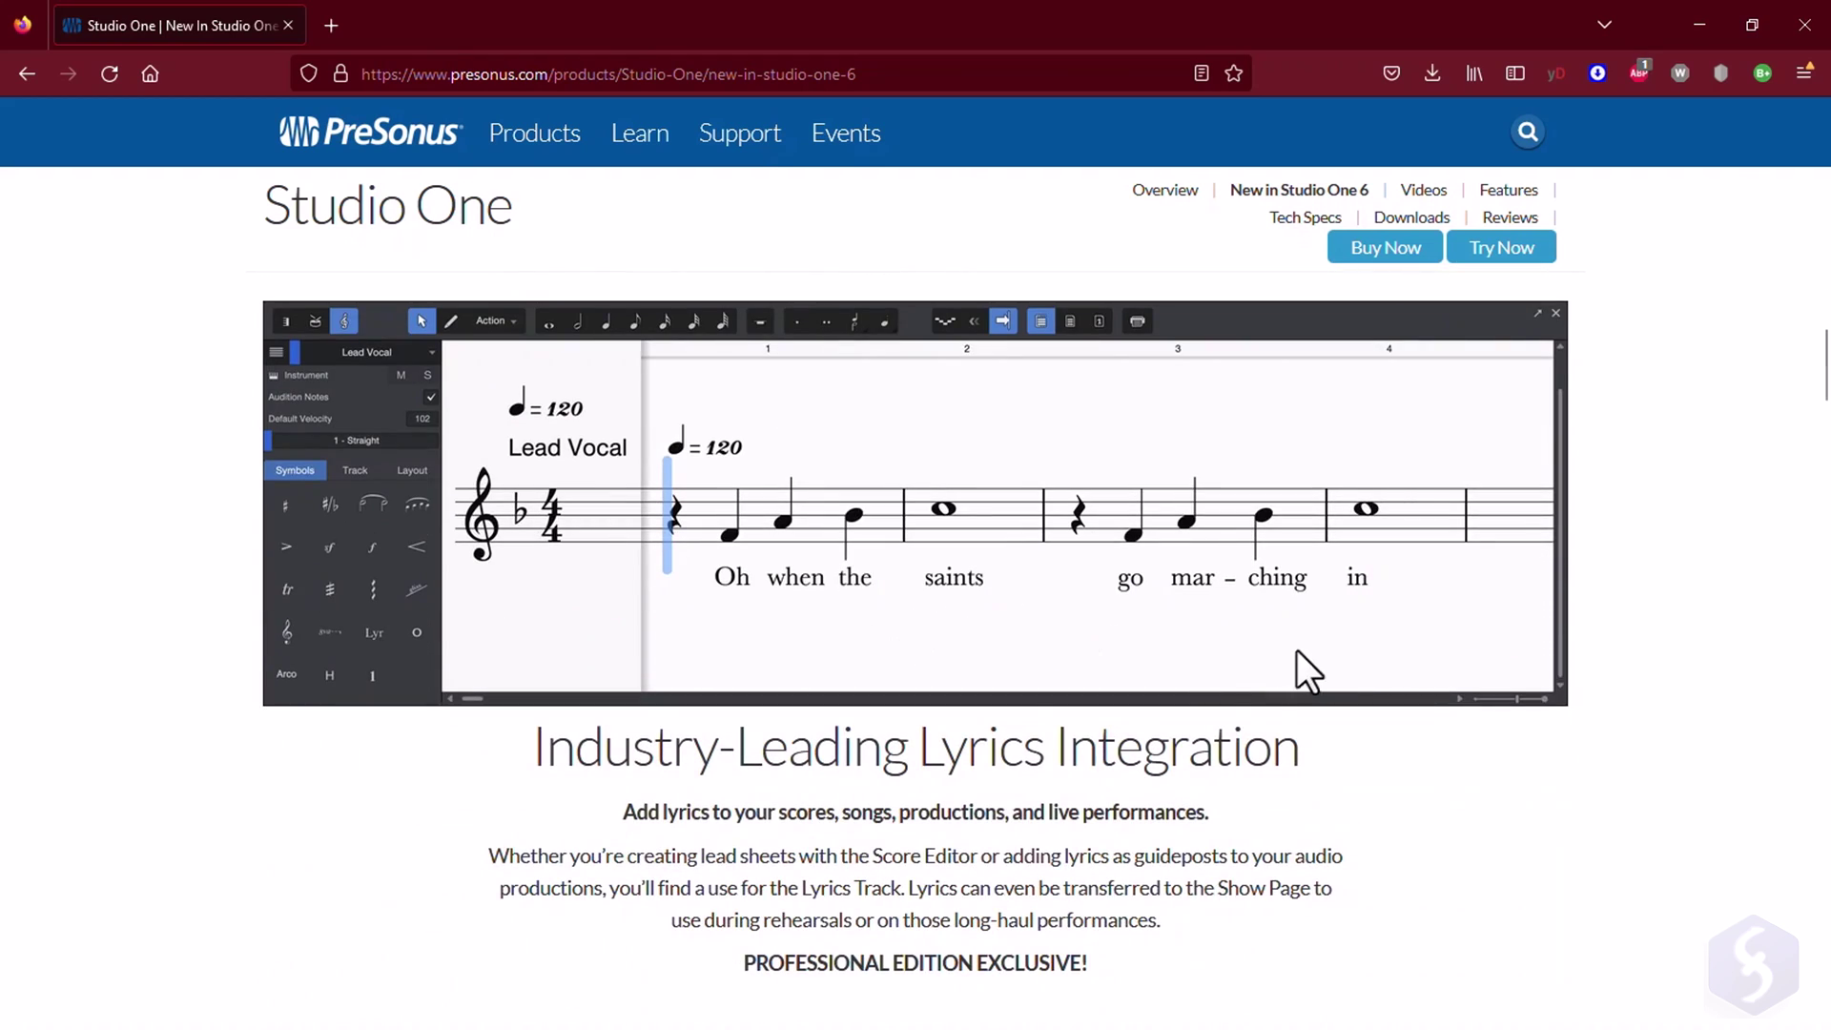
Step: Review the Windows and macOS system requirements, then compare the Professional and Artist editions
click(1304, 217)
drag(958, 434, 1294, 469)
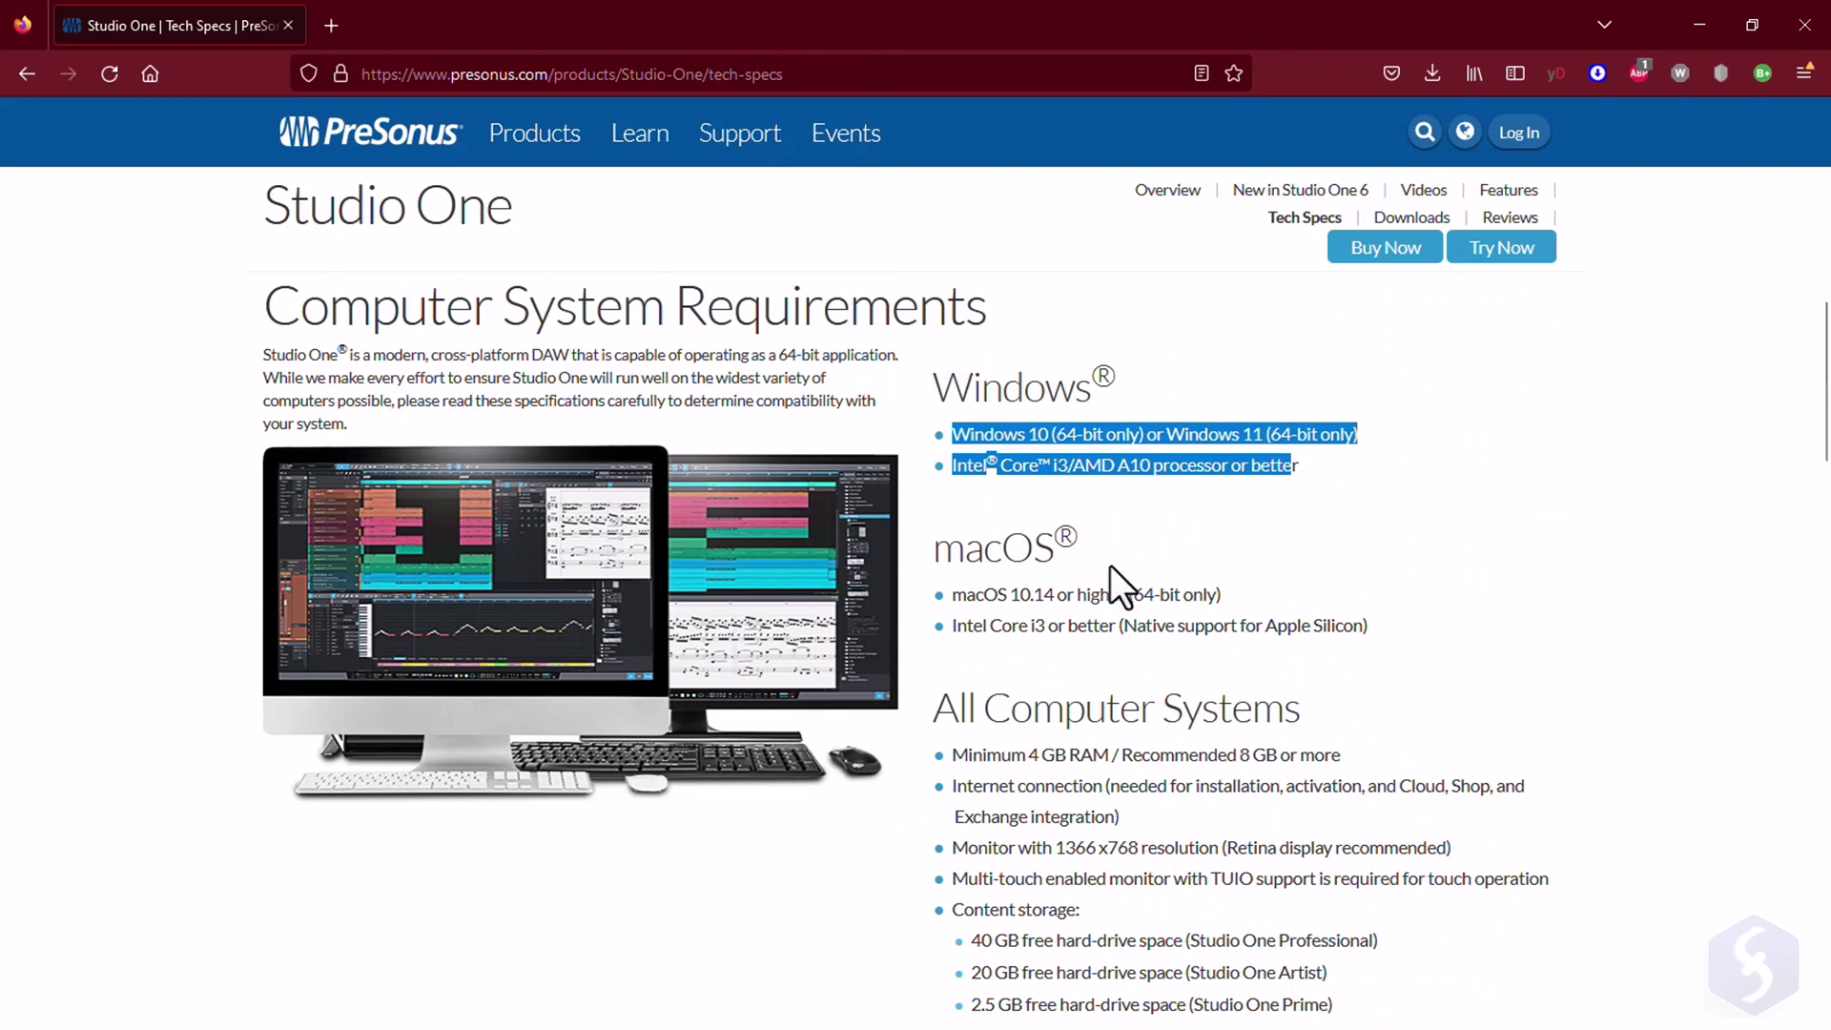
drag(983, 594, 1355, 628)
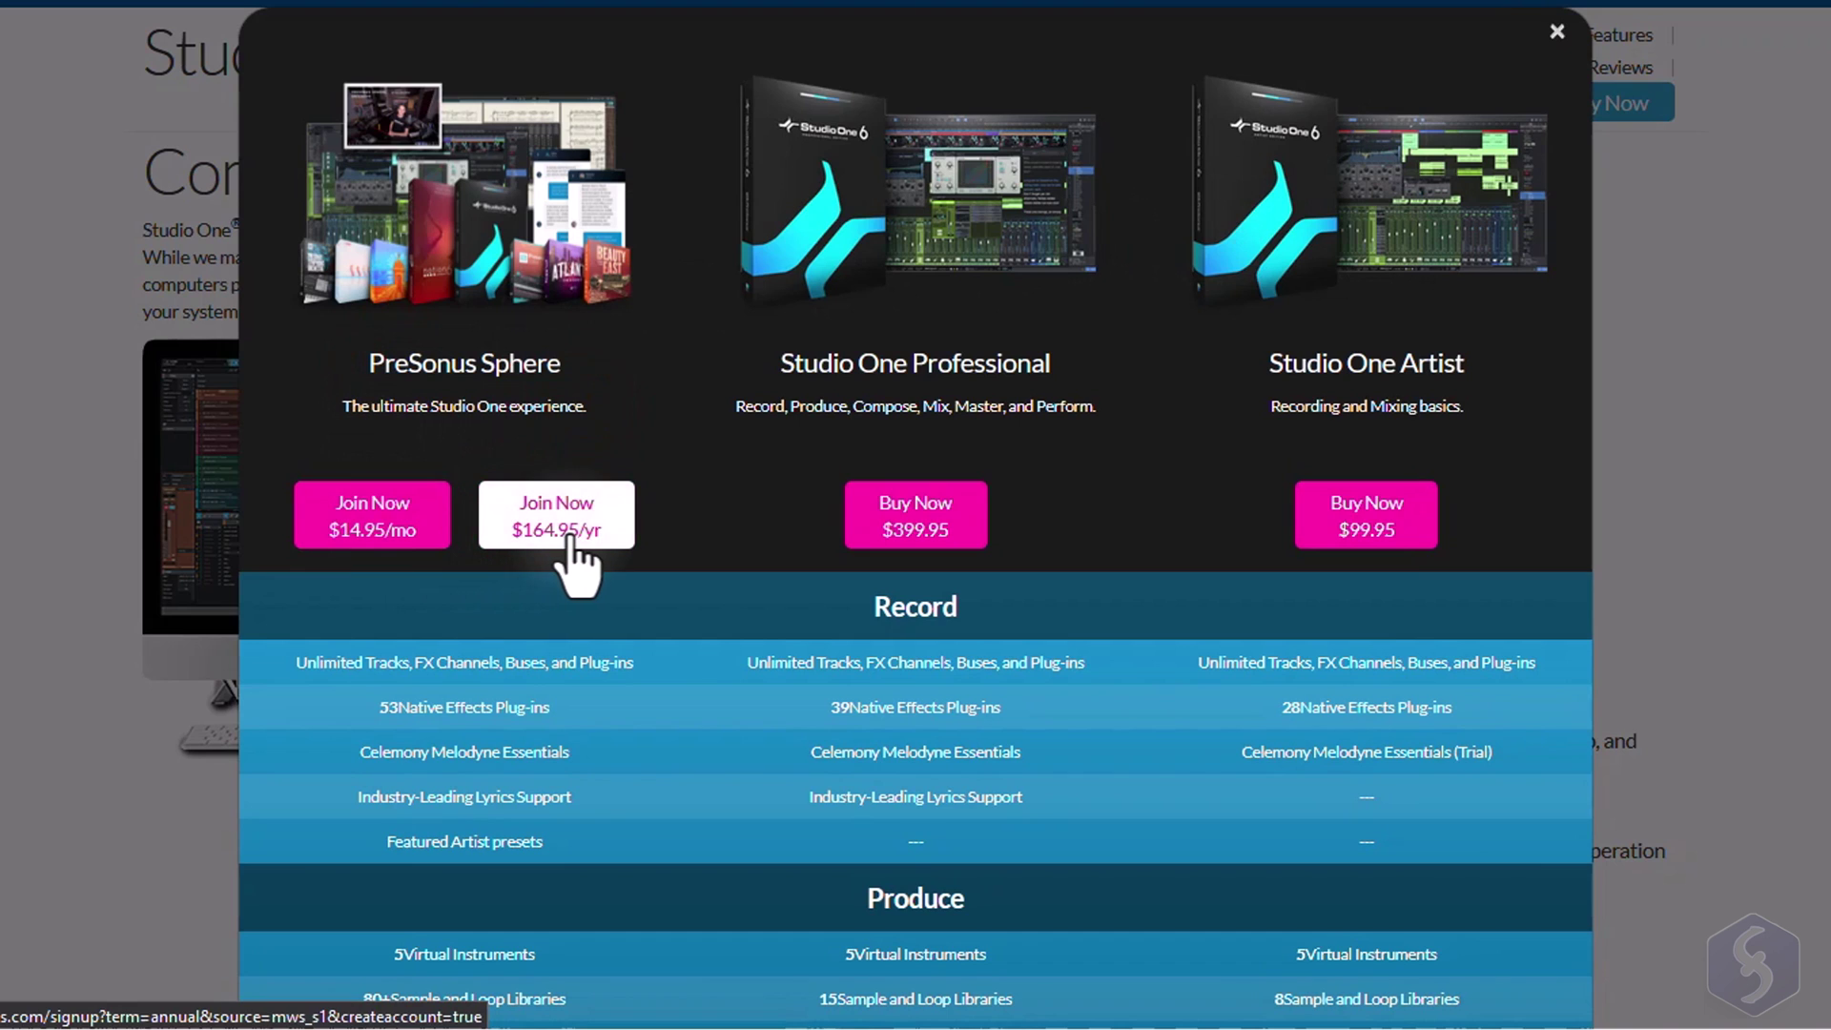
drag(852, 362, 1094, 376)
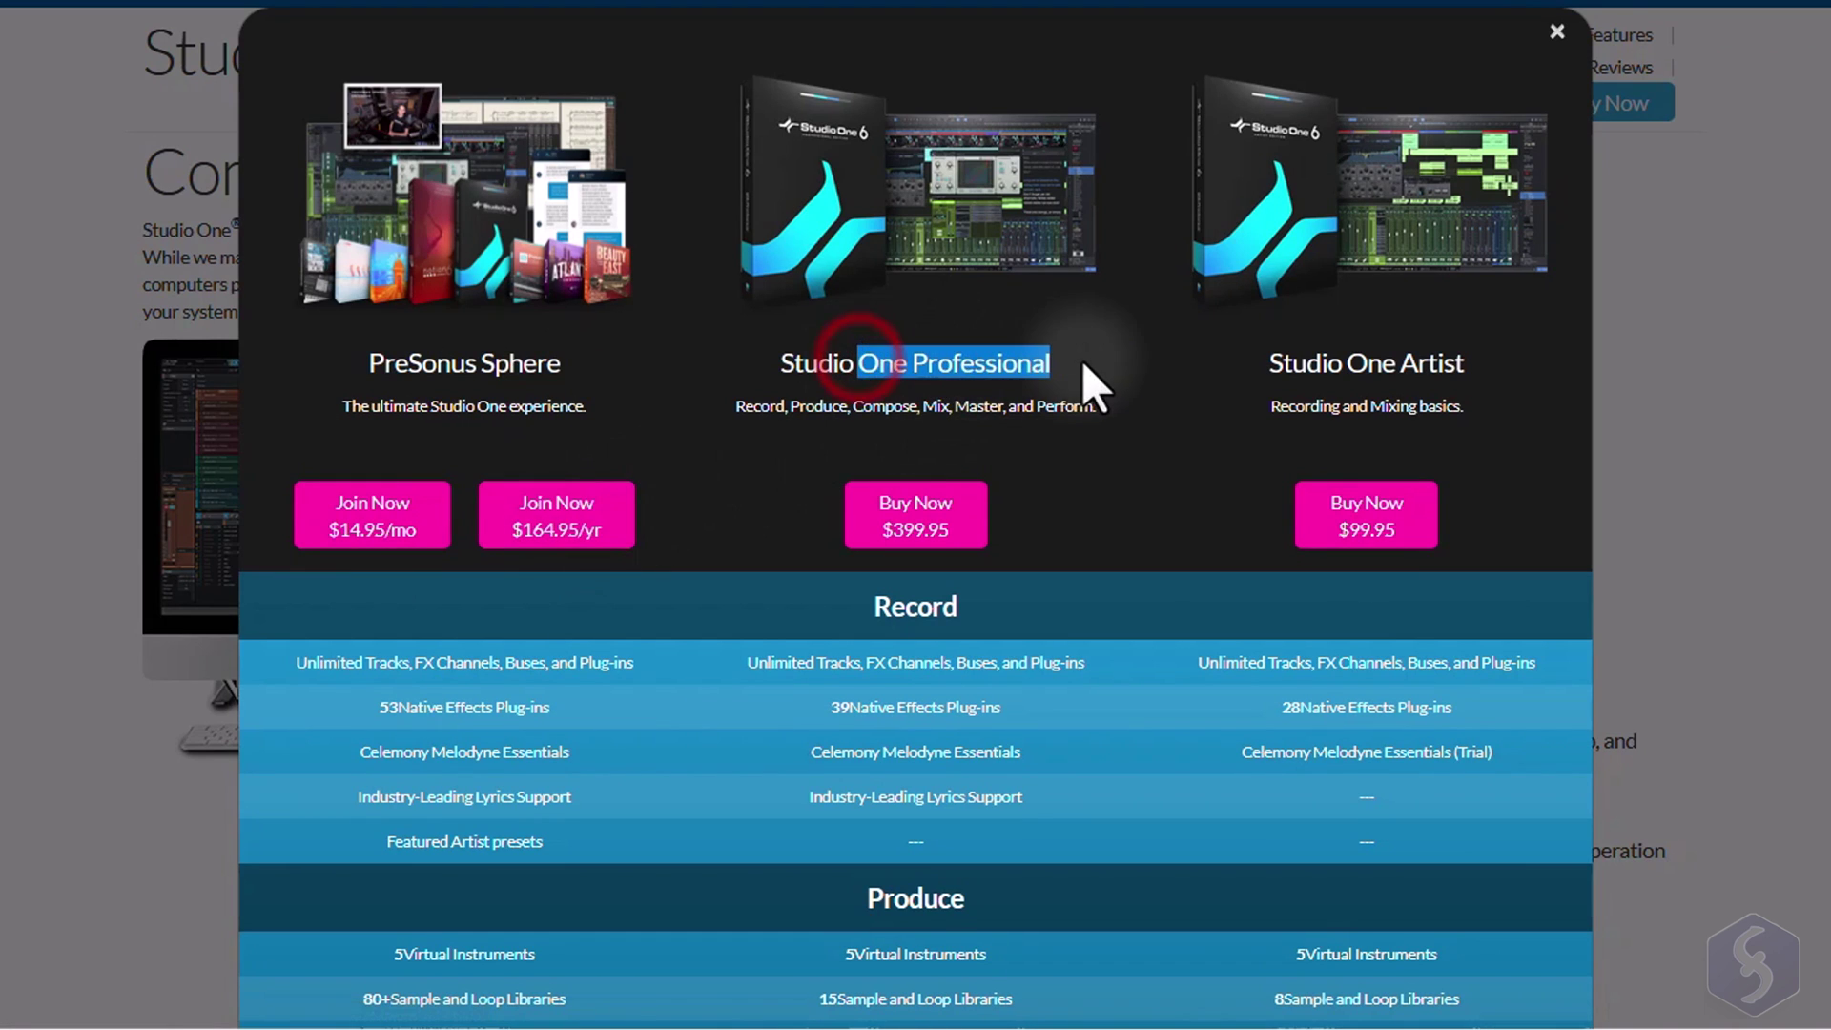
drag(1321, 364, 1466, 372)
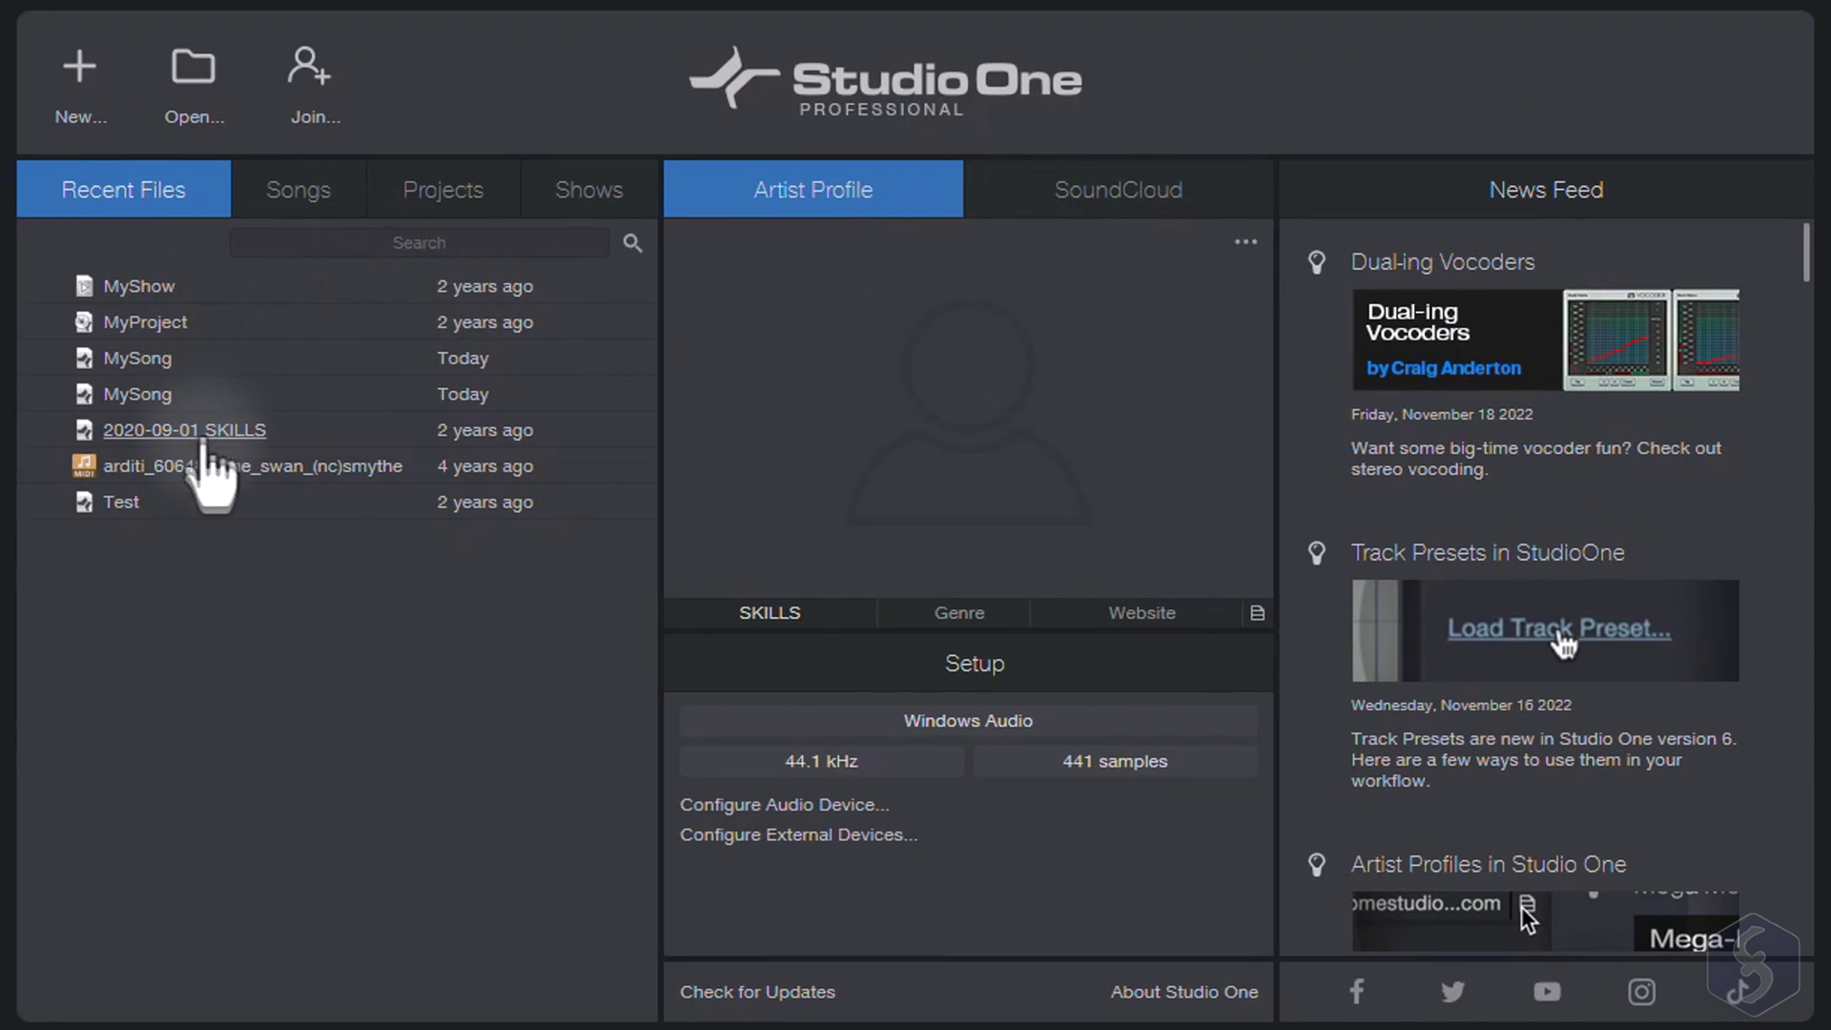
Step: Browse the Start page's Songs, Projects, SoundCloud and Artist Profile panels and scroll the News Feed
click(329, 186)
click(472, 184)
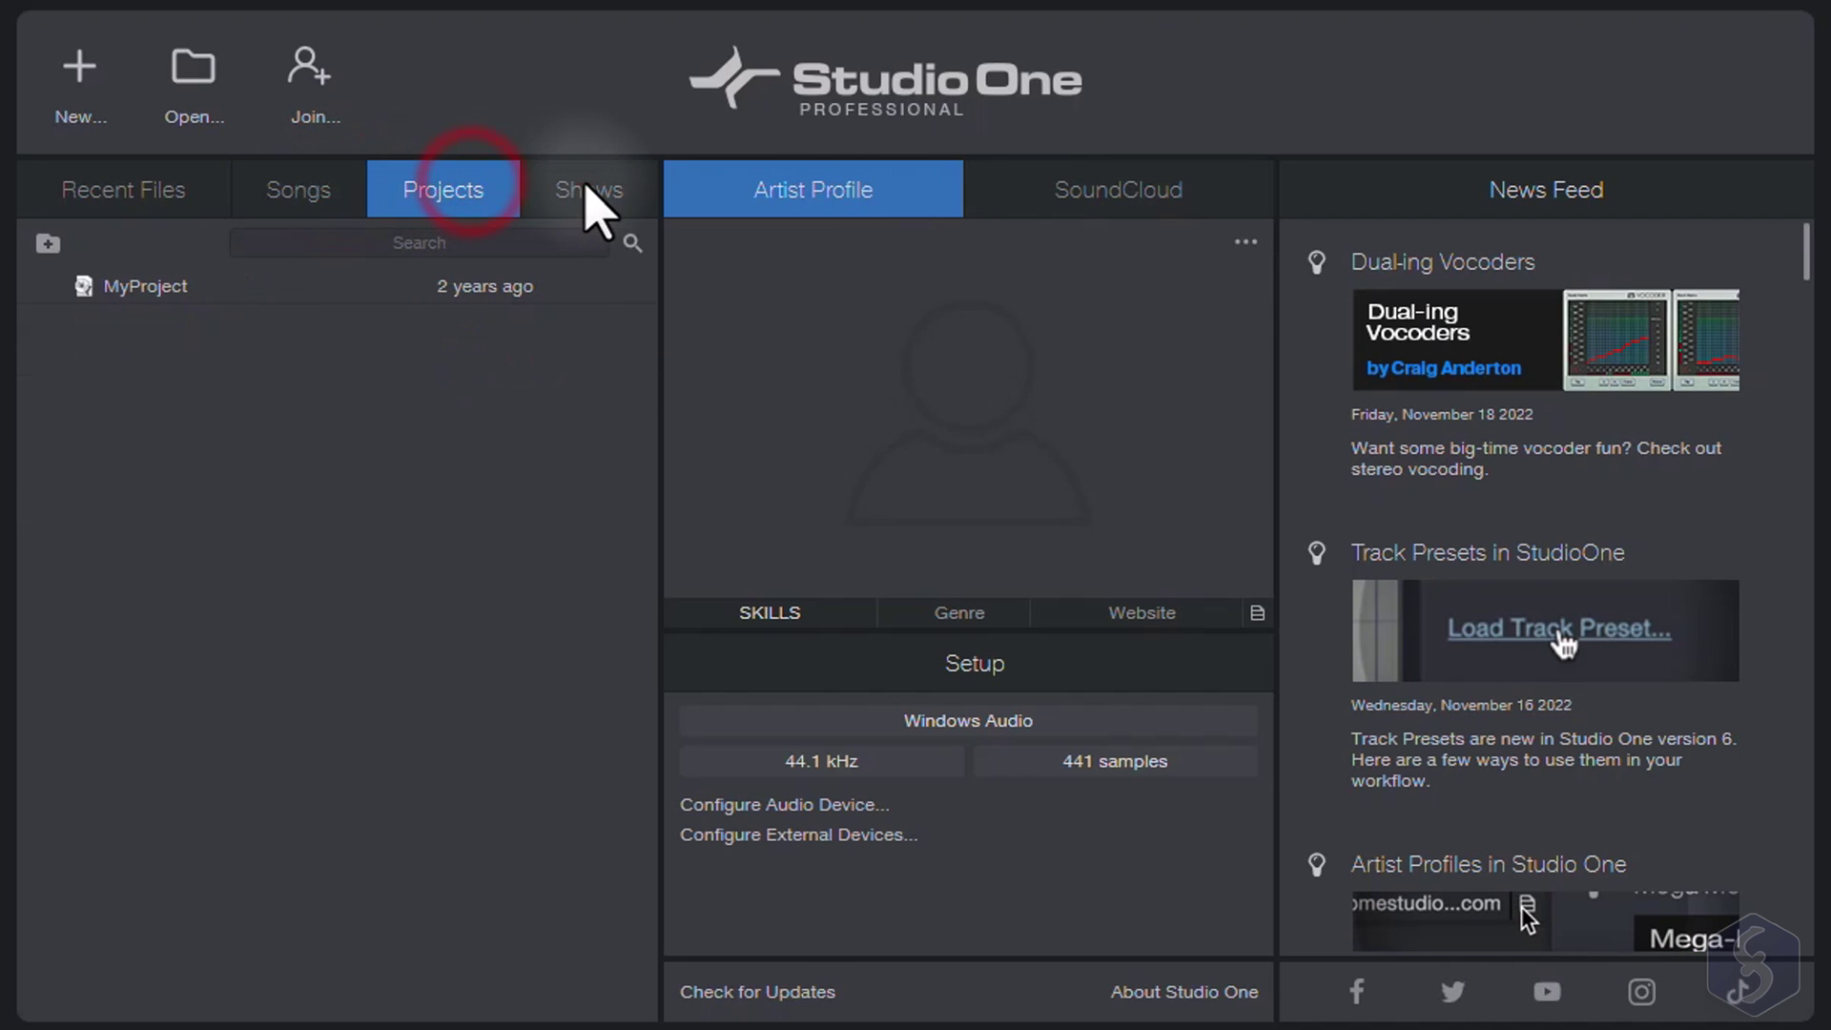
click(1073, 190)
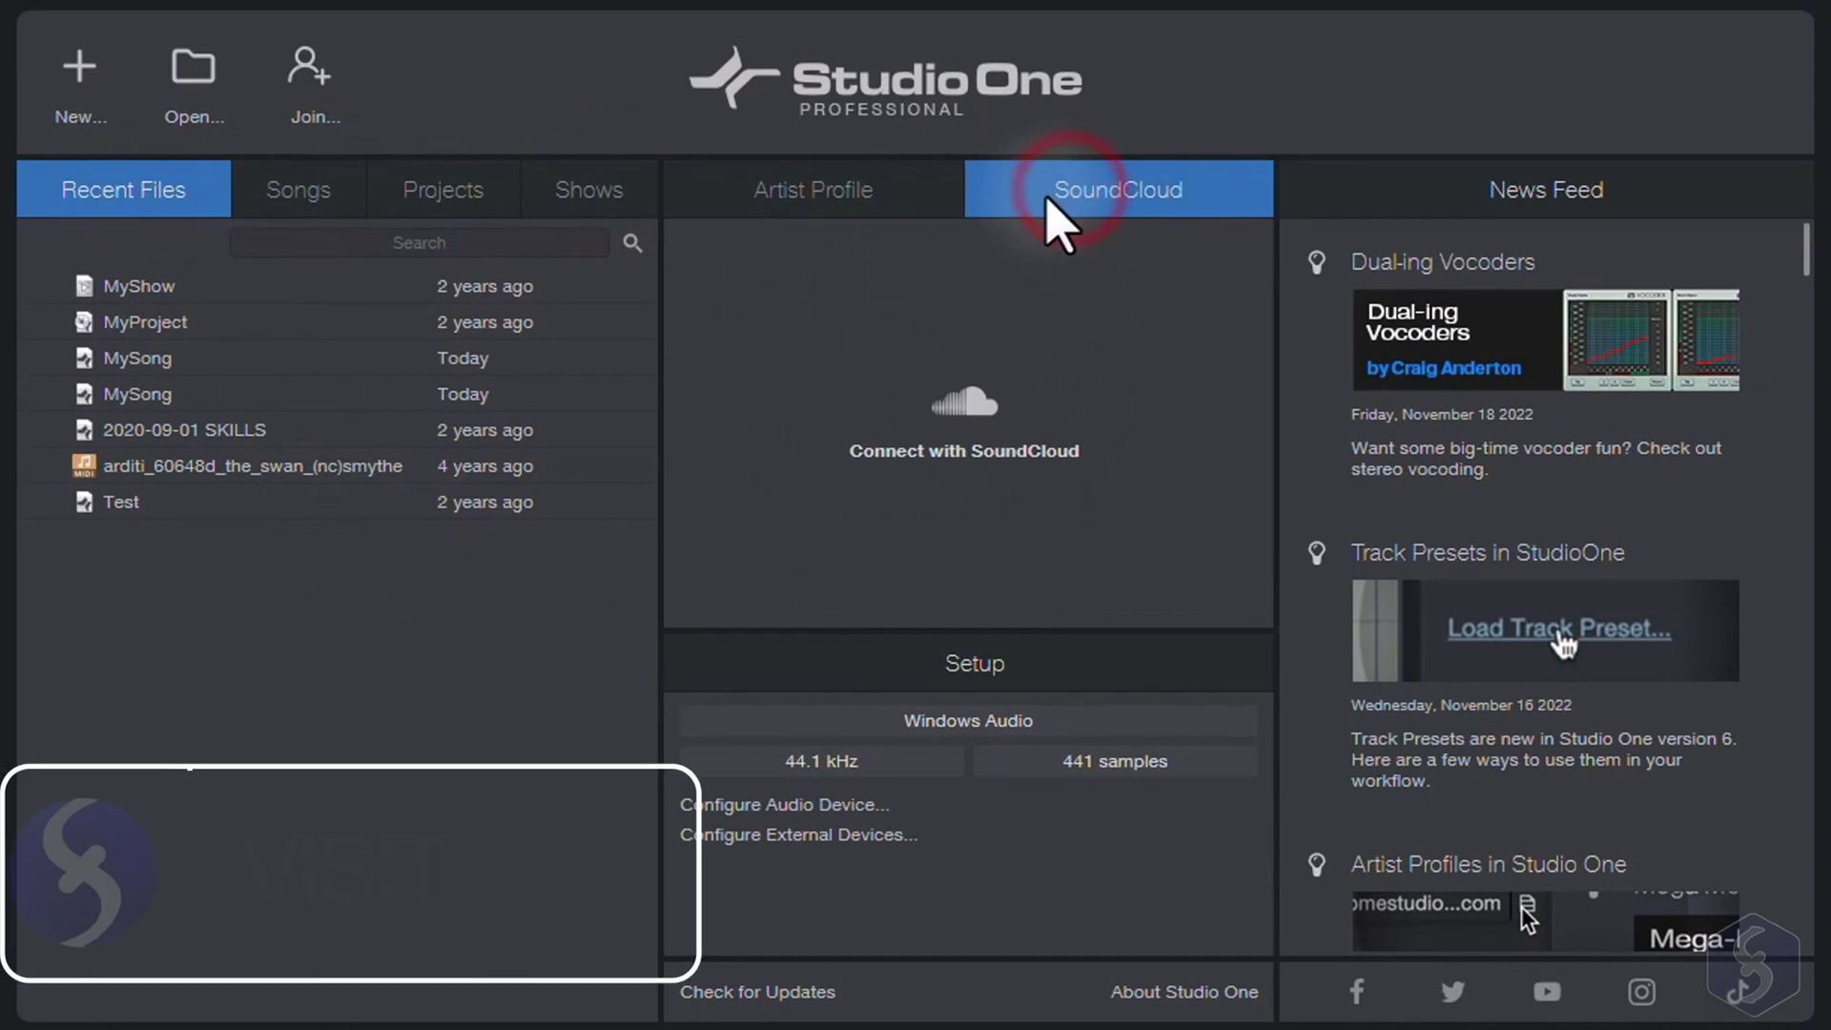
click(915, 187)
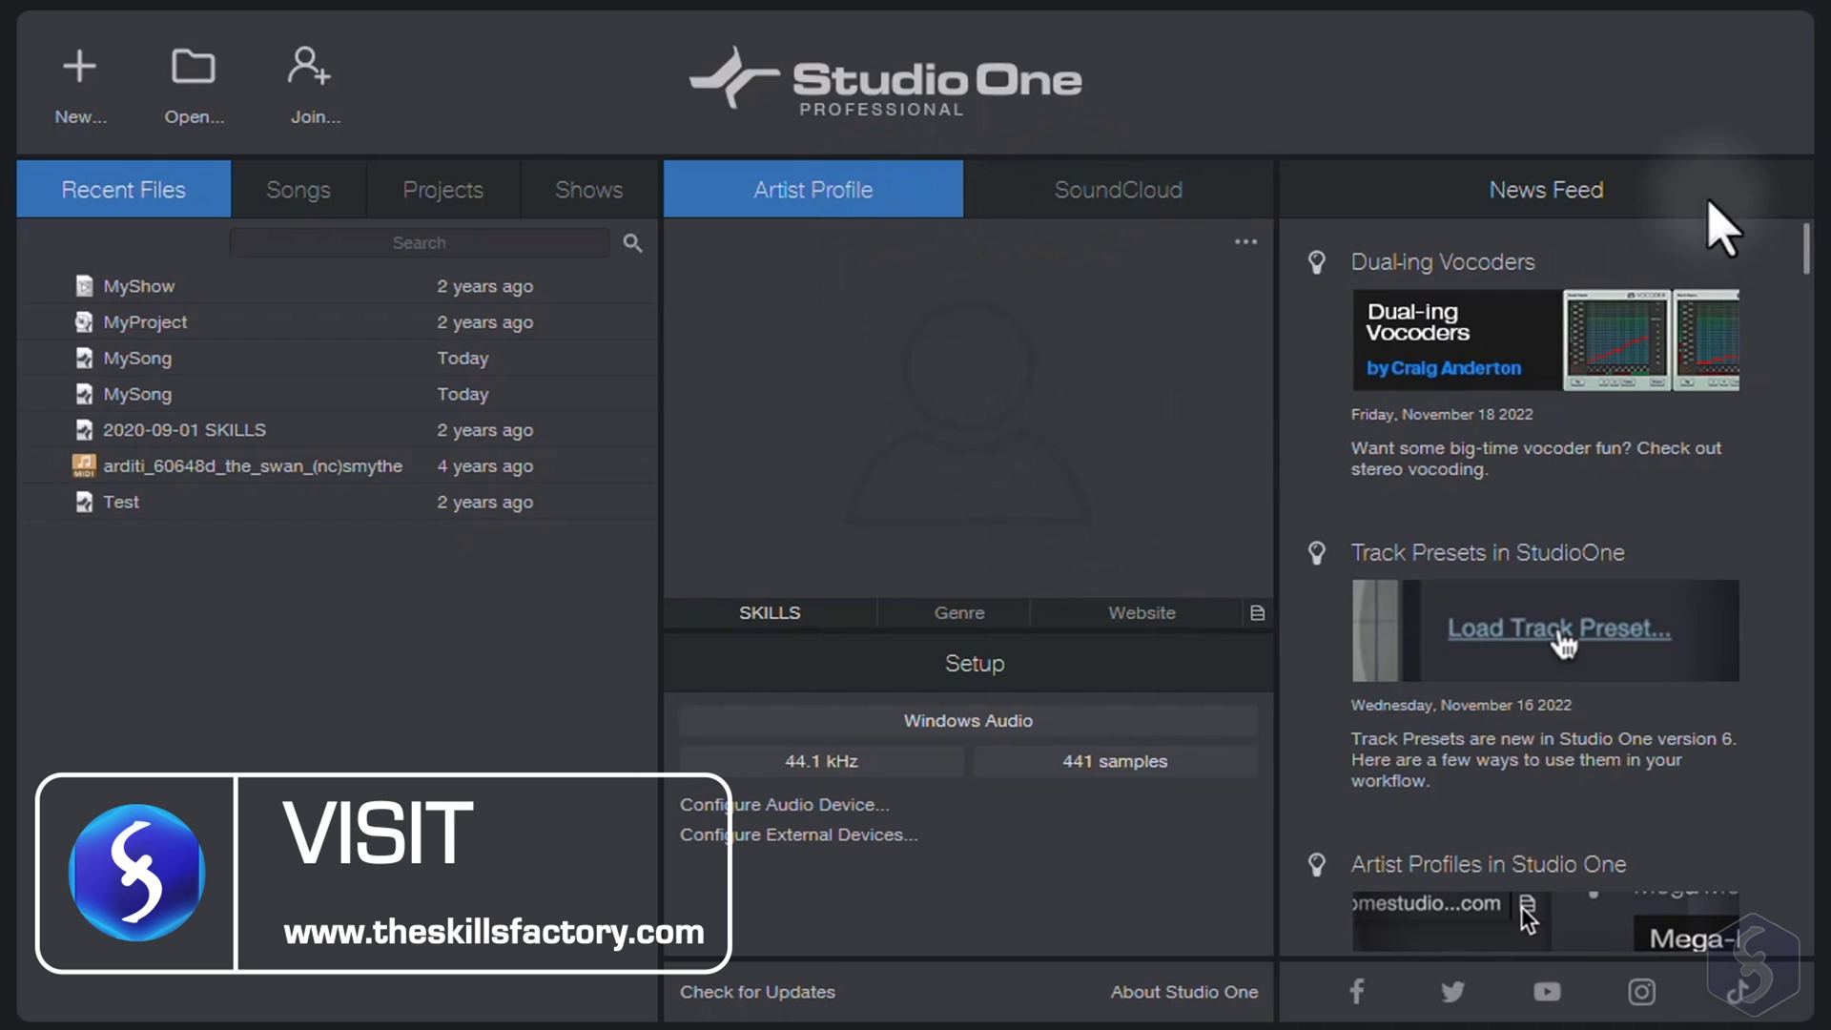
scroll(1697, 447, down, 1)
scroll(1695, 446, down, 5)
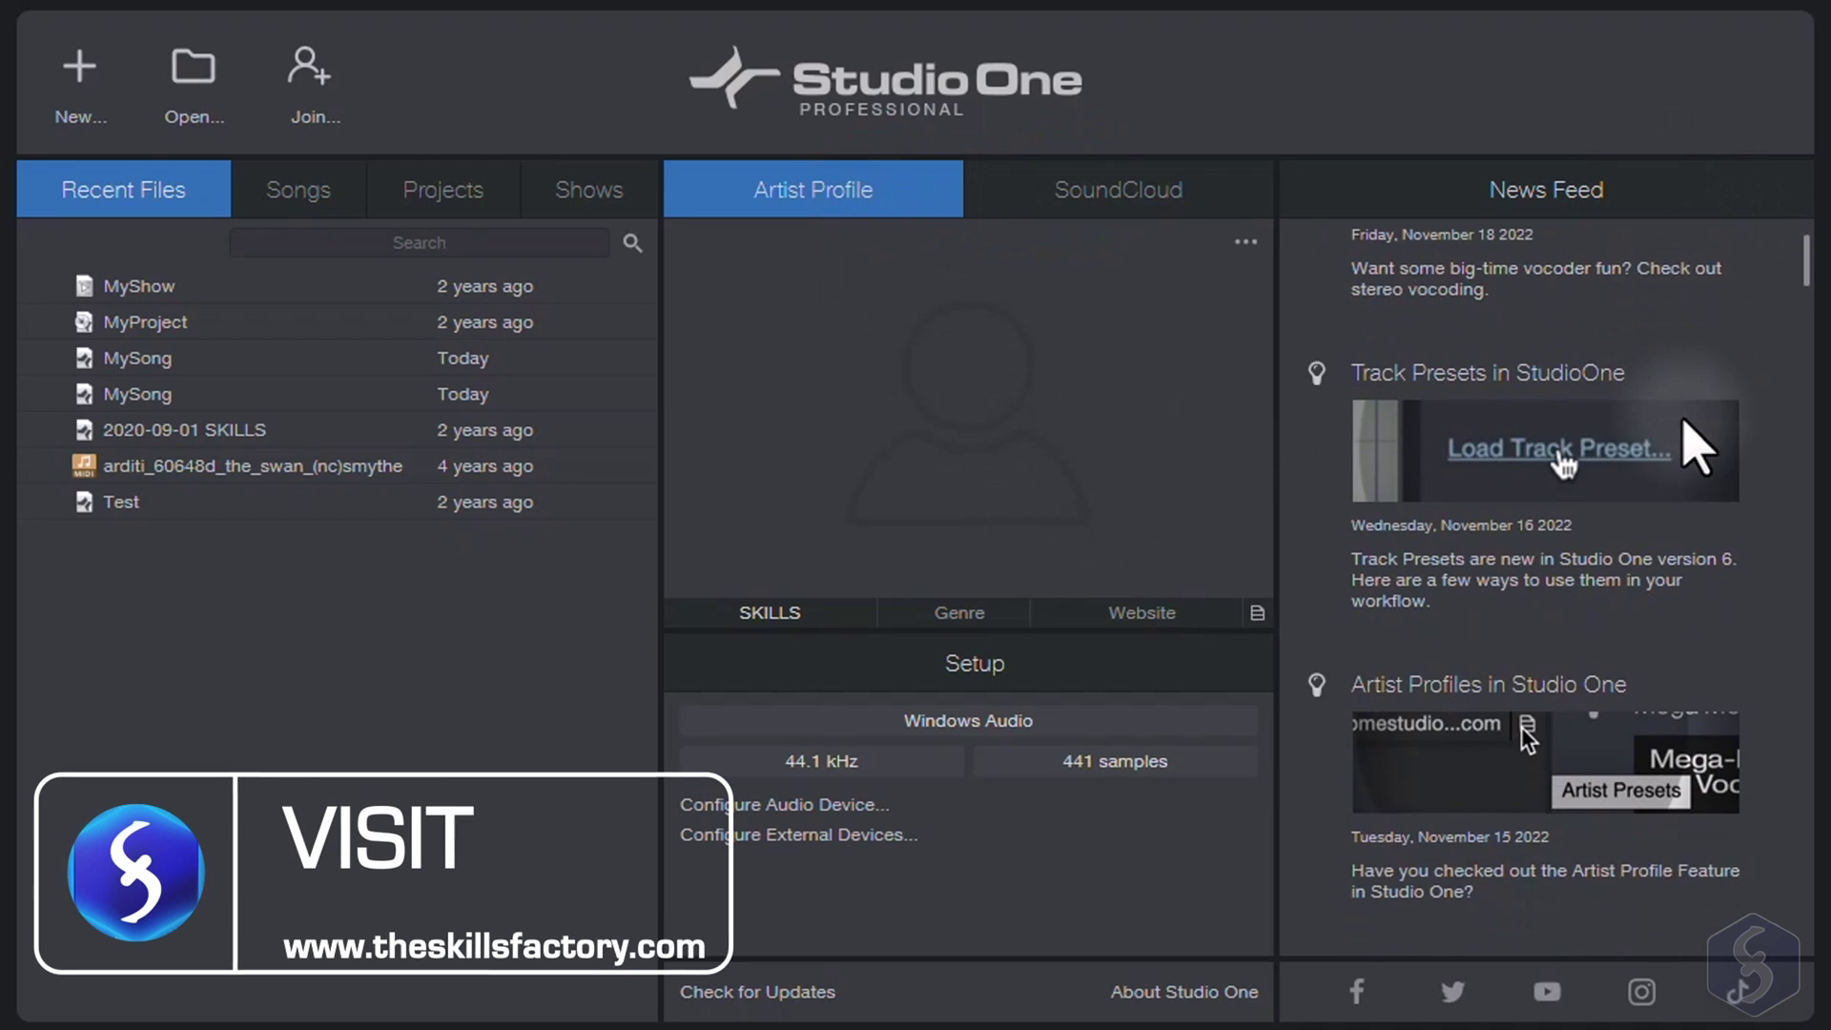
click(1801, 282)
Step: Preview the Record and Mix song template's example, zooming in on its first bars
drag(1803, 291, 1803, 252)
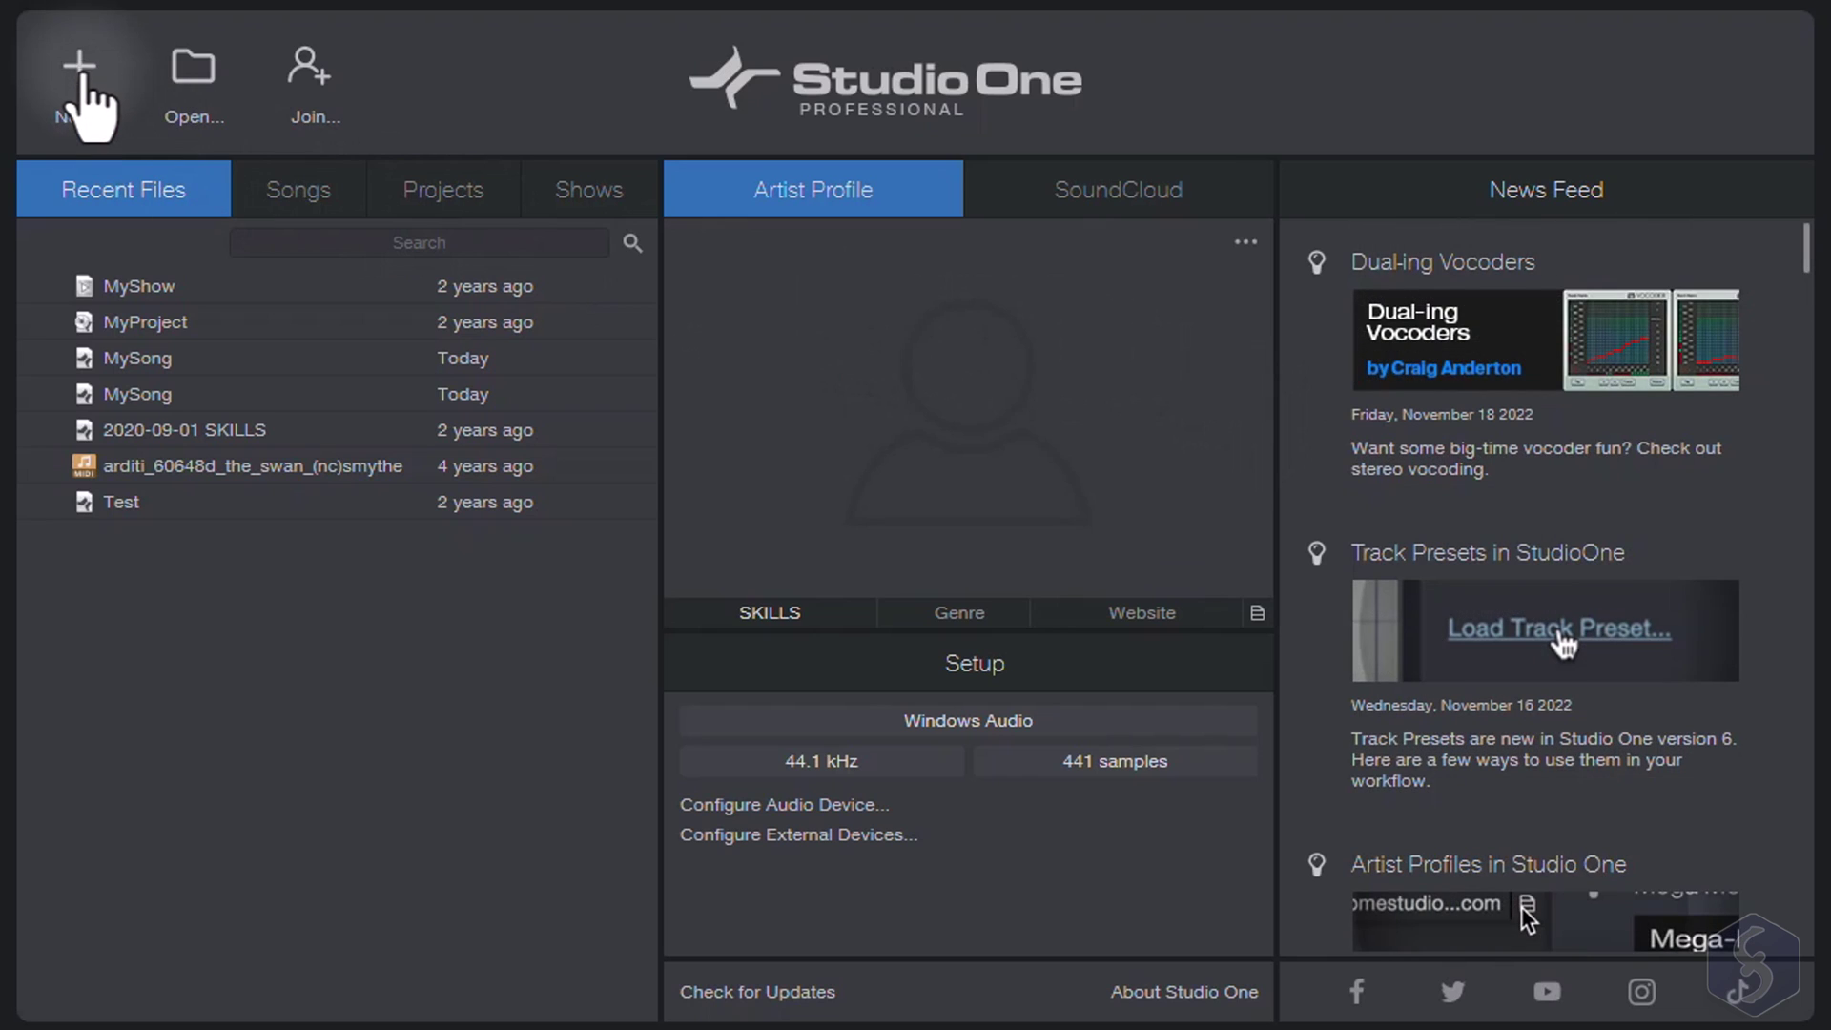
click(82, 79)
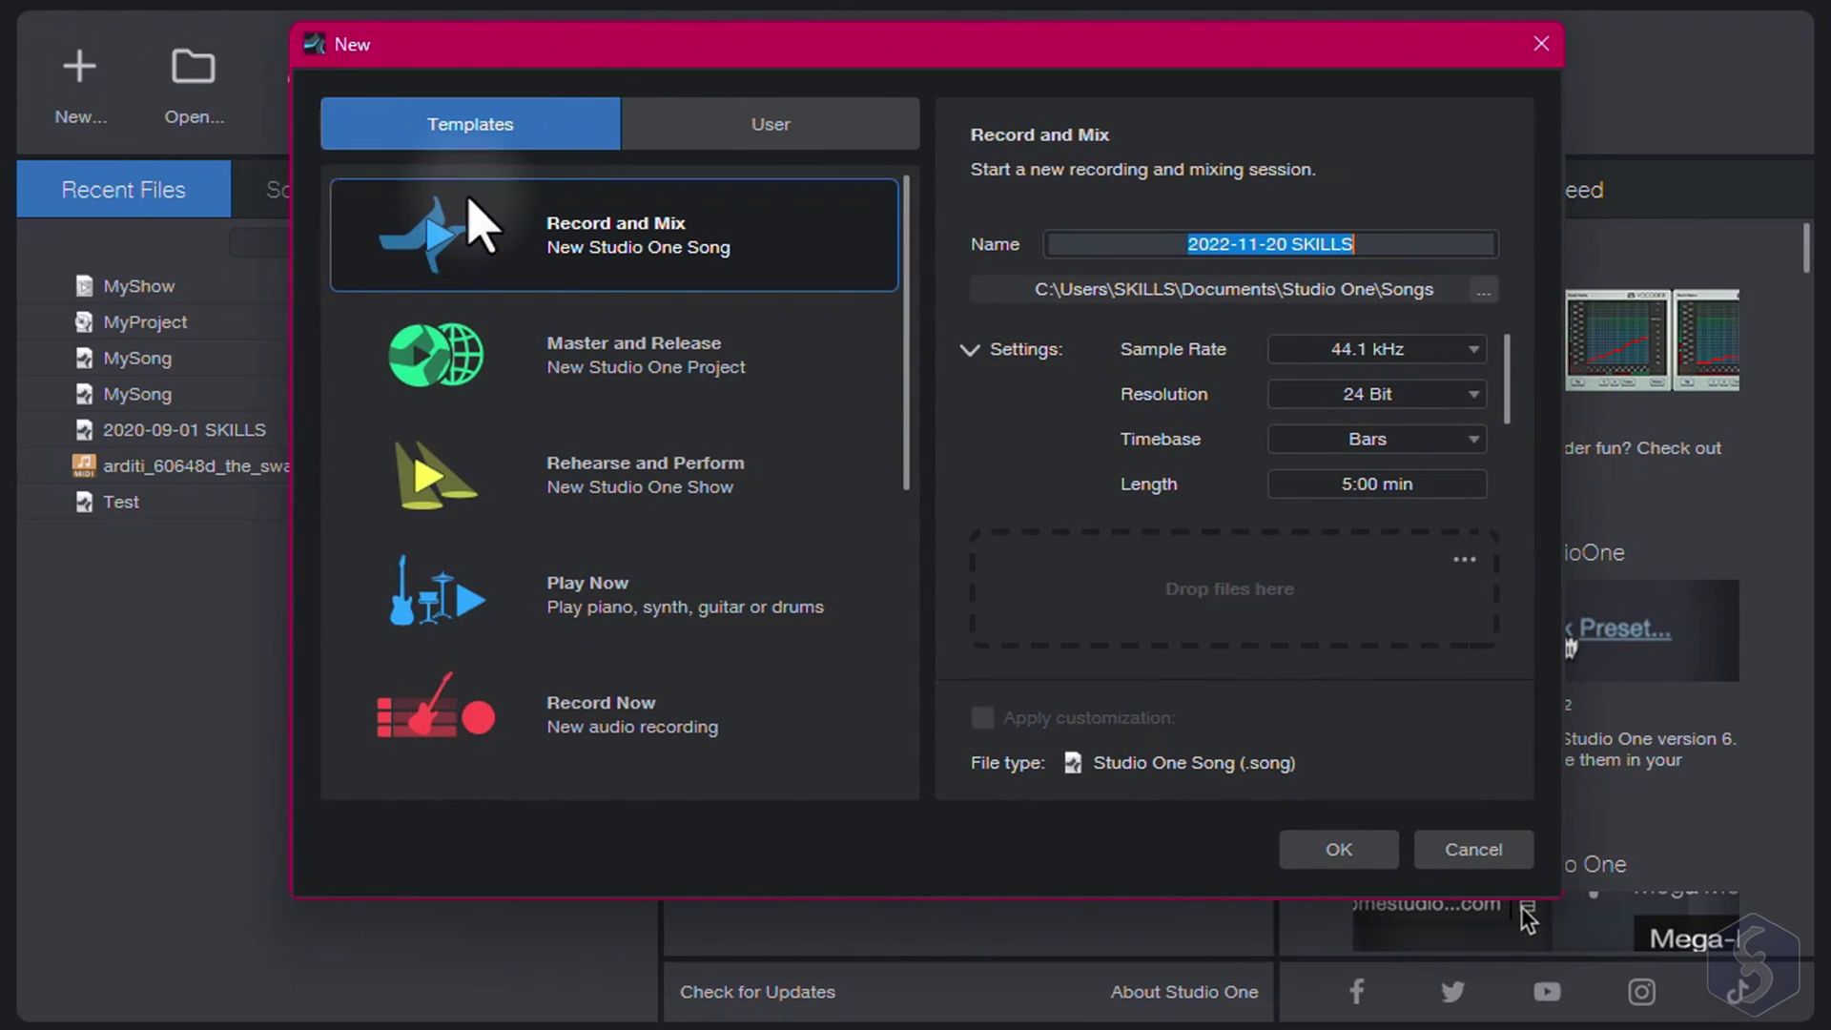
click(587, 263)
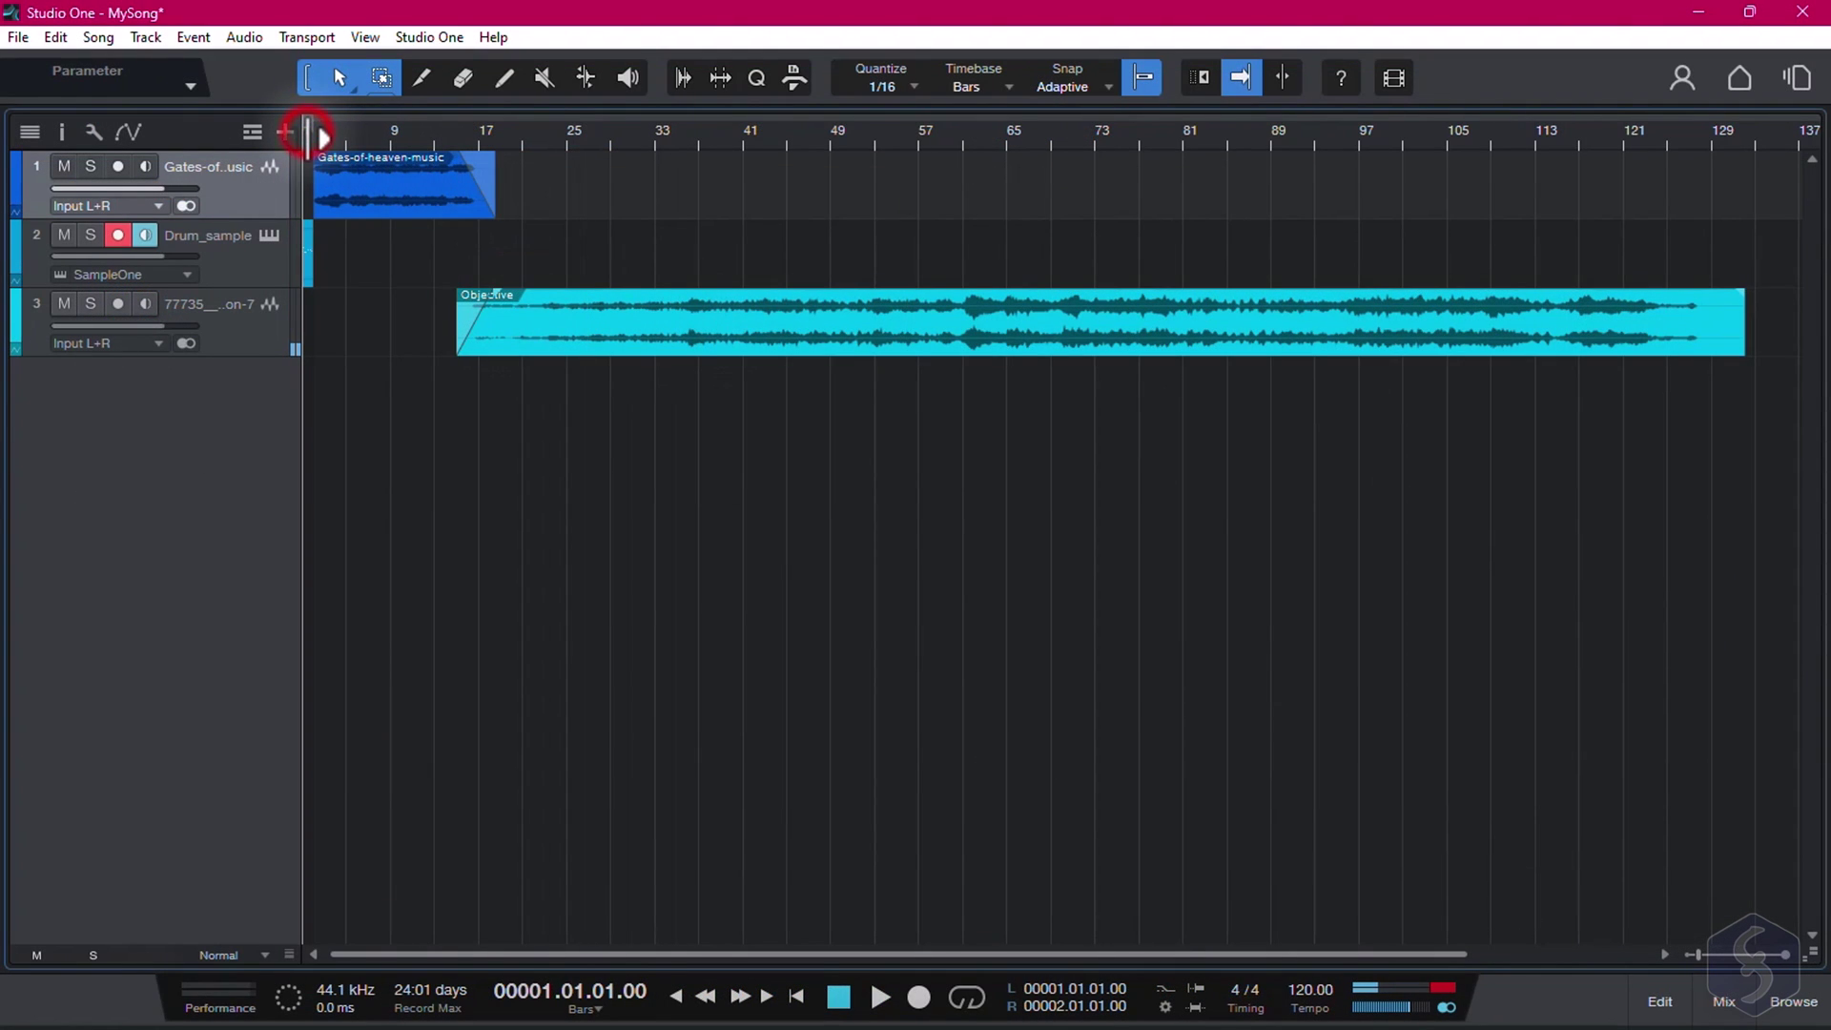
scroll(307, 143, up, 8)
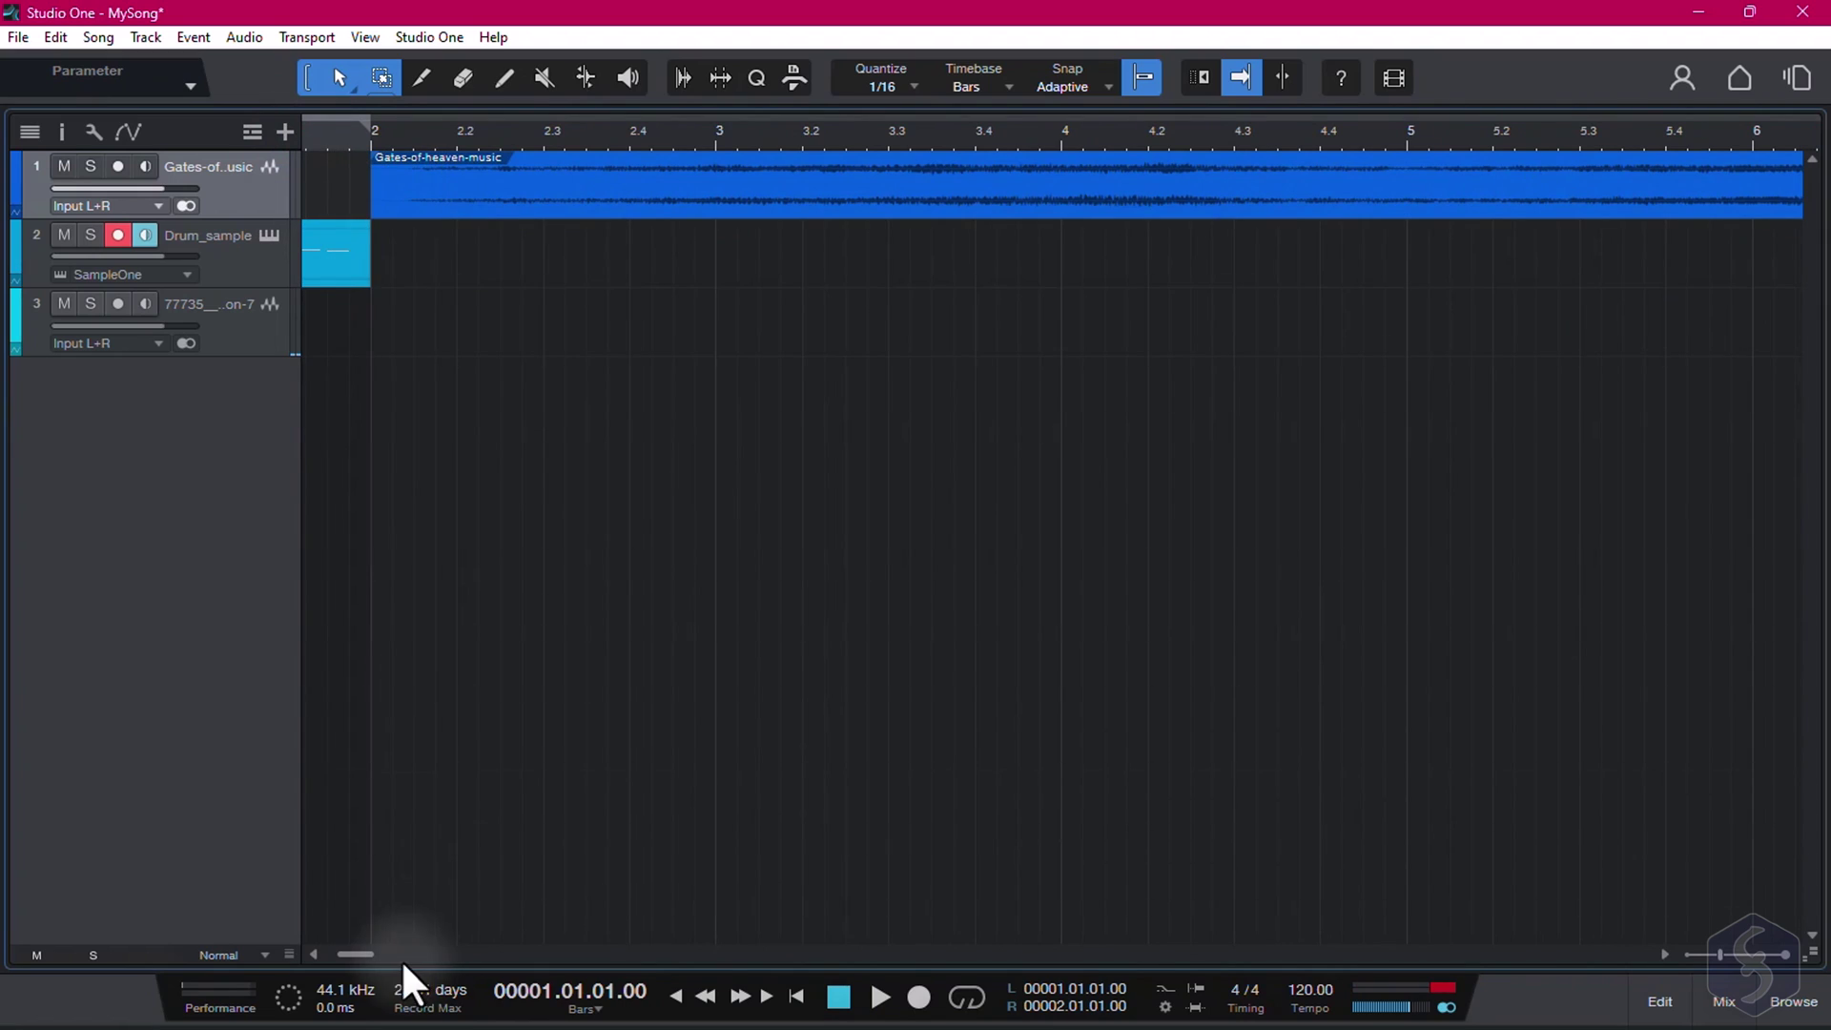
click(361, 954)
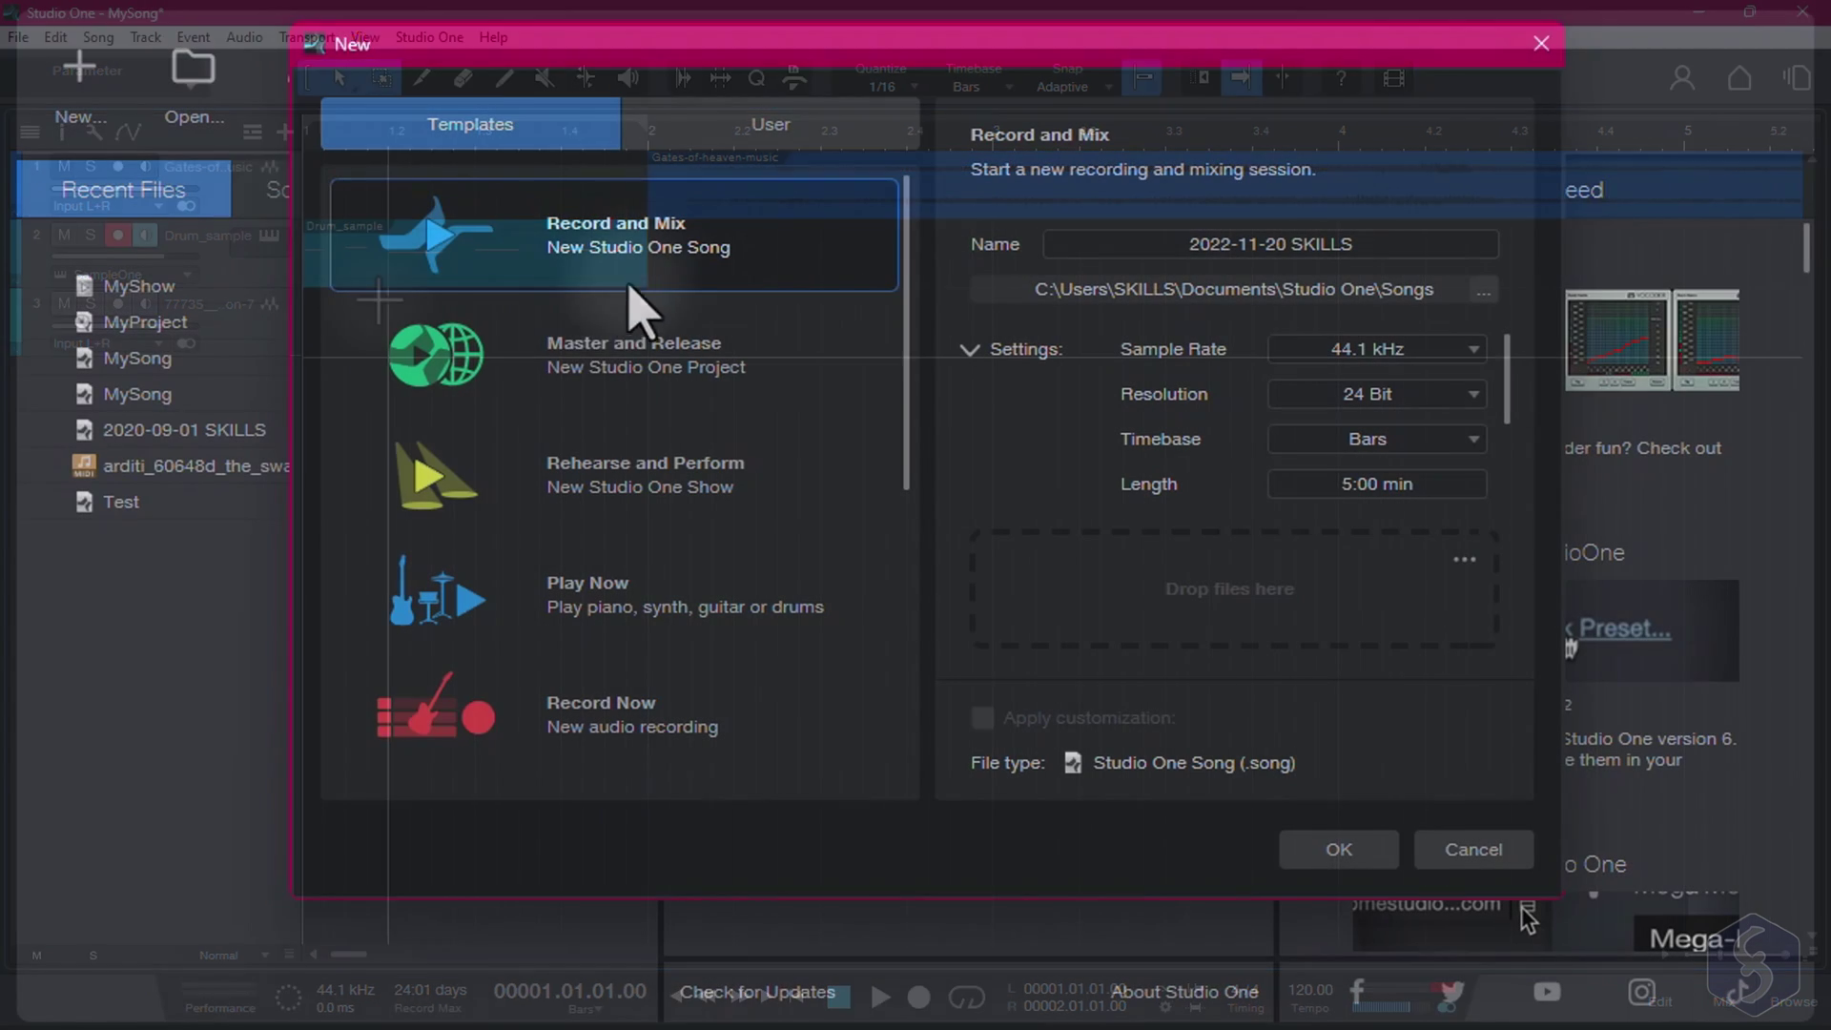
Step: Preview the Master and Release template, selecting its MySong, Track 4, button-7 and Gates-of-heaven tracks
click(601, 396)
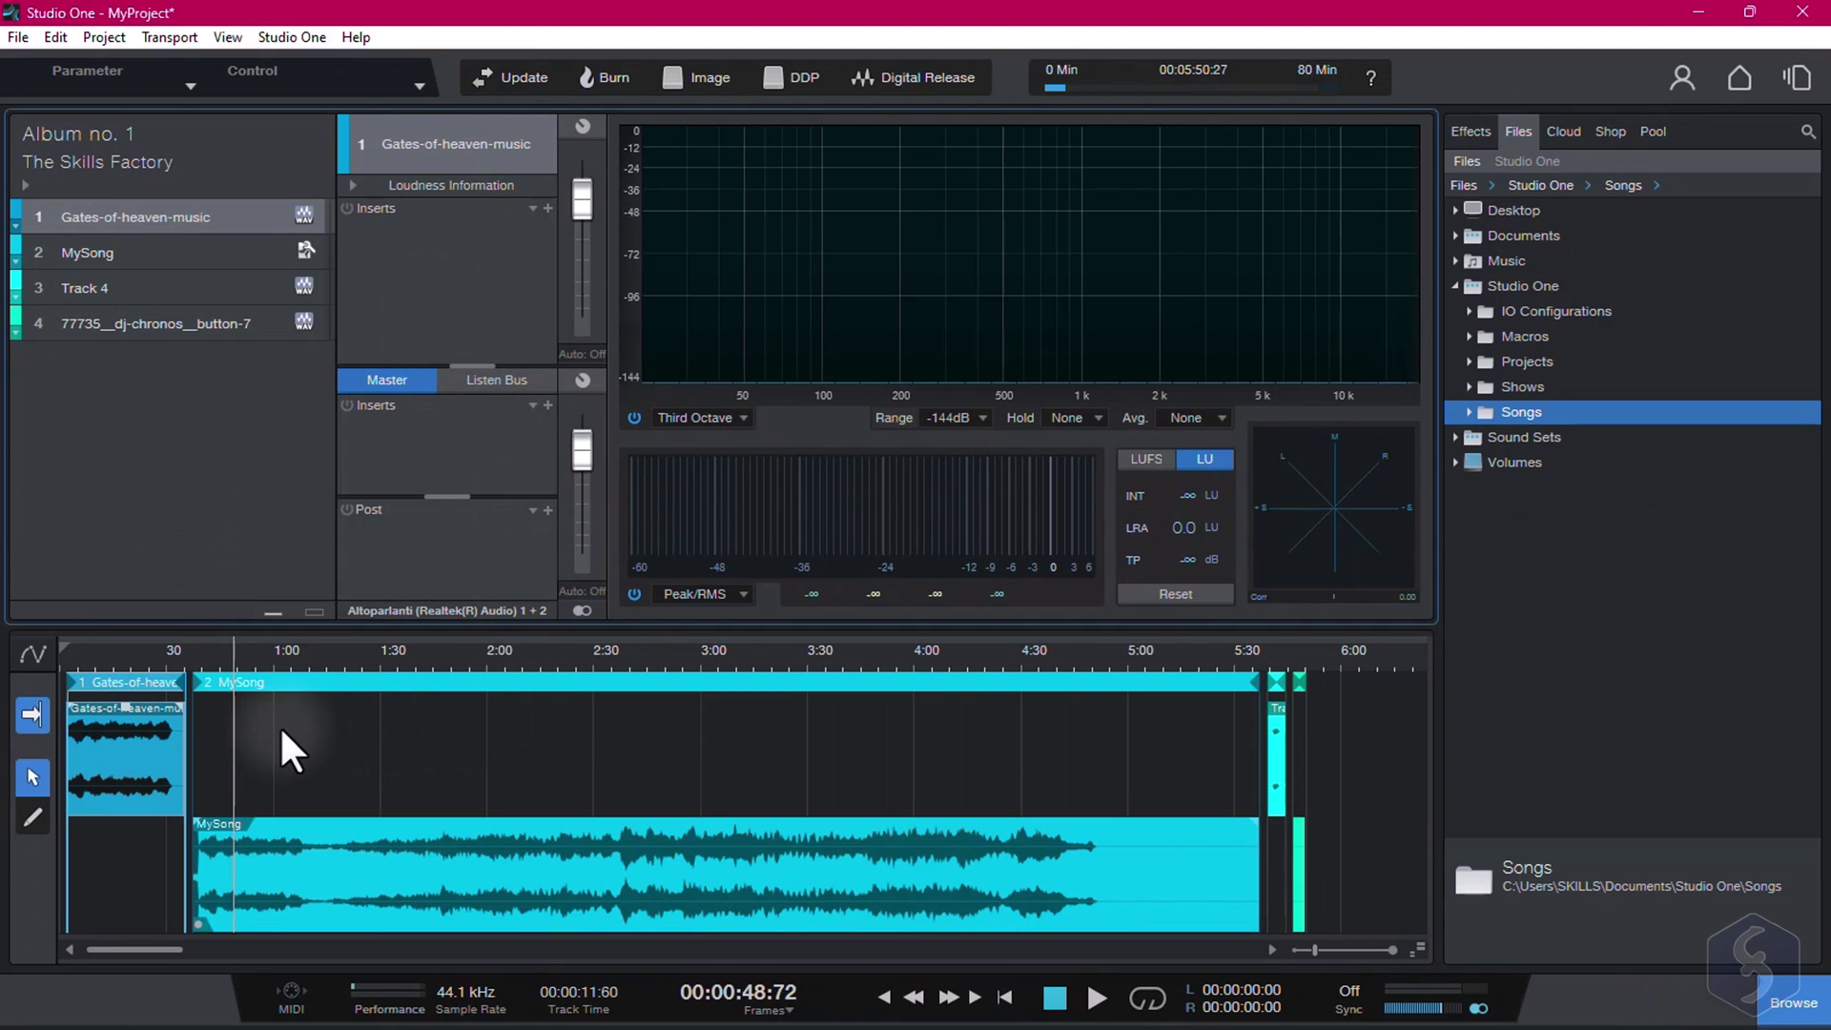
click(199, 251)
click(204, 291)
click(210, 327)
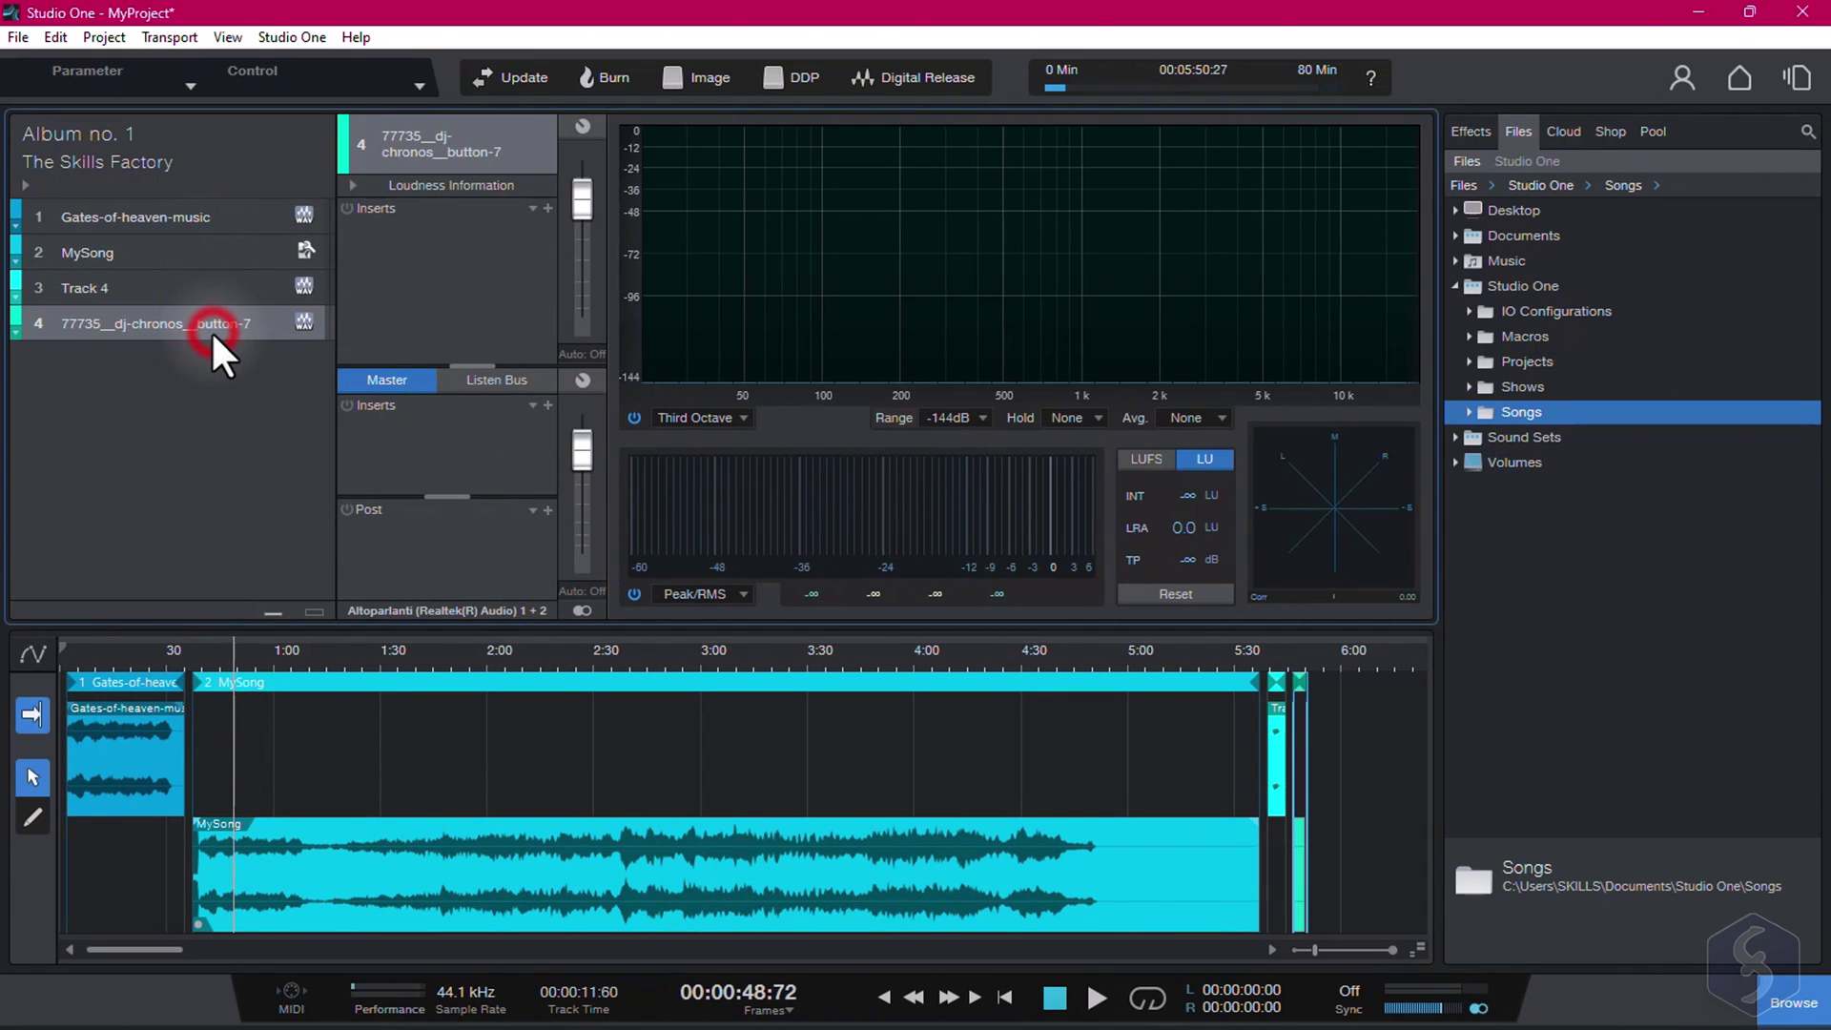
click(204, 215)
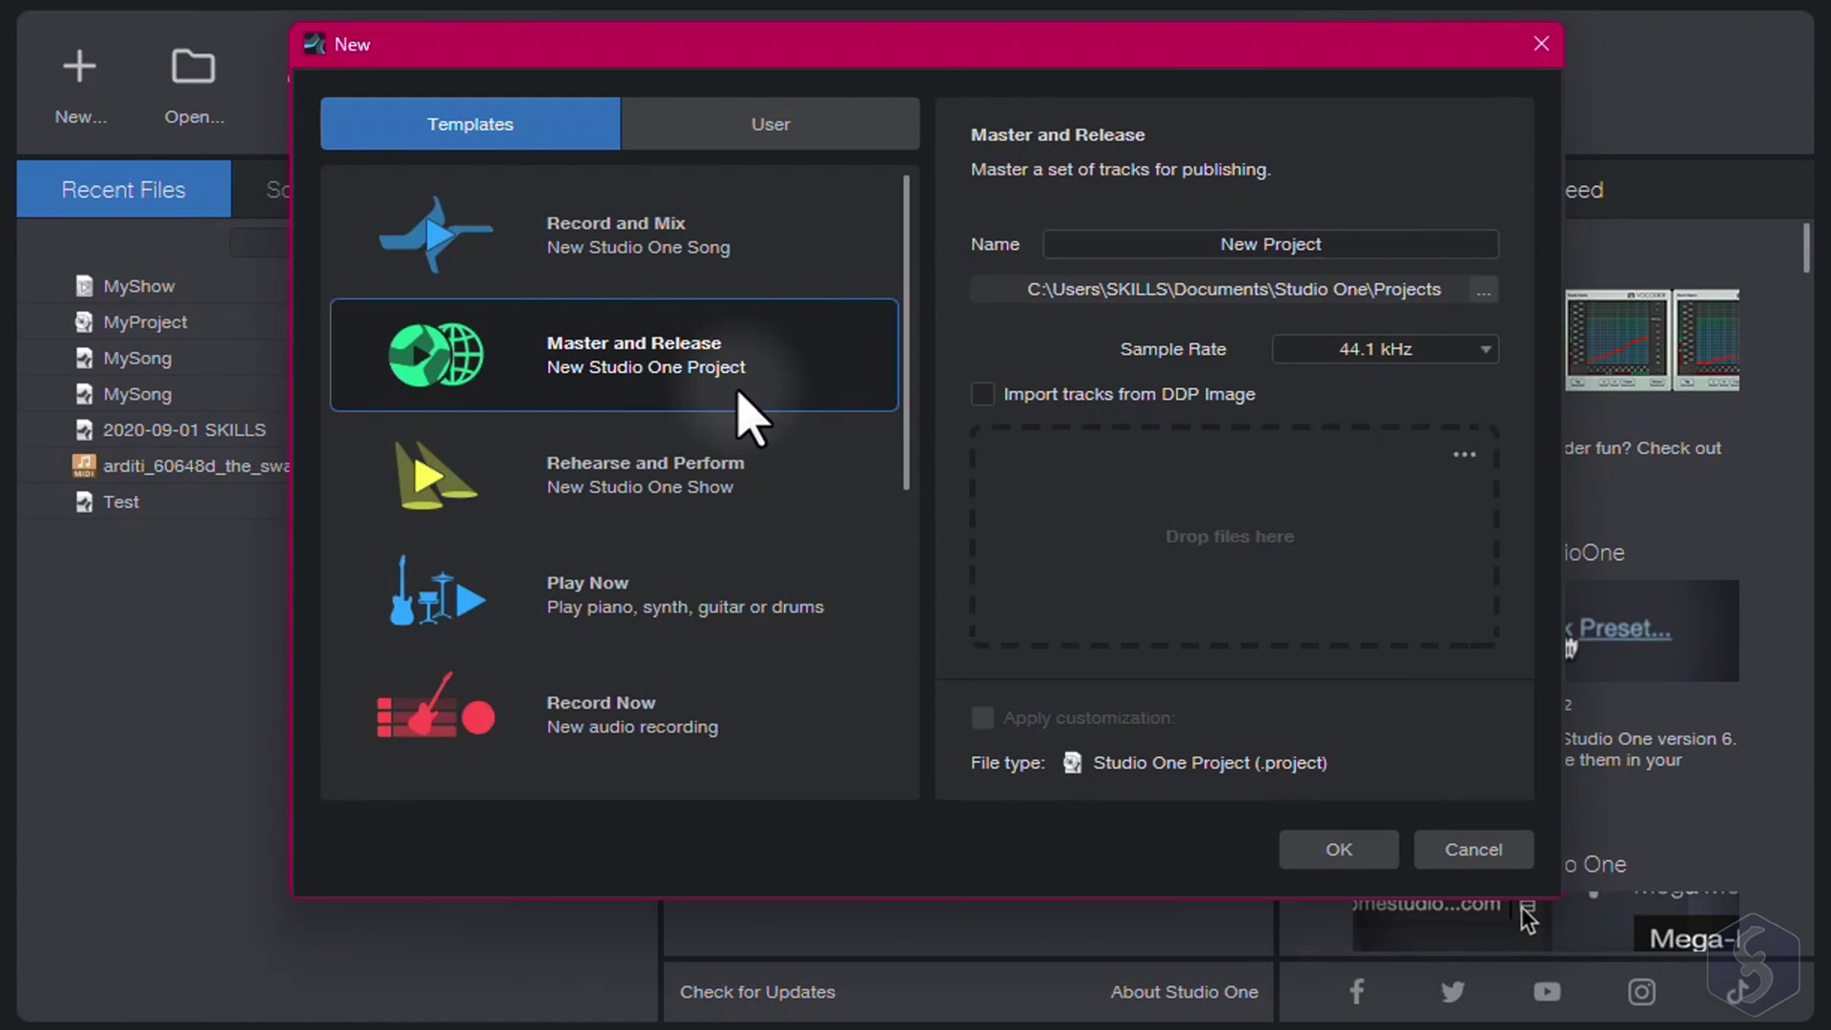
Step: Preview the Rehearse and Perform show template, selecting Part 1 and the Player 1 and 2 rows
click(694, 491)
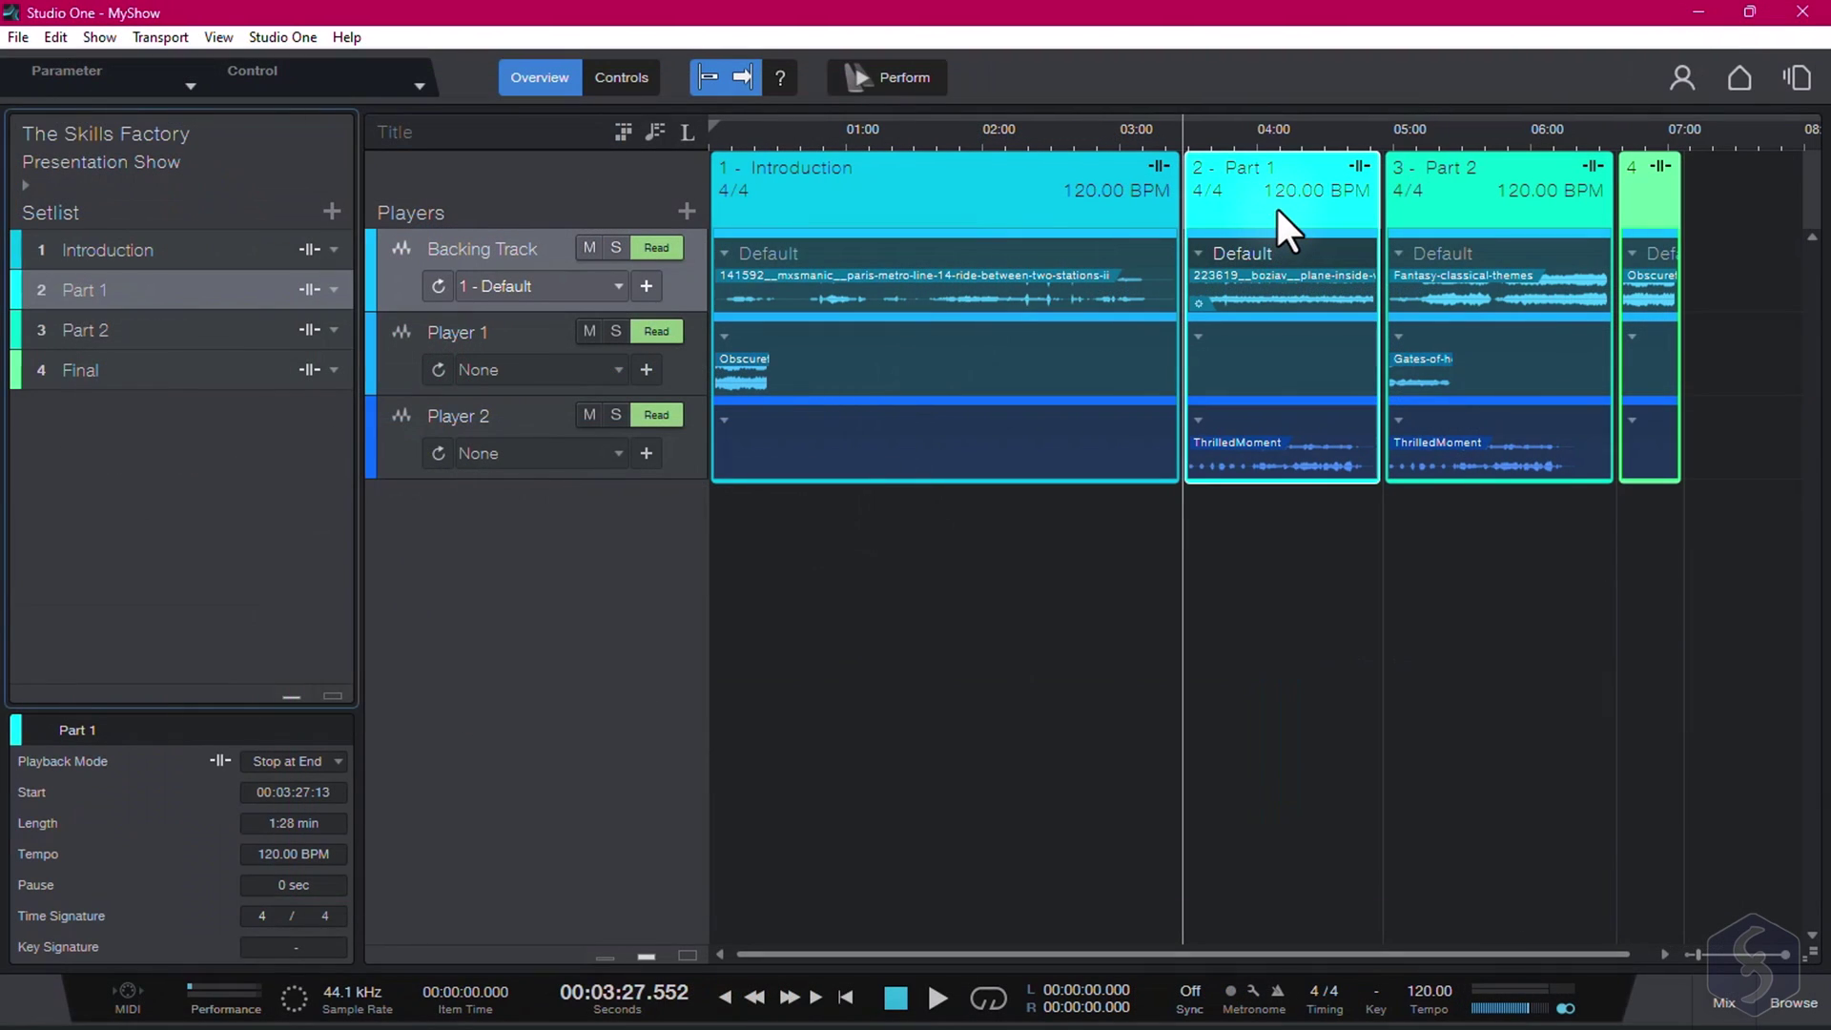
click(1278, 202)
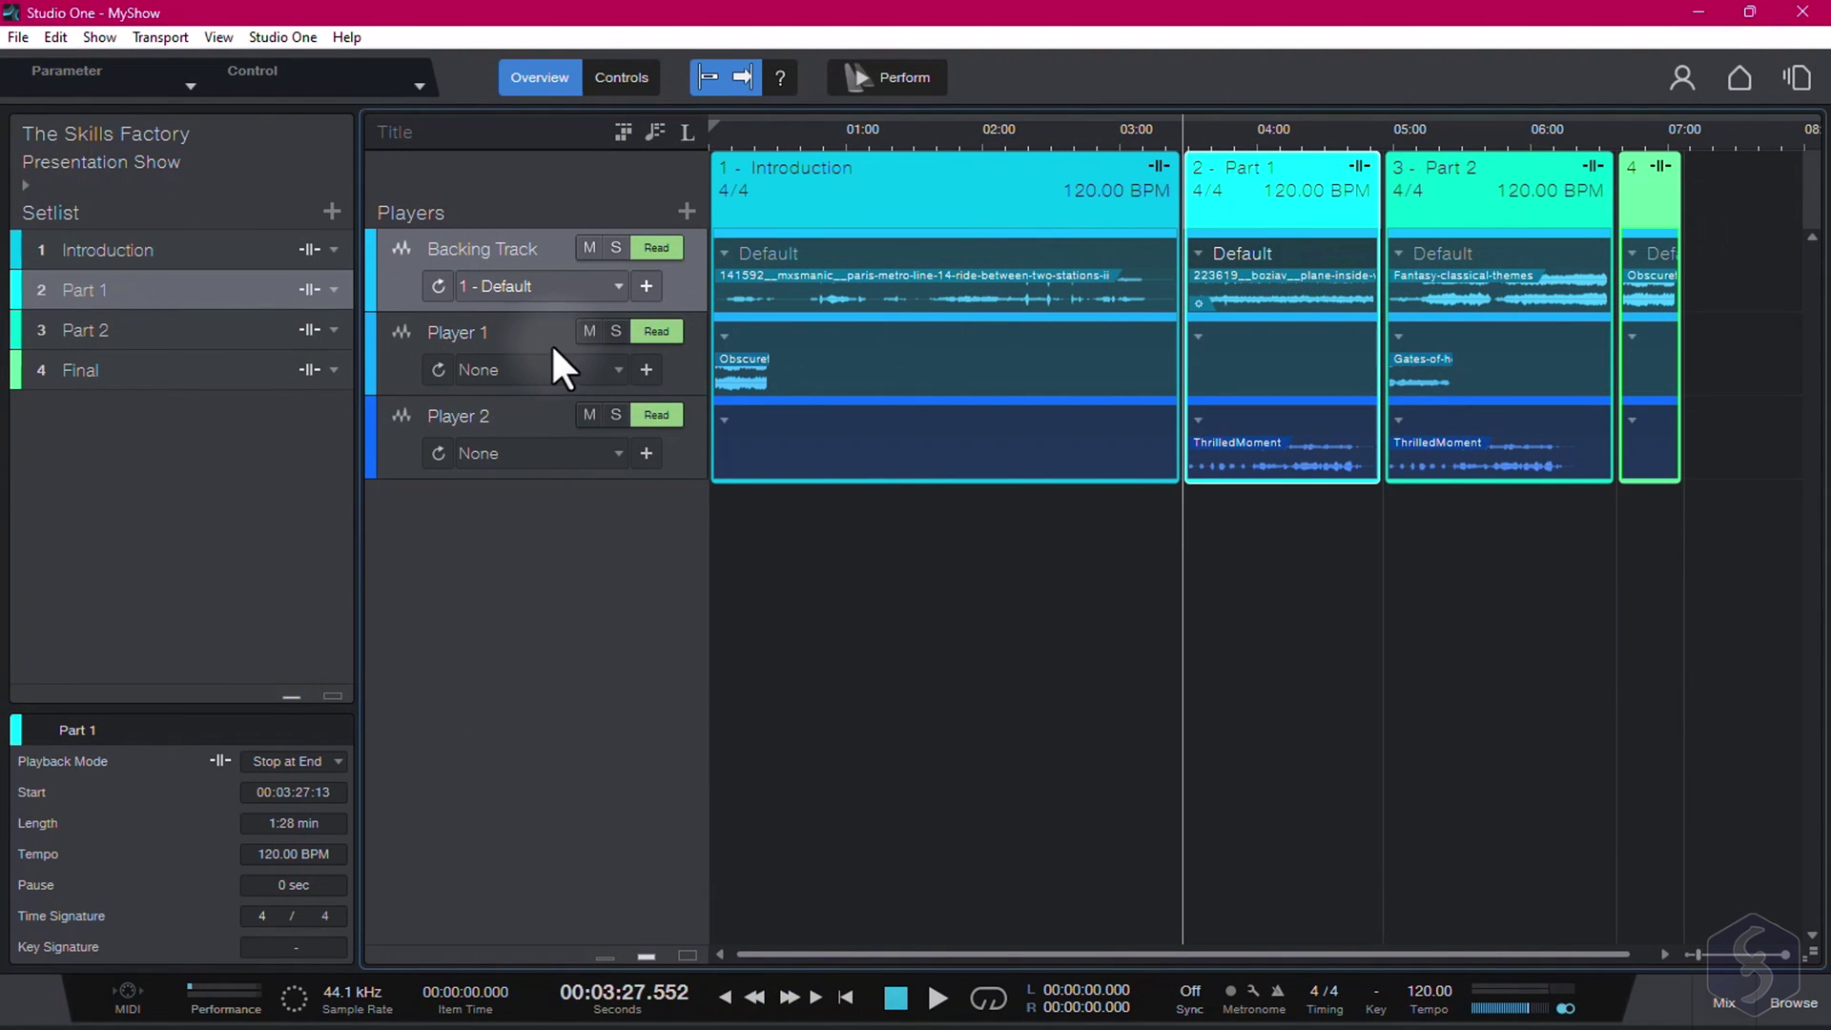
click(517, 338)
click(515, 422)
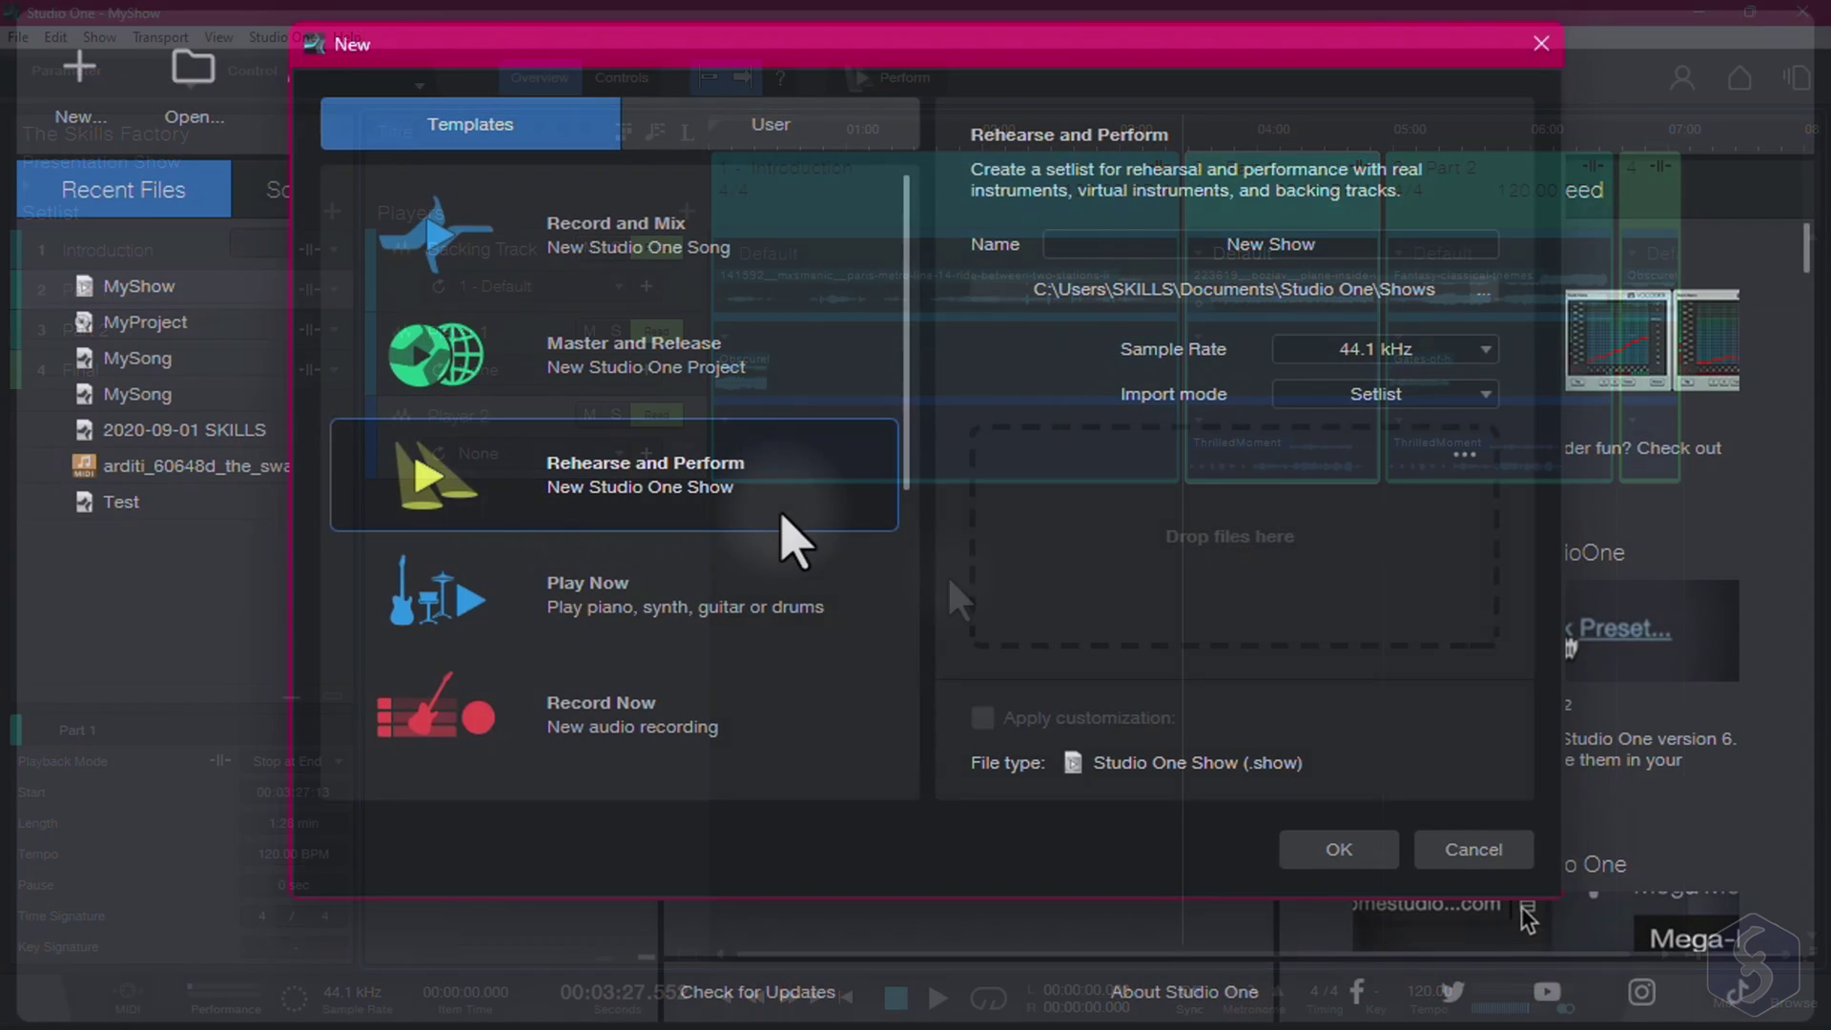
Step: Choose the Record and Mix template and name the new song MyFirstSong
click(679, 237)
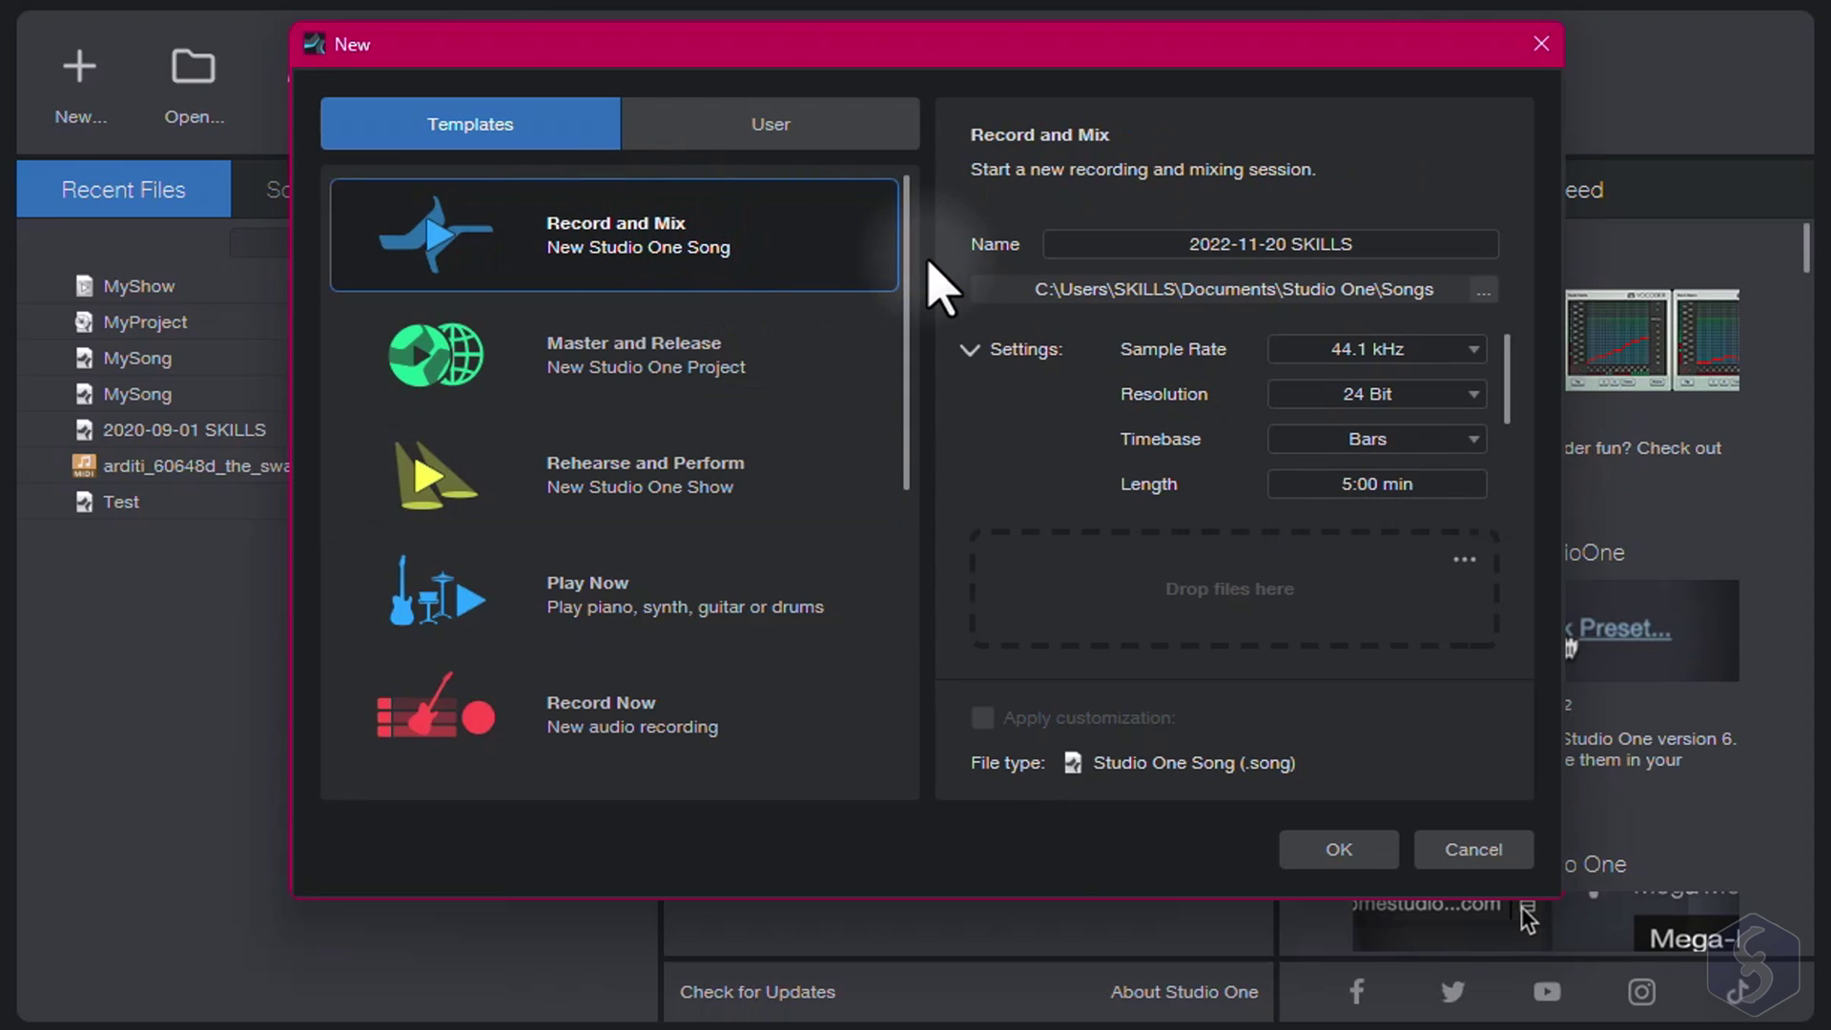
click(1407, 244)
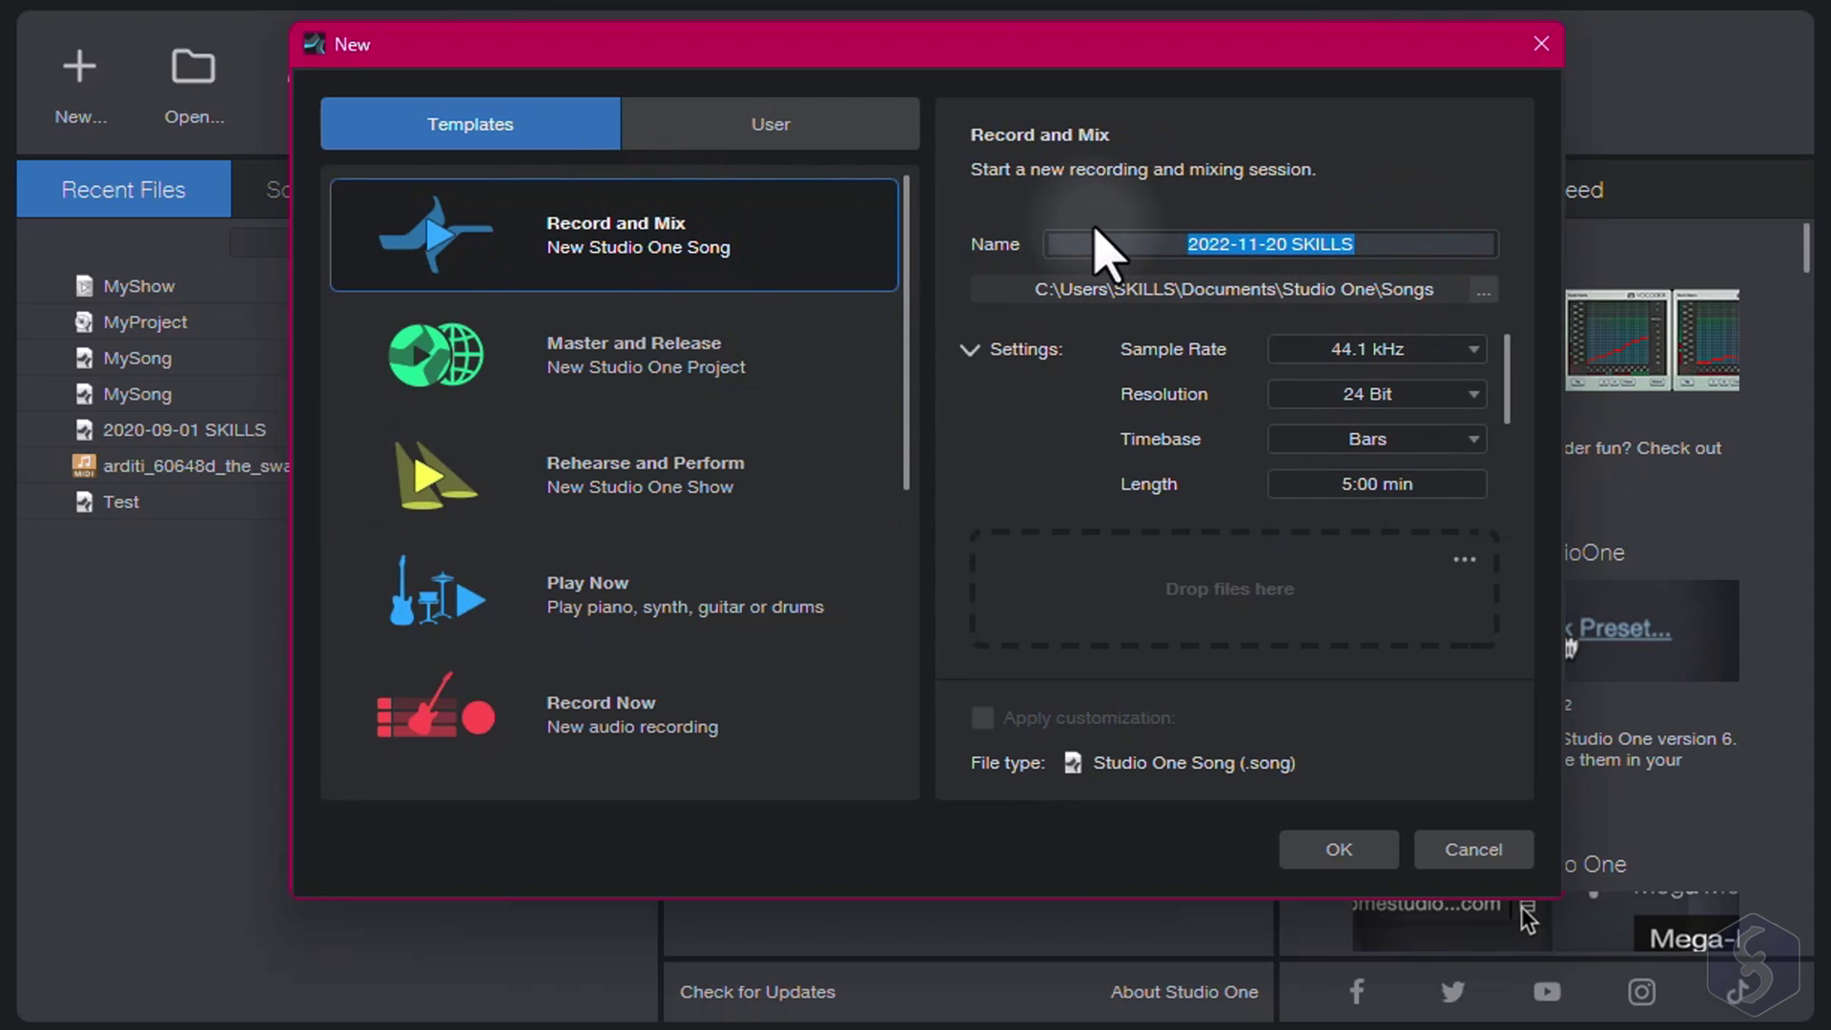
text(MyFirstSong)
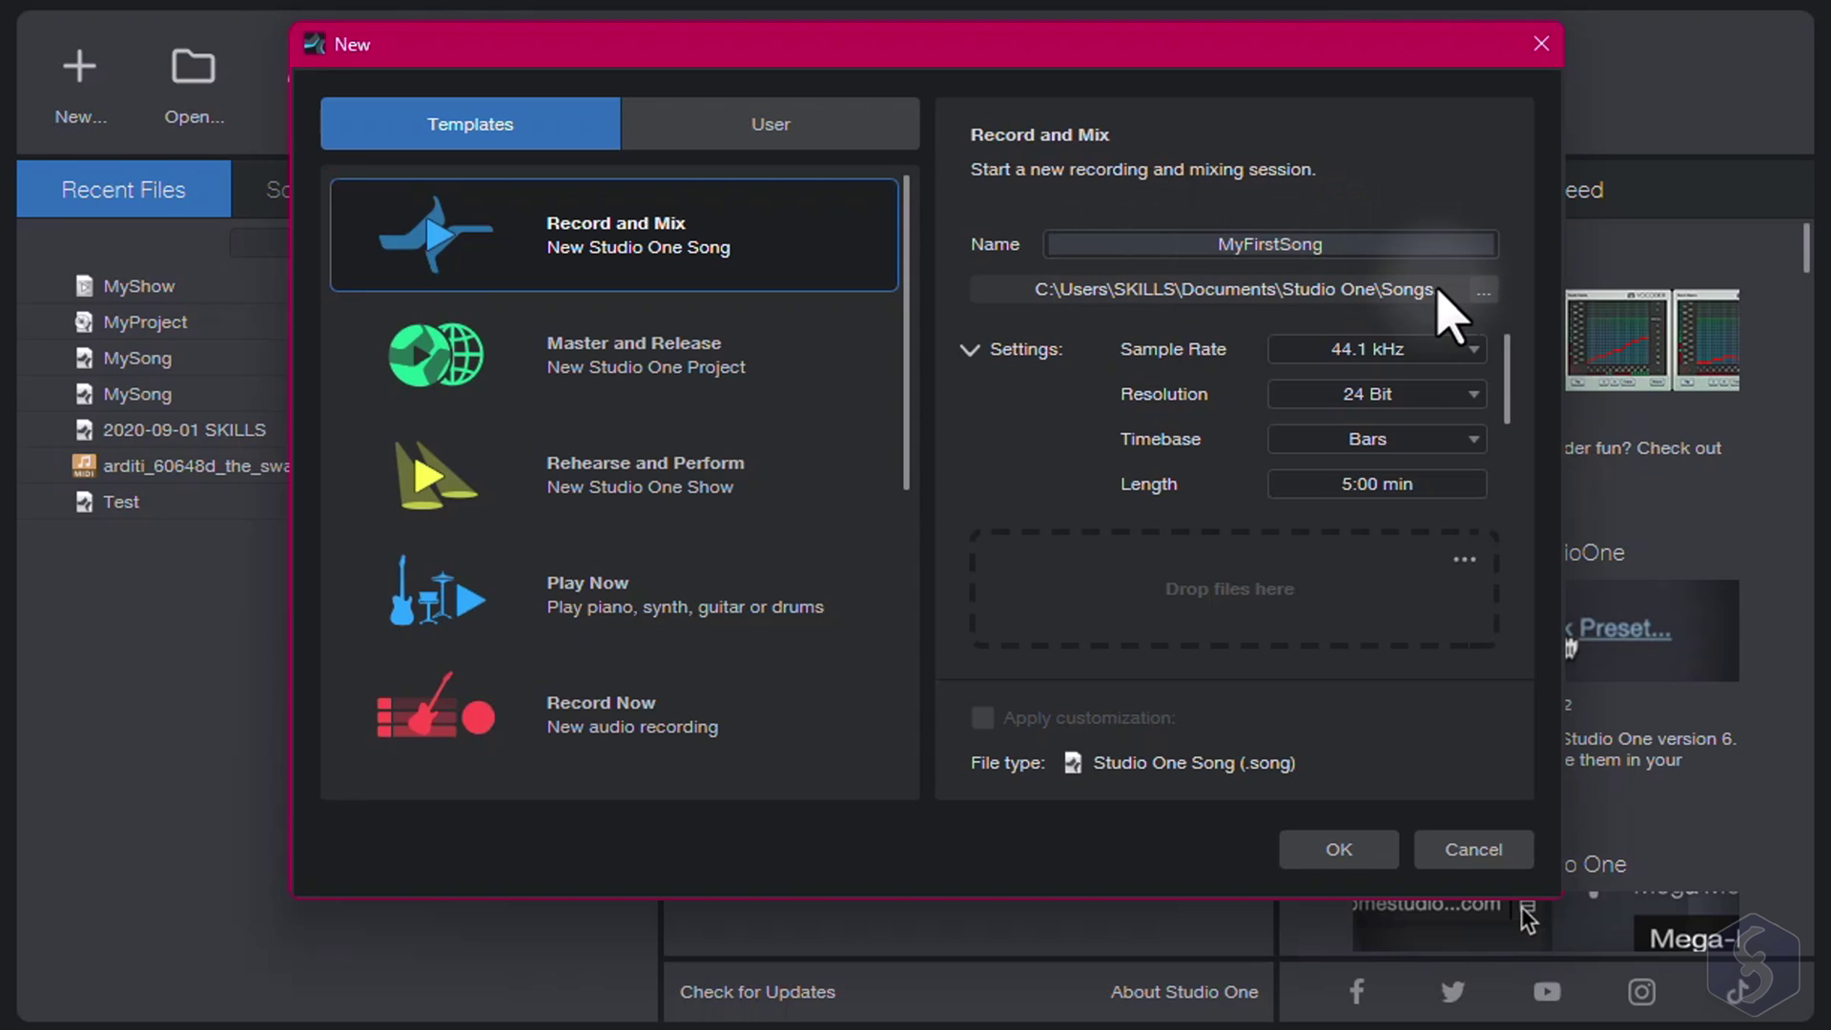
Step: Keep 44.1 kHz, 24 Bit and Bars, set 5:00 min length, and add Ahead of Time.mp3
click(1484, 291)
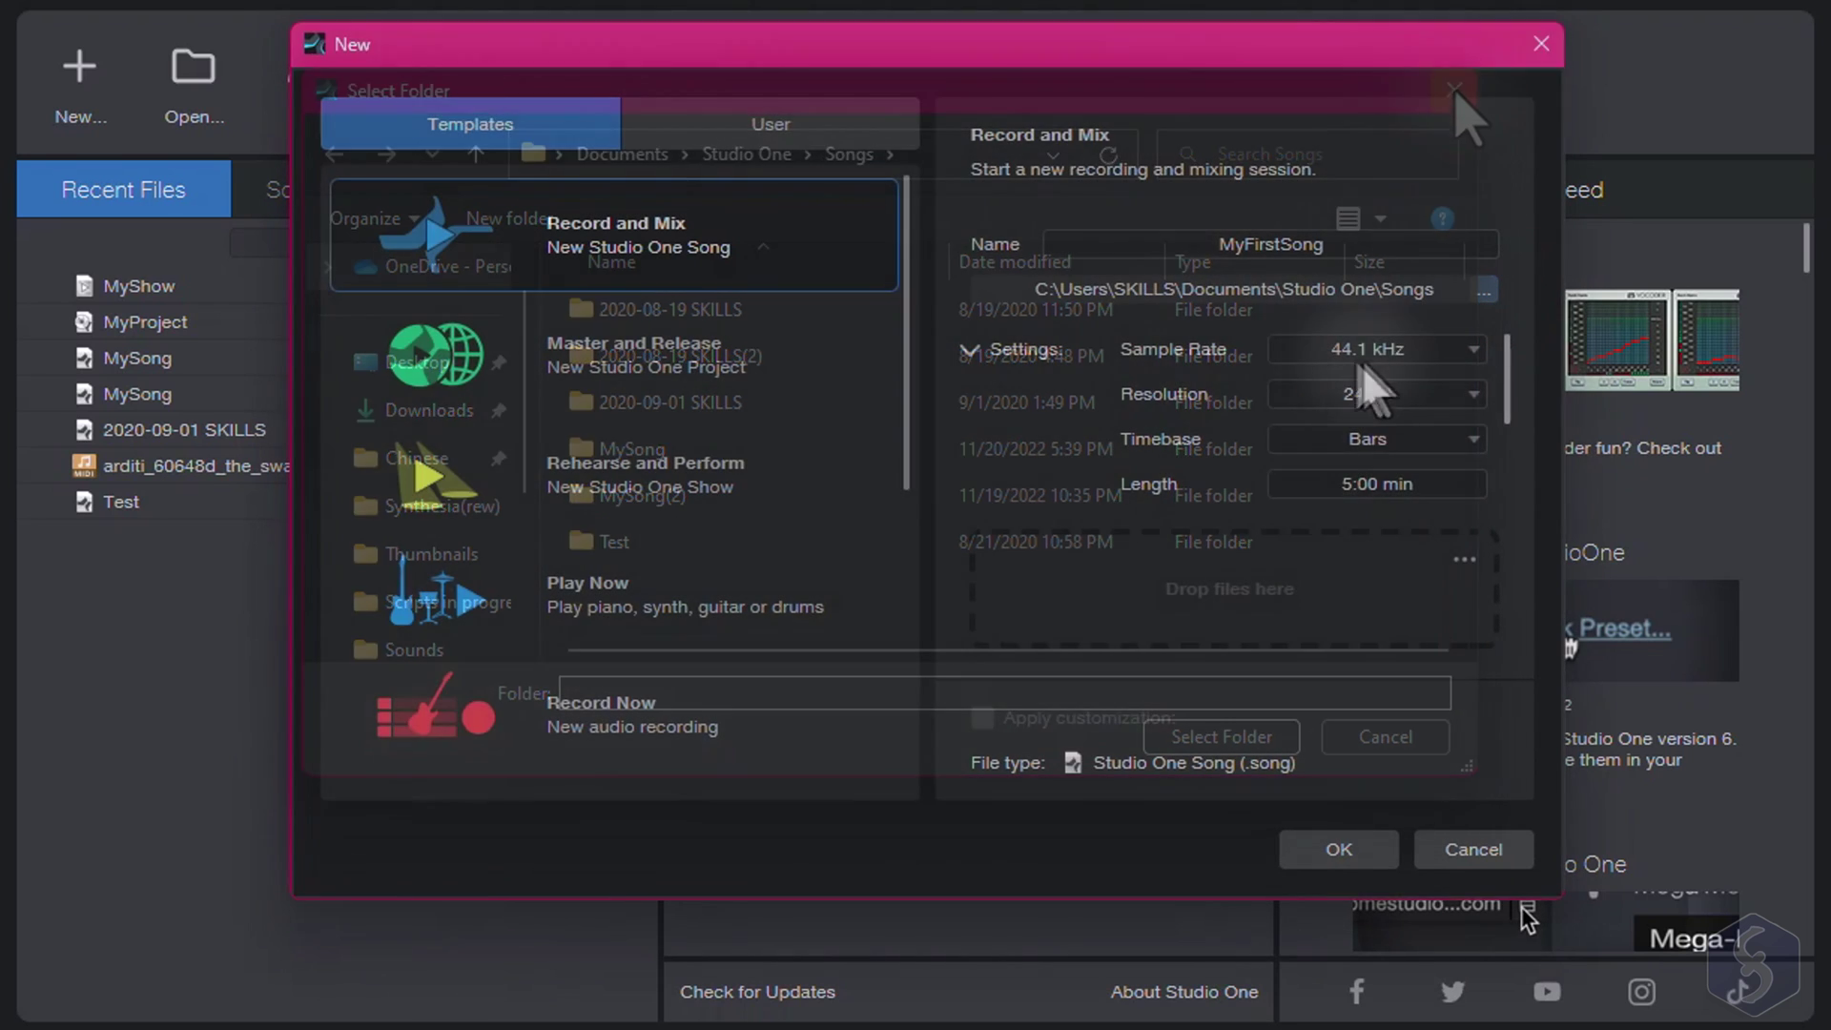
click(1369, 349)
click(1484, 350)
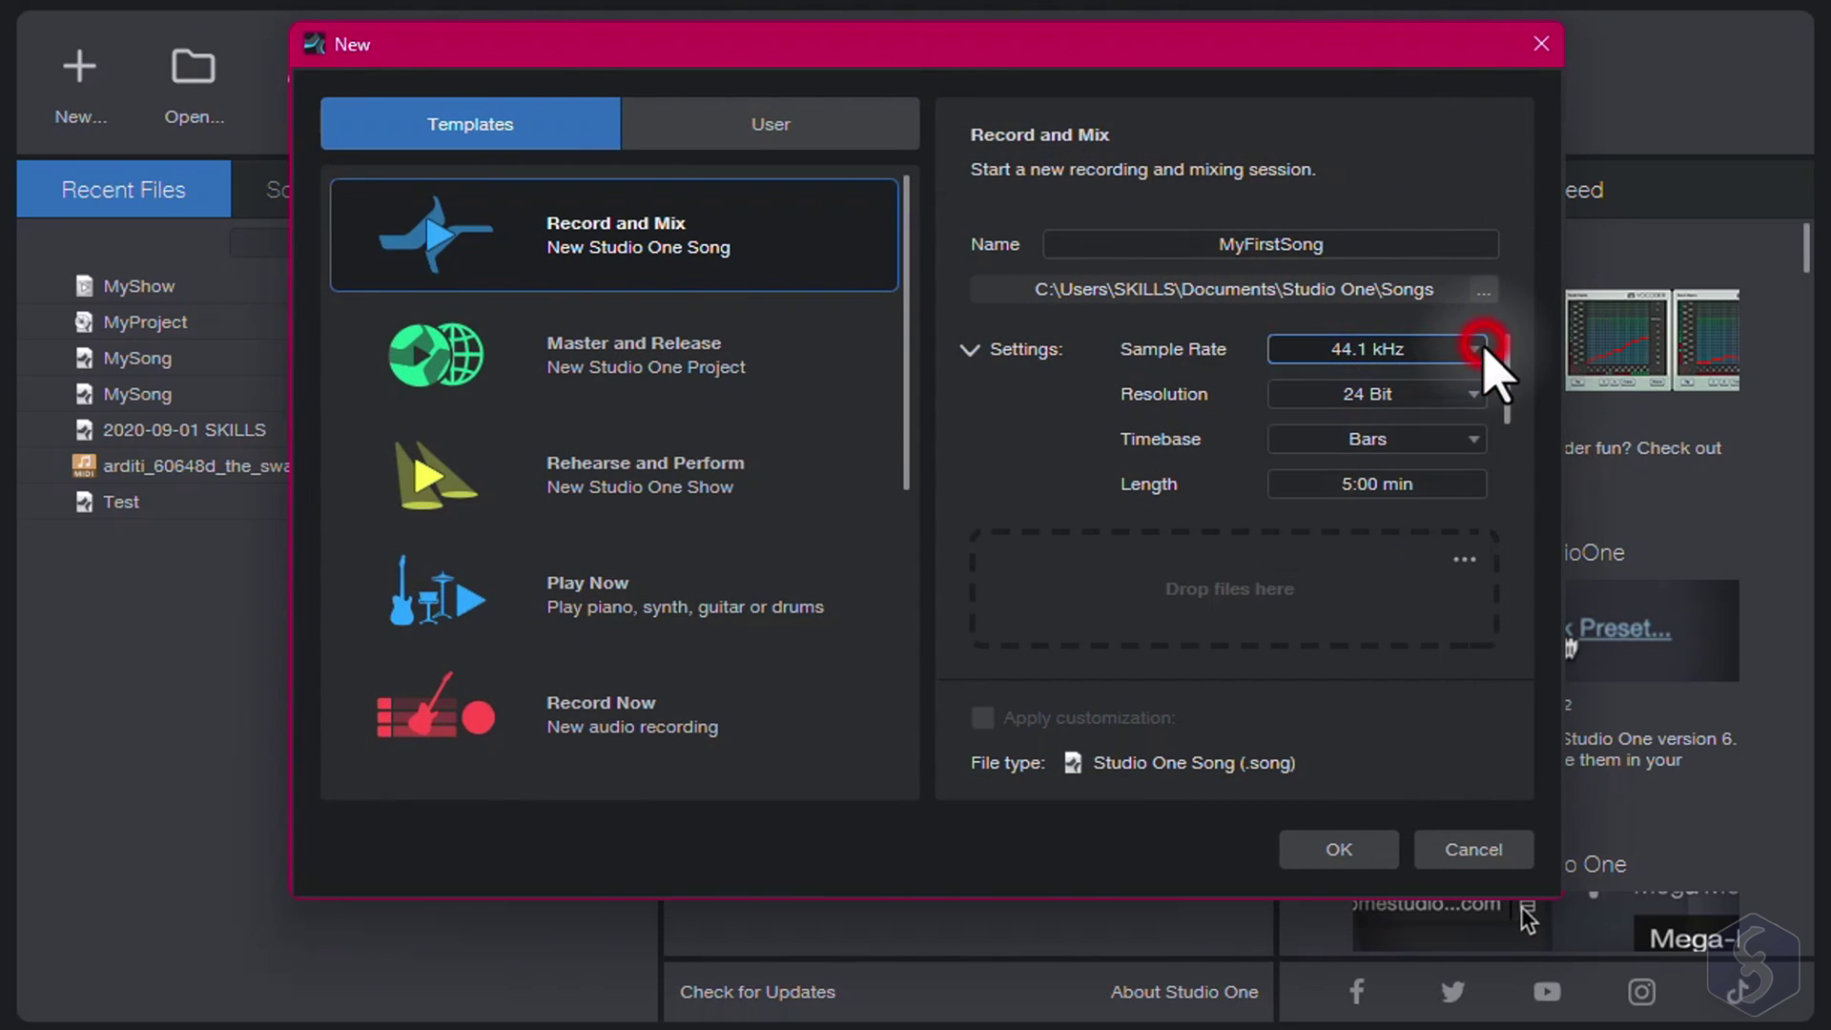
click(1478, 391)
click(1477, 393)
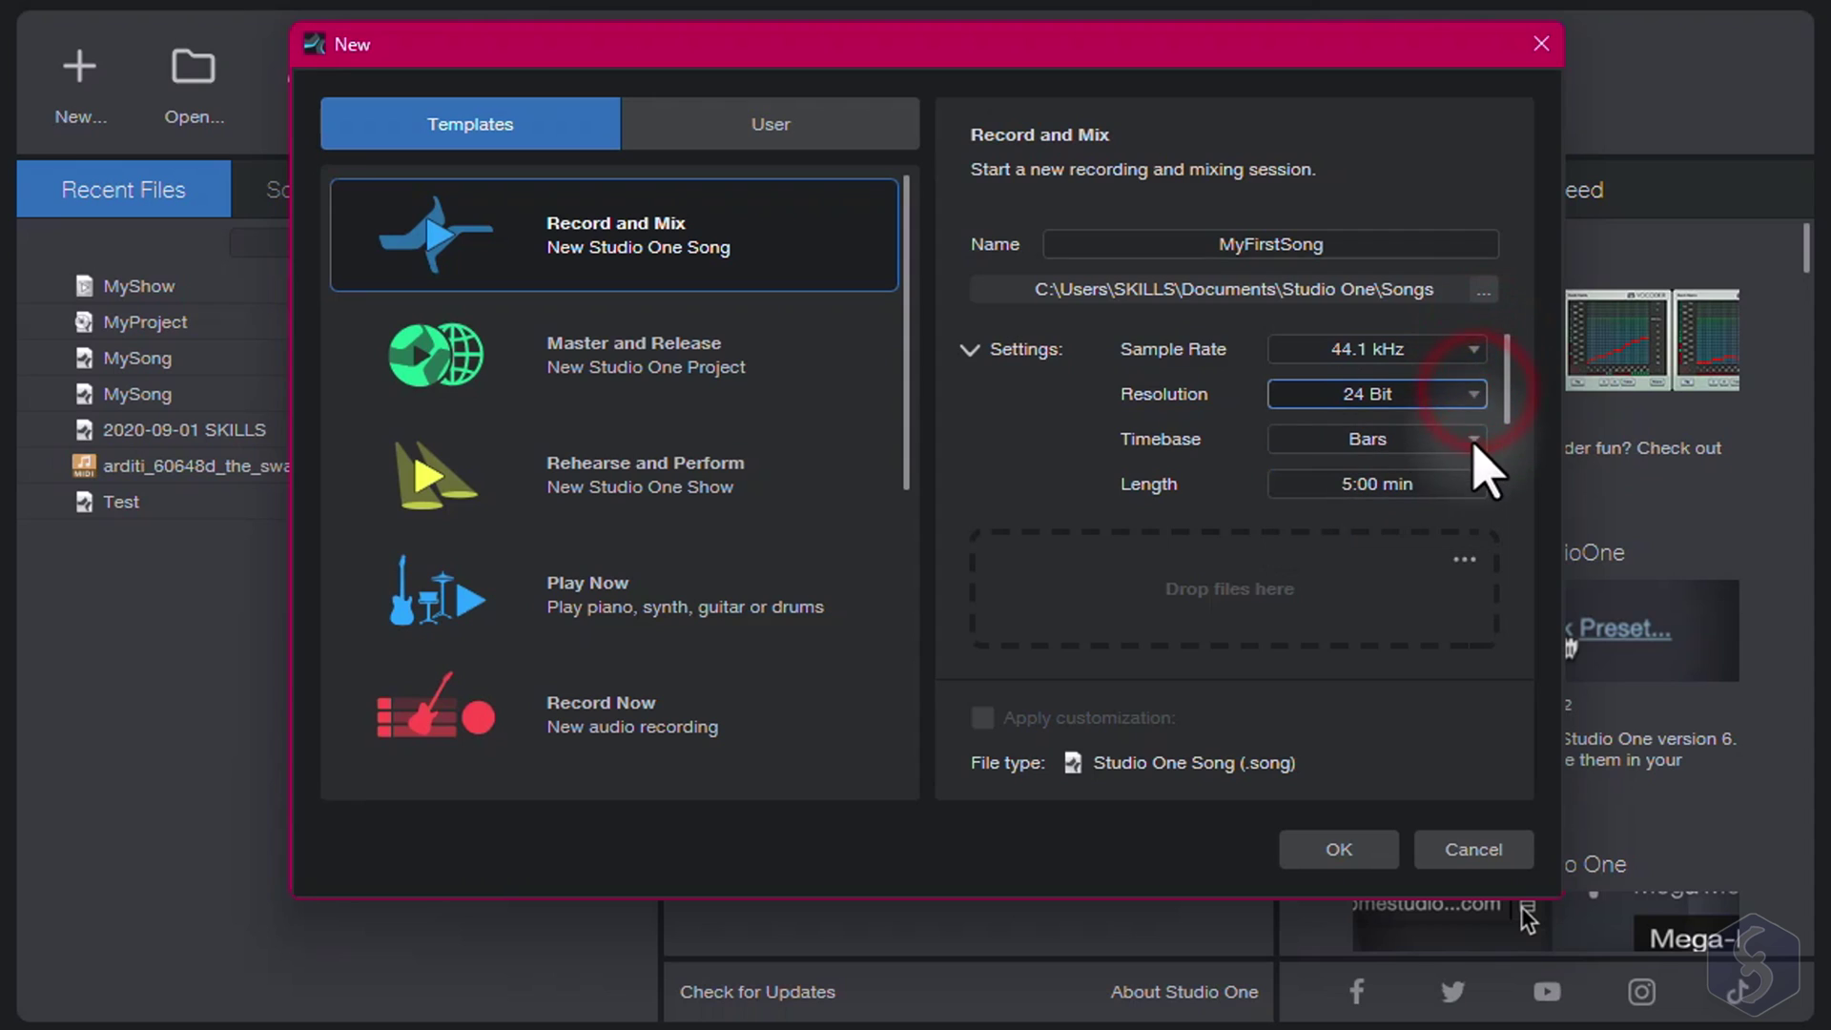
click(1475, 440)
click(1476, 441)
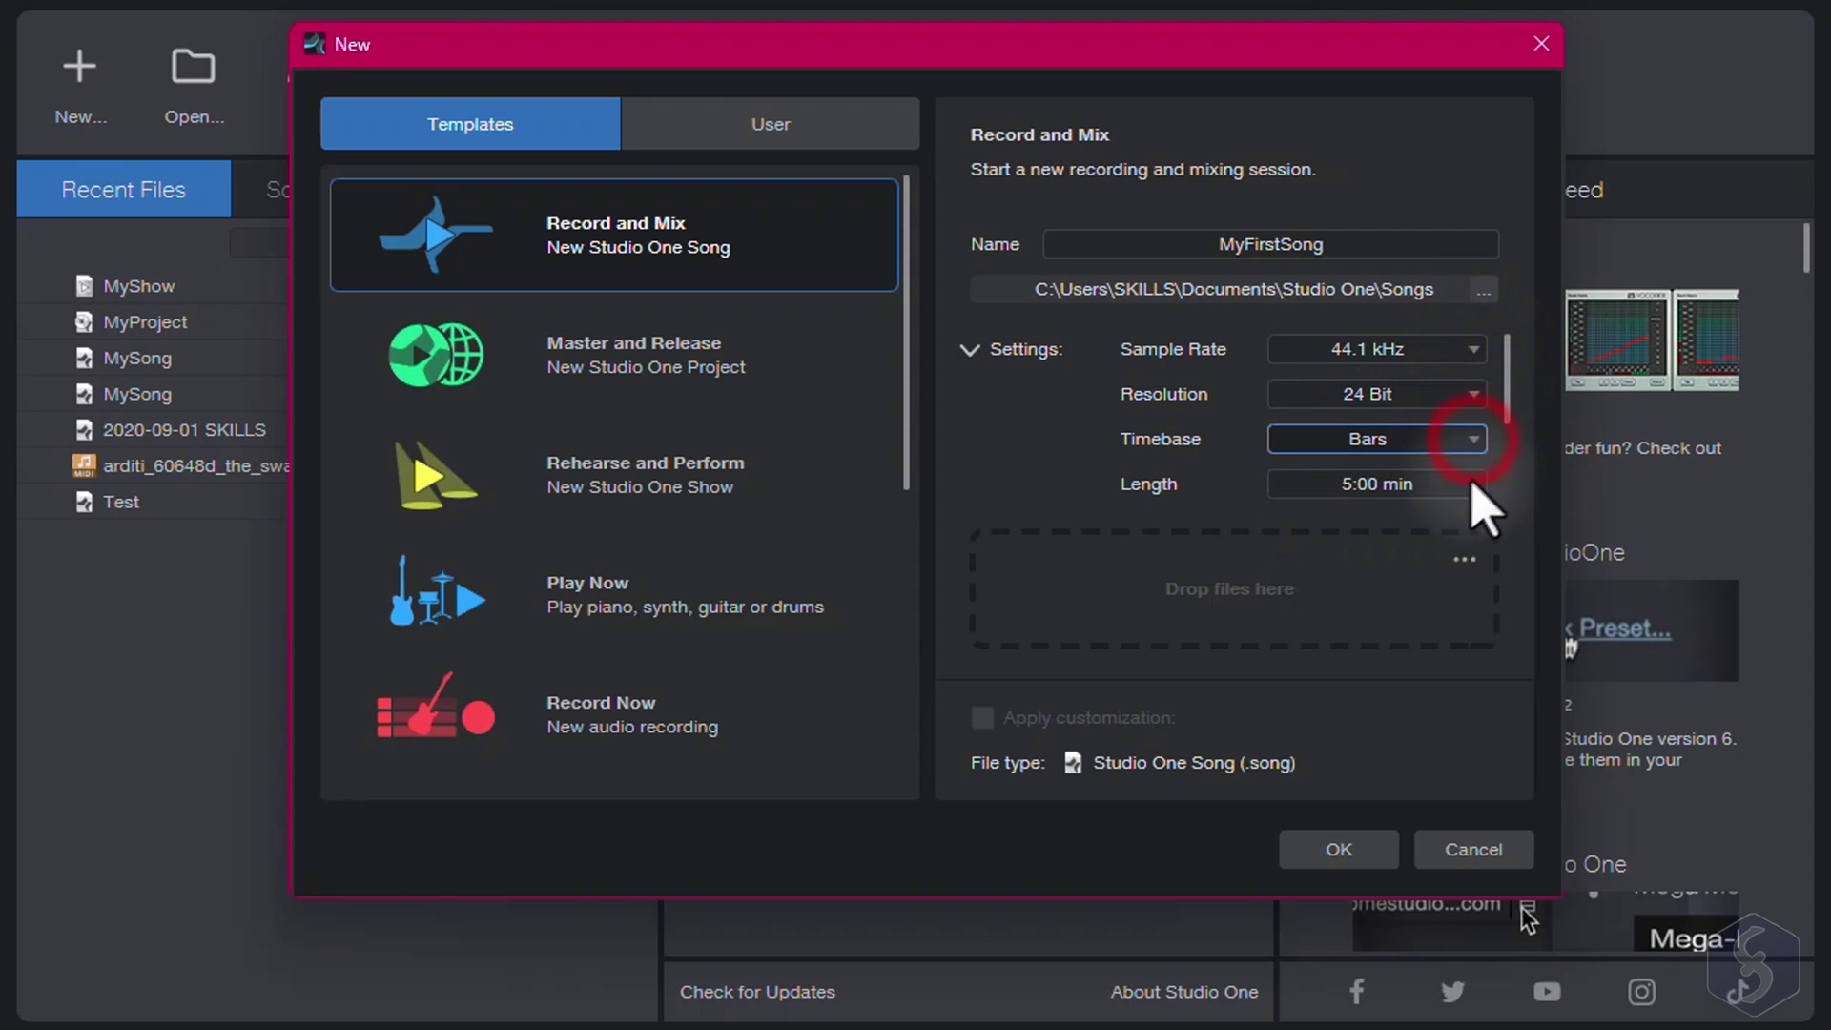
click(1437, 487)
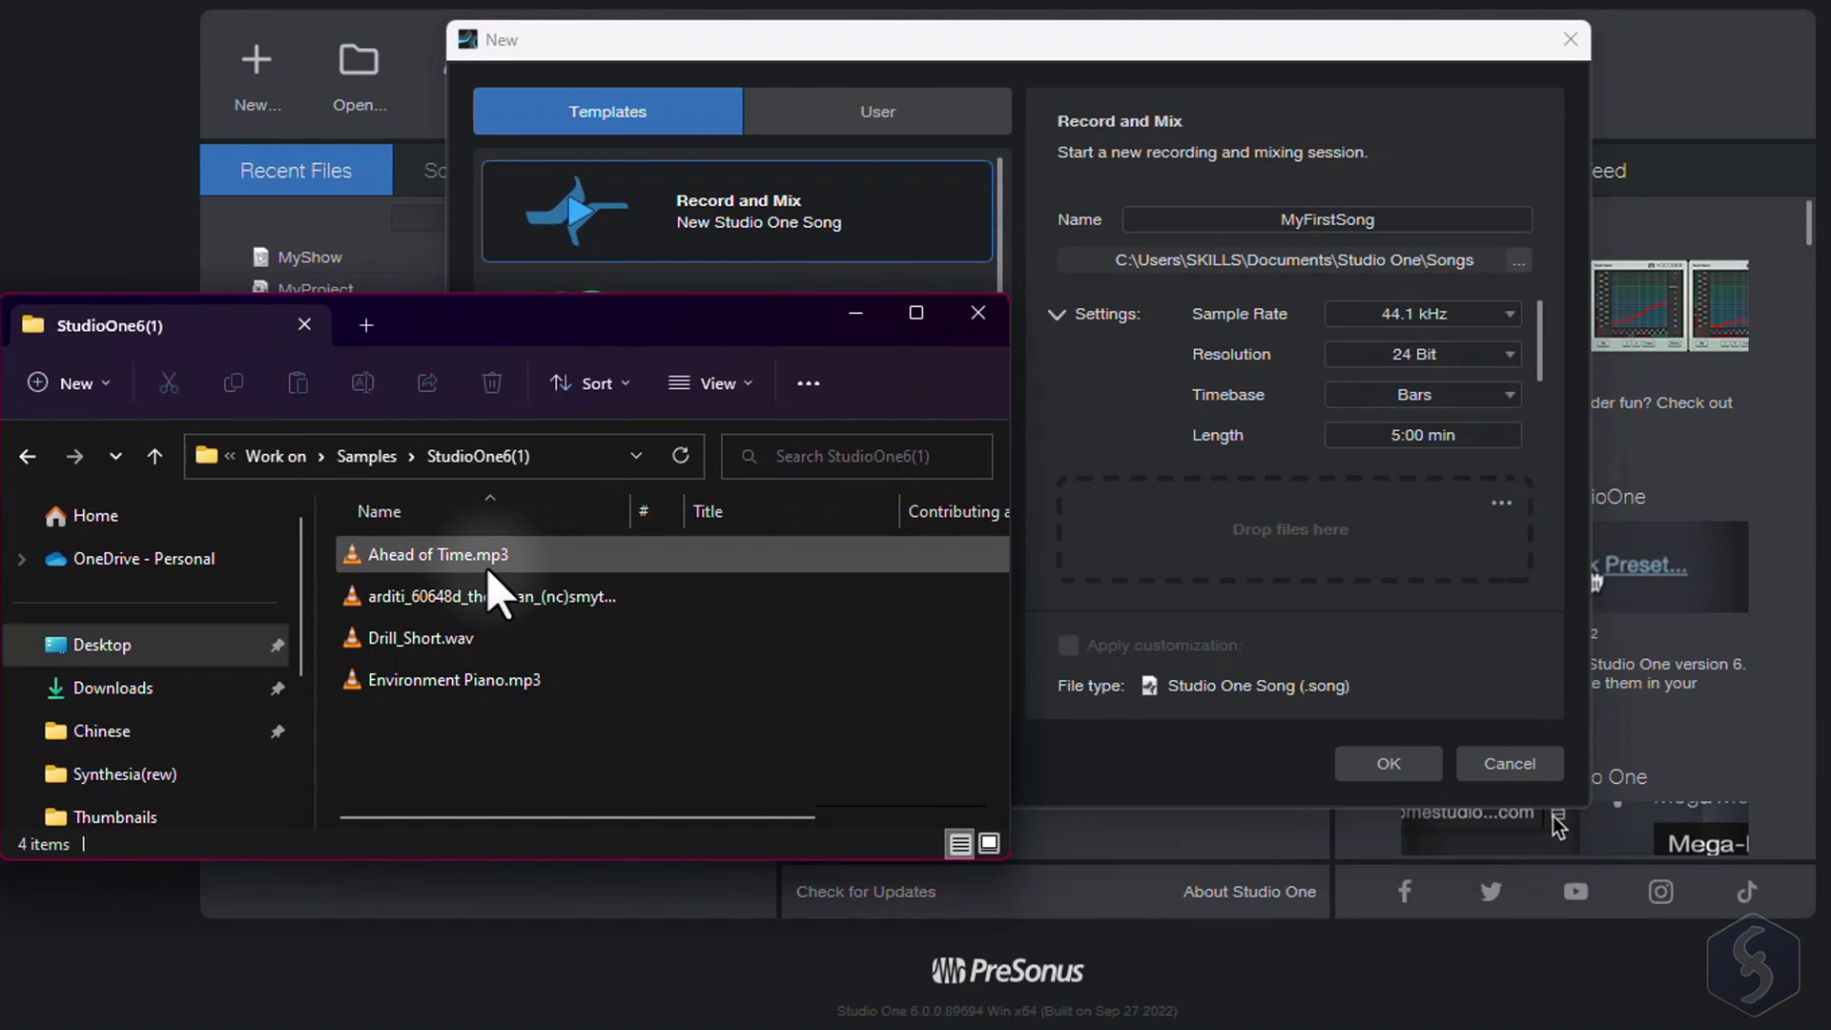
drag(442, 553, 1282, 520)
click(1283, 40)
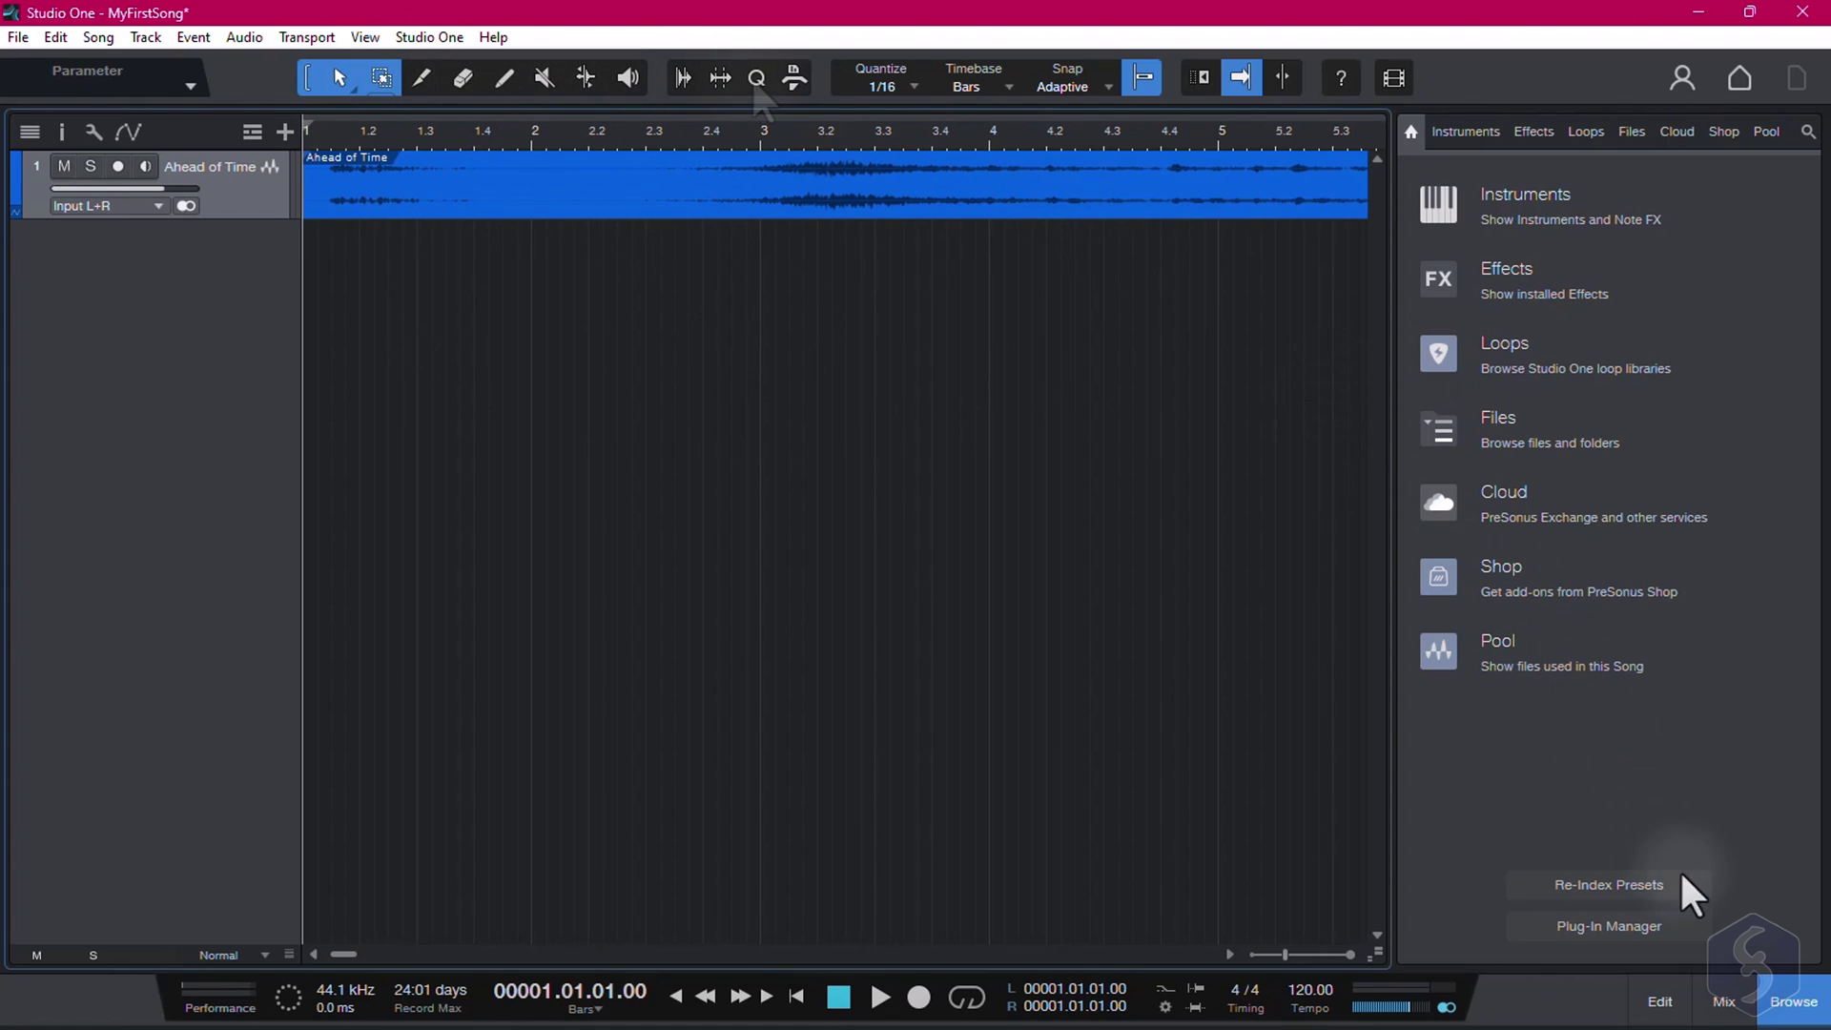
Step: Toggle the browser, mixer console and audio editor, leaving only the browser open
click(1792, 1002)
click(1791, 1001)
click(1724, 1002)
click(1726, 1004)
click(1665, 1003)
click(1664, 1003)
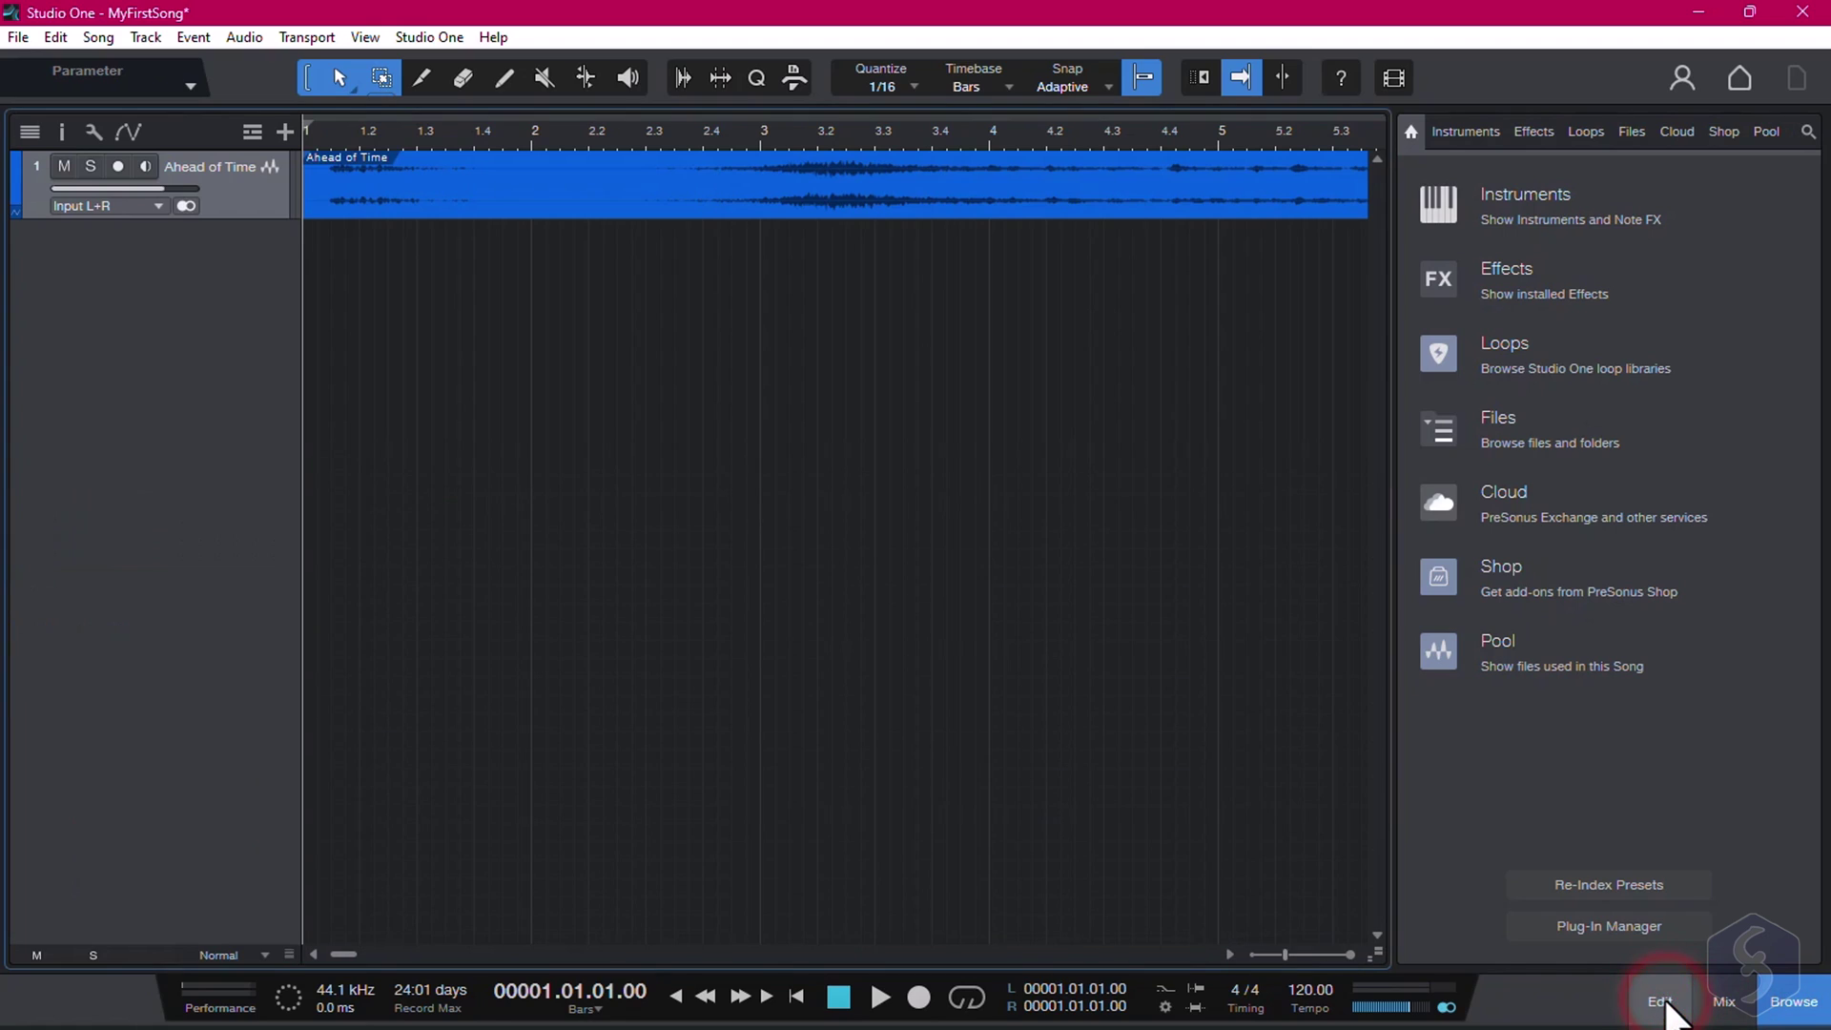
click(1793, 1003)
click(1797, 1005)
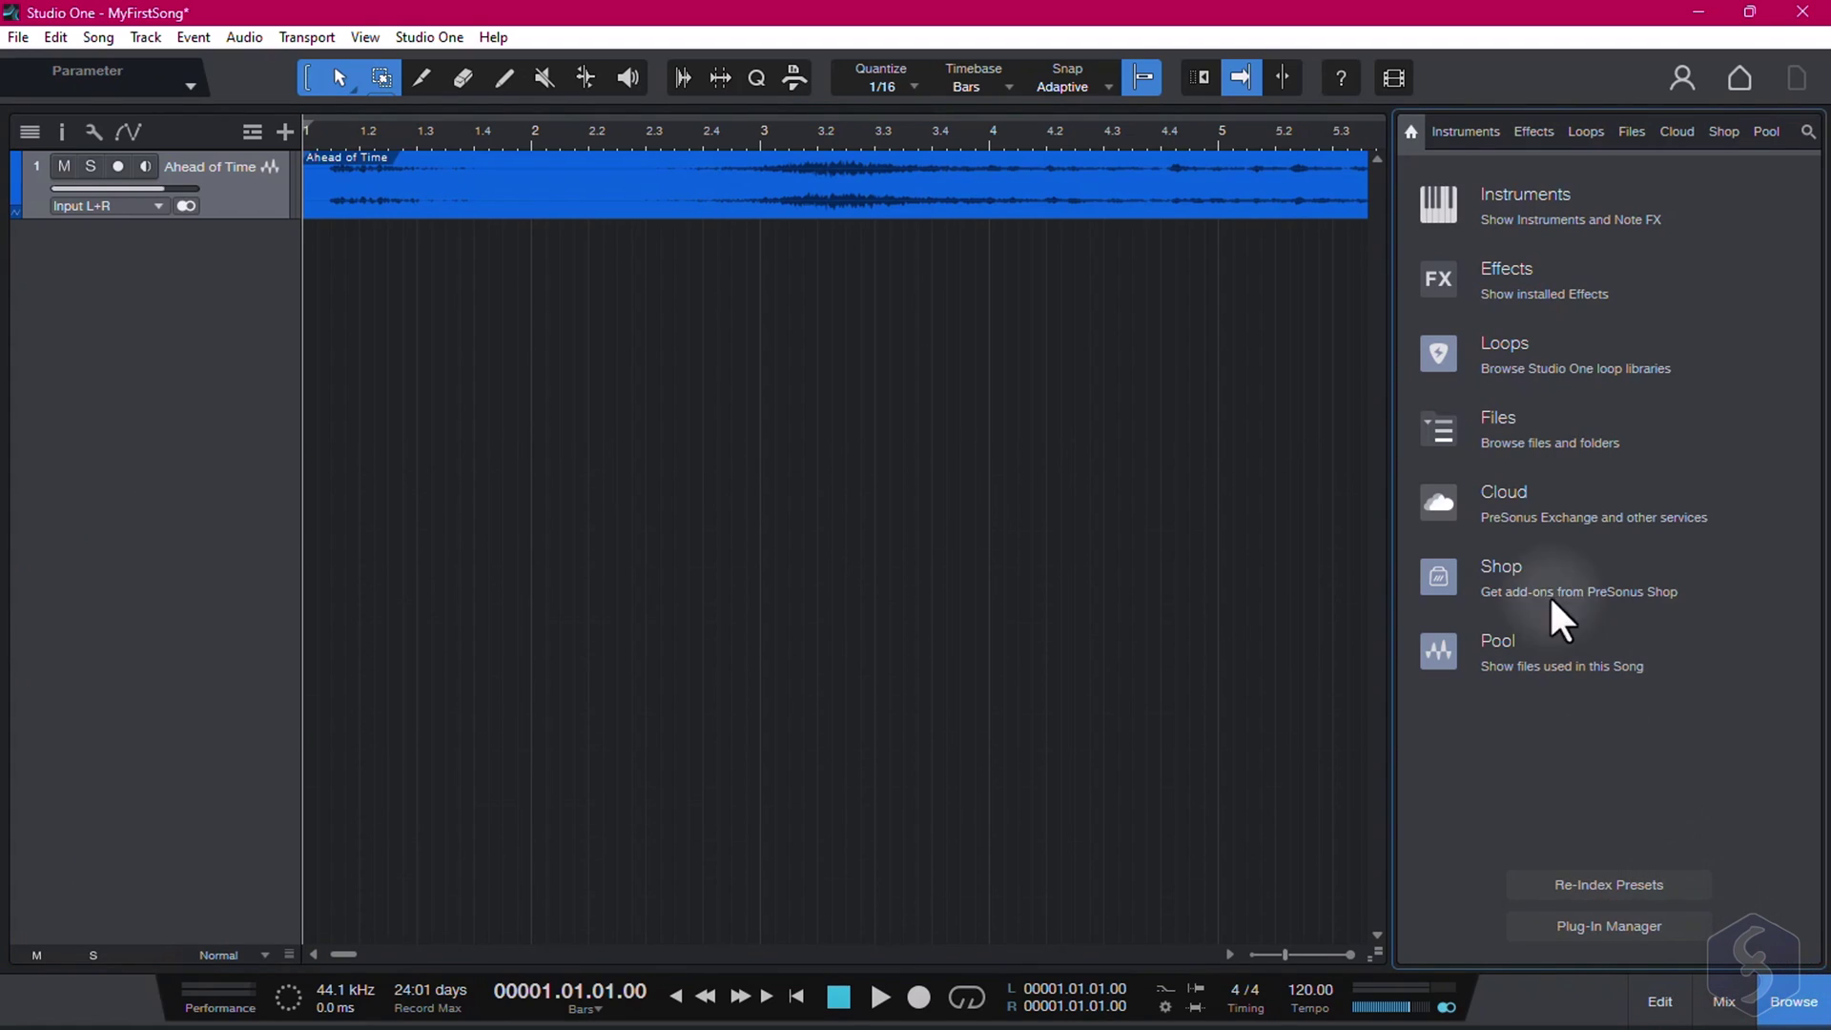
Step: Switch the browser through Instruments and Effects to the Files folder tree
click(1488, 133)
click(1535, 133)
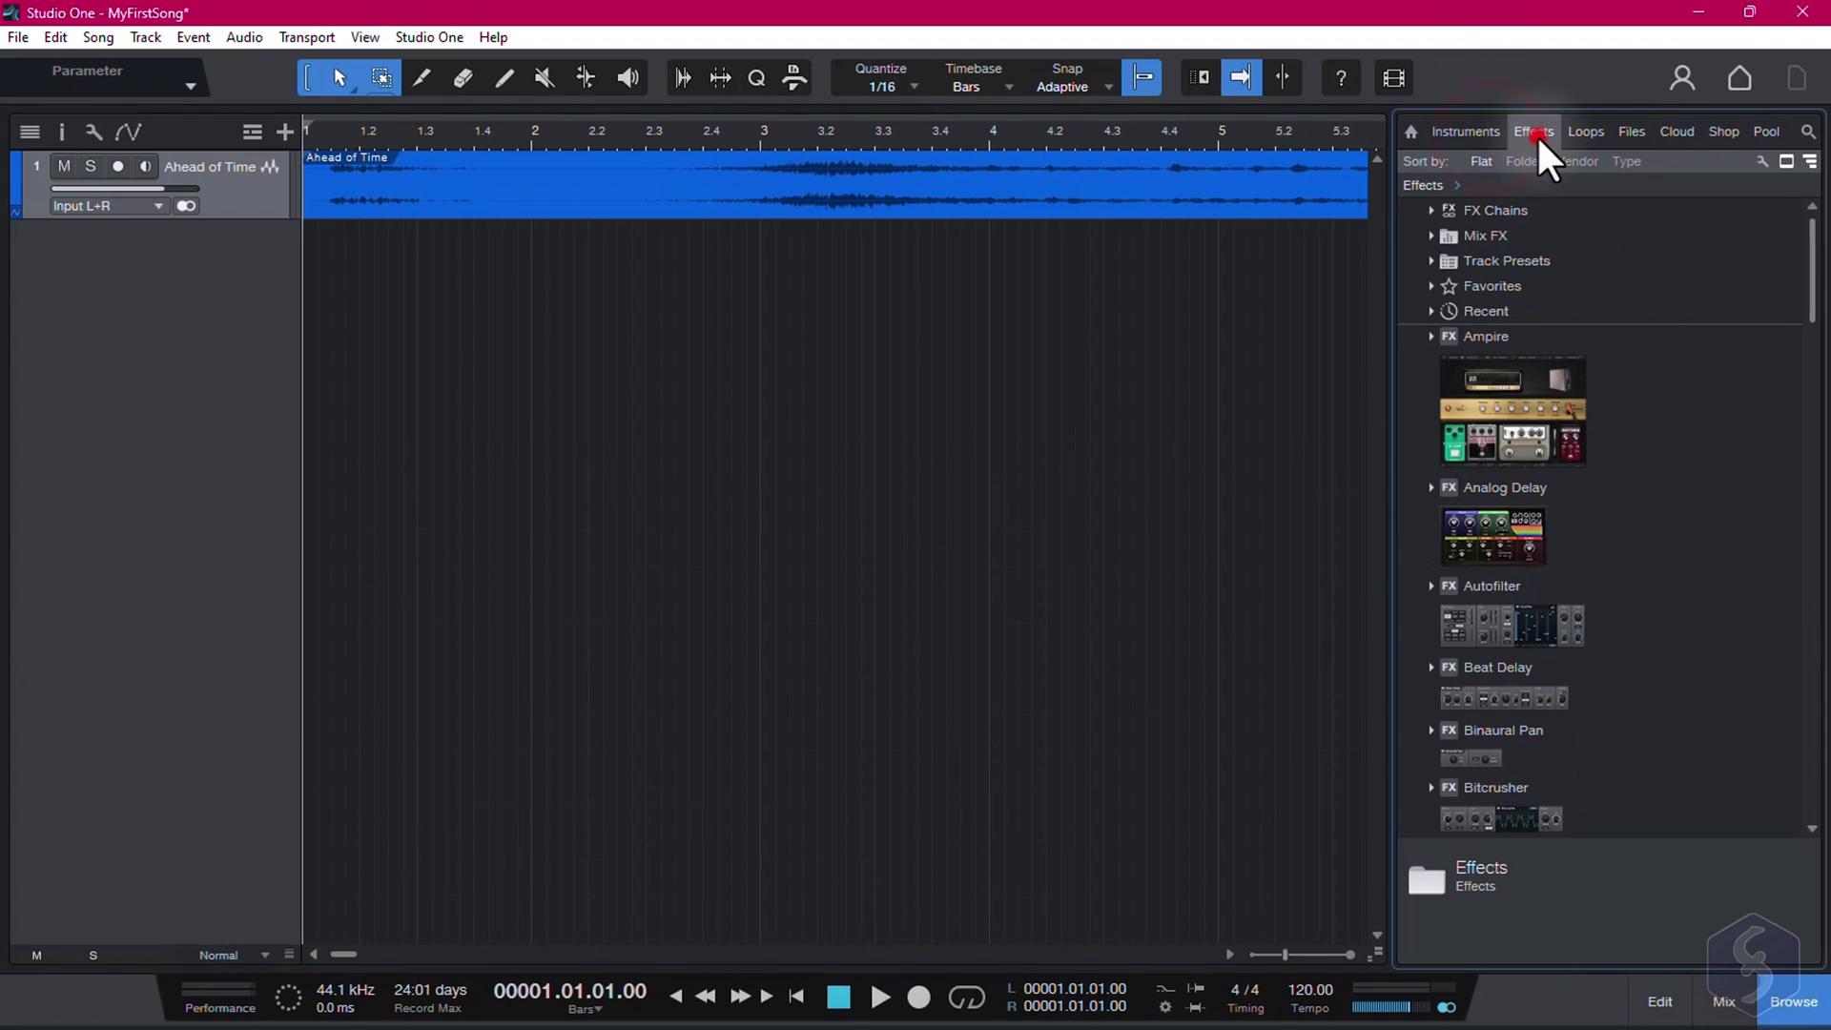
click(1627, 136)
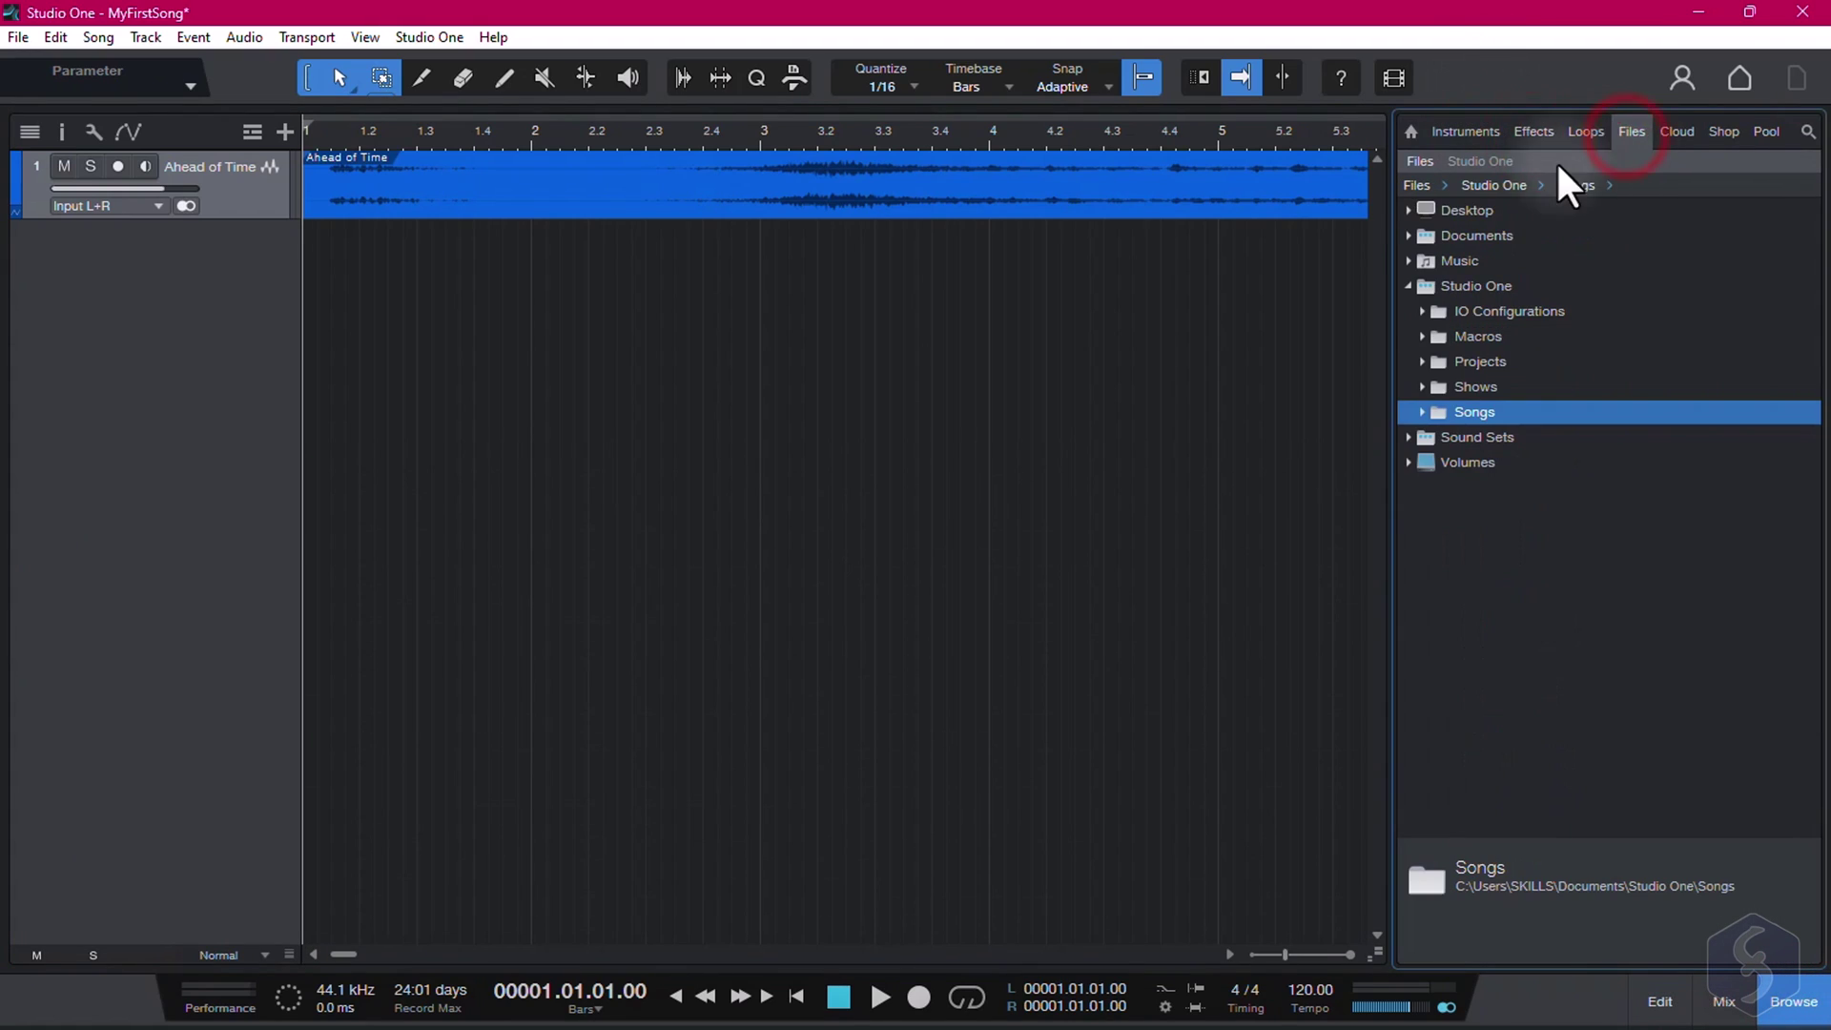
Step: Return to the Start page, open MyProject from Recent Files, and switch between open documents
click(1732, 82)
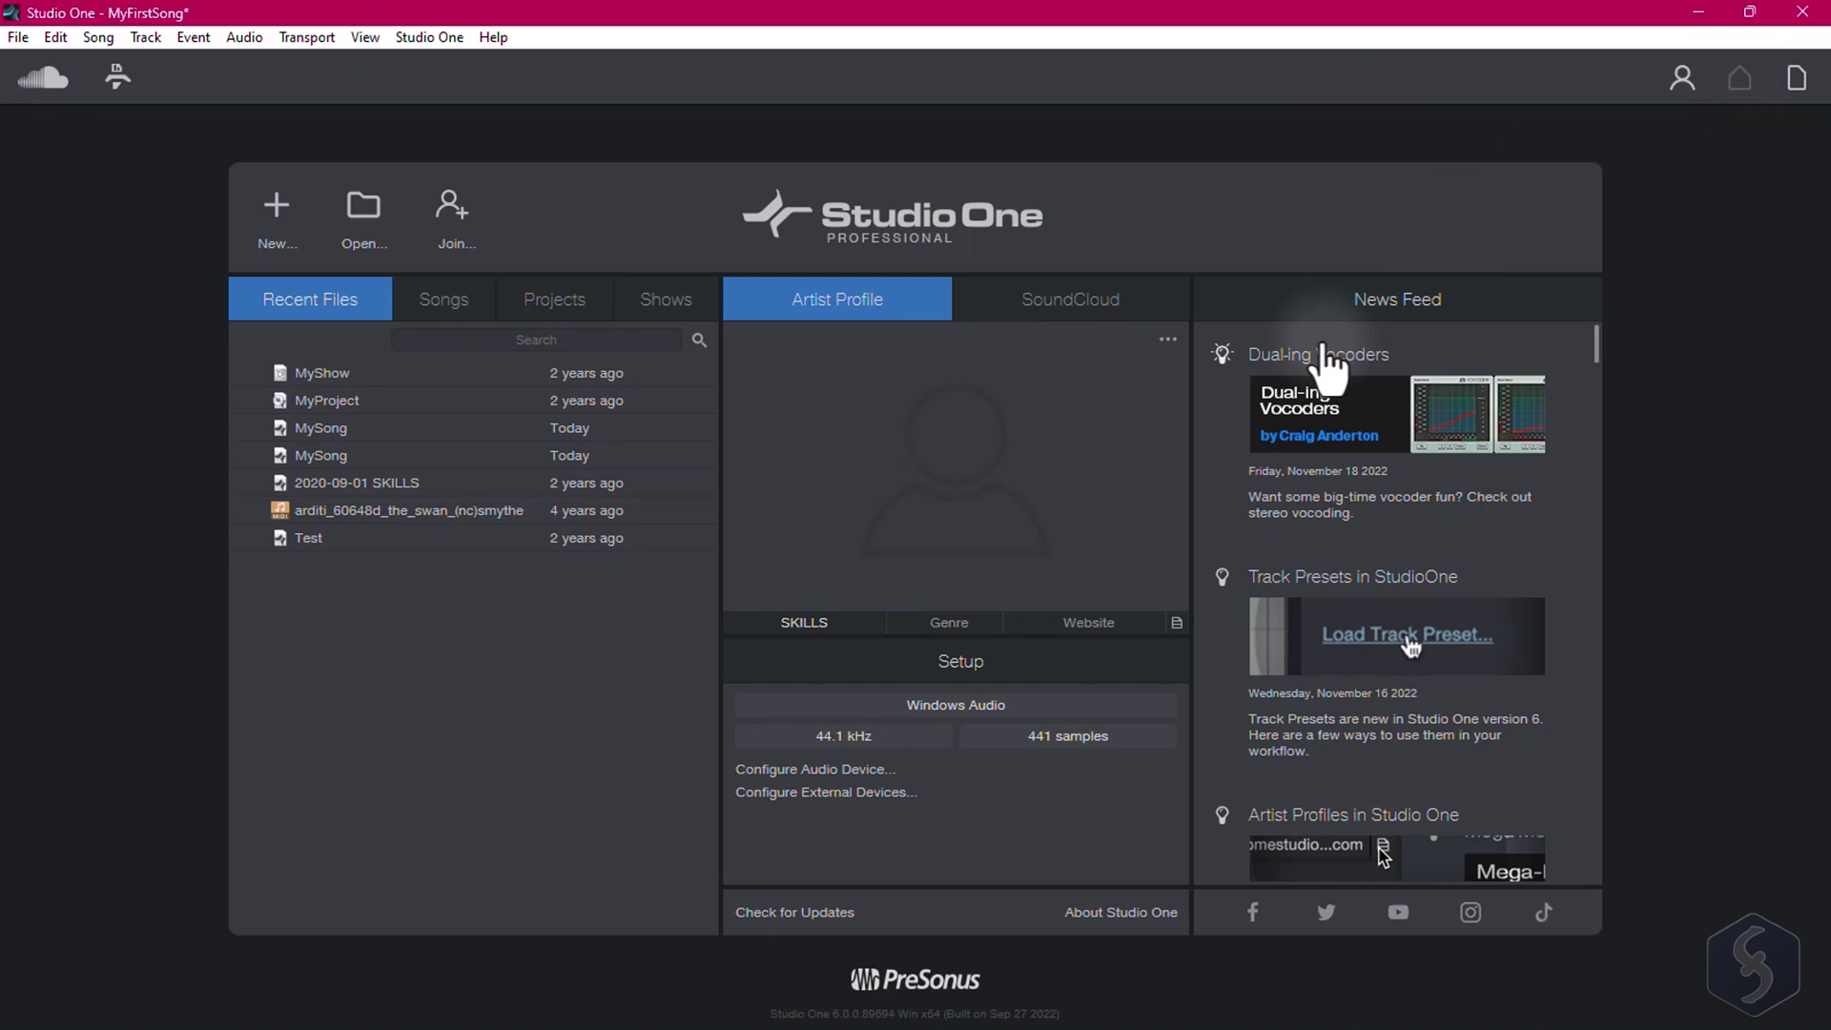
click(339, 409)
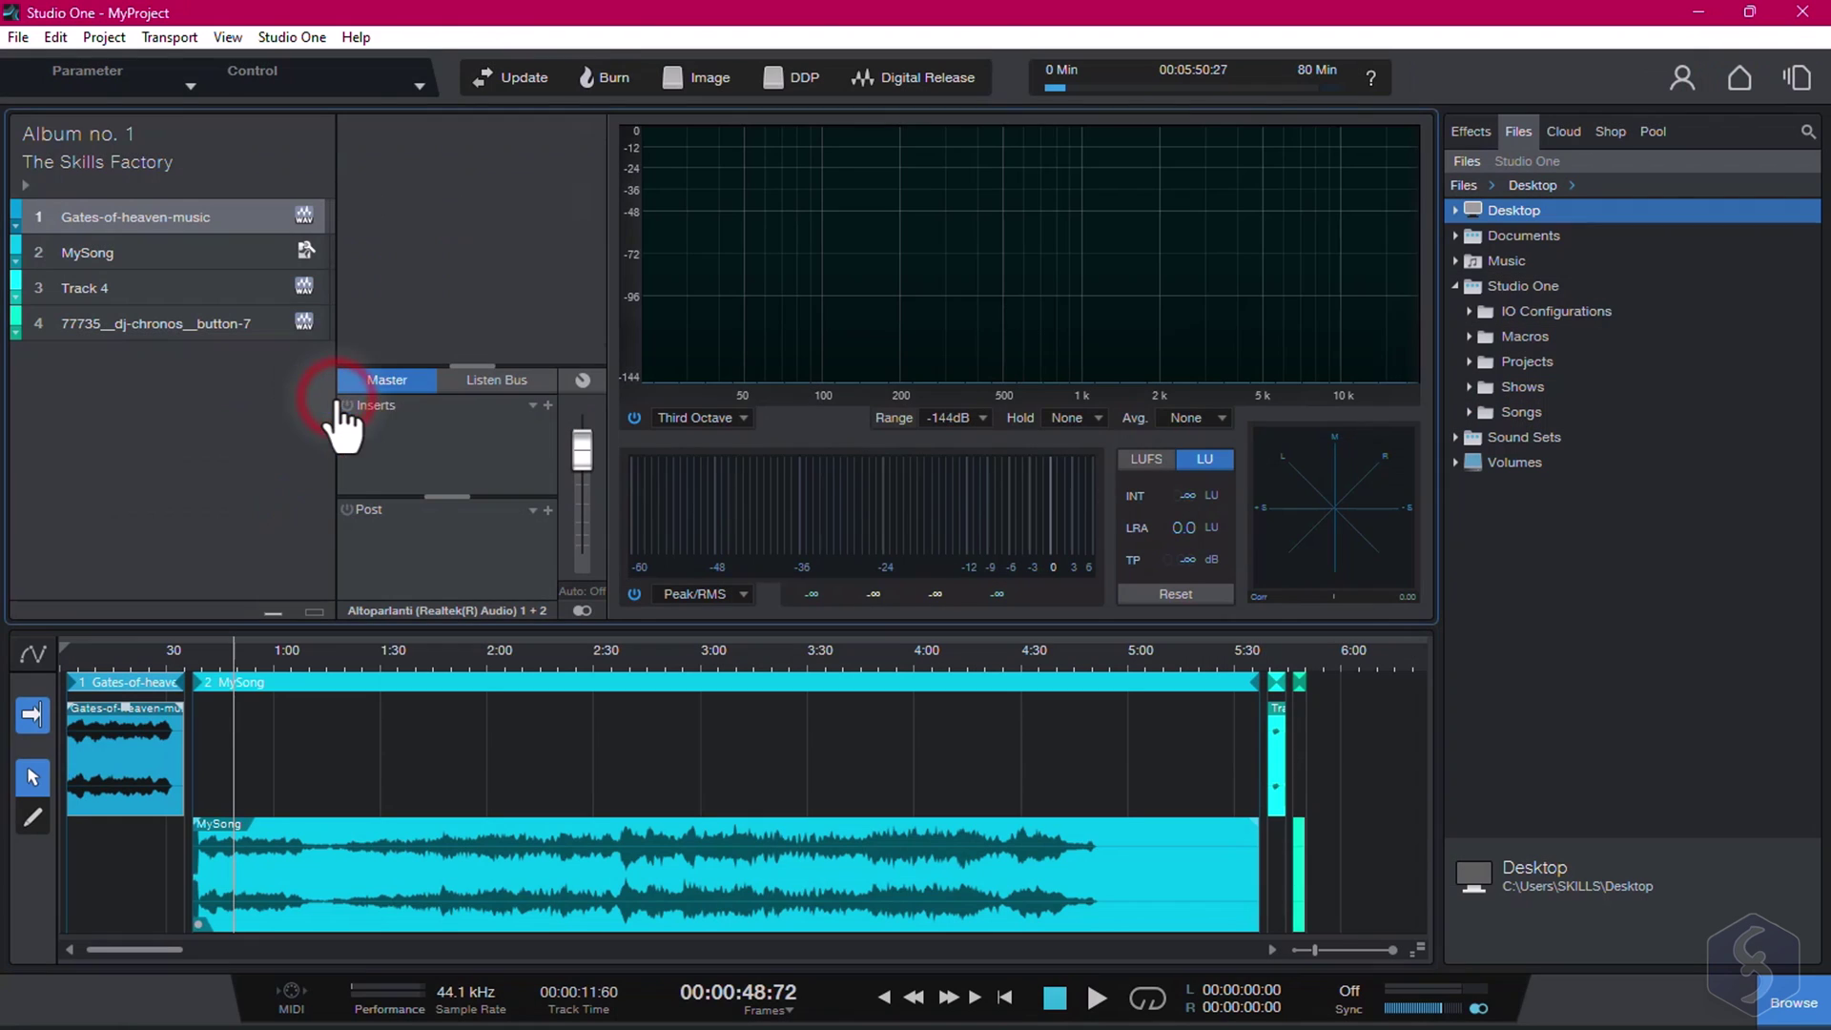
click(1798, 79)
click(1795, 80)
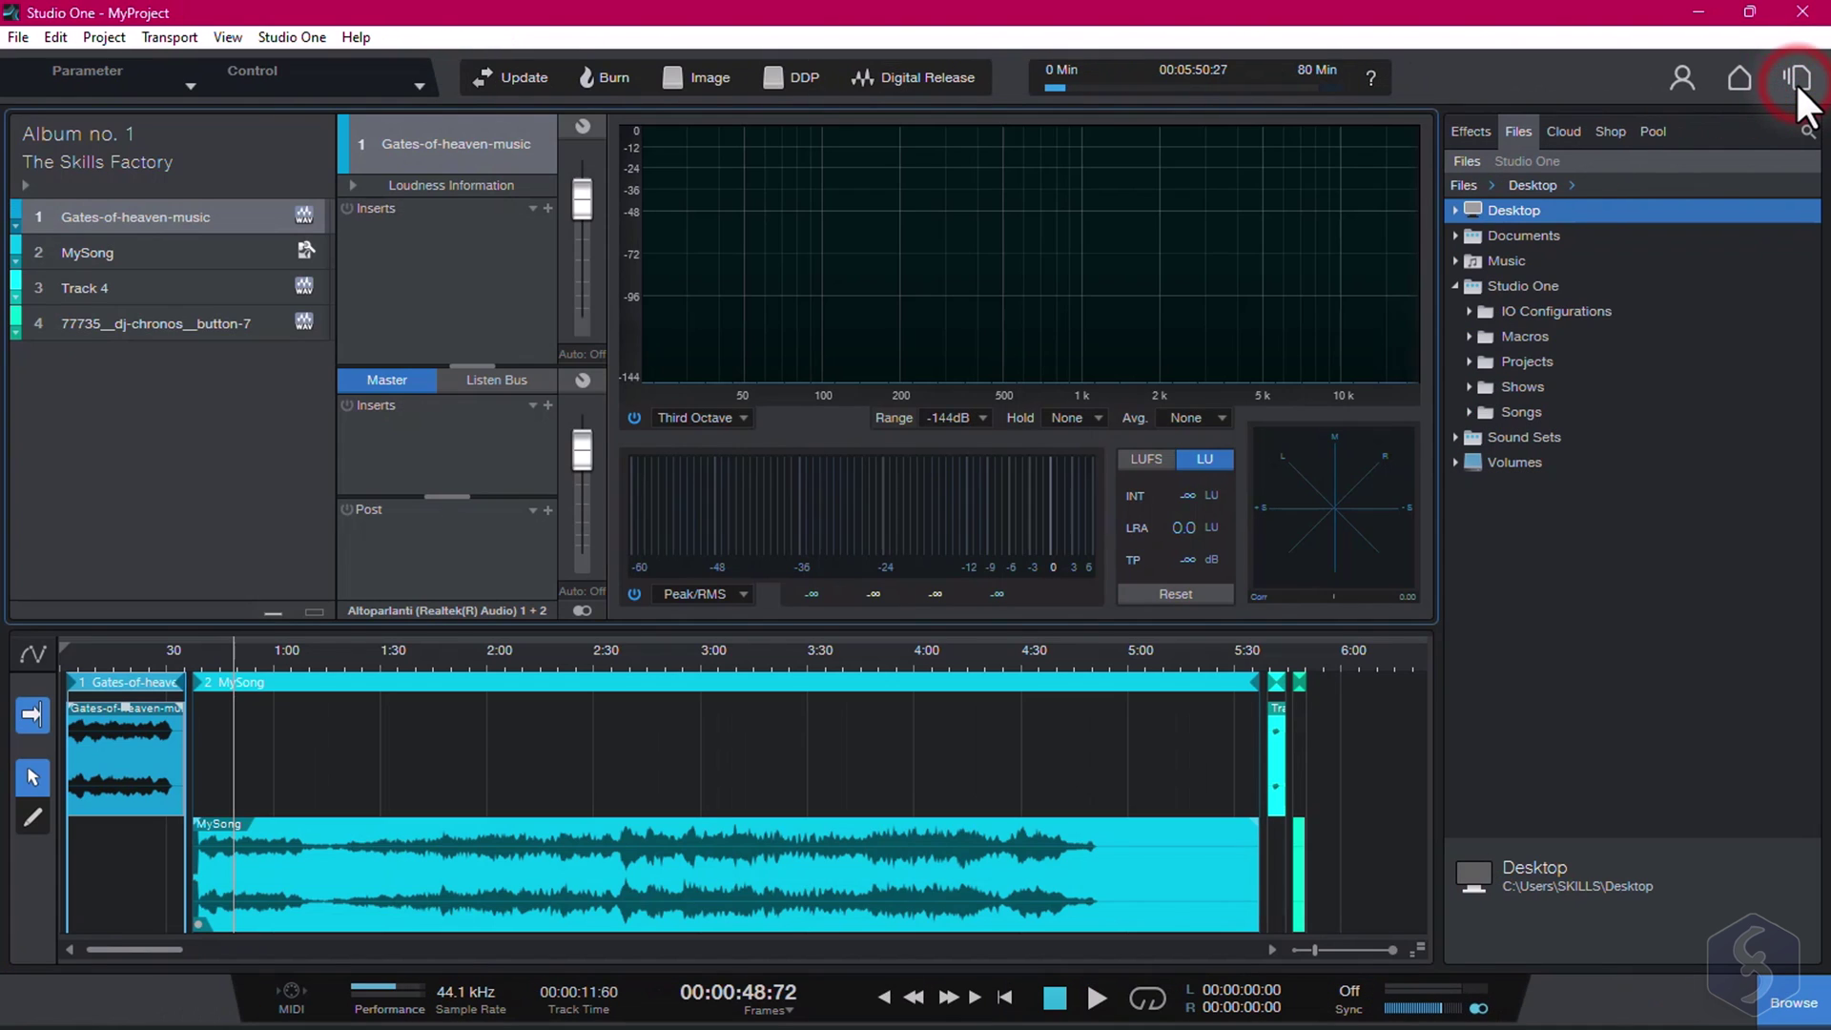
Step: In MySong with the browser hidden, move to bar 24 and select the Drum_sample A3 and B3 notes
click(1795, 80)
click(1791, 1002)
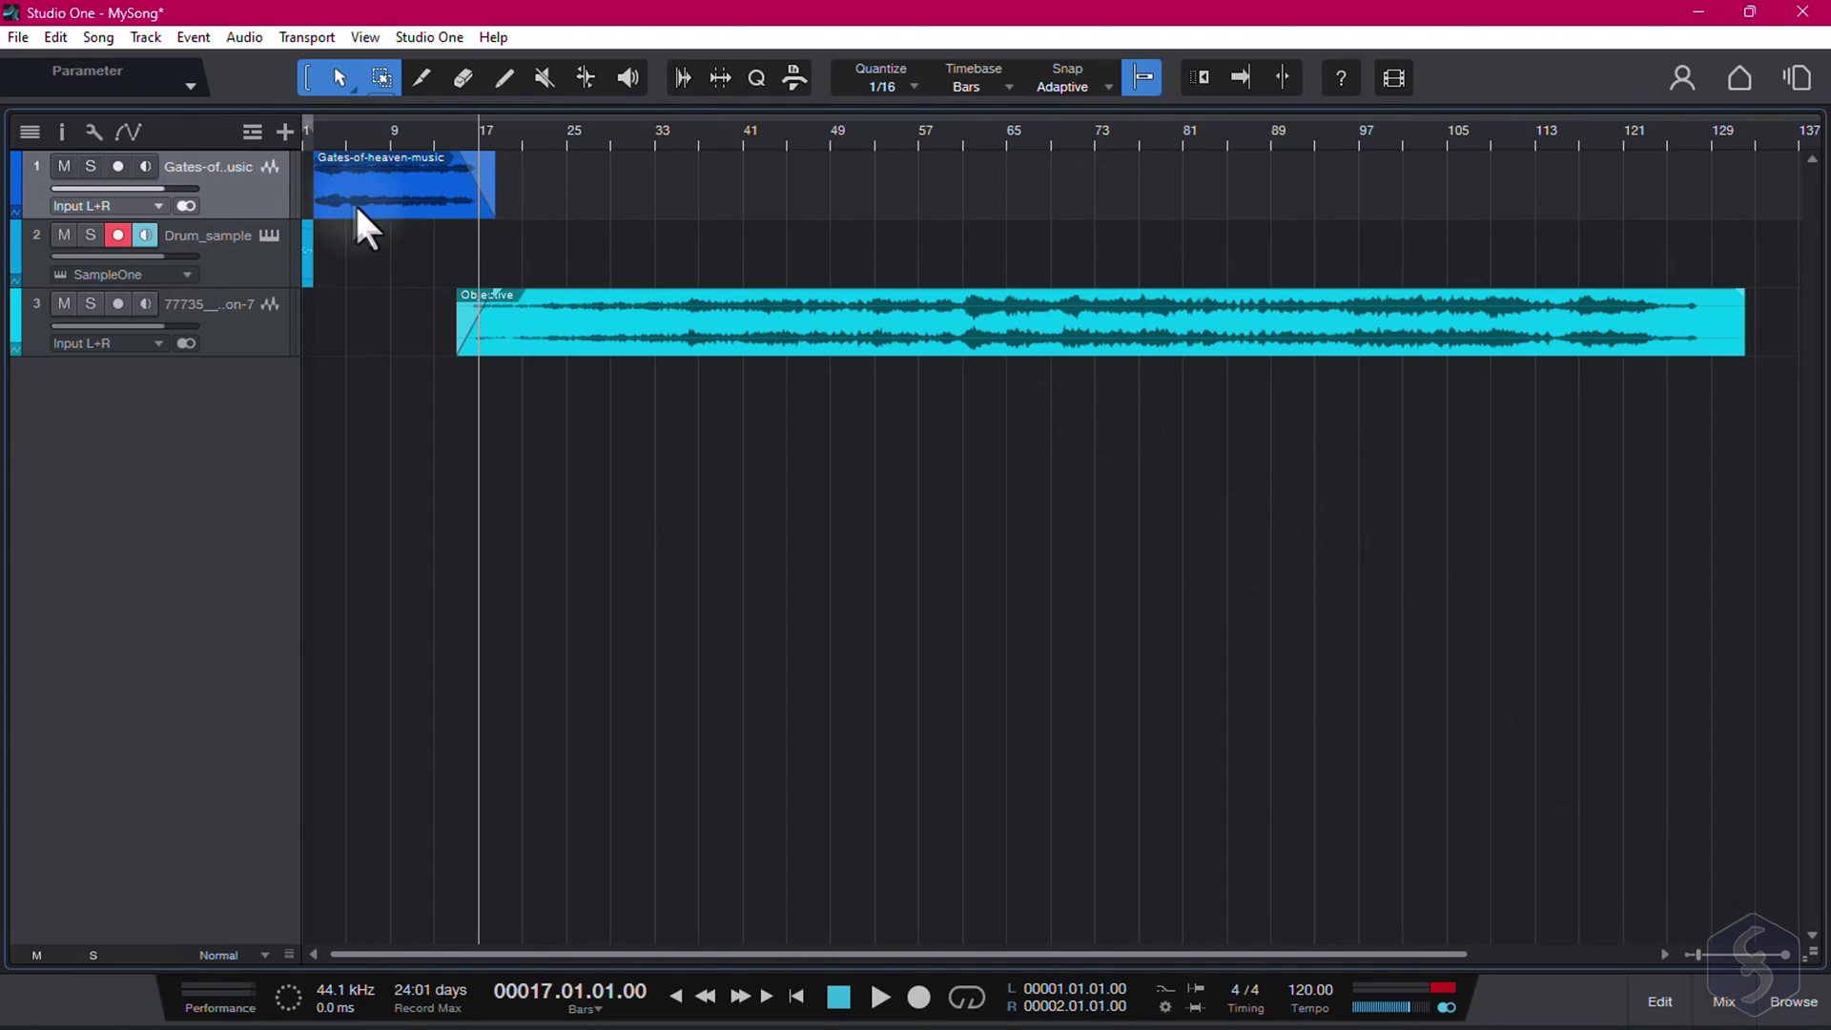
click(557, 125)
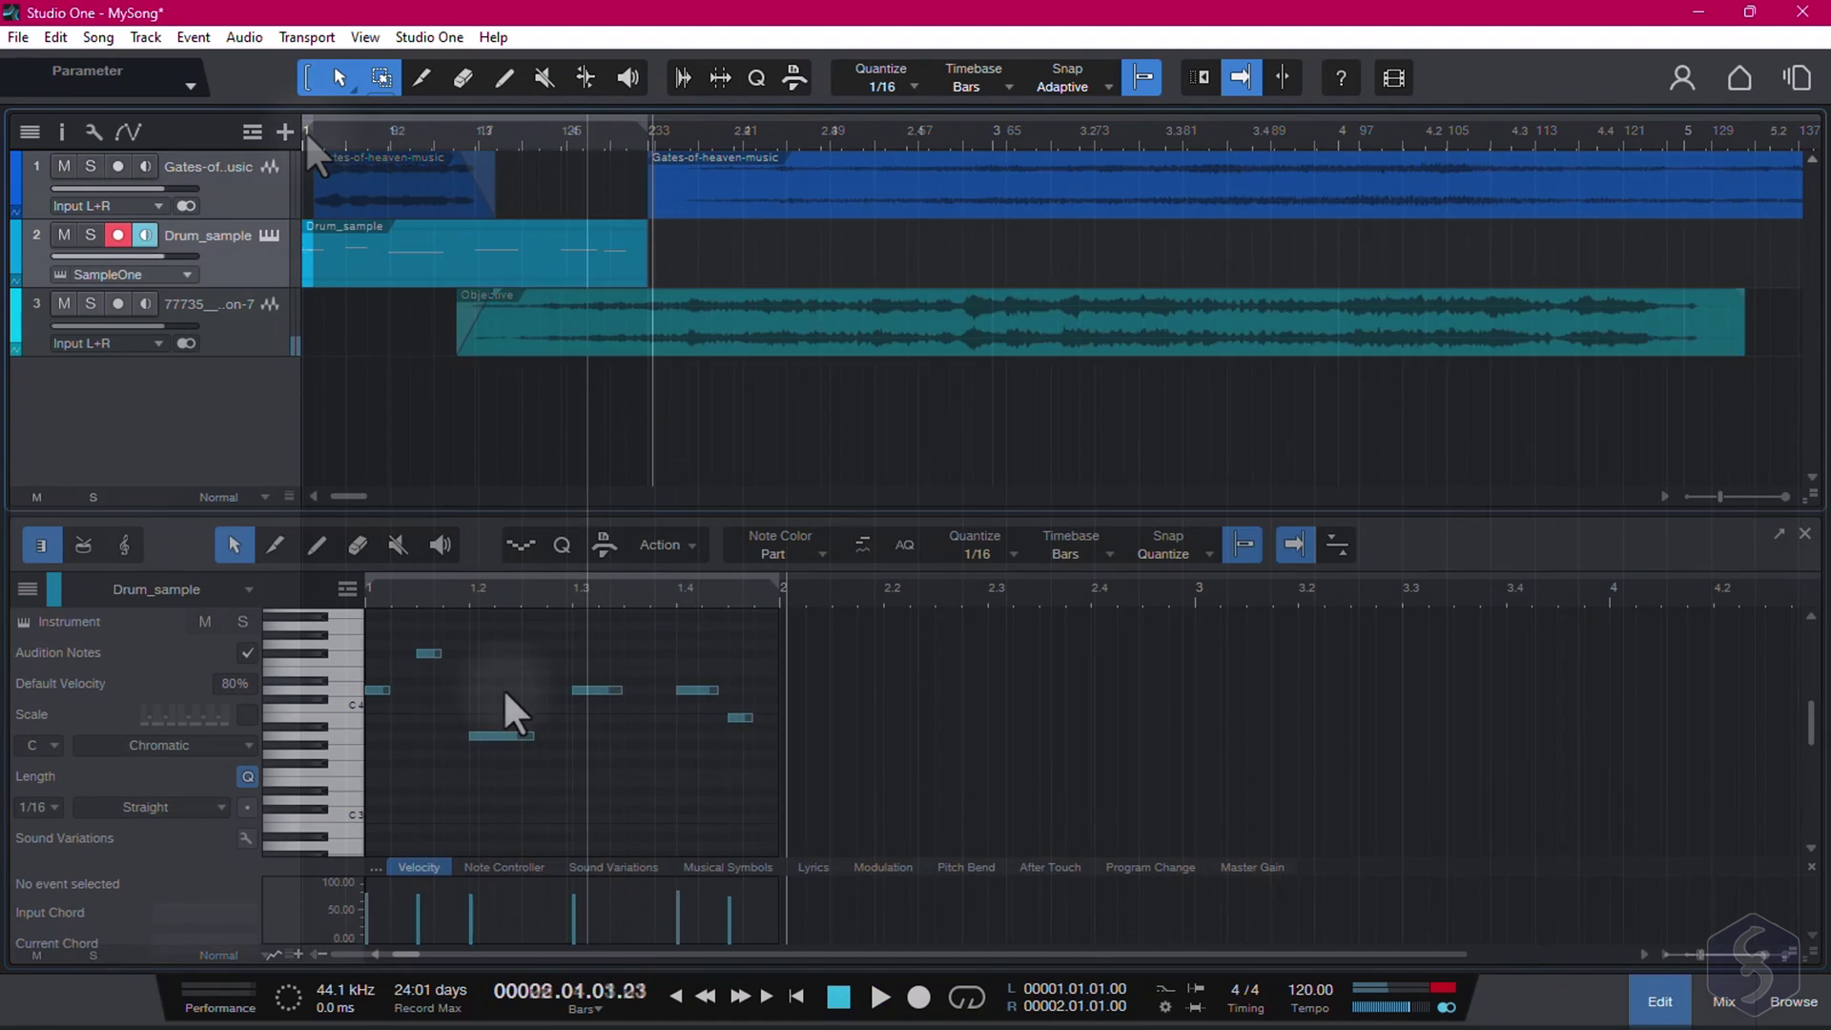
click(501, 734)
click(742, 718)
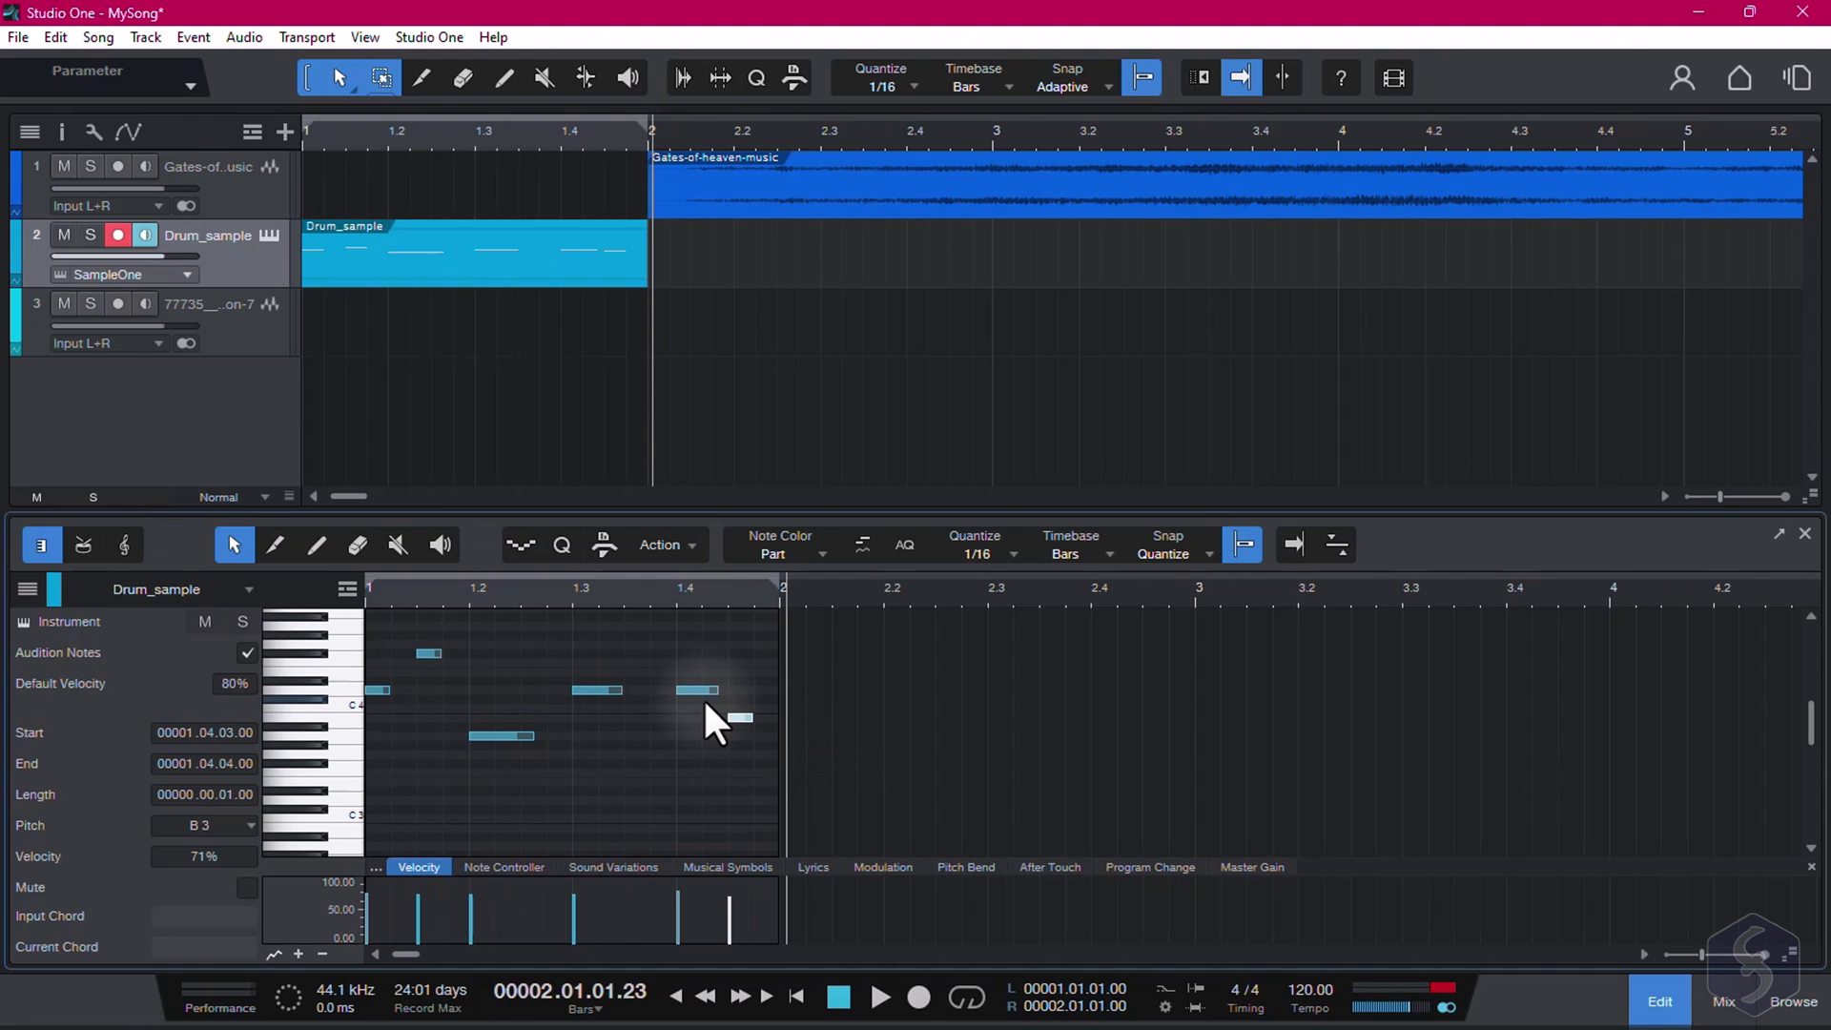
Step: Open the SampleOne XT instrument and audition Drill_Short at six different keyboard pitches
key(F2)
key(F11)
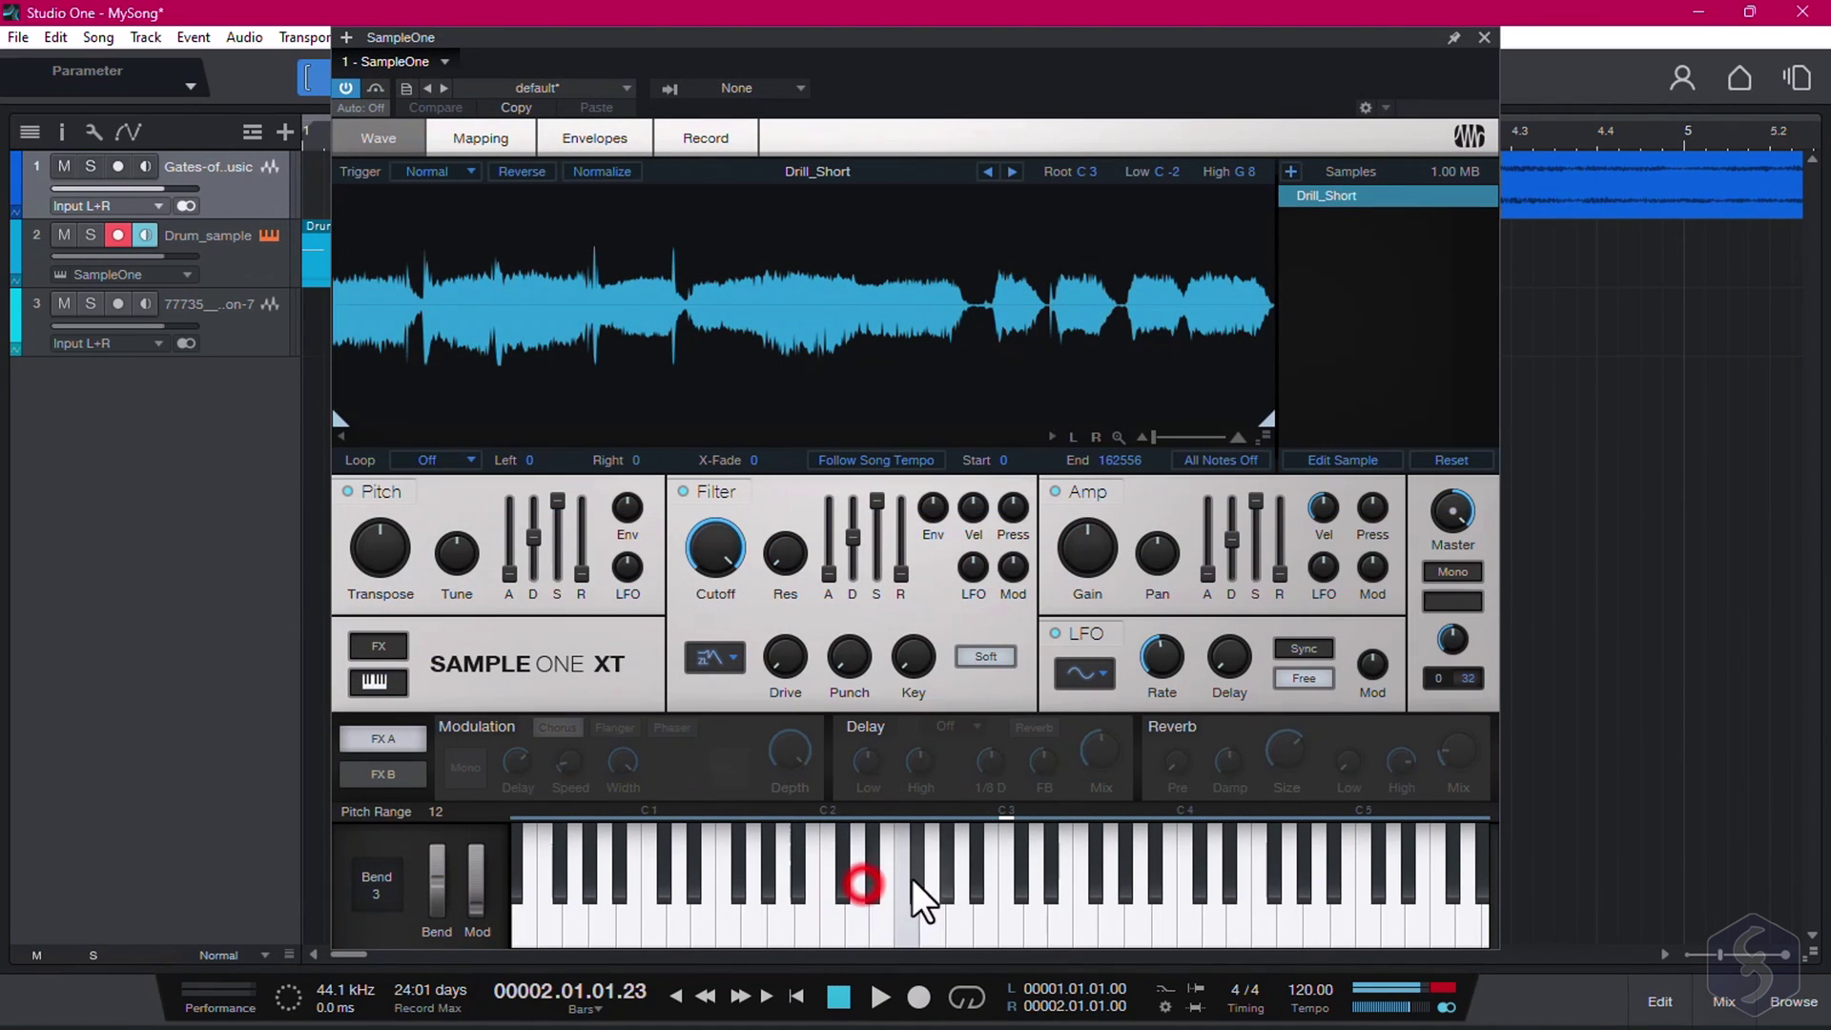
click(969, 871)
click(1087, 883)
click(736, 887)
click(658, 883)
click(1011, 914)
click(1239, 911)
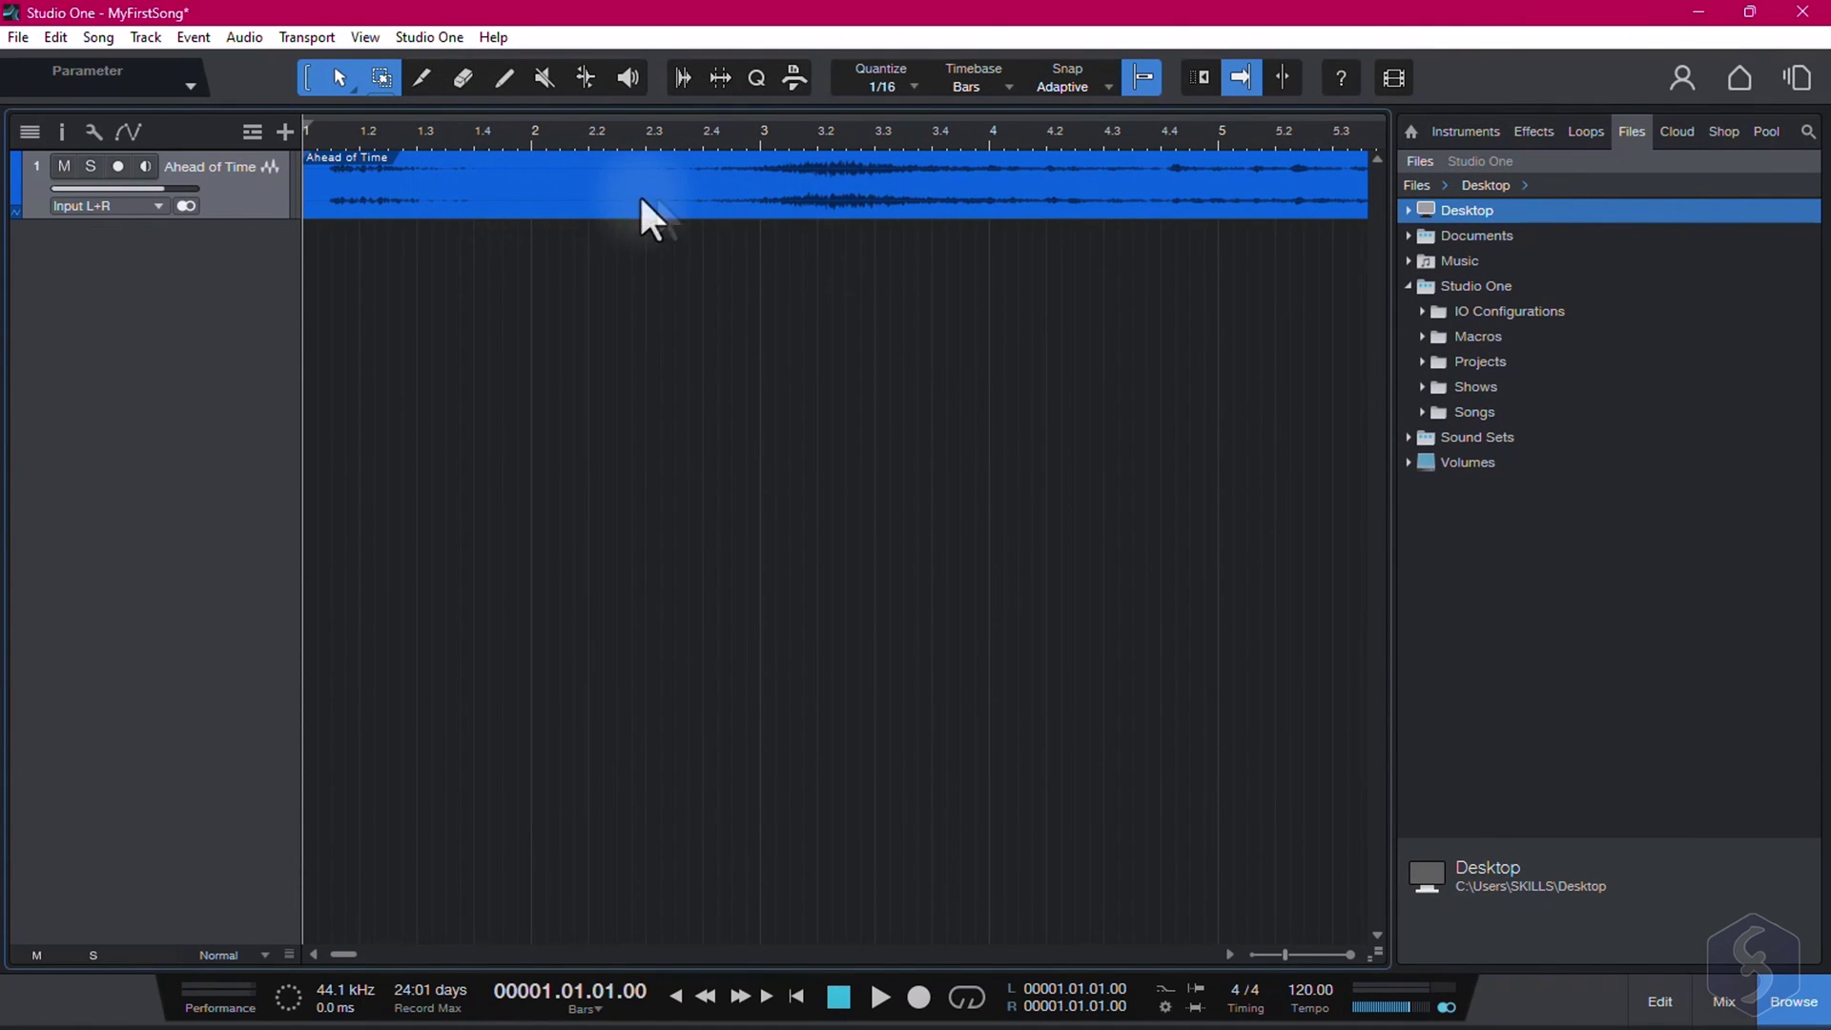
Step: Drag Environment Piano.mp3 into the arrangement as a new second audio track
drag(810, 717, 800, 279)
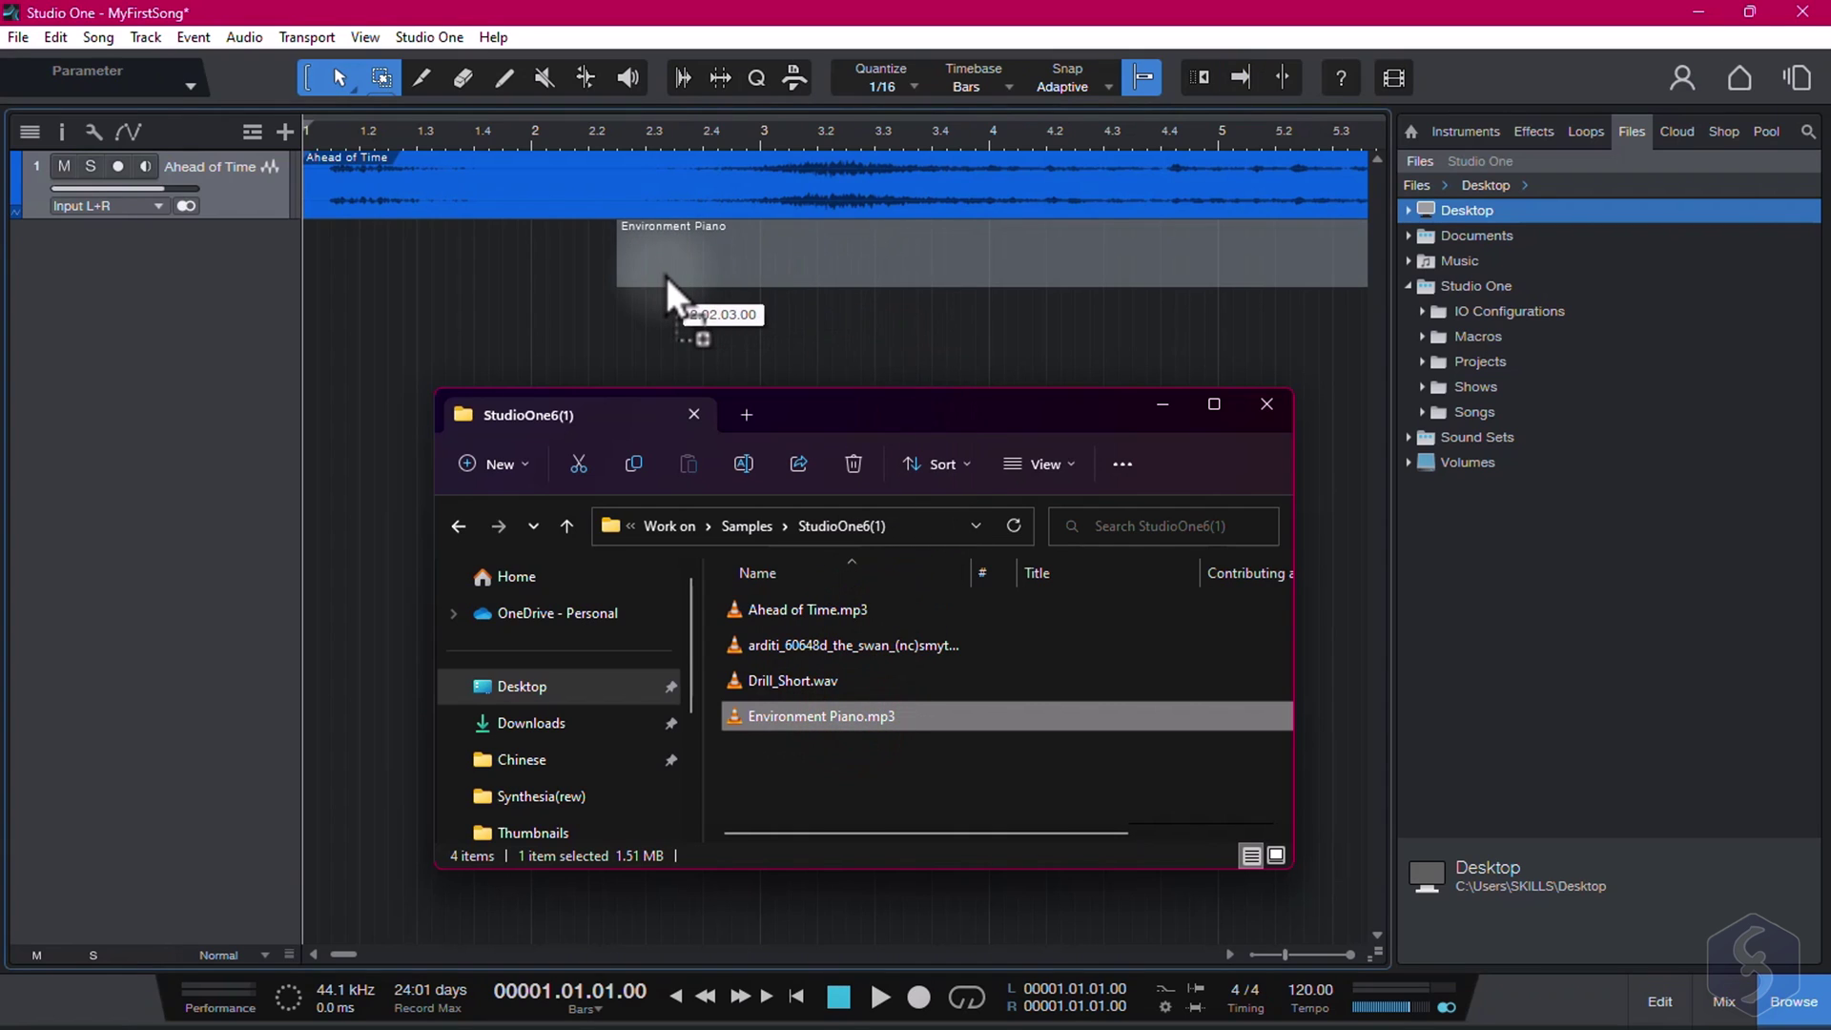
drag(666, 277, 666, 272)
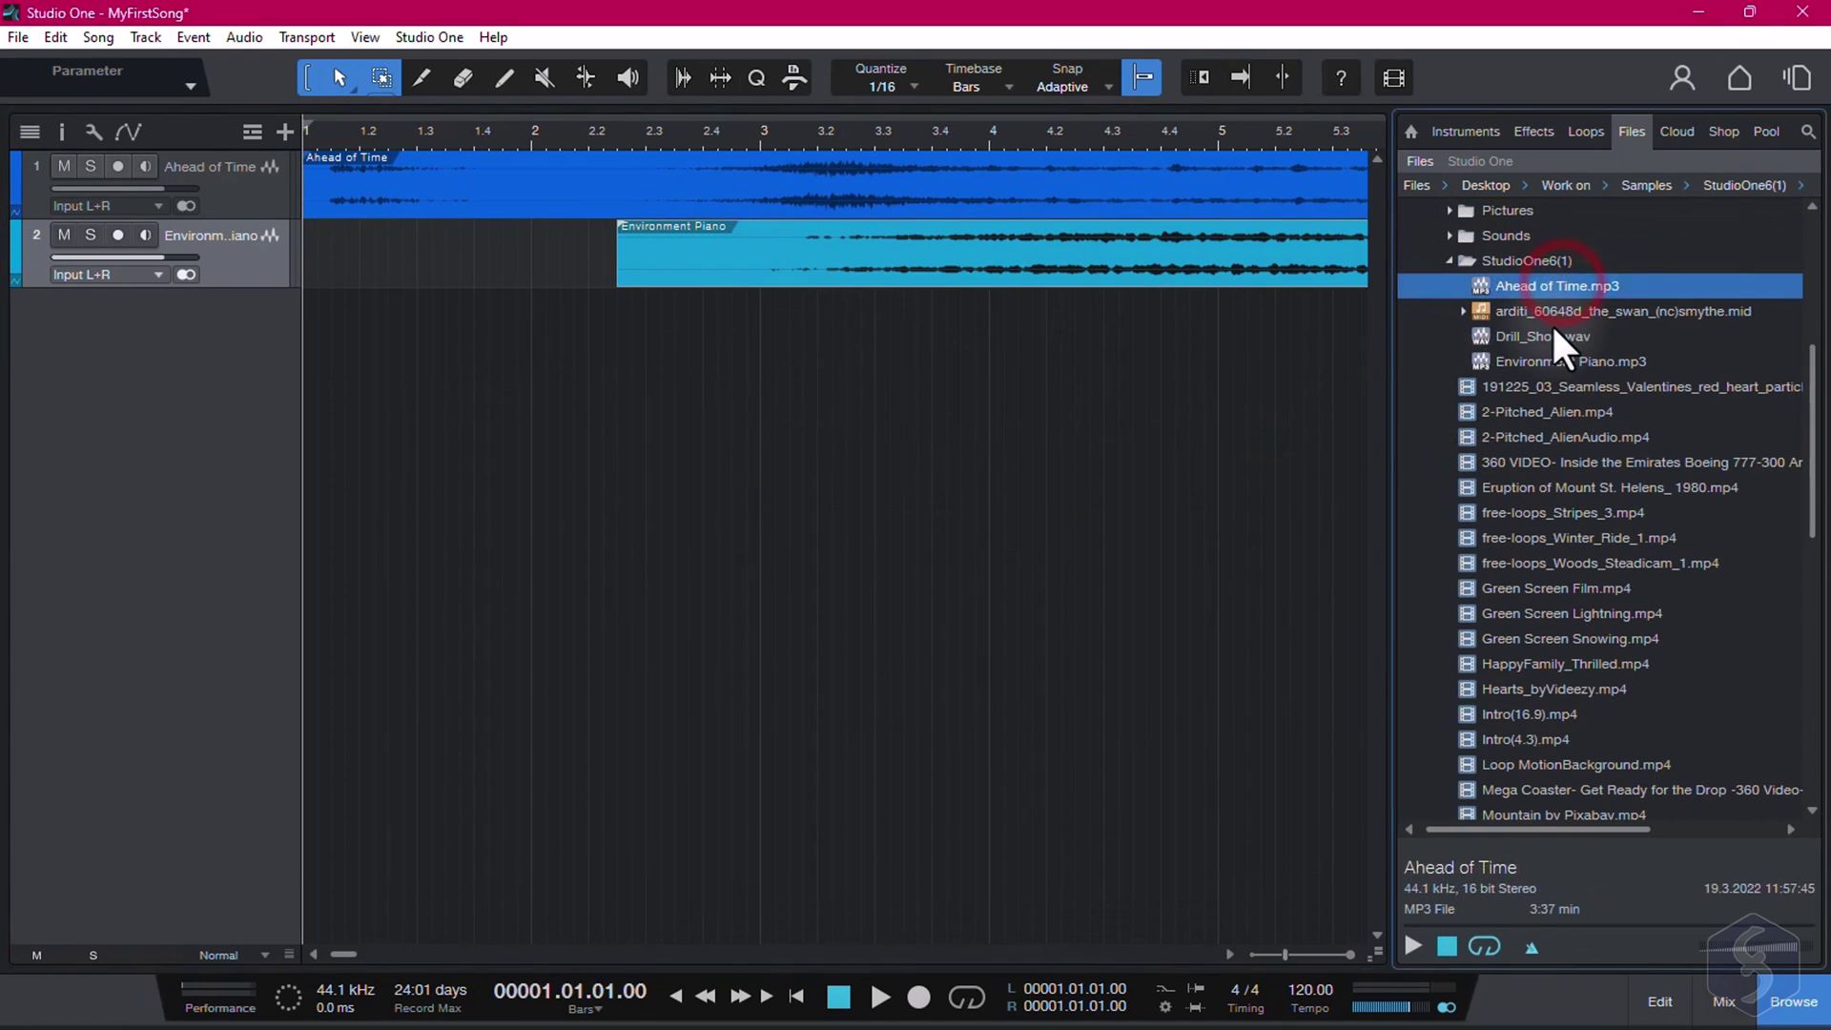
click(1526, 338)
drag(1569, 361, 706, 353)
drag(568, 330, 568, 330)
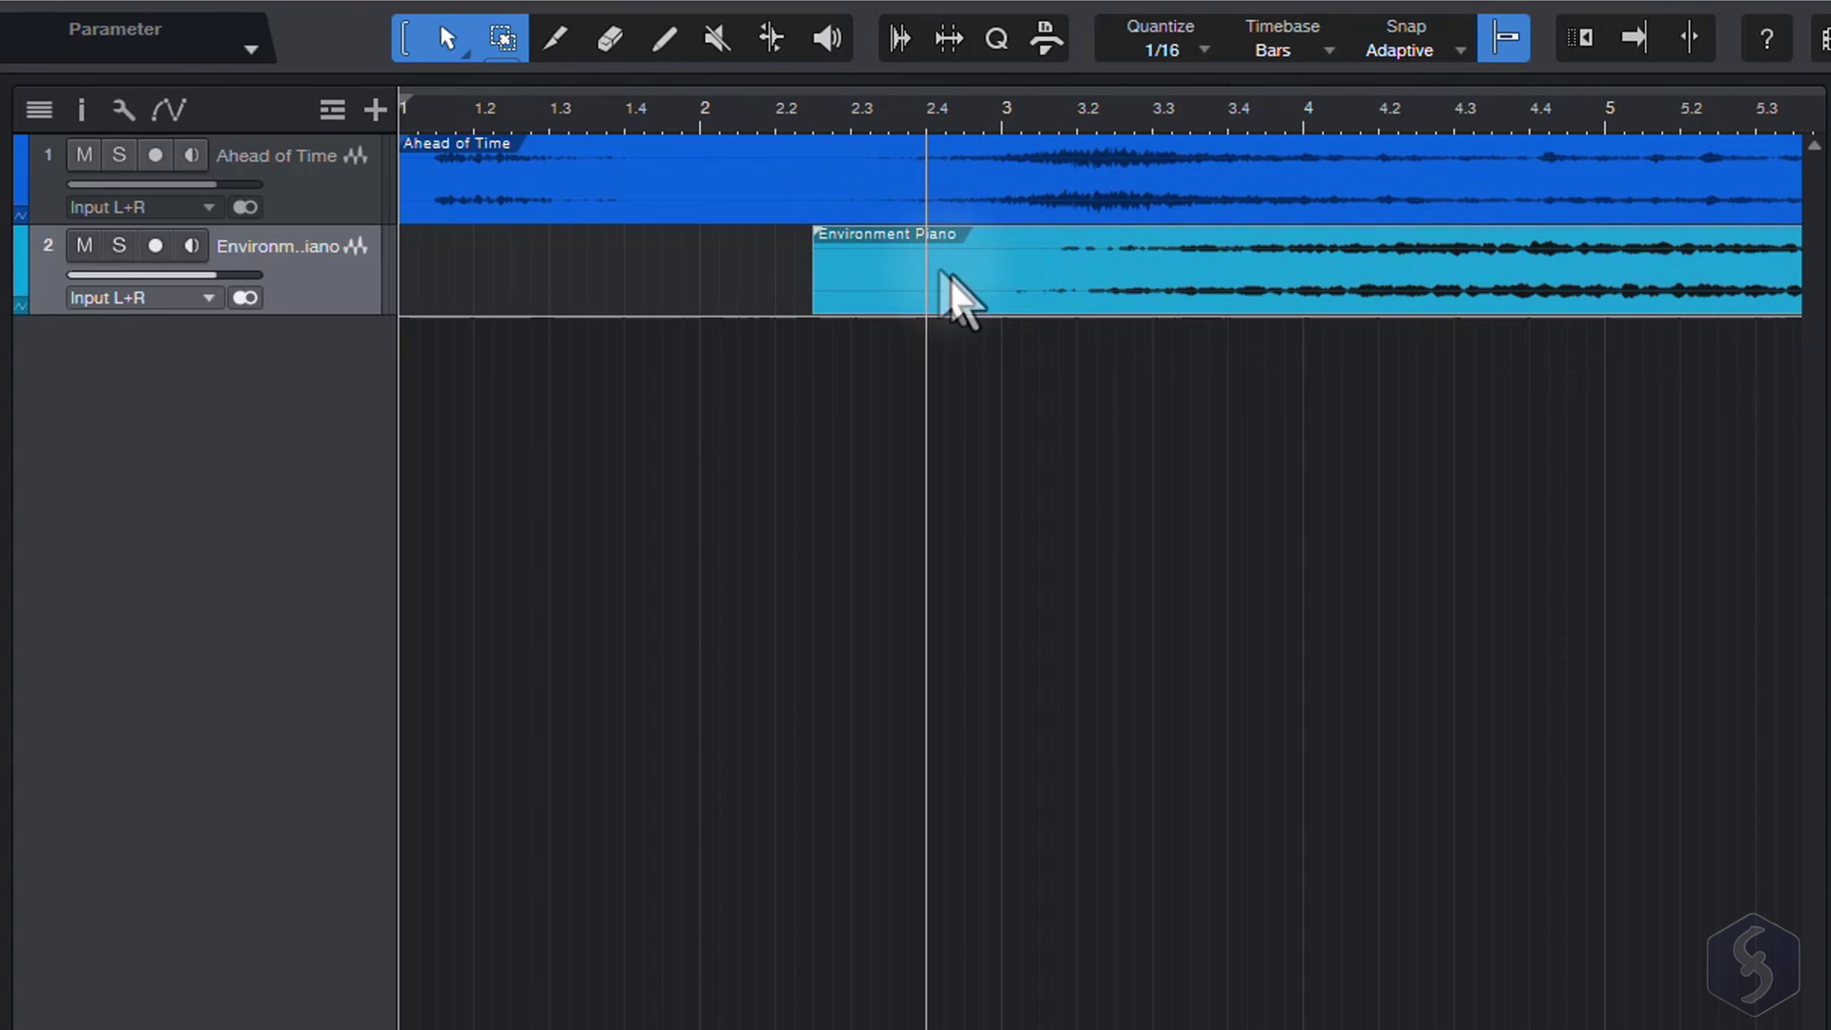
Step: Select the Ahead of Time and Environment Piano clips to compare their positions
click(1247, 195)
click(1096, 273)
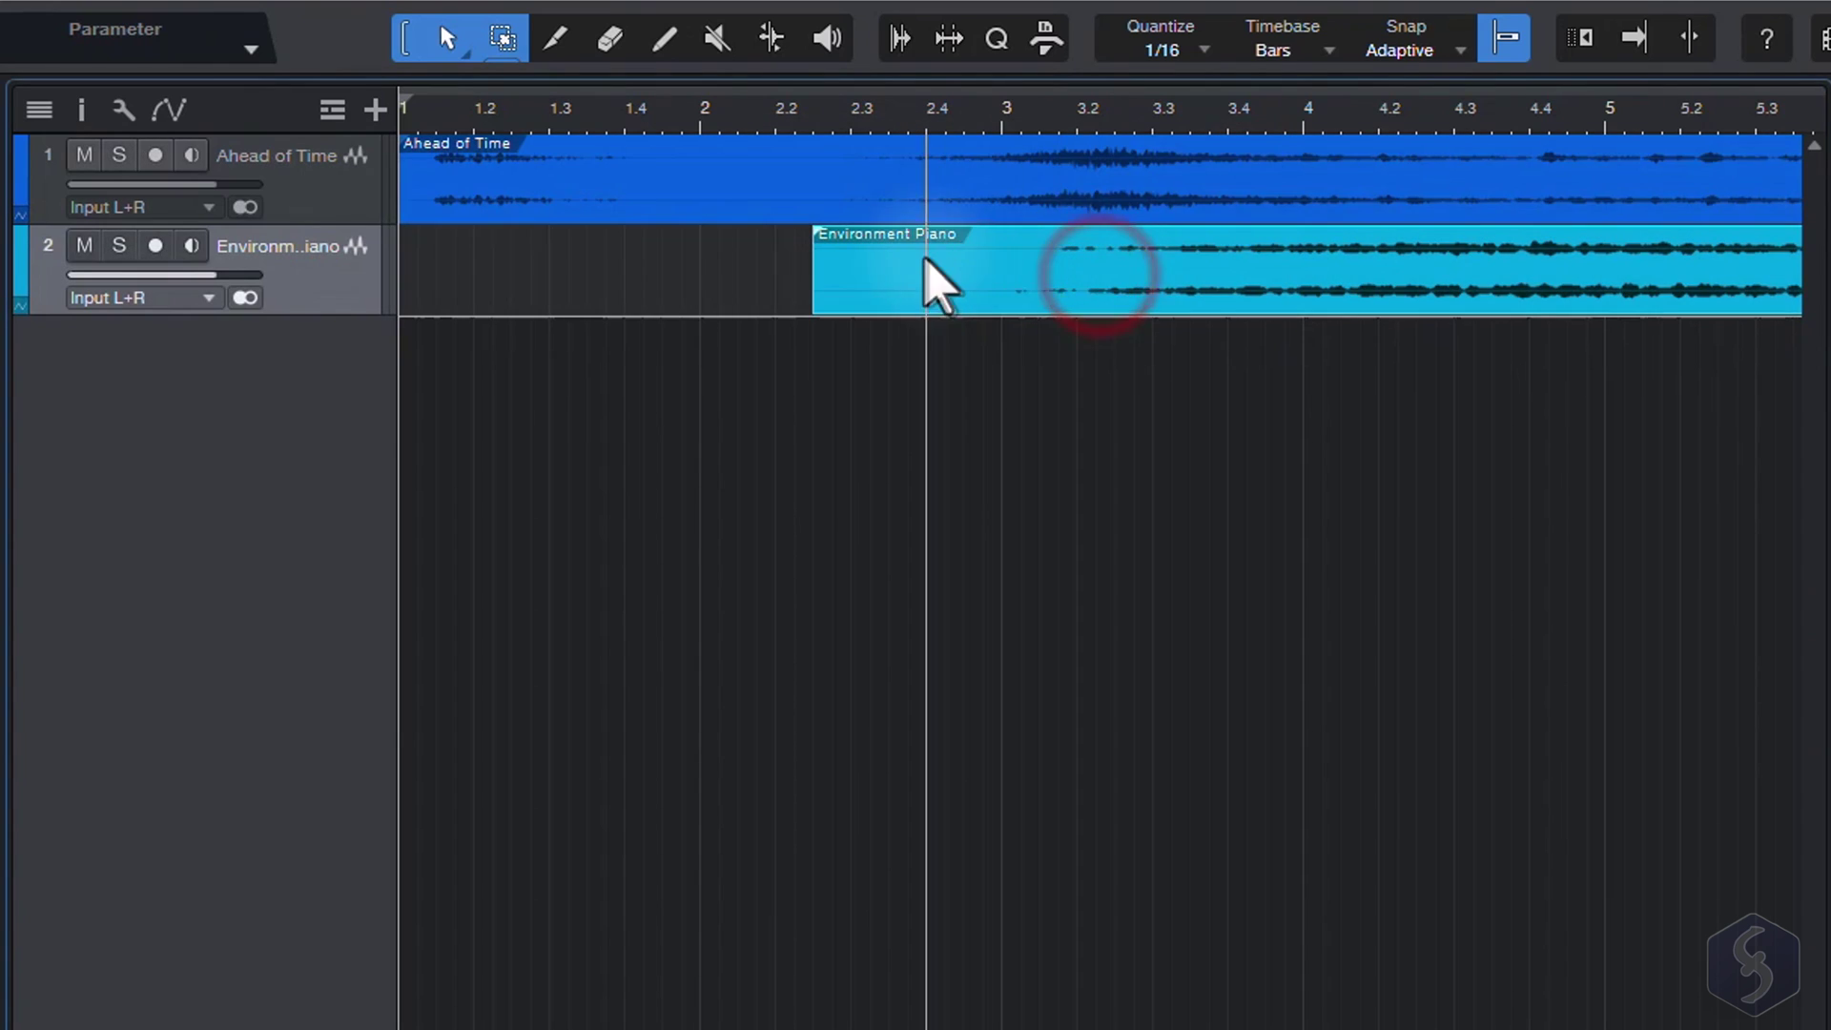
click(618, 186)
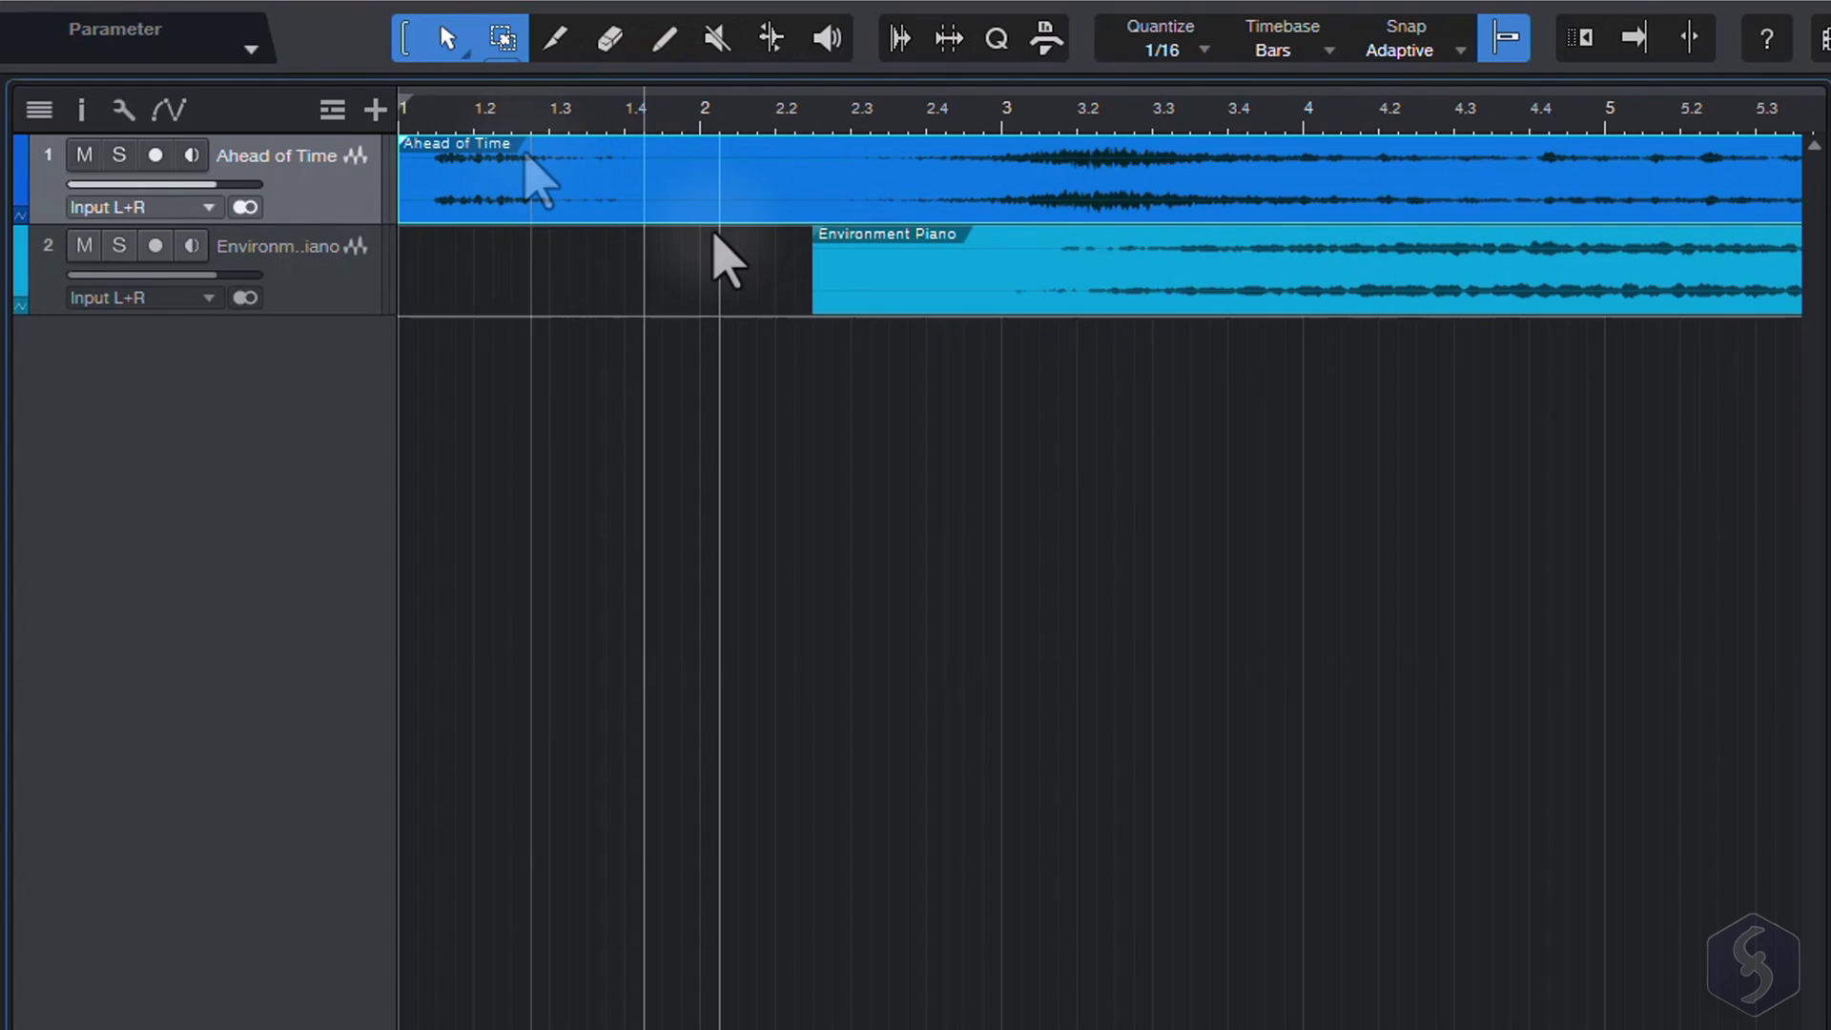
Step: Scroll the arrangement to check Ahead of Time's position after the Environment Piano clip
scroll(687, 277, down, 4)
scroll(694, 282, up, 2)
scroll(682, 257, up, 4)
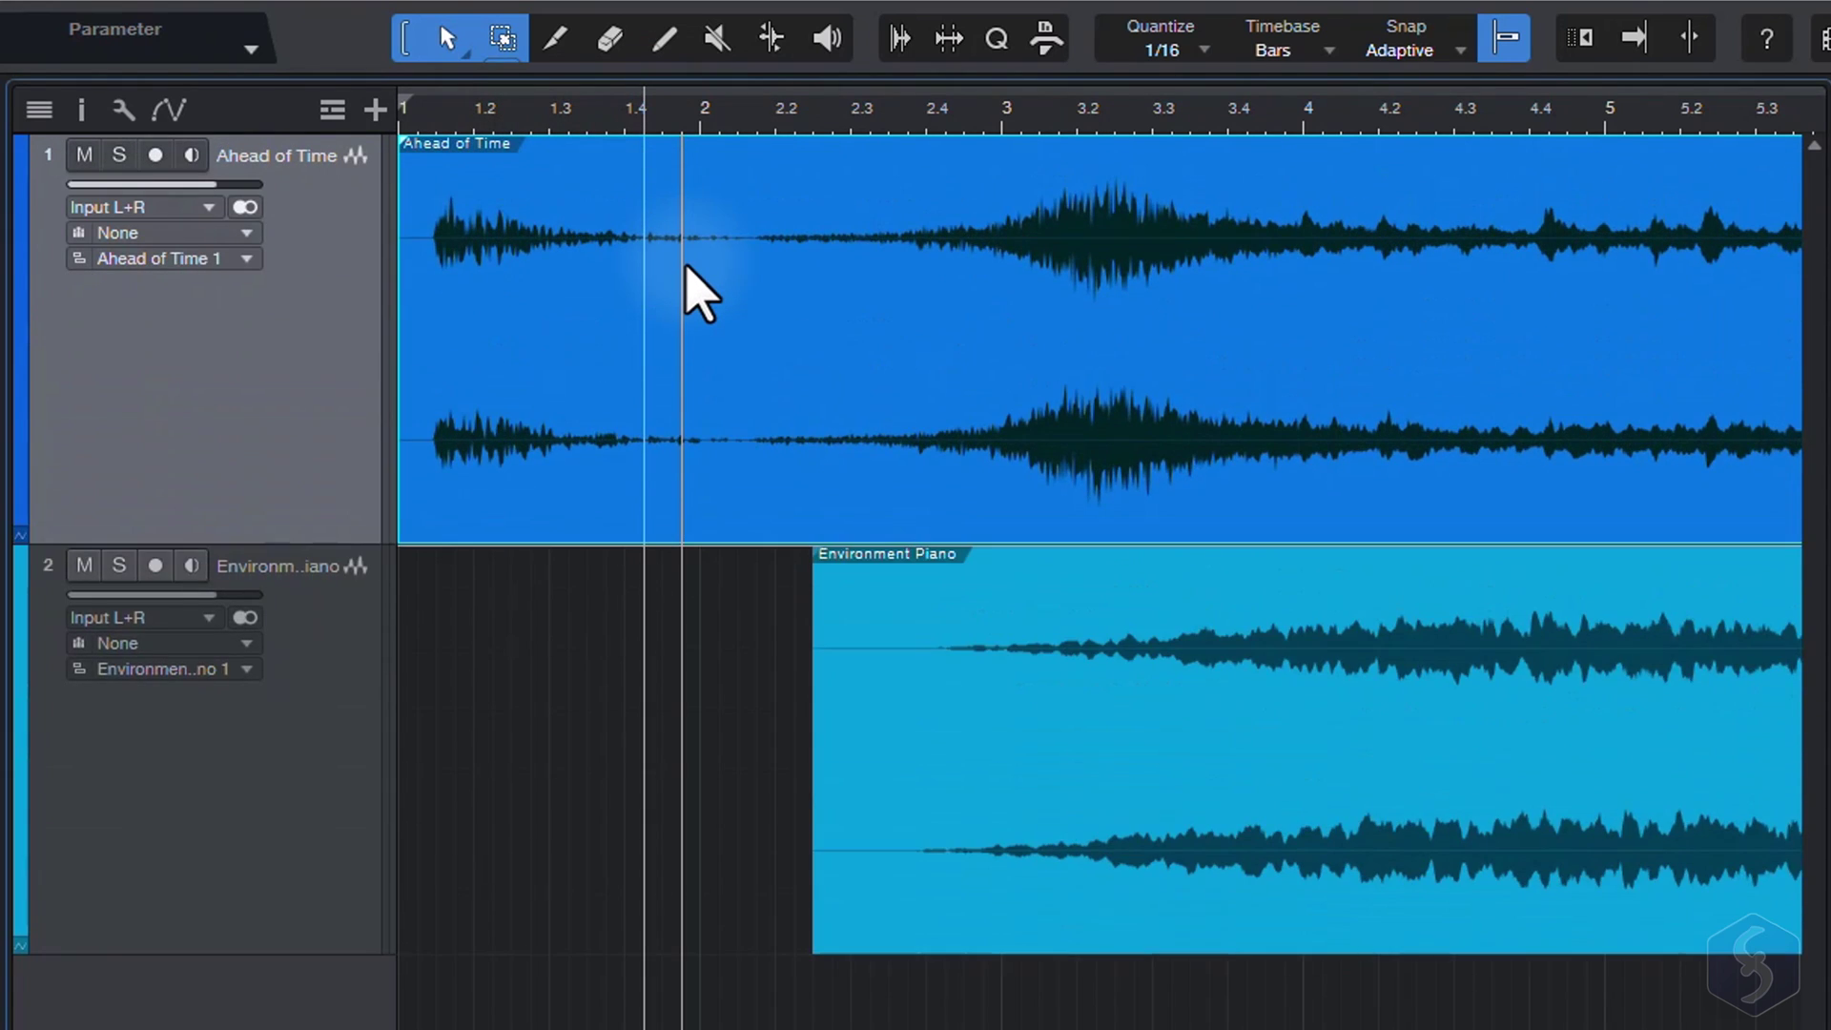
scroll(683, 273, down, 3)
scroll(687, 270, up, 2)
scroll(687, 270, down, 1)
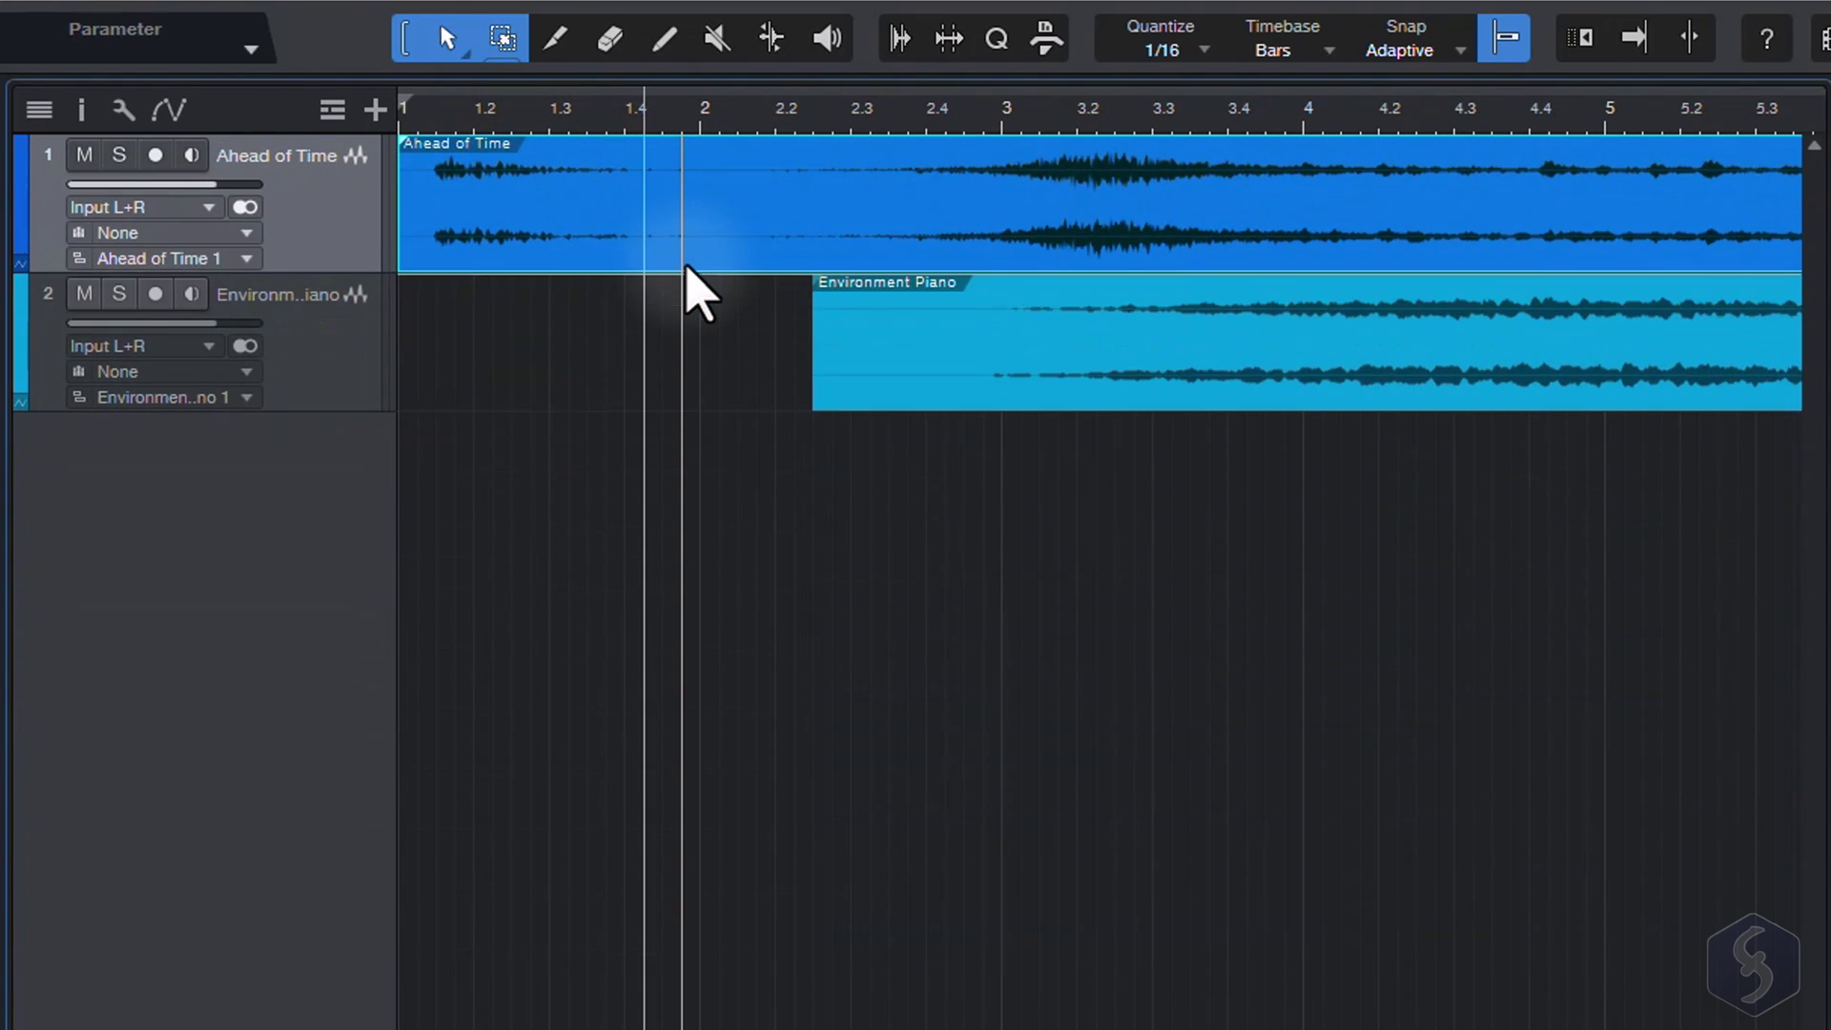
scroll(689, 229, down, 6)
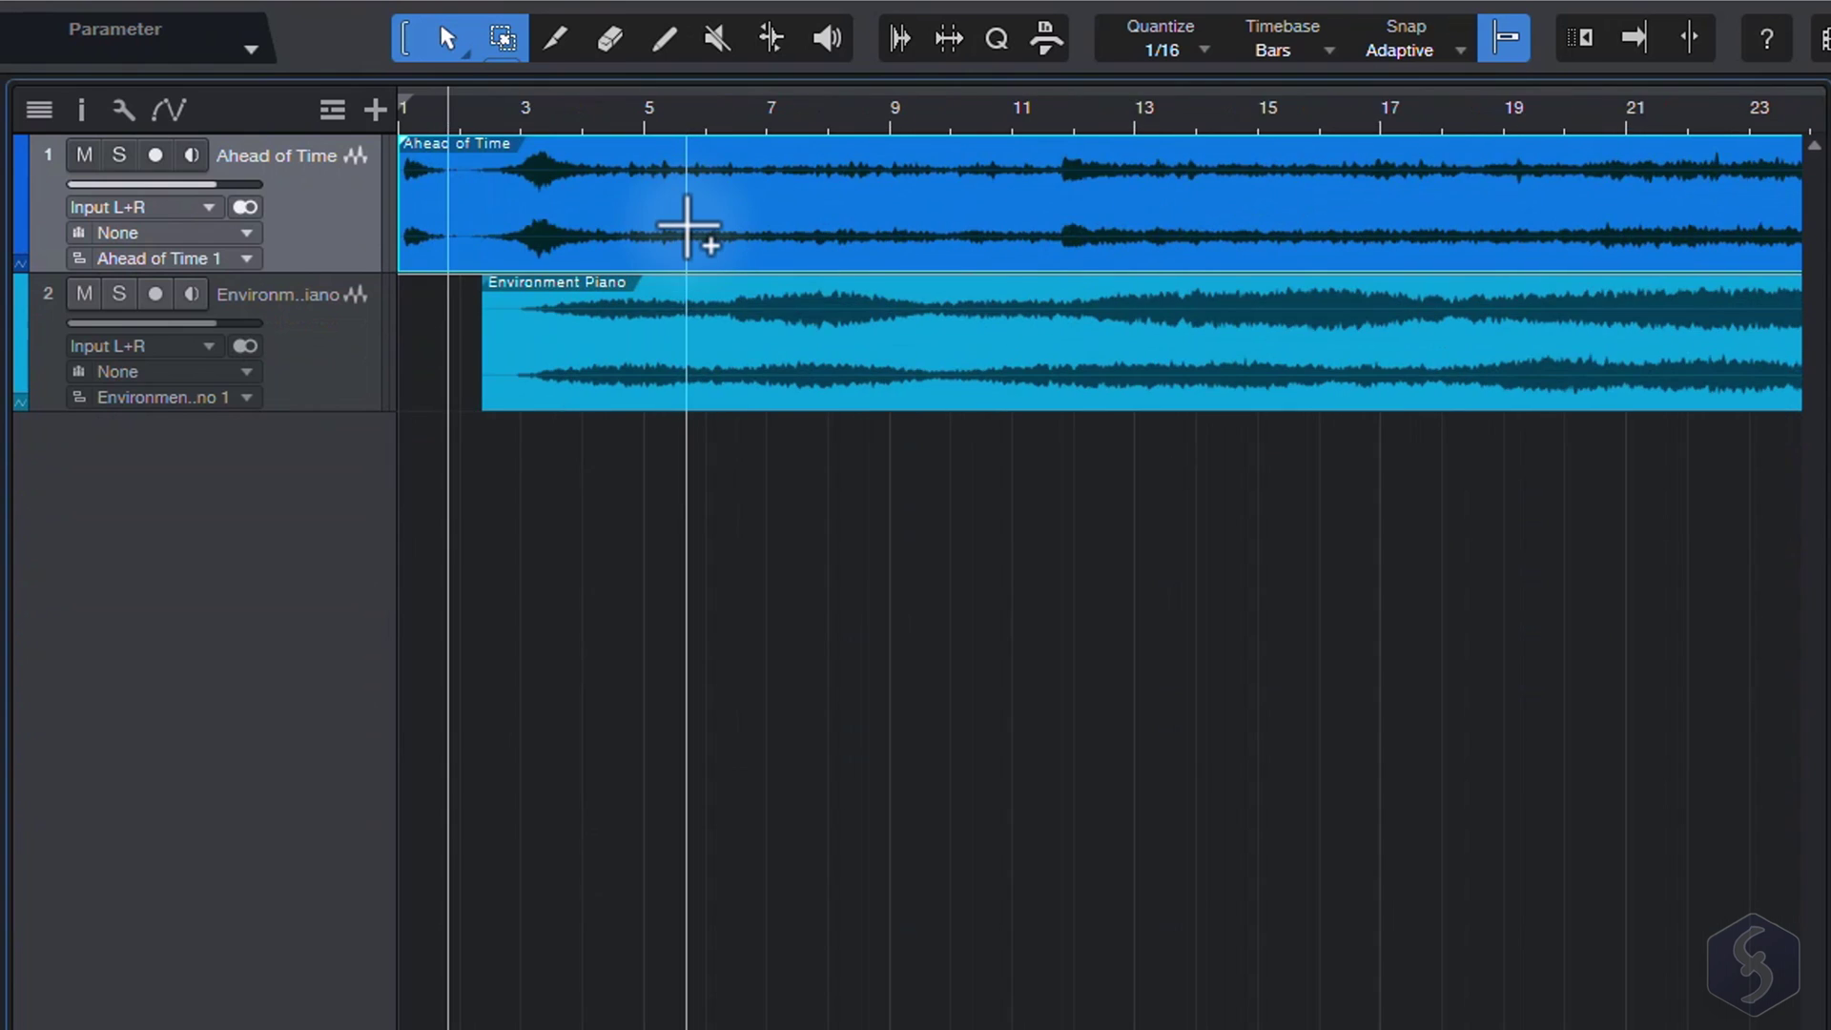
scroll(685, 232, up, 4)
scroll(883, 818, up, 2)
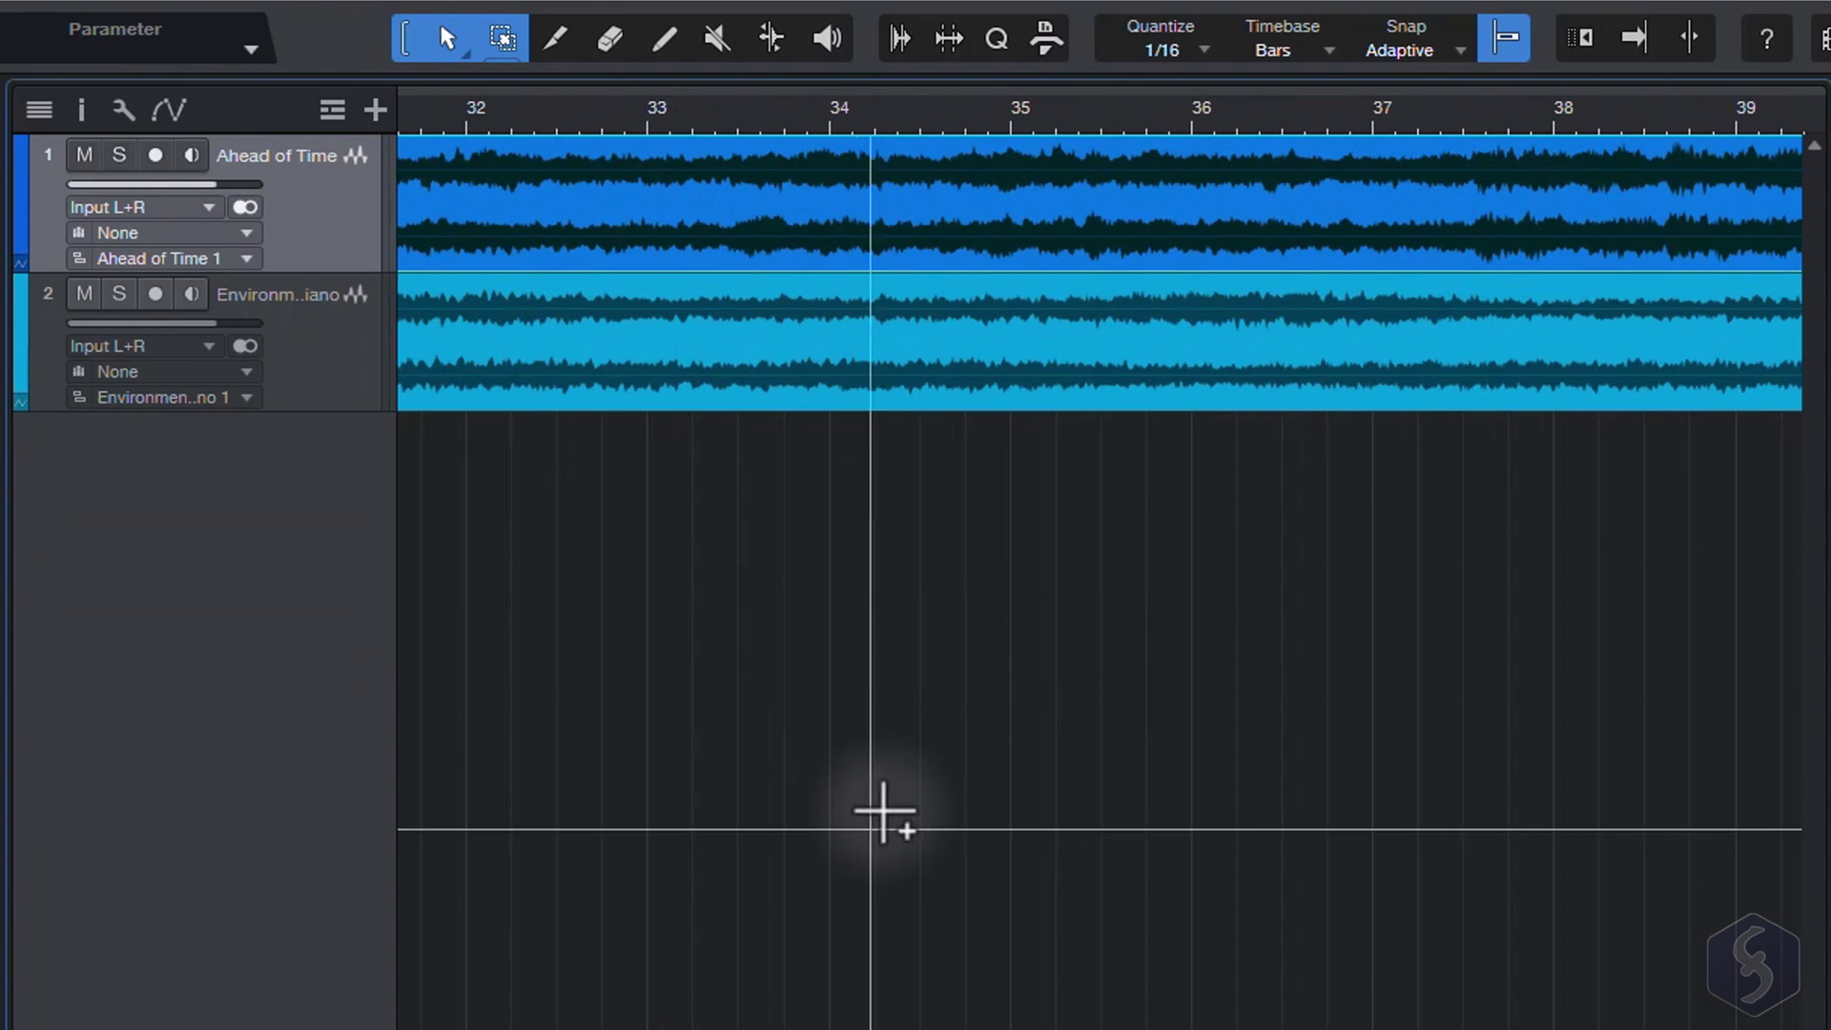
scroll(1300, 237, down, 6)
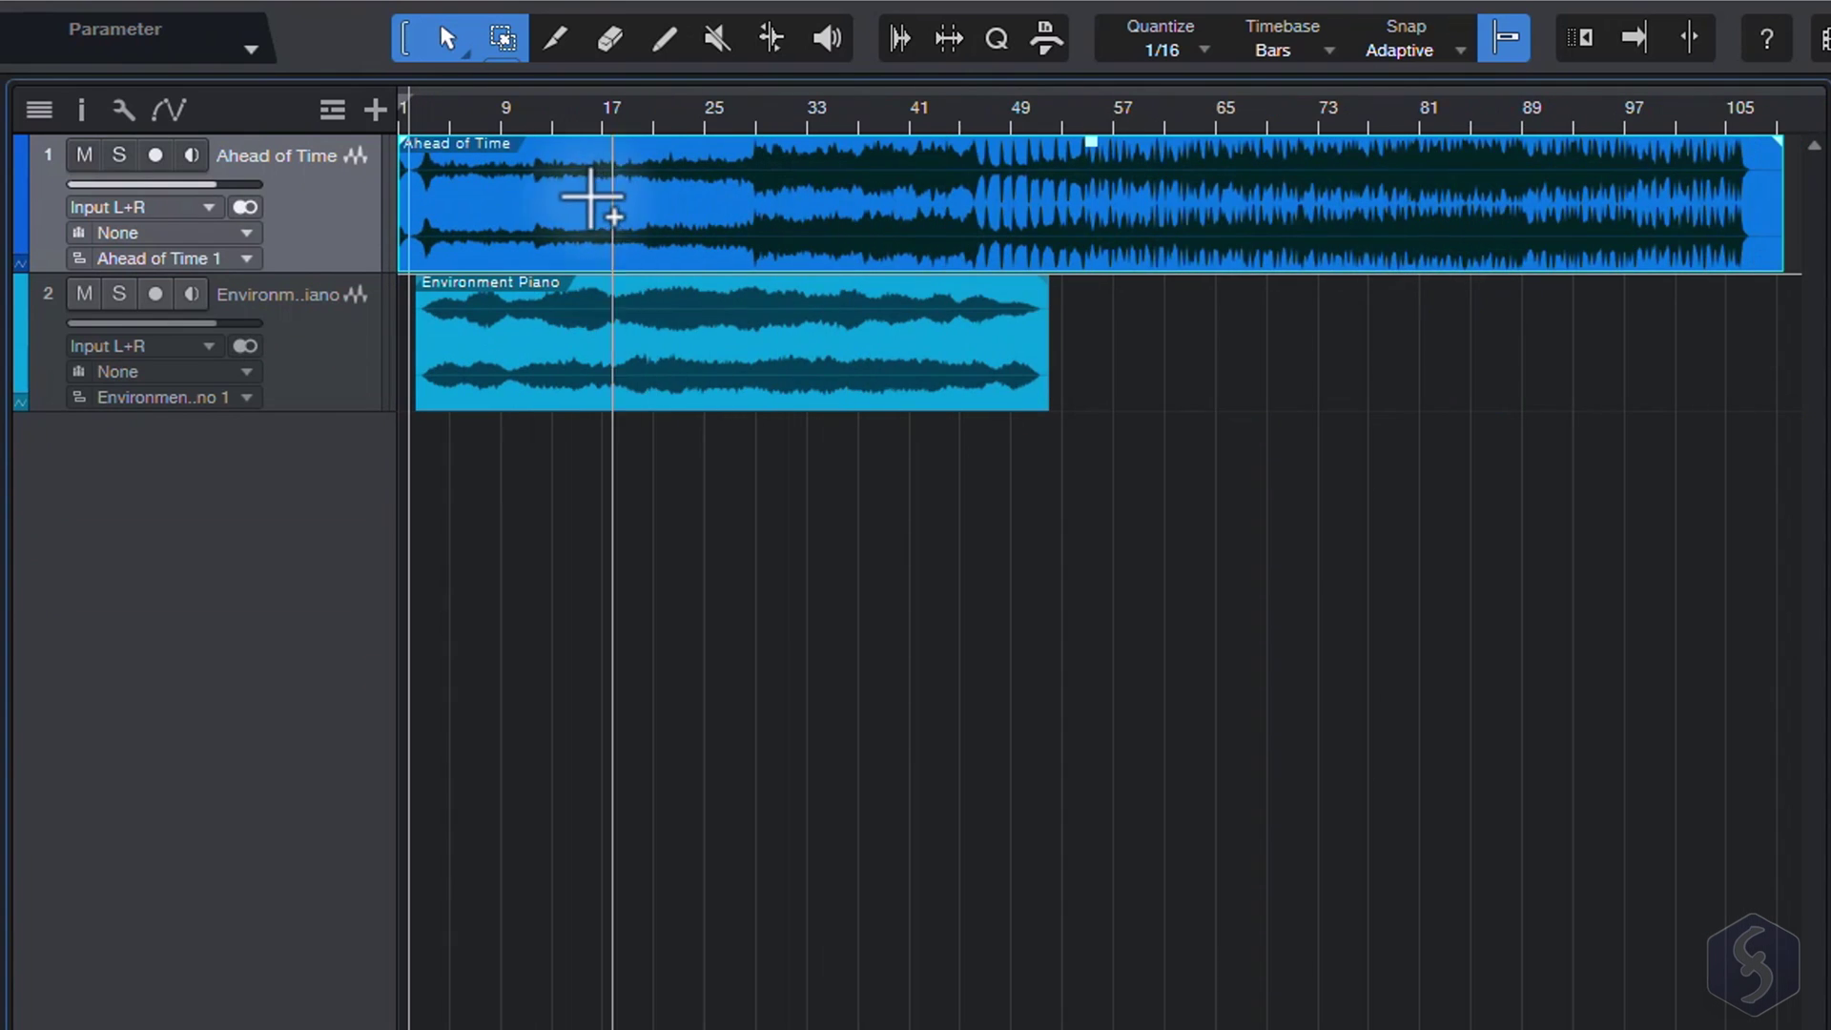
scroll(429, 213, up, 5)
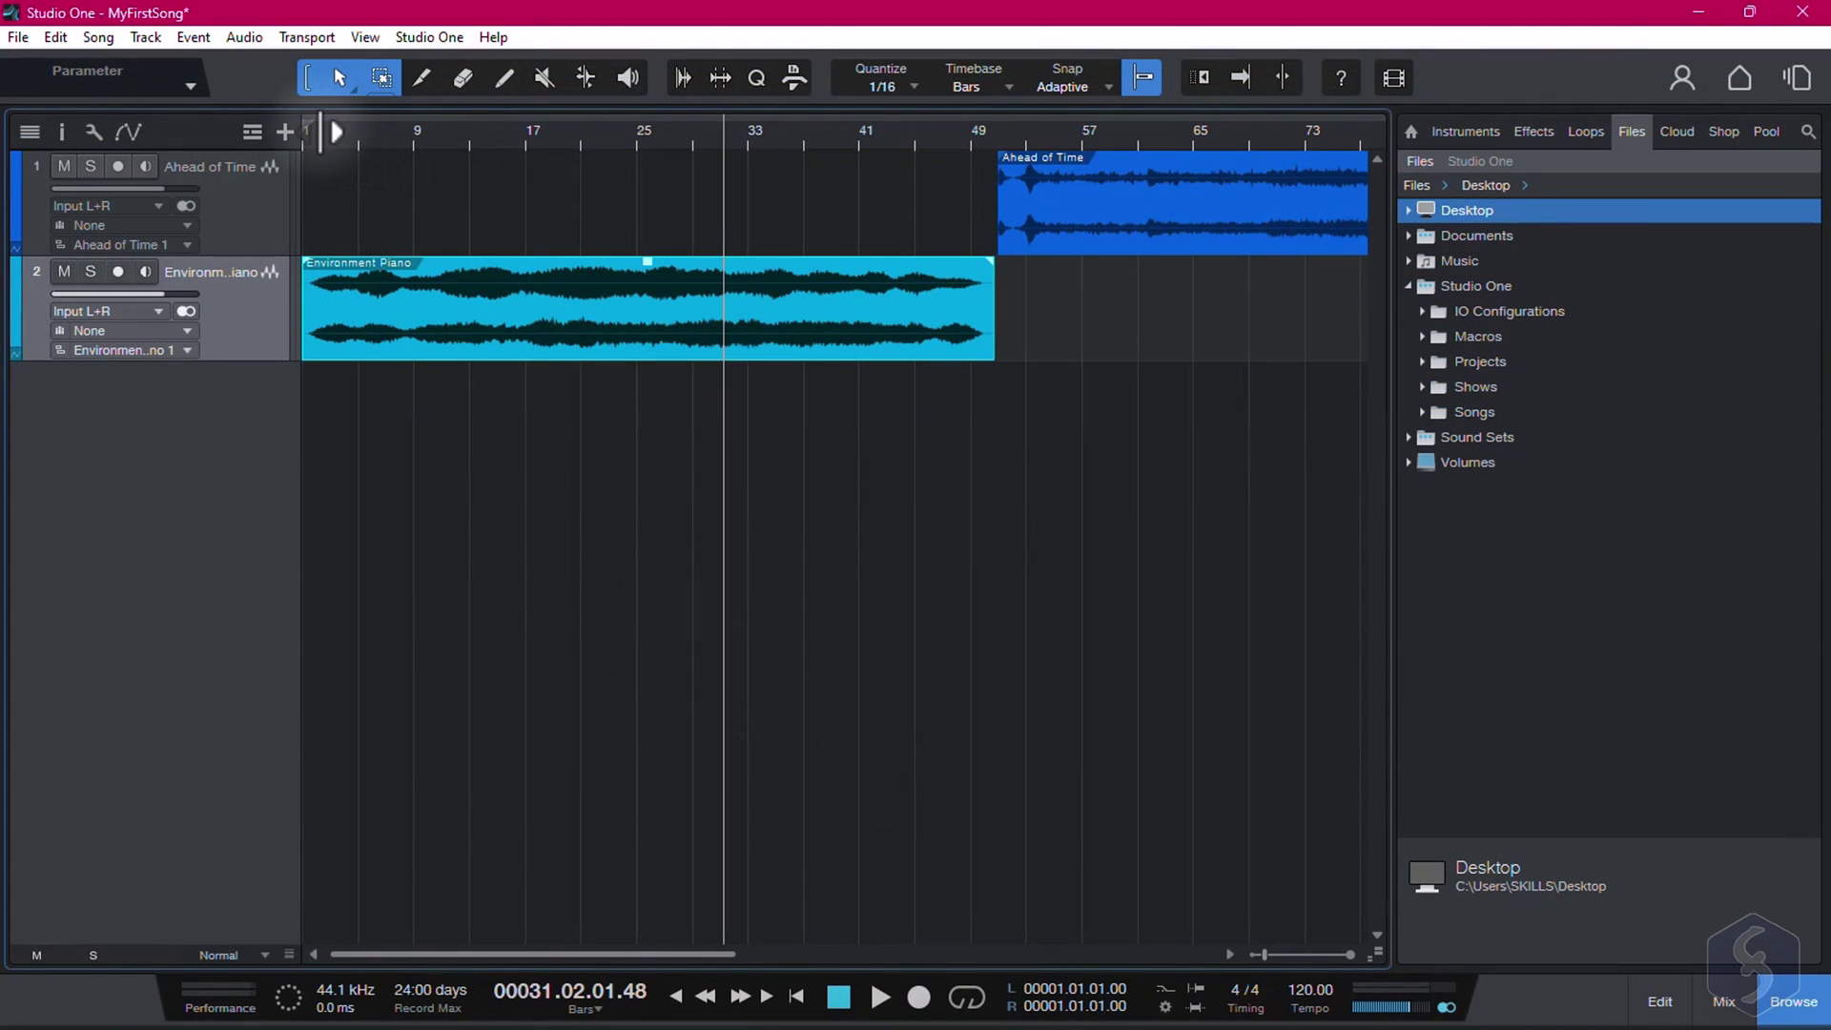
Step: Play MyFirstSong from bar 4, stop, and resume playback
click(341, 129)
key(f)
key(space)
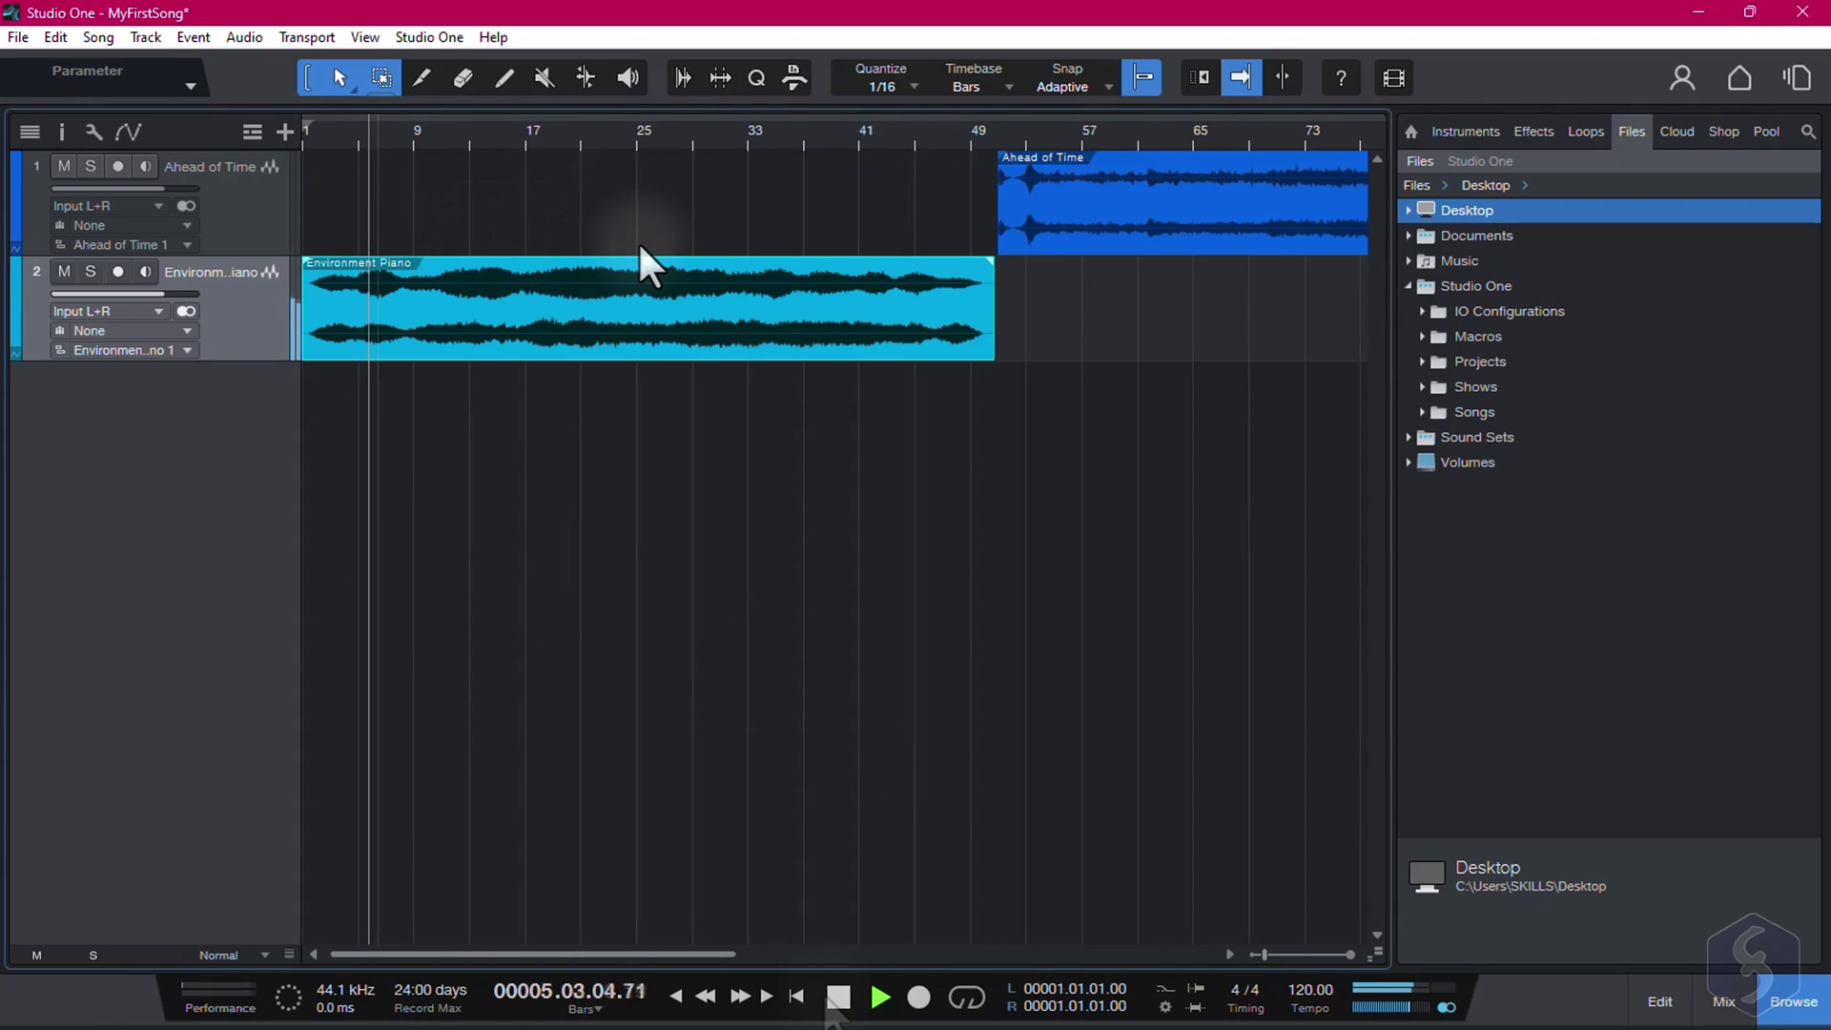
click(837, 996)
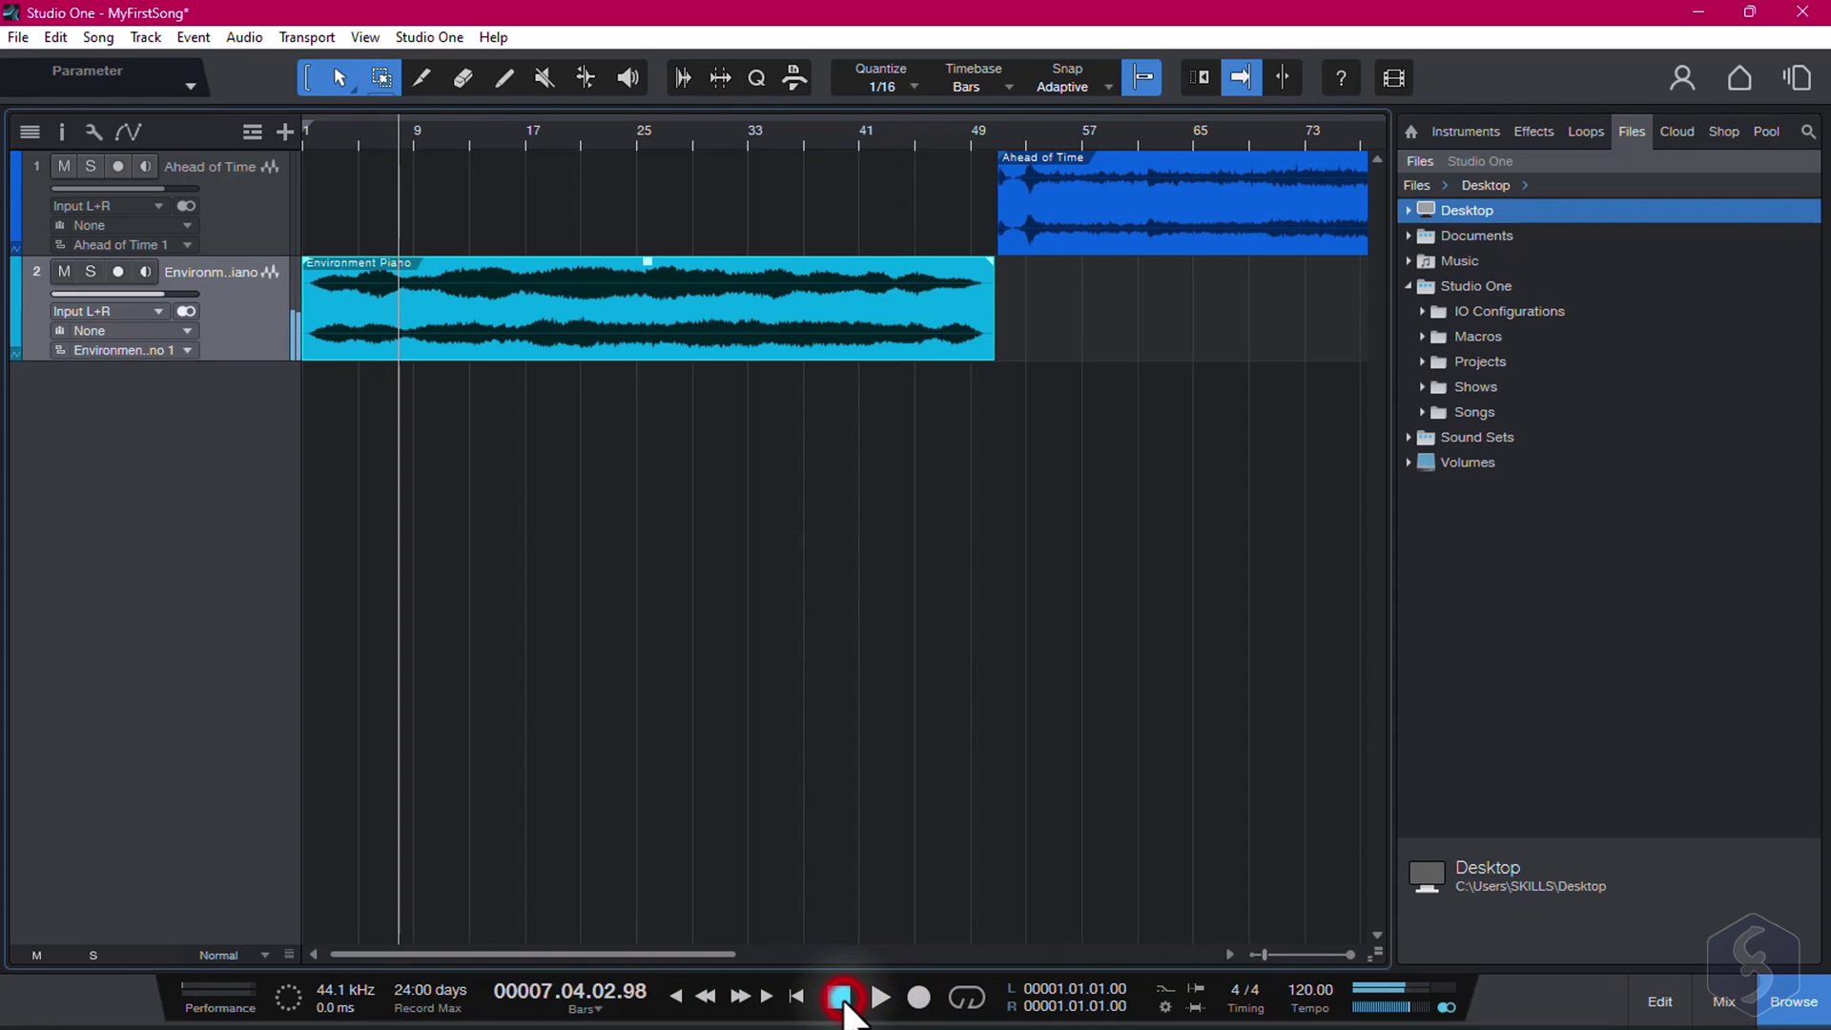
key(space)
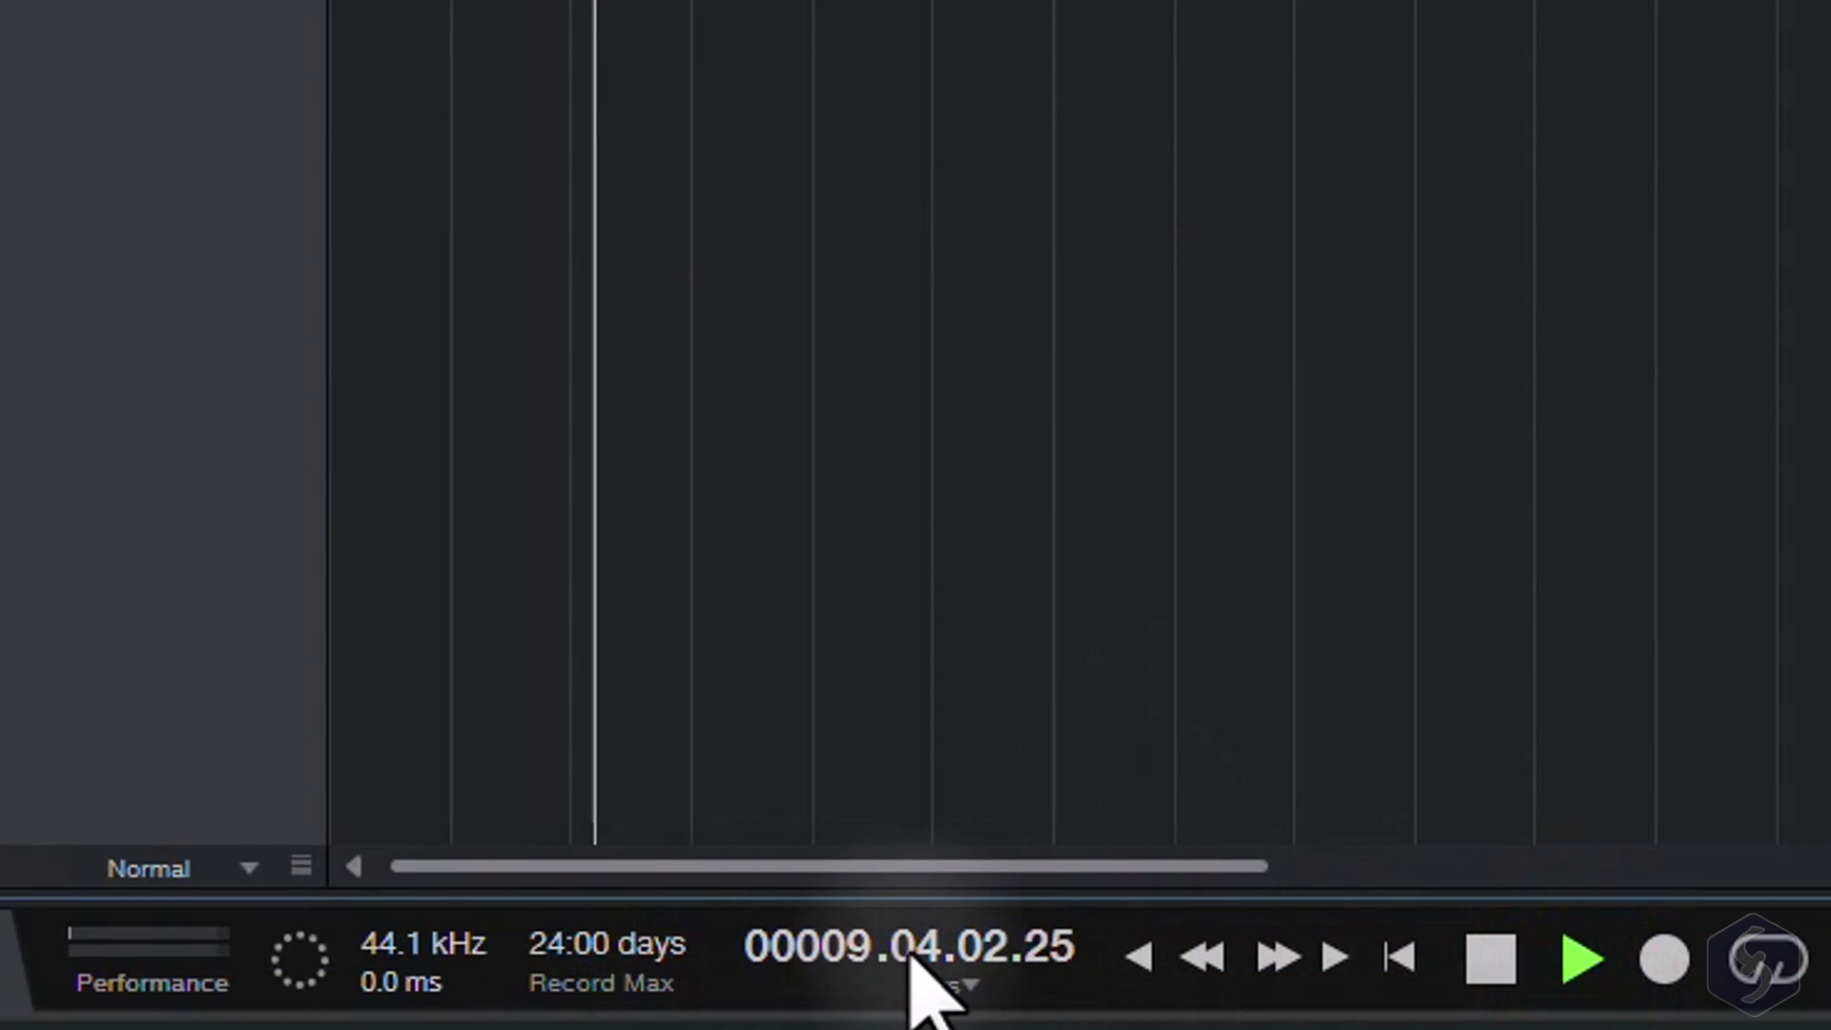
Step: Show the position counter in seconds and switch the ruler timebase to Seconds and back to Bars
click(961, 987)
click(994, 774)
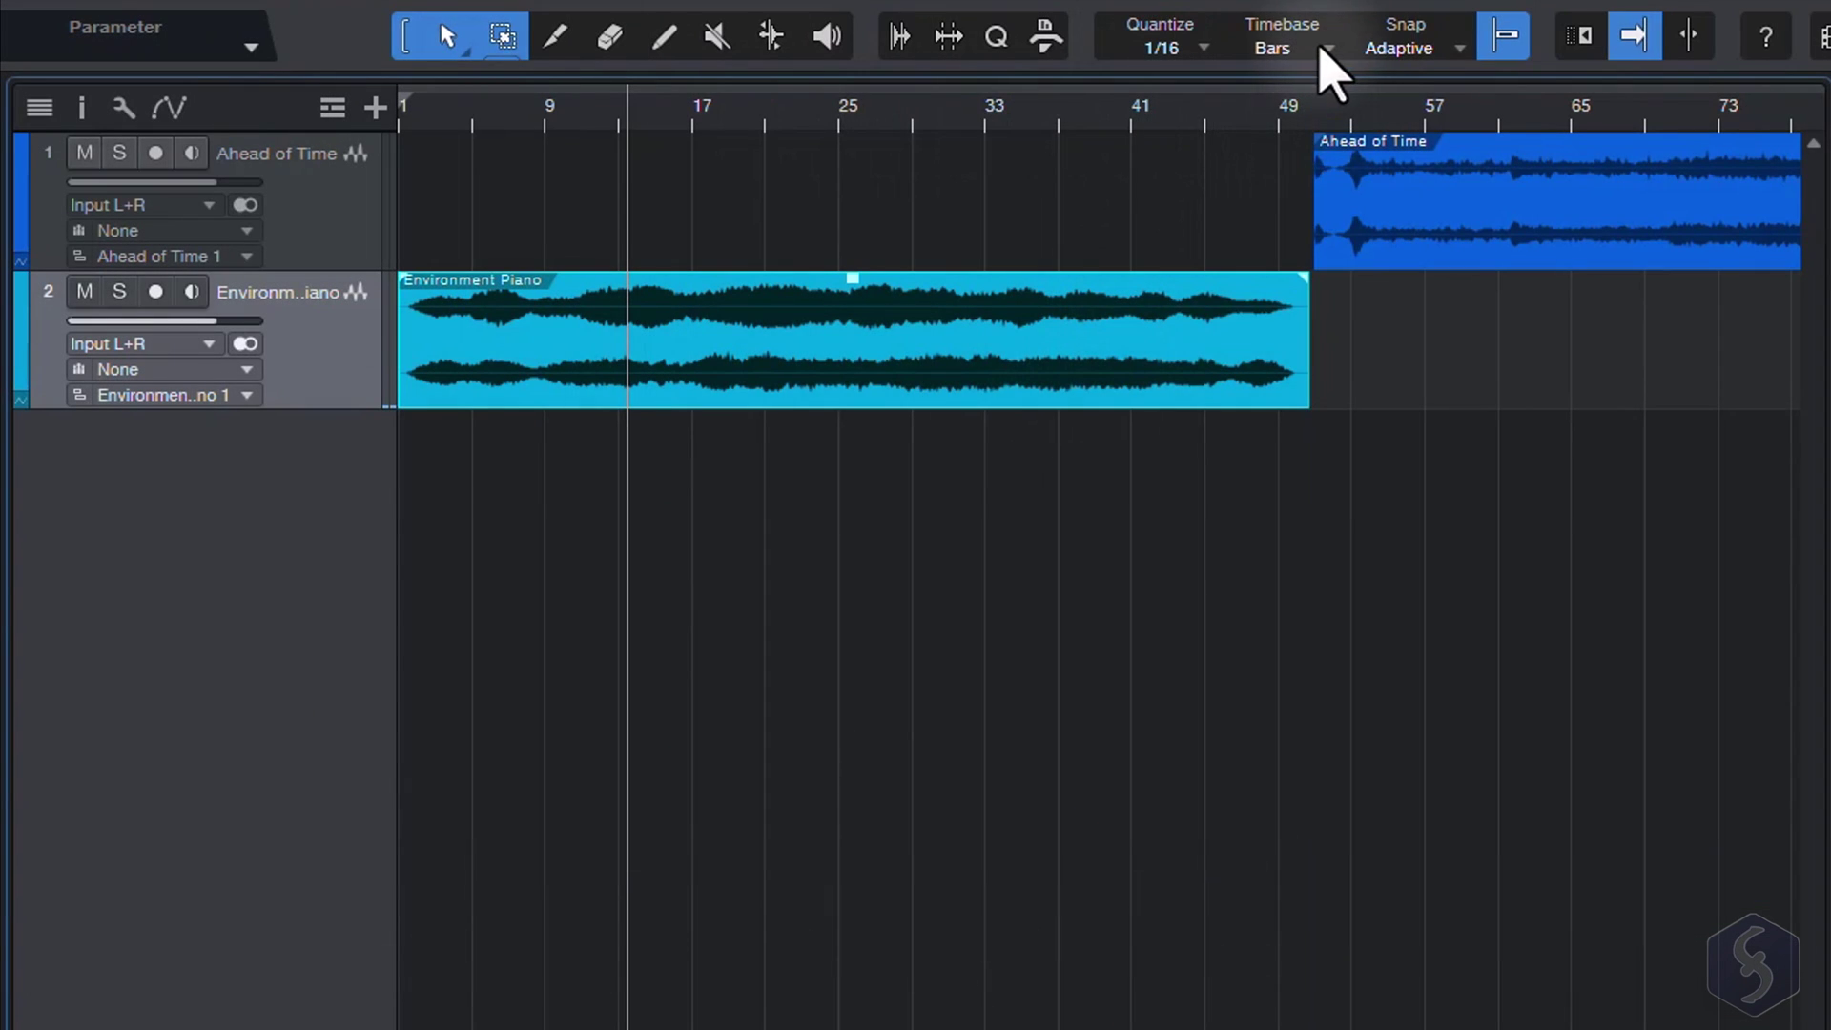
click(1324, 48)
click(1311, 86)
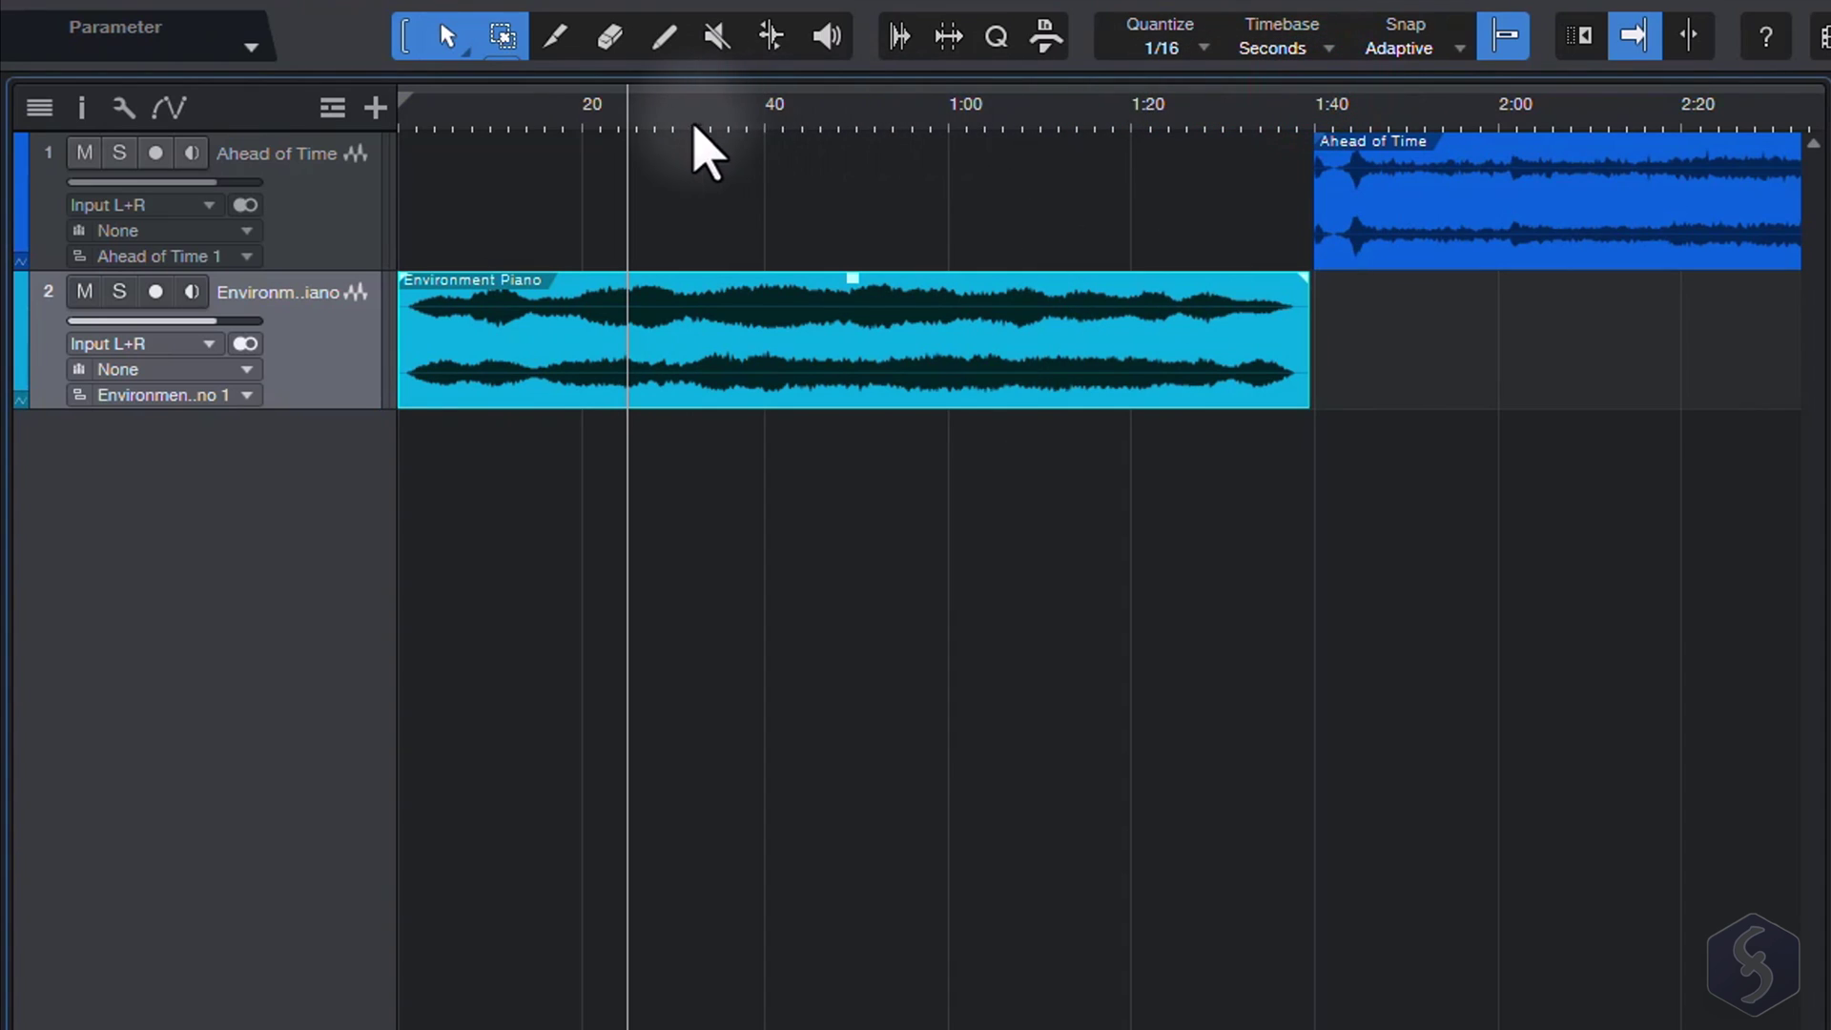
click(1273, 47)
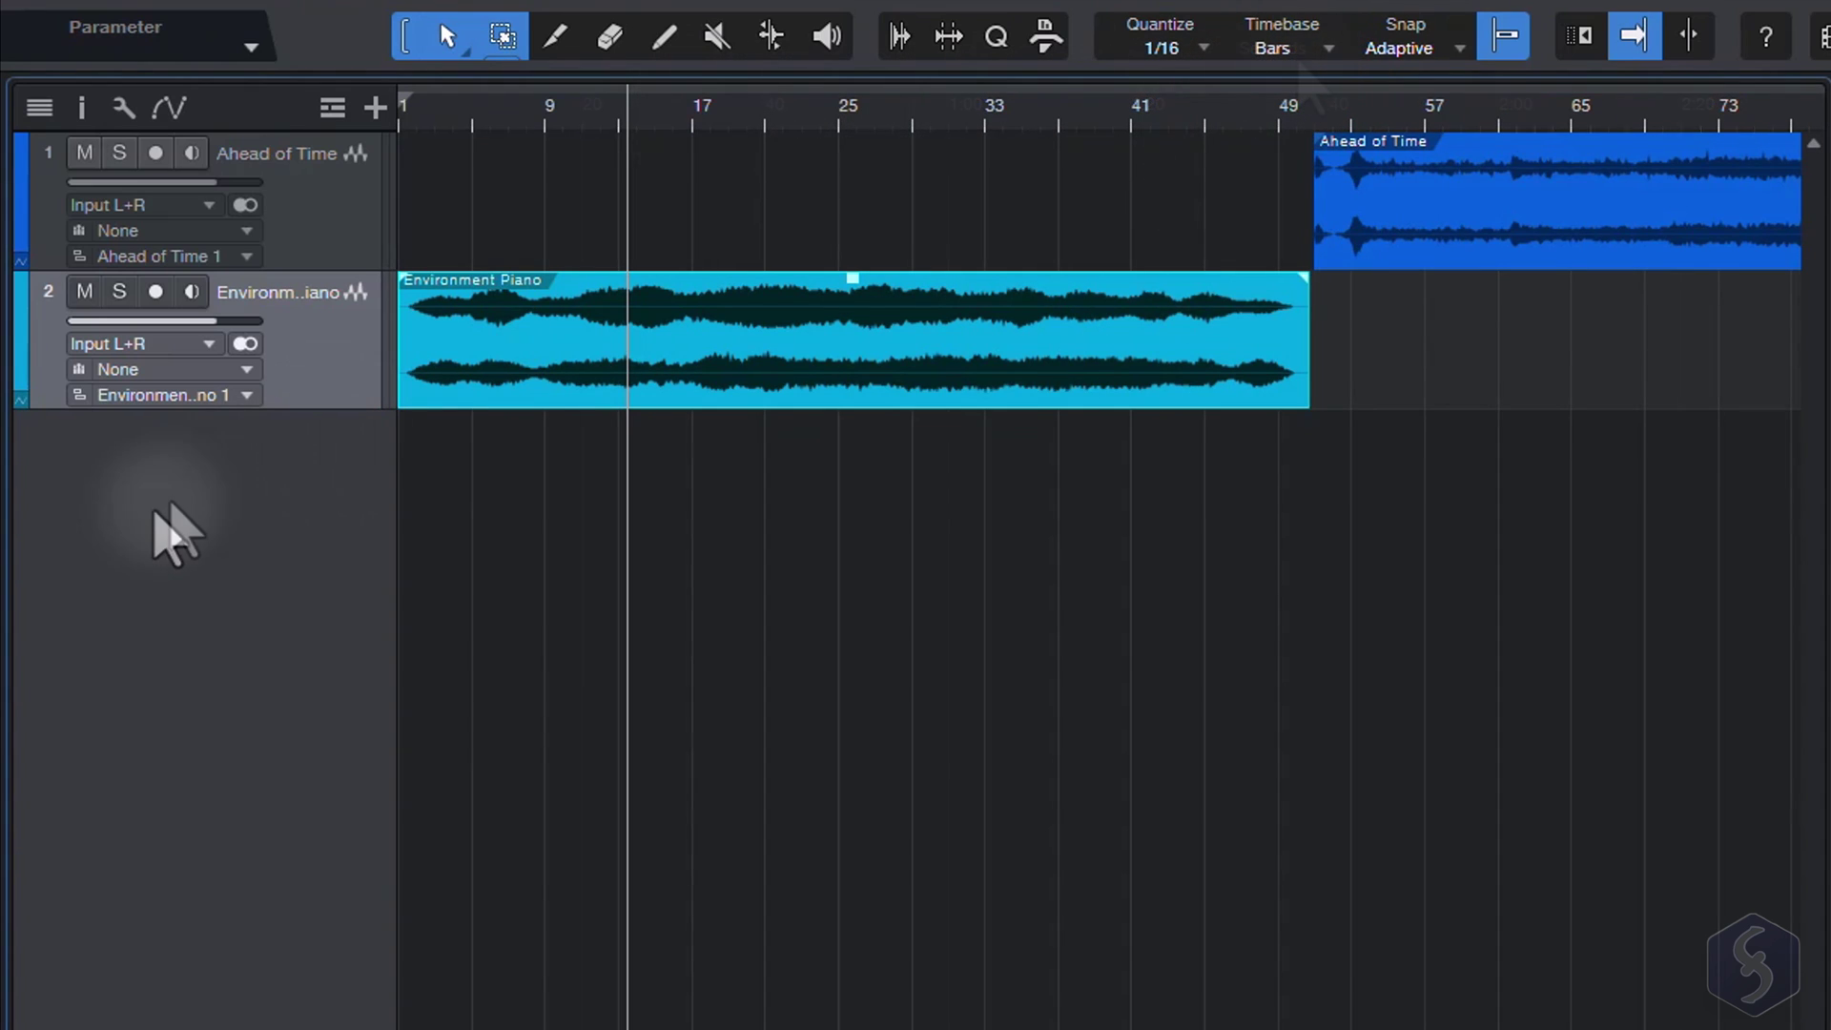
Step: Add a stereo audio Track 3 from the track list menu and open its input choices
right_click(207, 479)
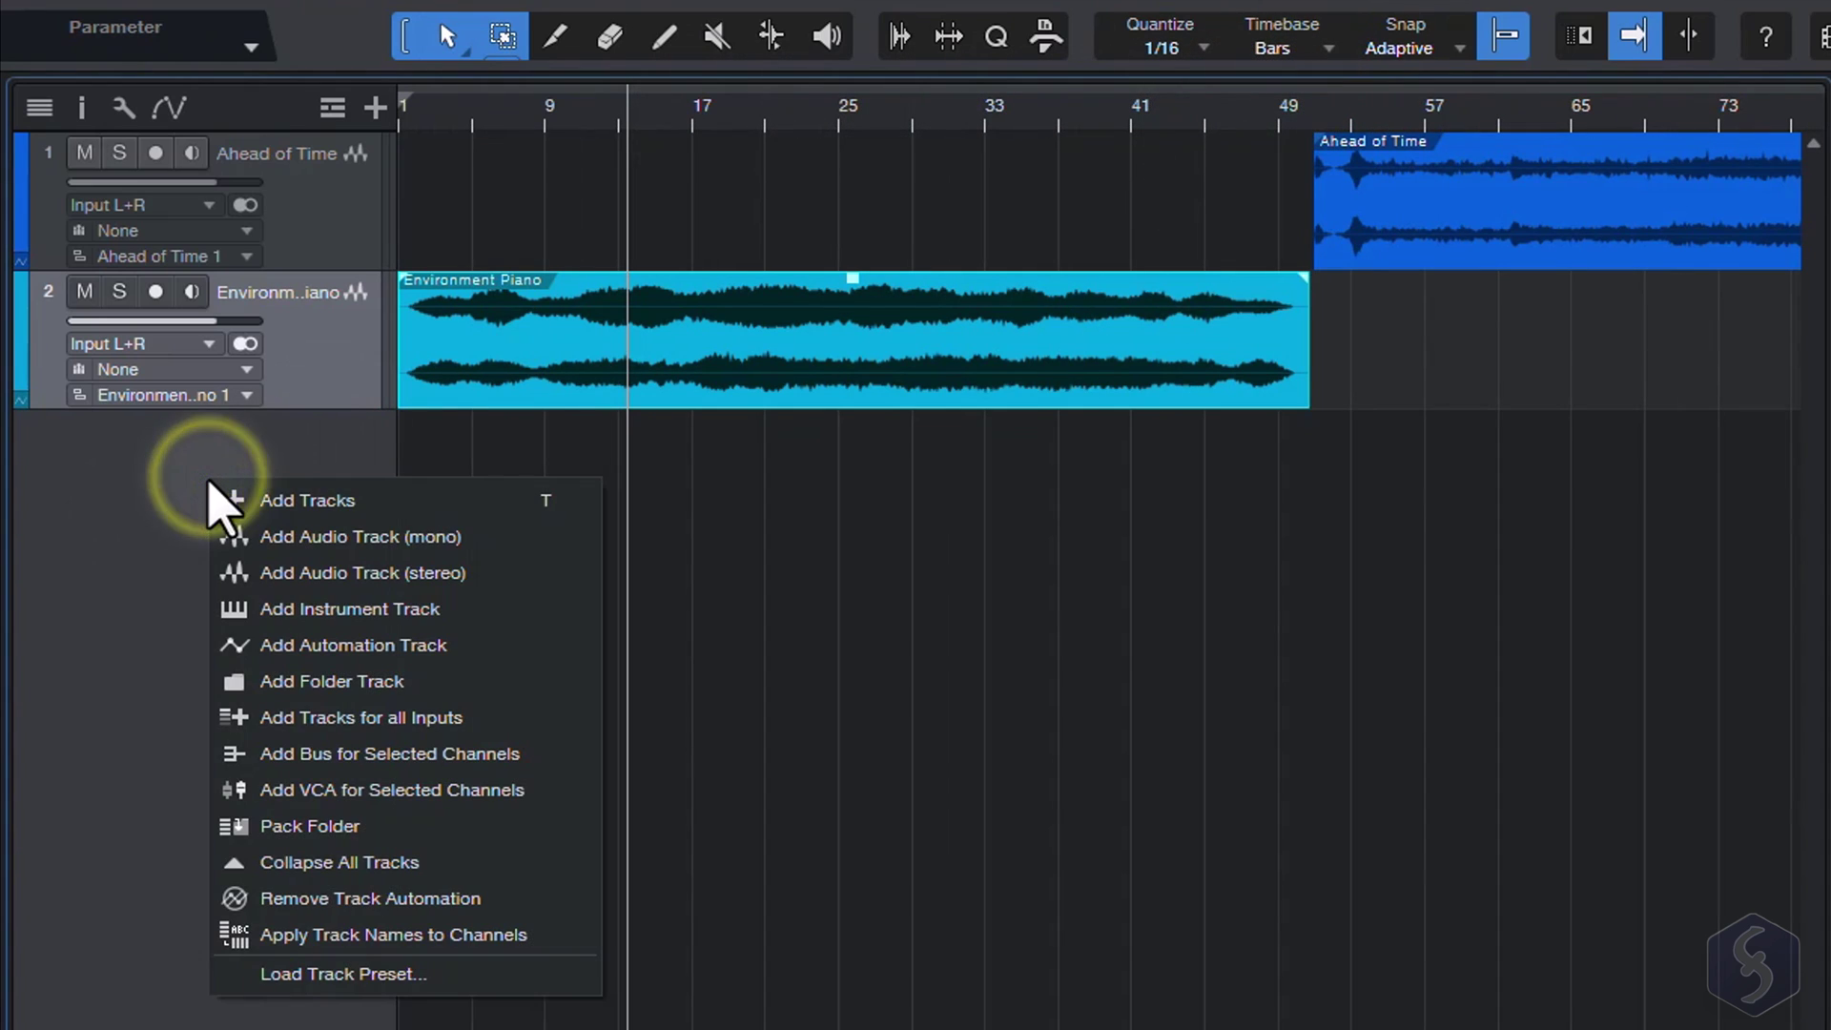
click(347, 572)
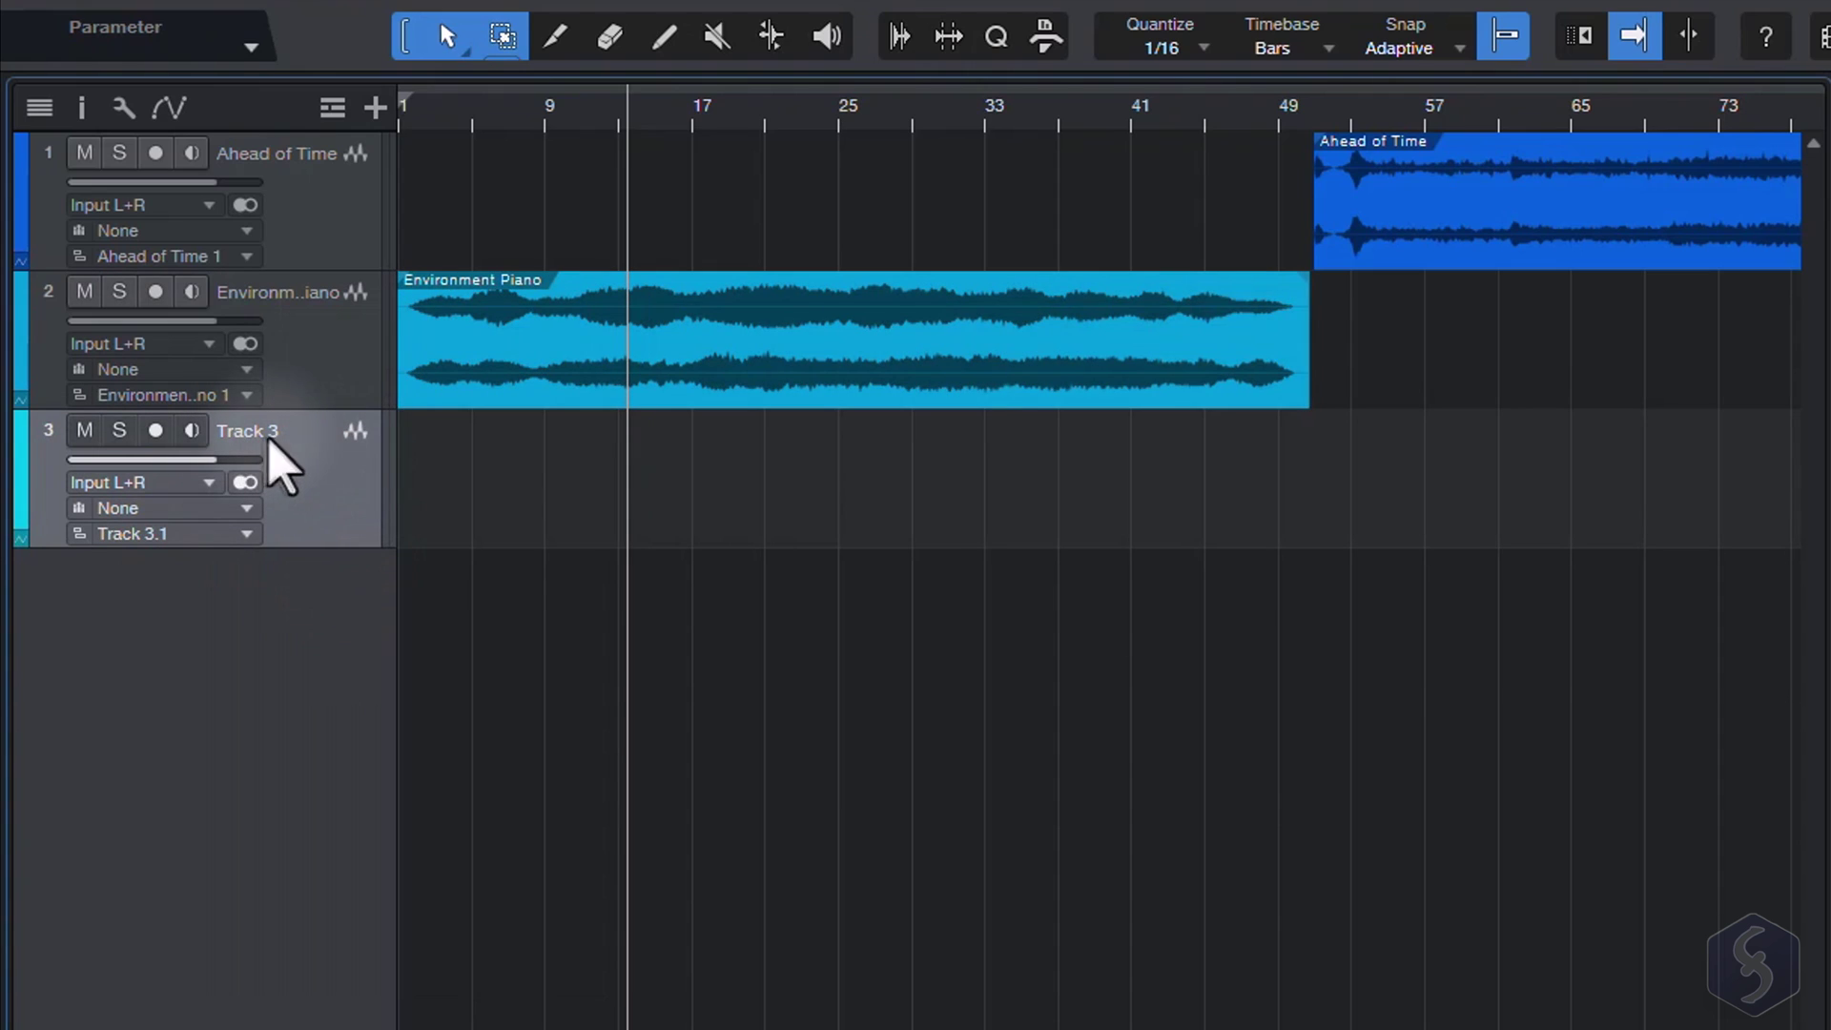
click(208, 485)
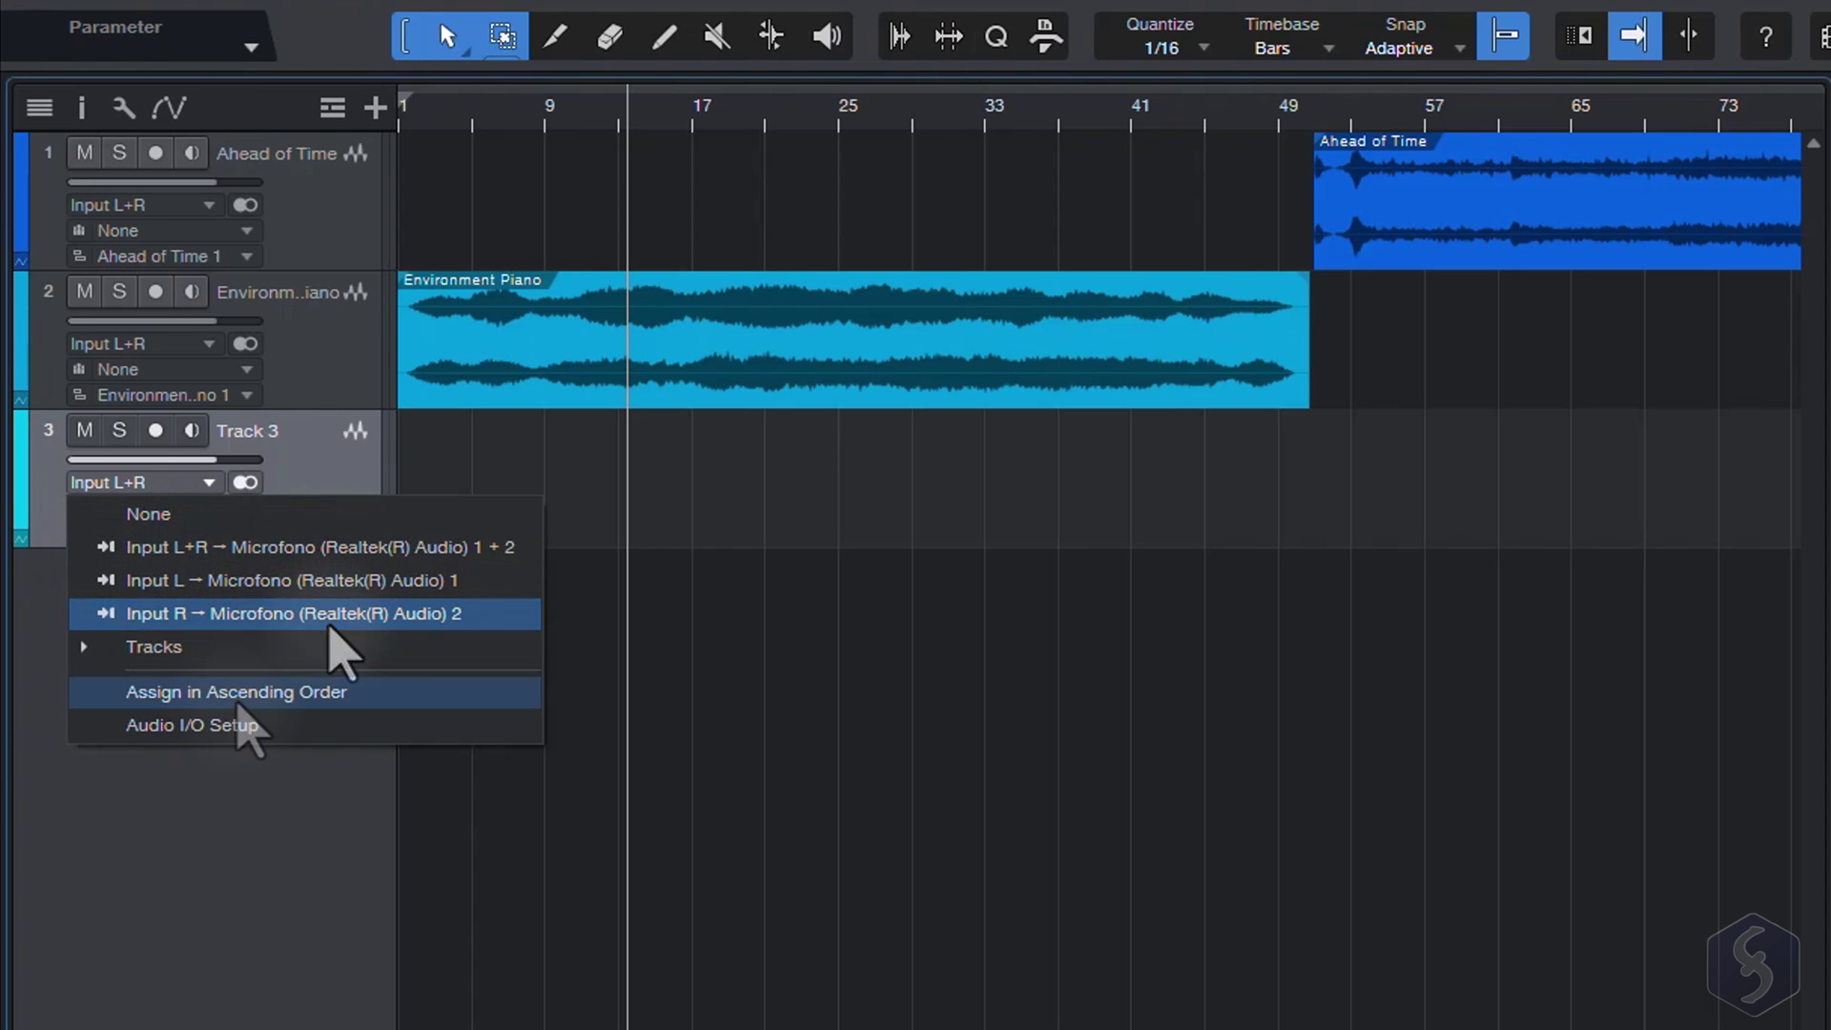
Step: Add stereo input MyInput as input 4, routing the microphone channels to it instead of Input L+R
click(236, 727)
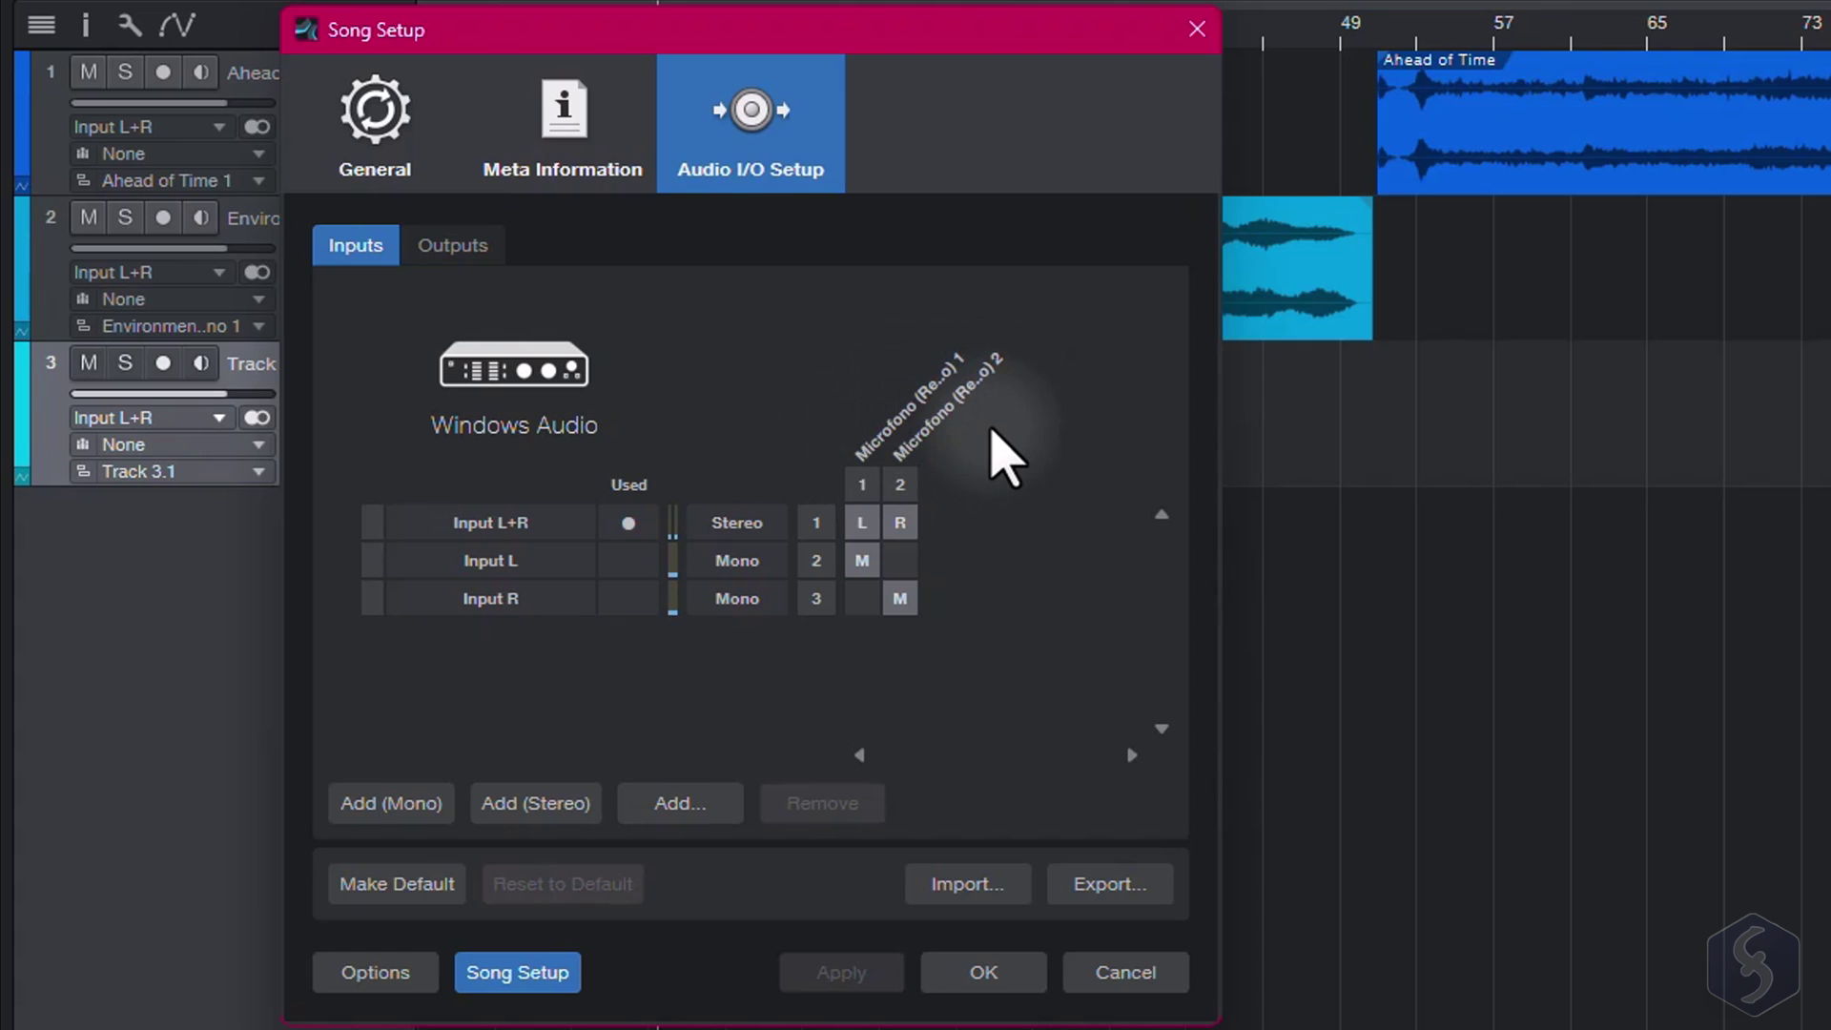
click(863, 525)
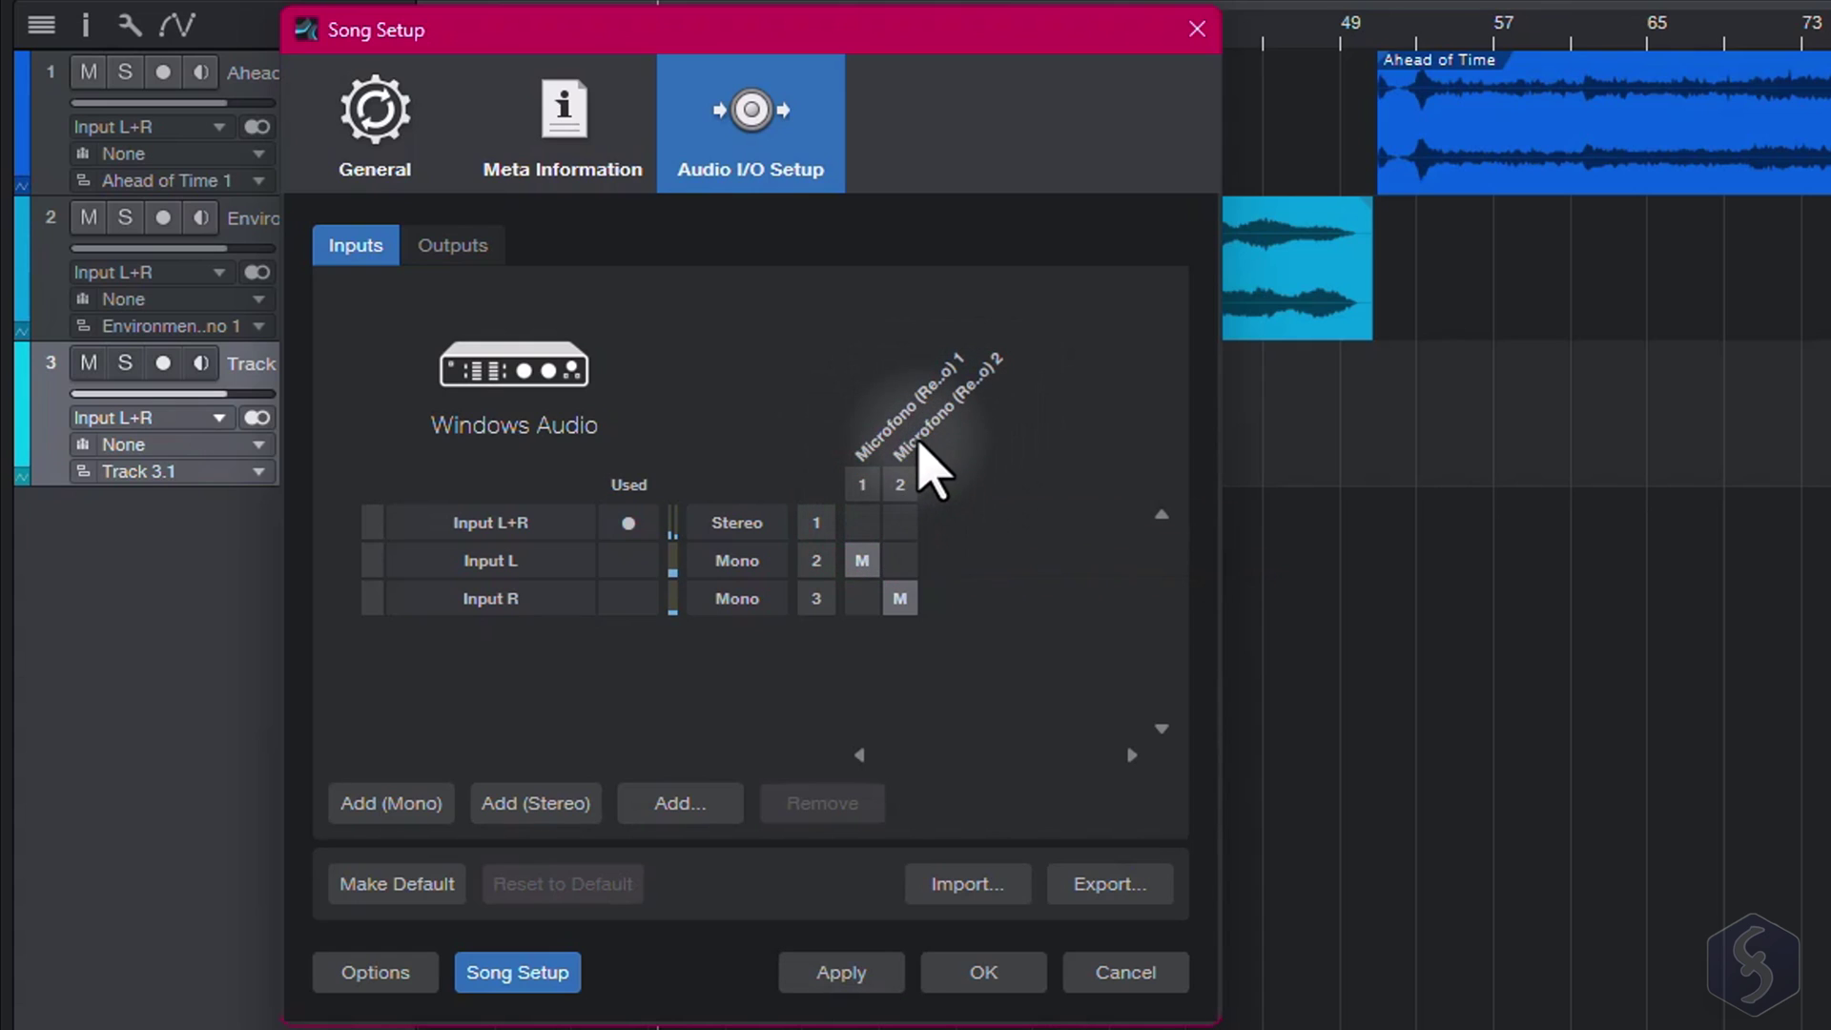
click(569, 813)
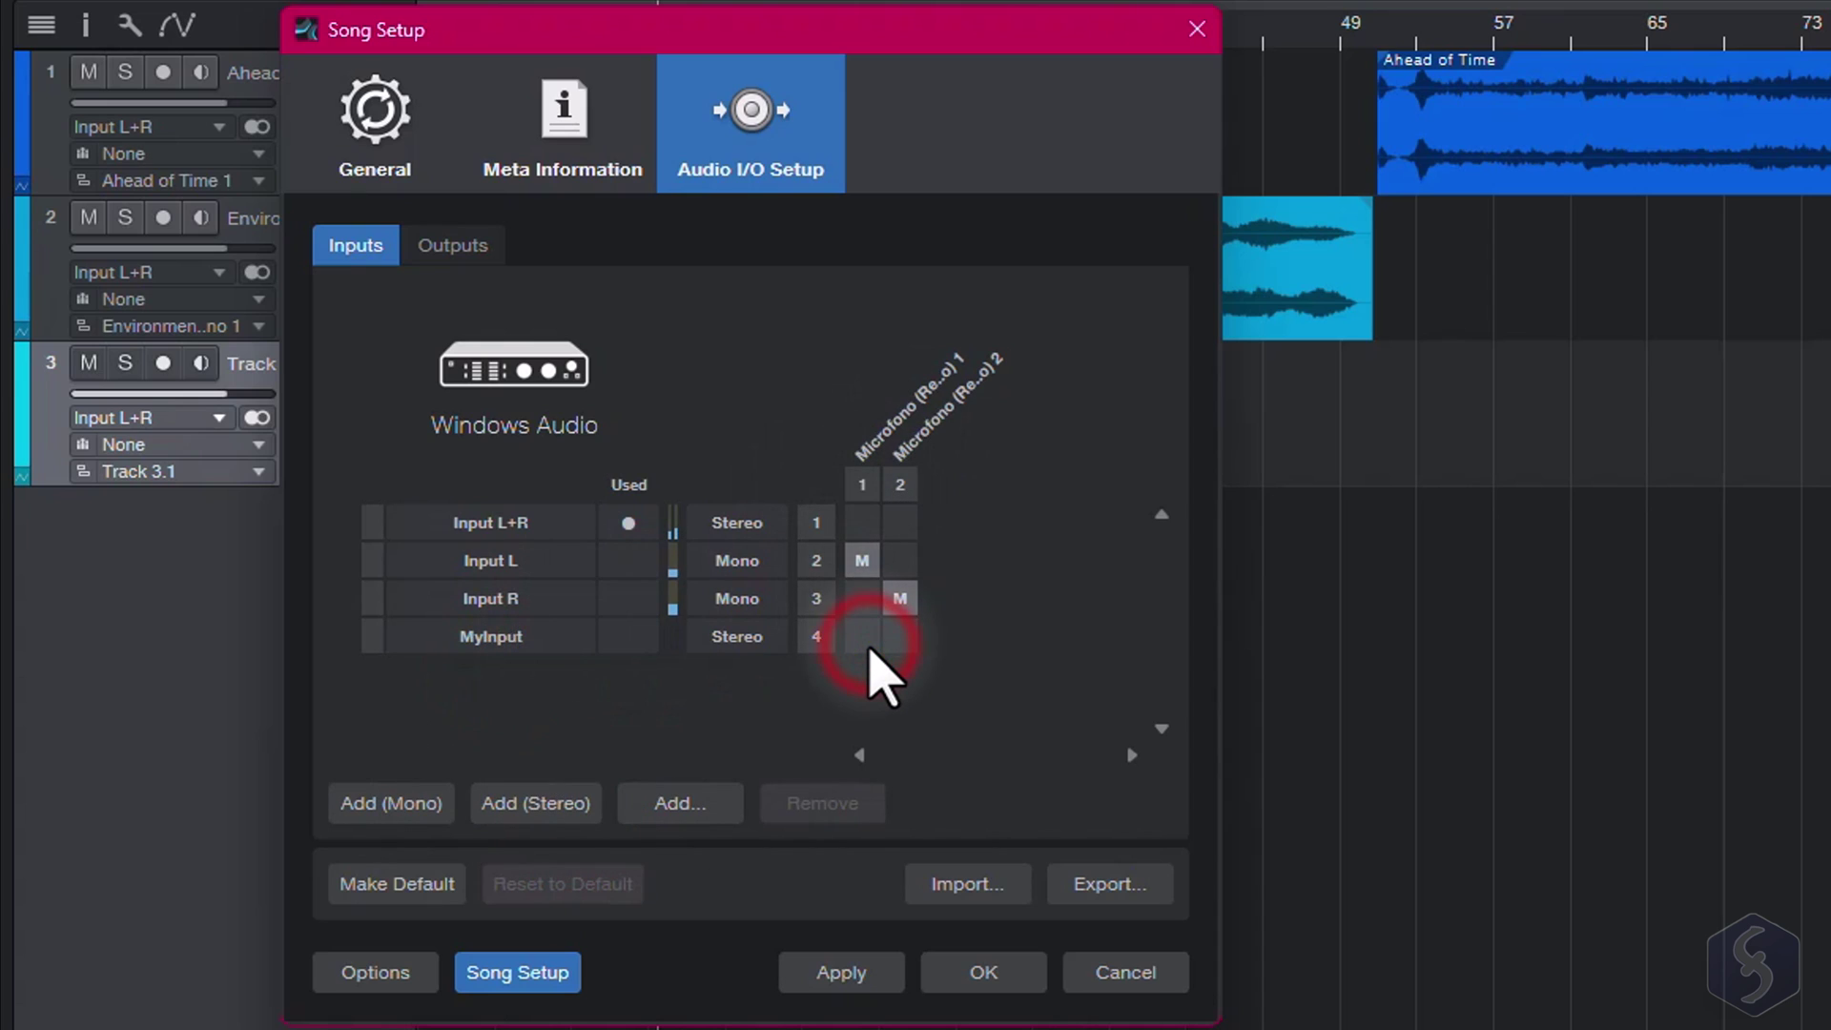
click(899, 636)
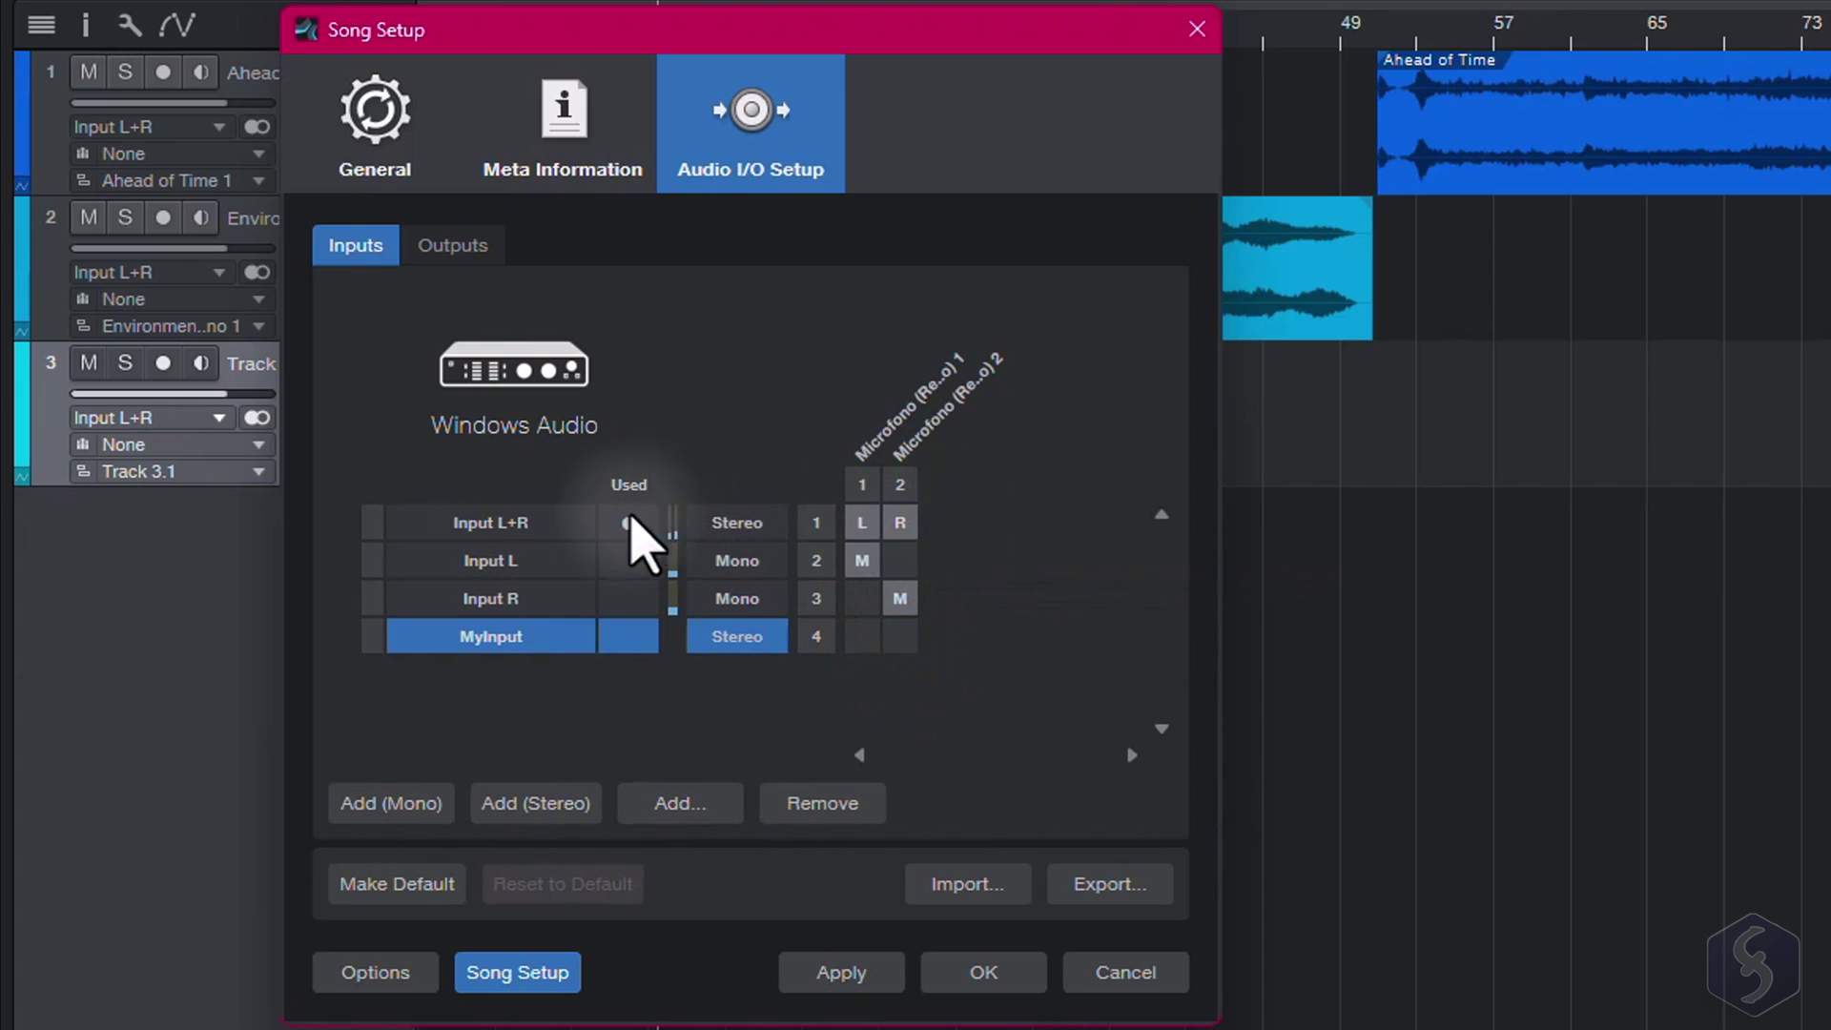
Step: Close Song Setup, keep Track 3's input on Input L+R, and record a test pass on it
click(472, 523)
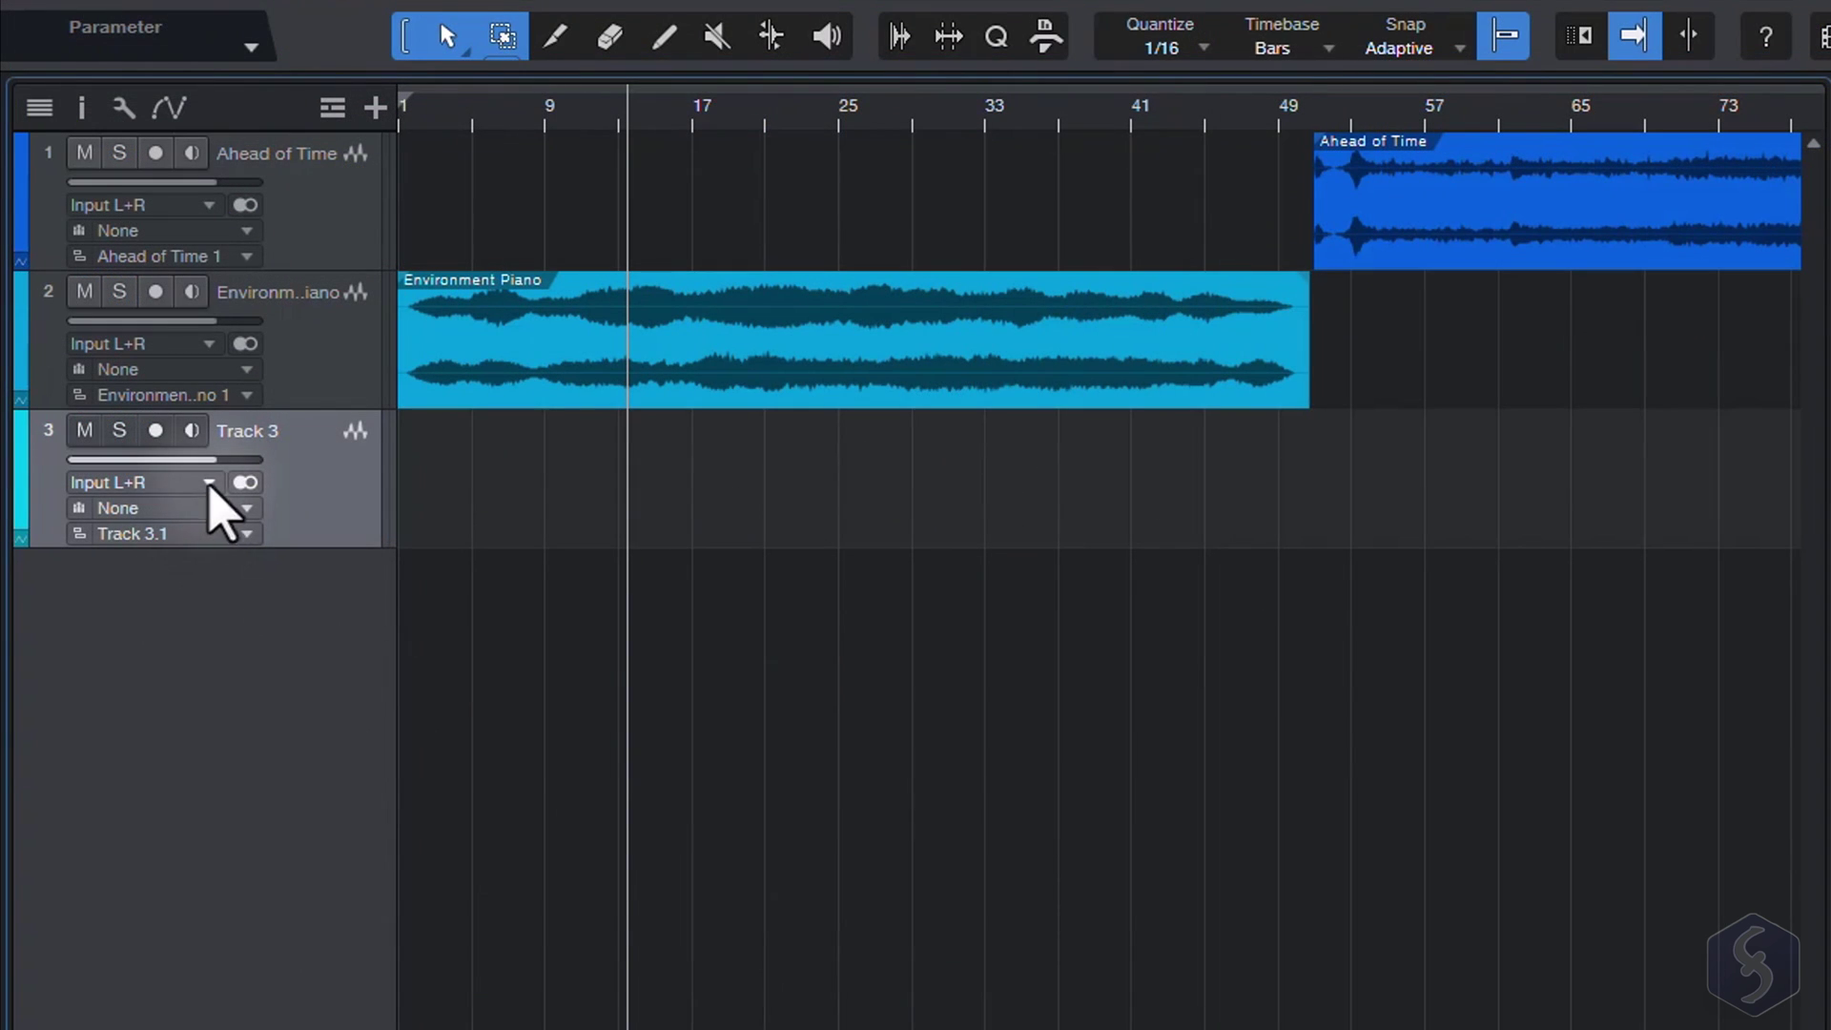
click(212, 483)
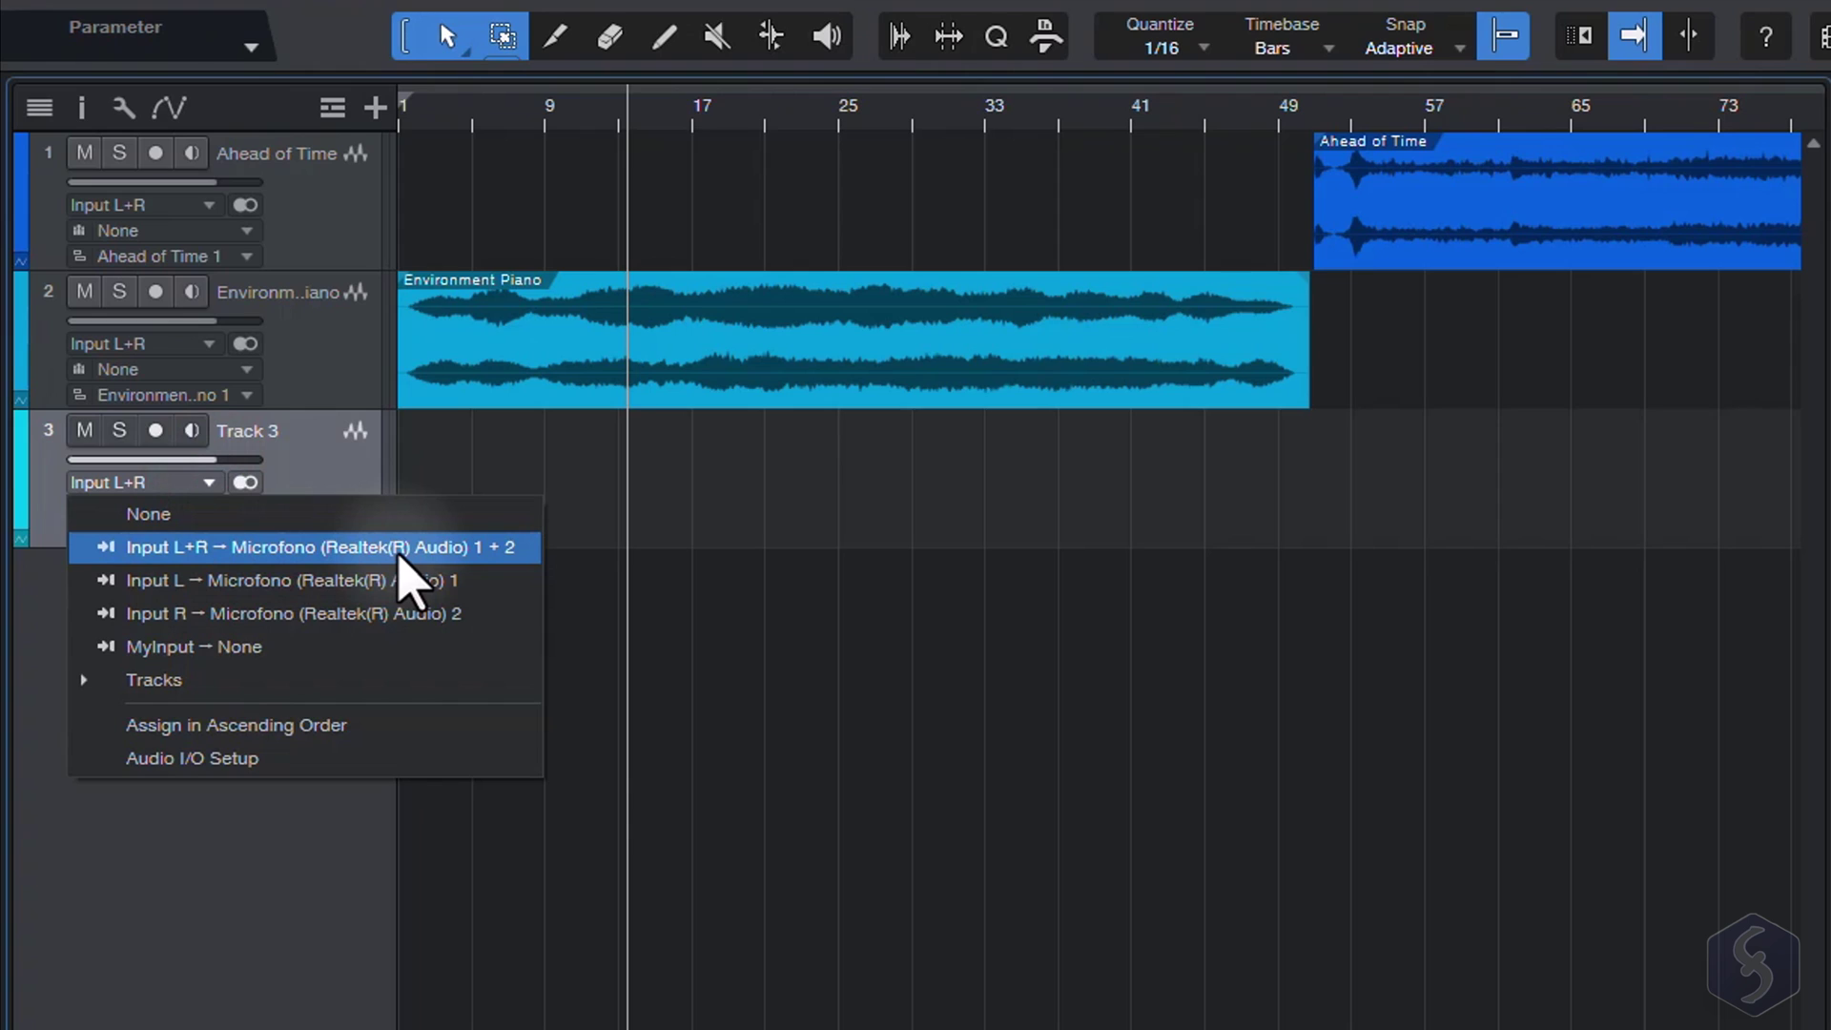
click(399, 551)
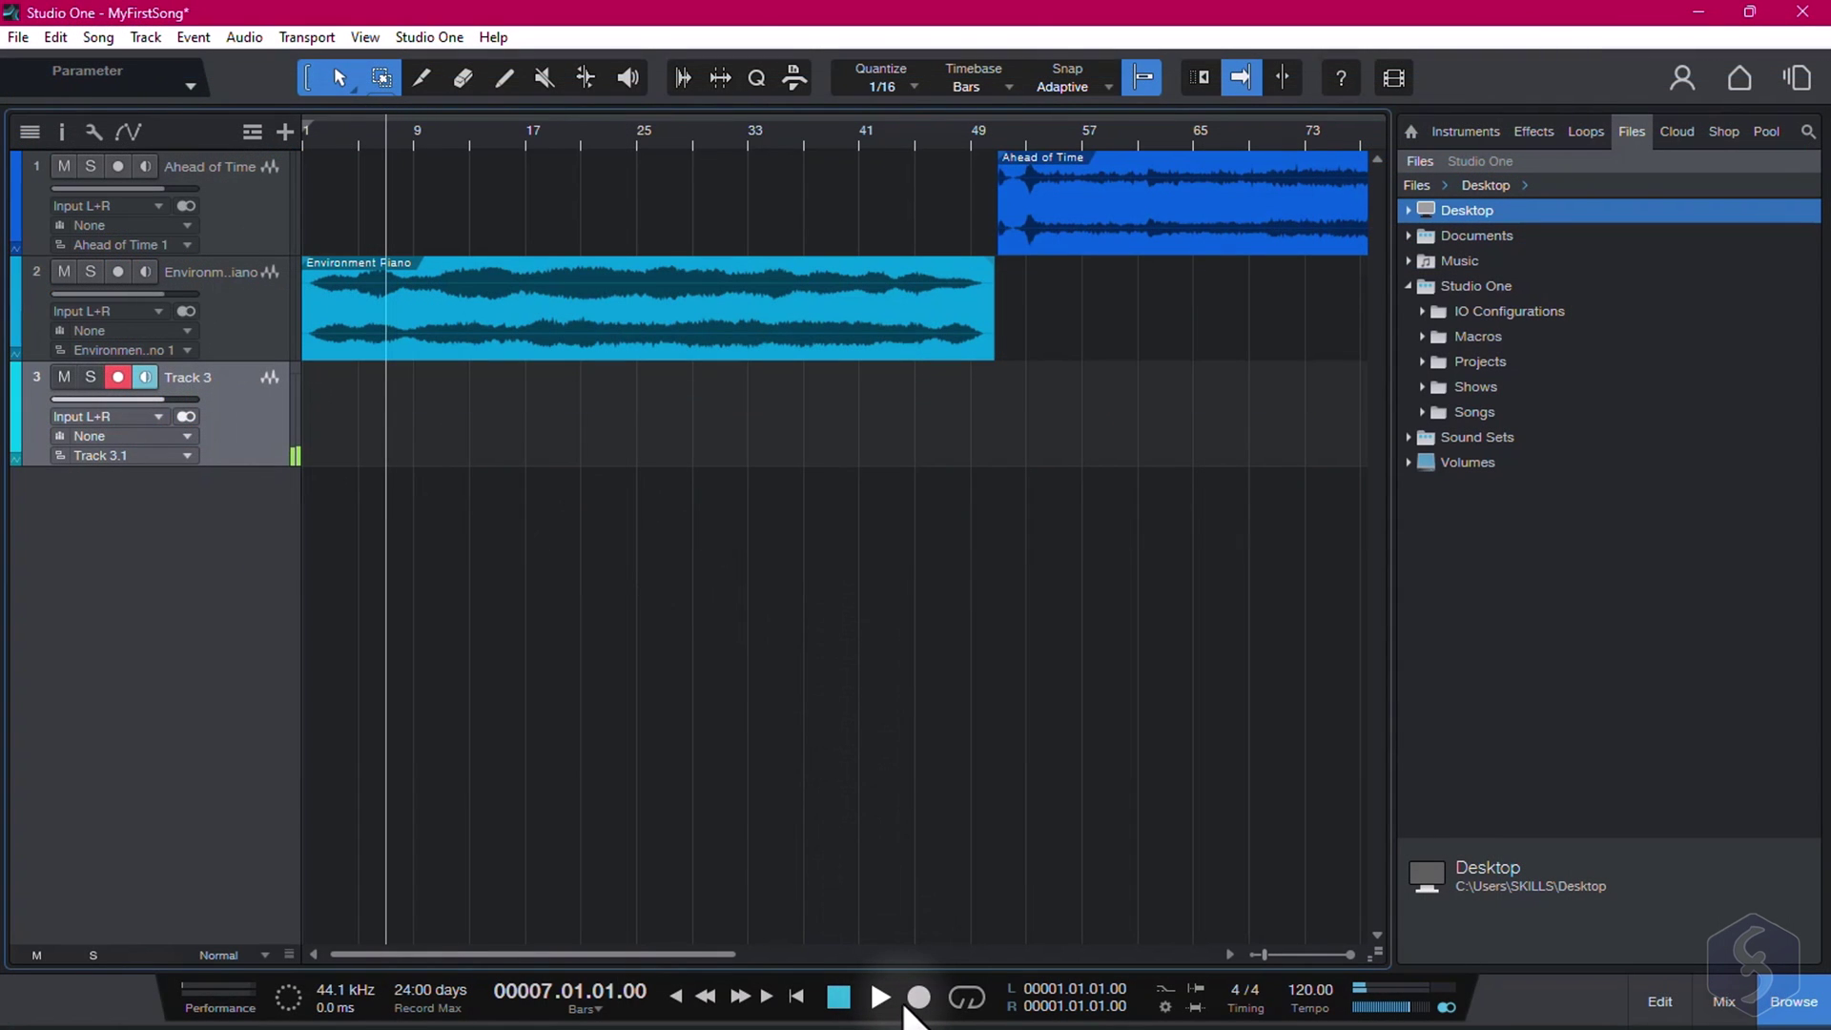
click(917, 998)
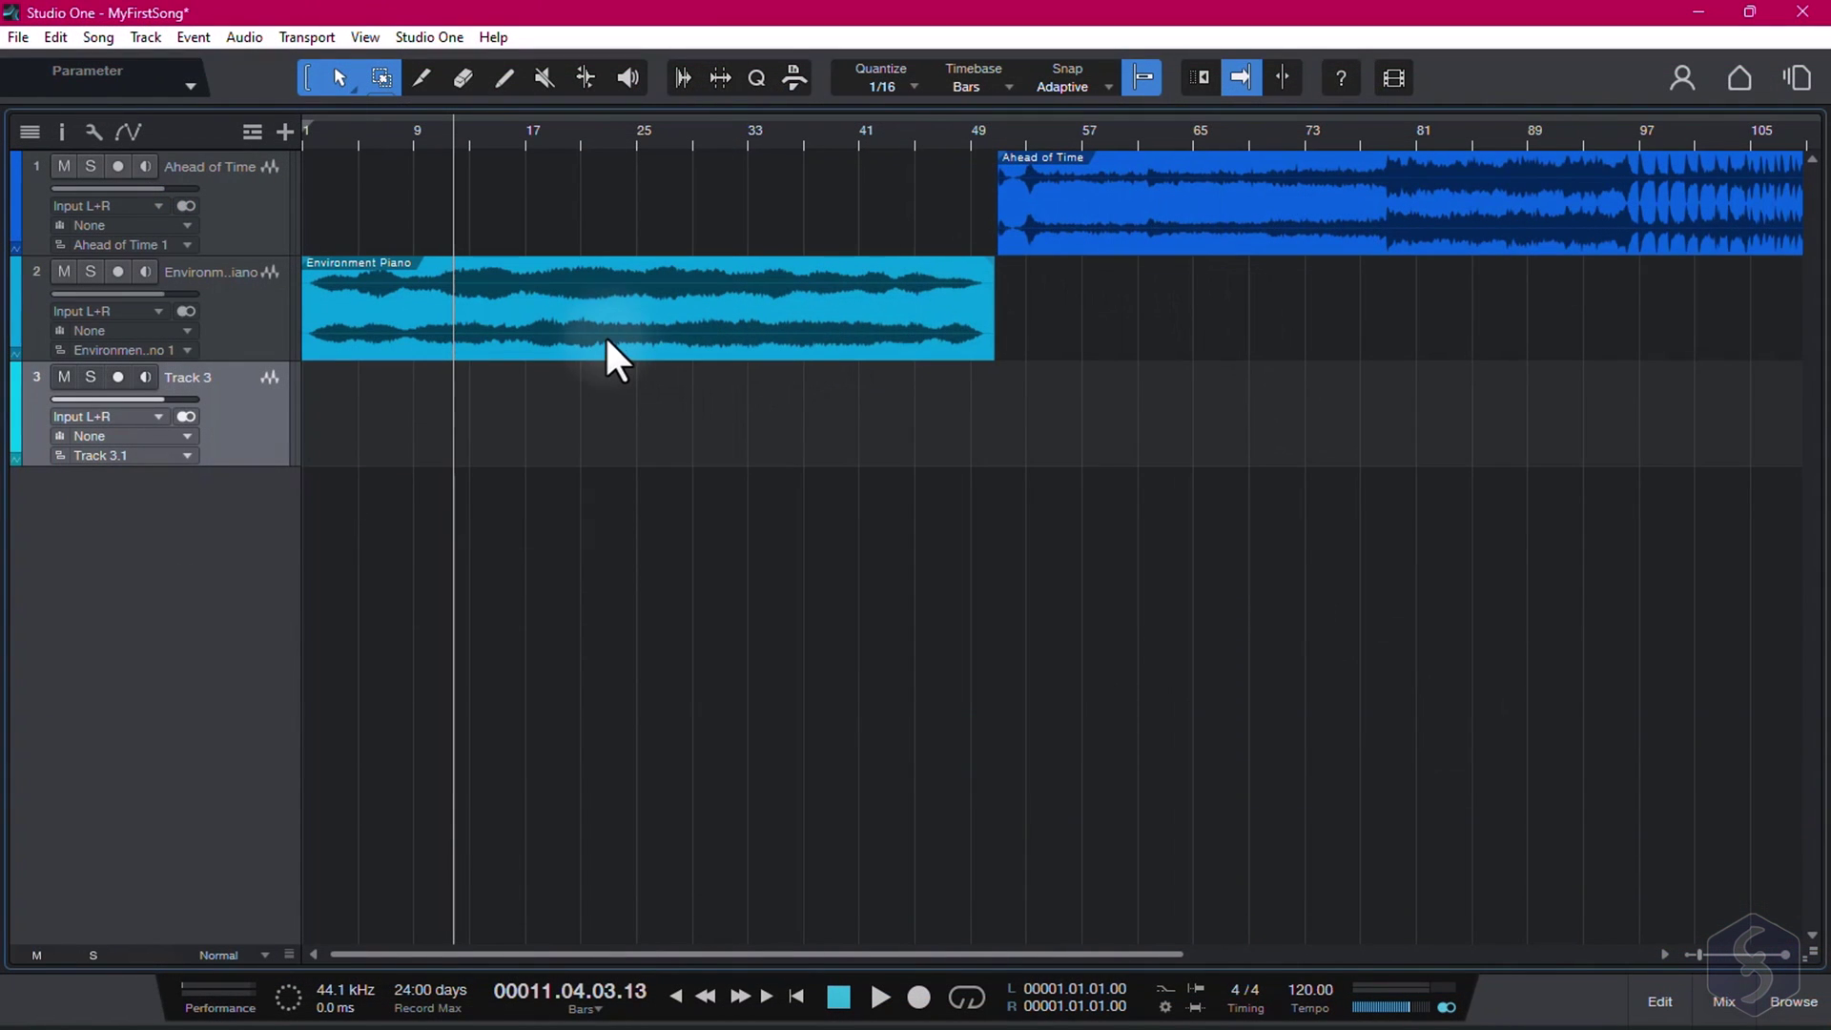
Step: Move the Ahead of Time event so it starts near bar 41
mouse_move(599, 349)
mouse_down()
mouse_move(1128, 375)
mouse_move(564, 340)
mouse_up()
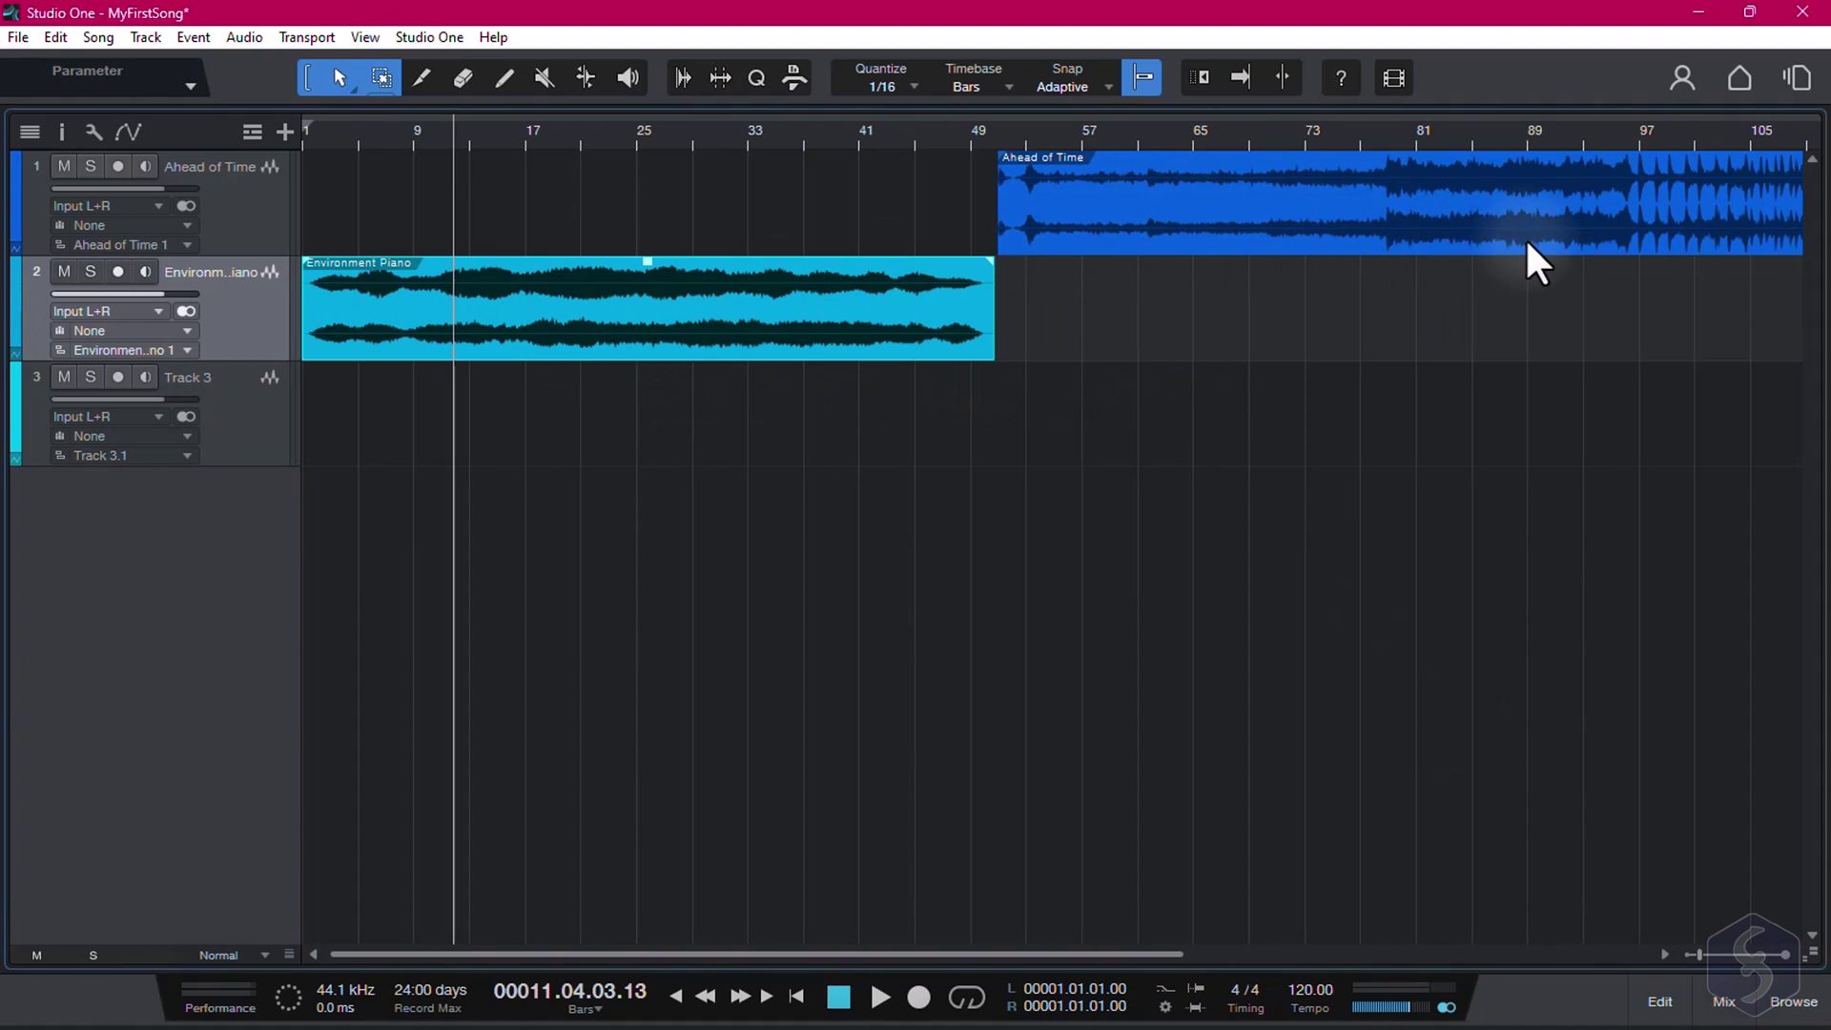
drag(1525, 243, 1357, 246)
mouse_move(654, 343)
mouse_down()
mouse_move(1192, 446)
mouse_move(665, 335)
mouse_up()
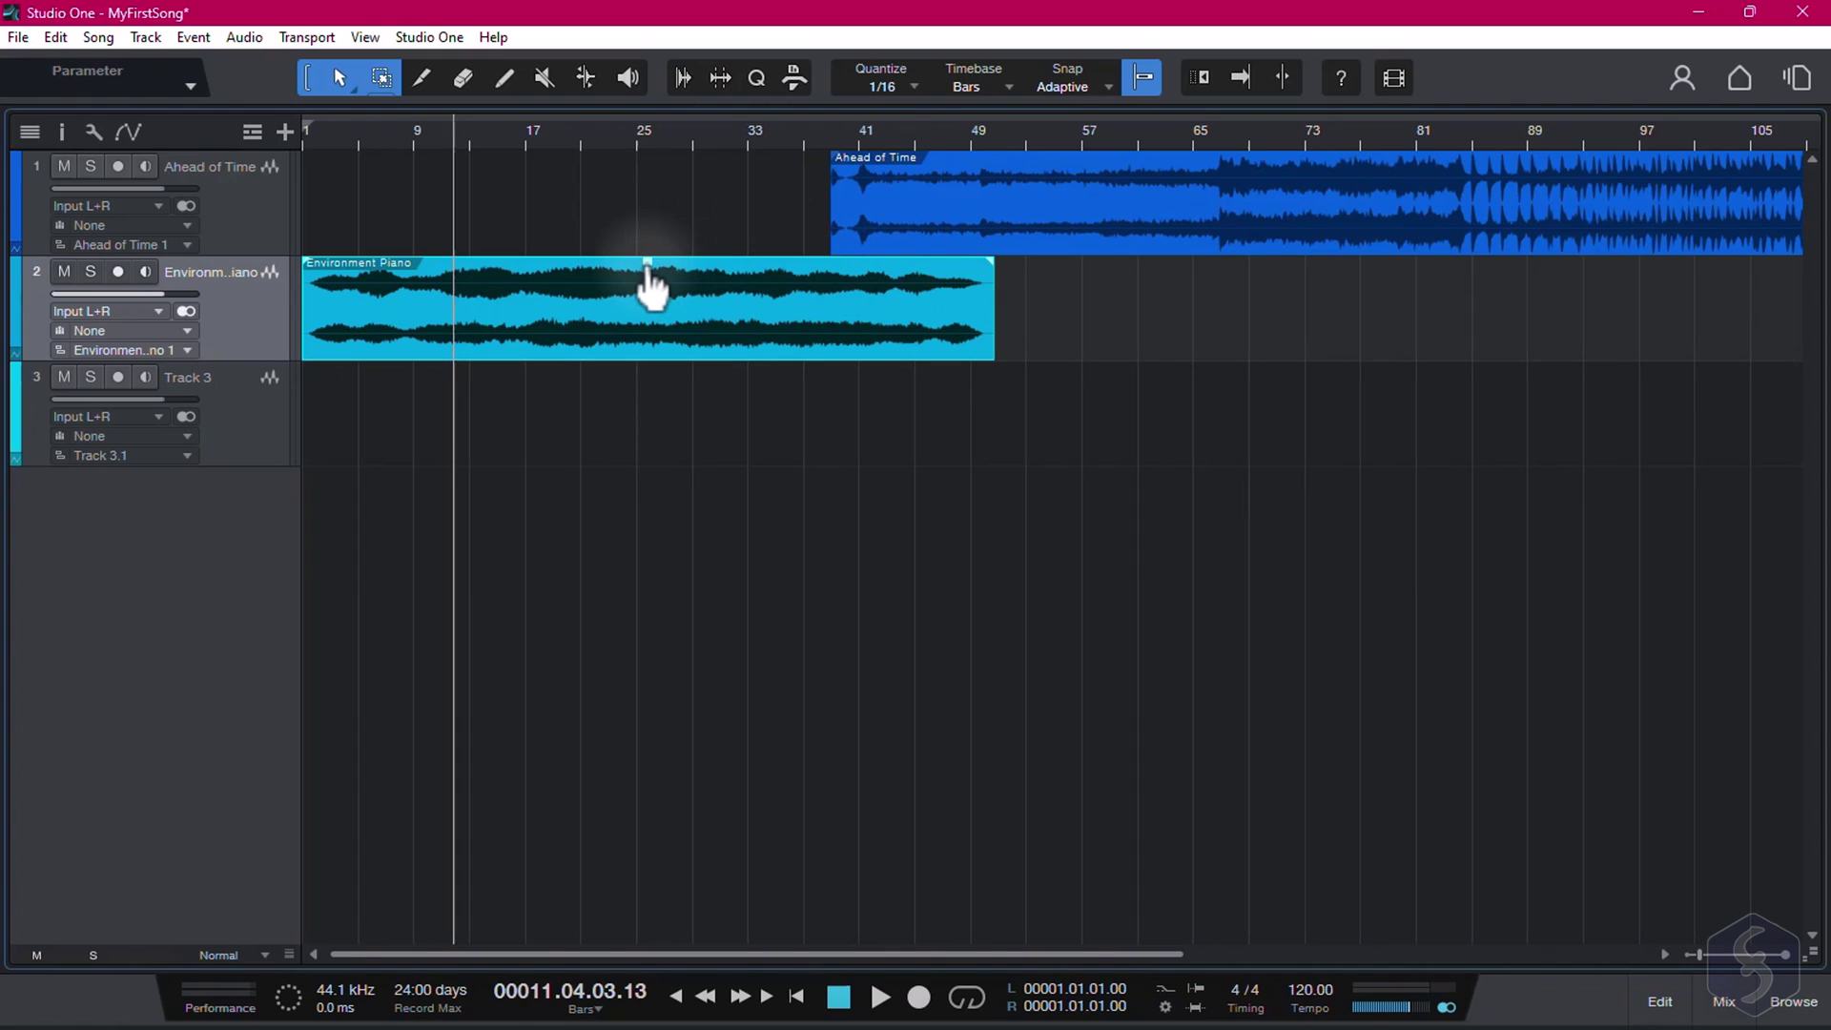
Step: Lower the Environment Piano event's volume to -6.2 dB, listening back from bar 20
drag(648, 277, 650, 260)
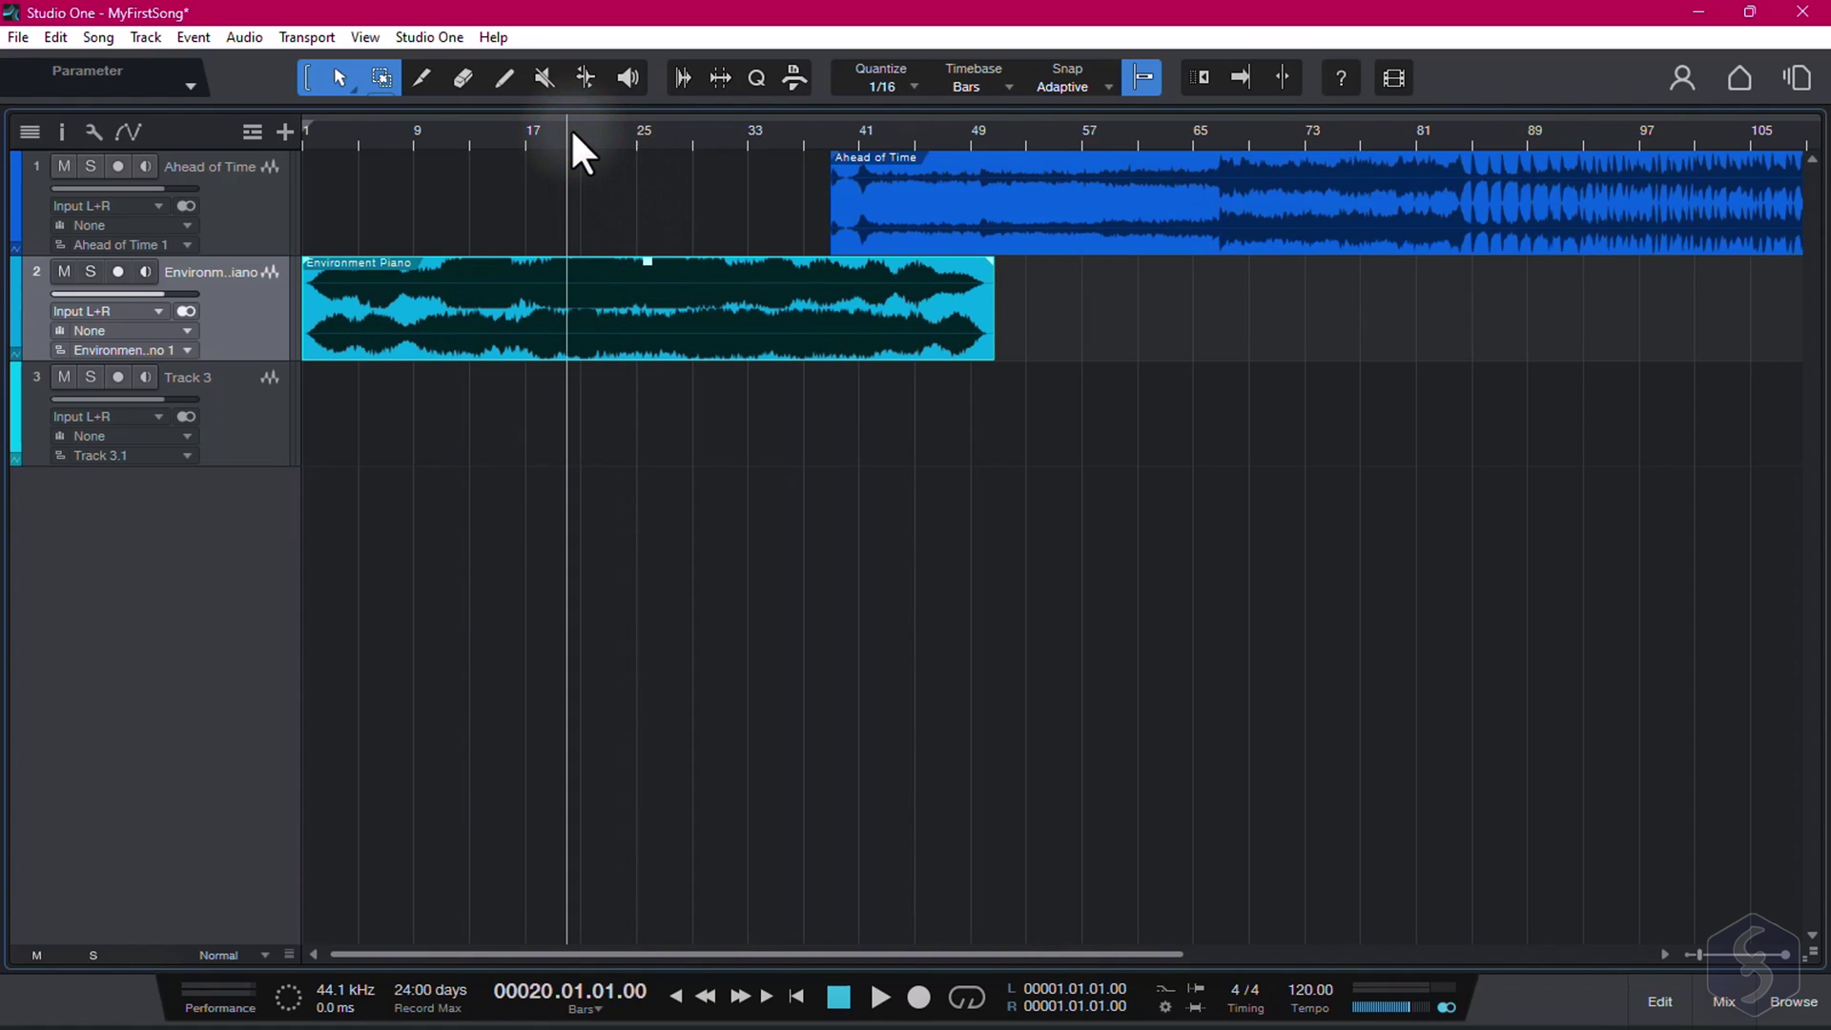
key(space)
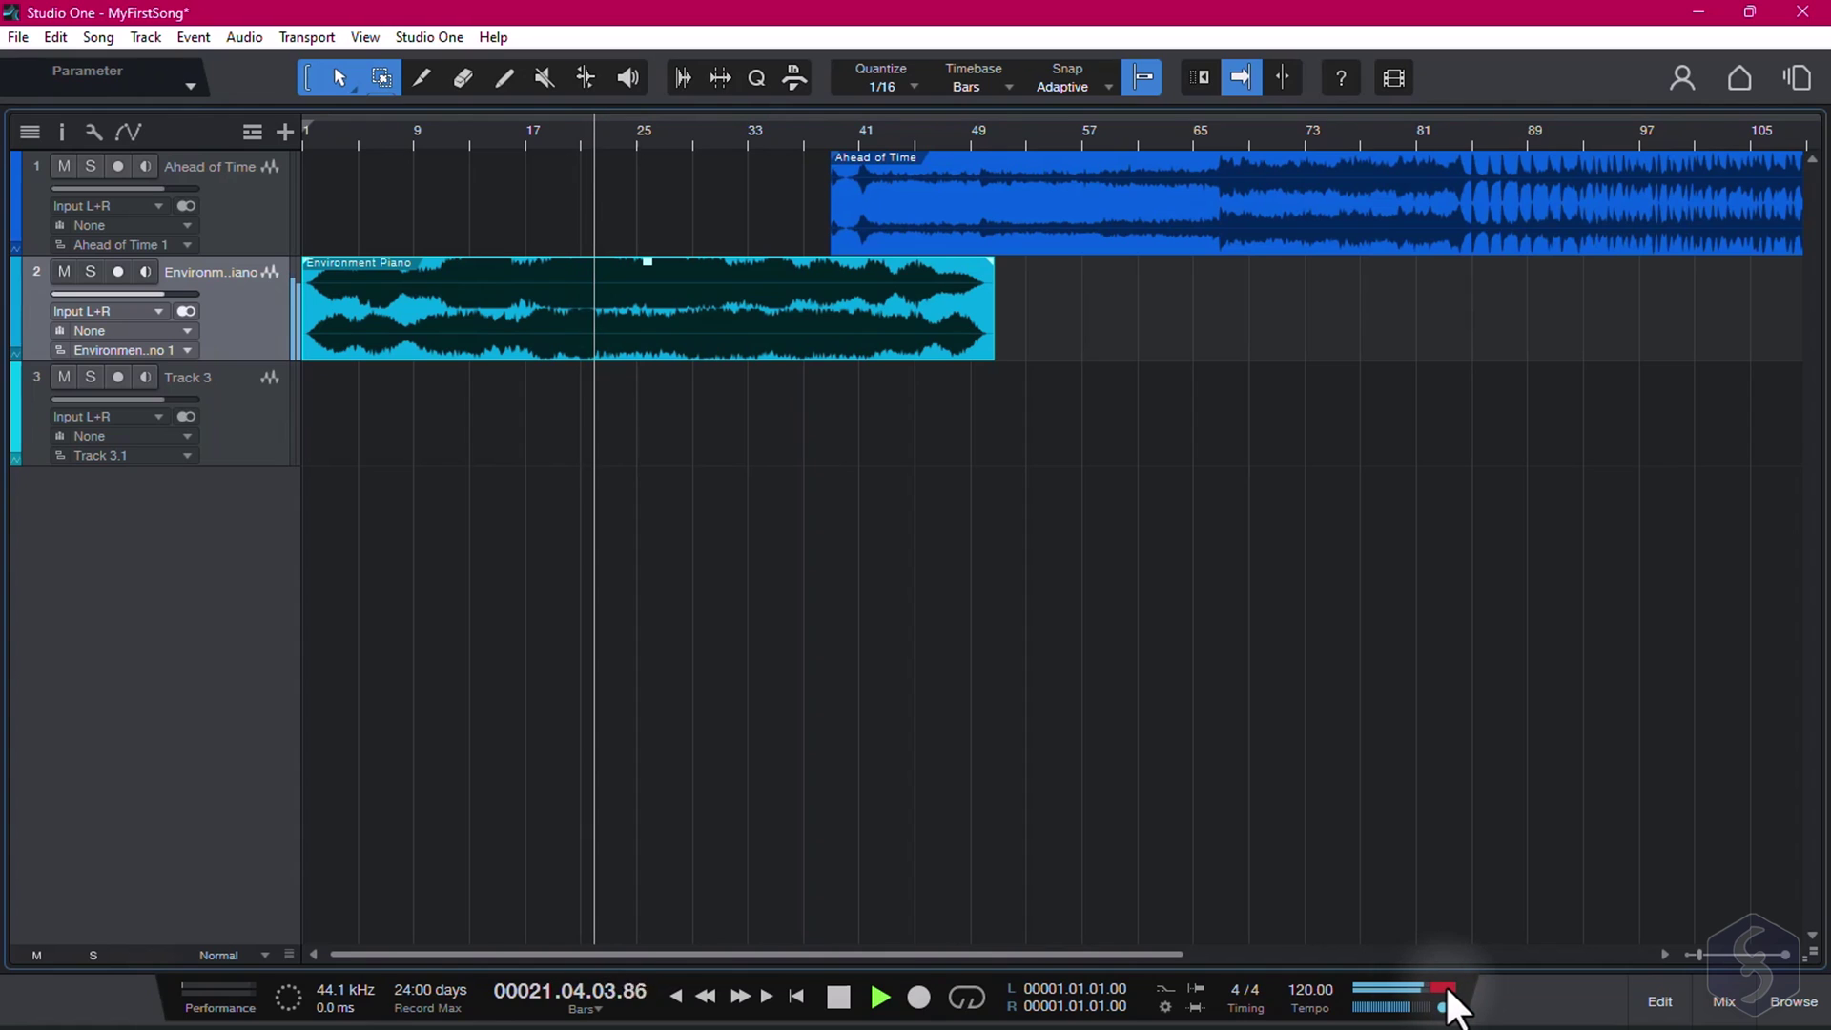
key(space)
drag(647, 263, 655, 314)
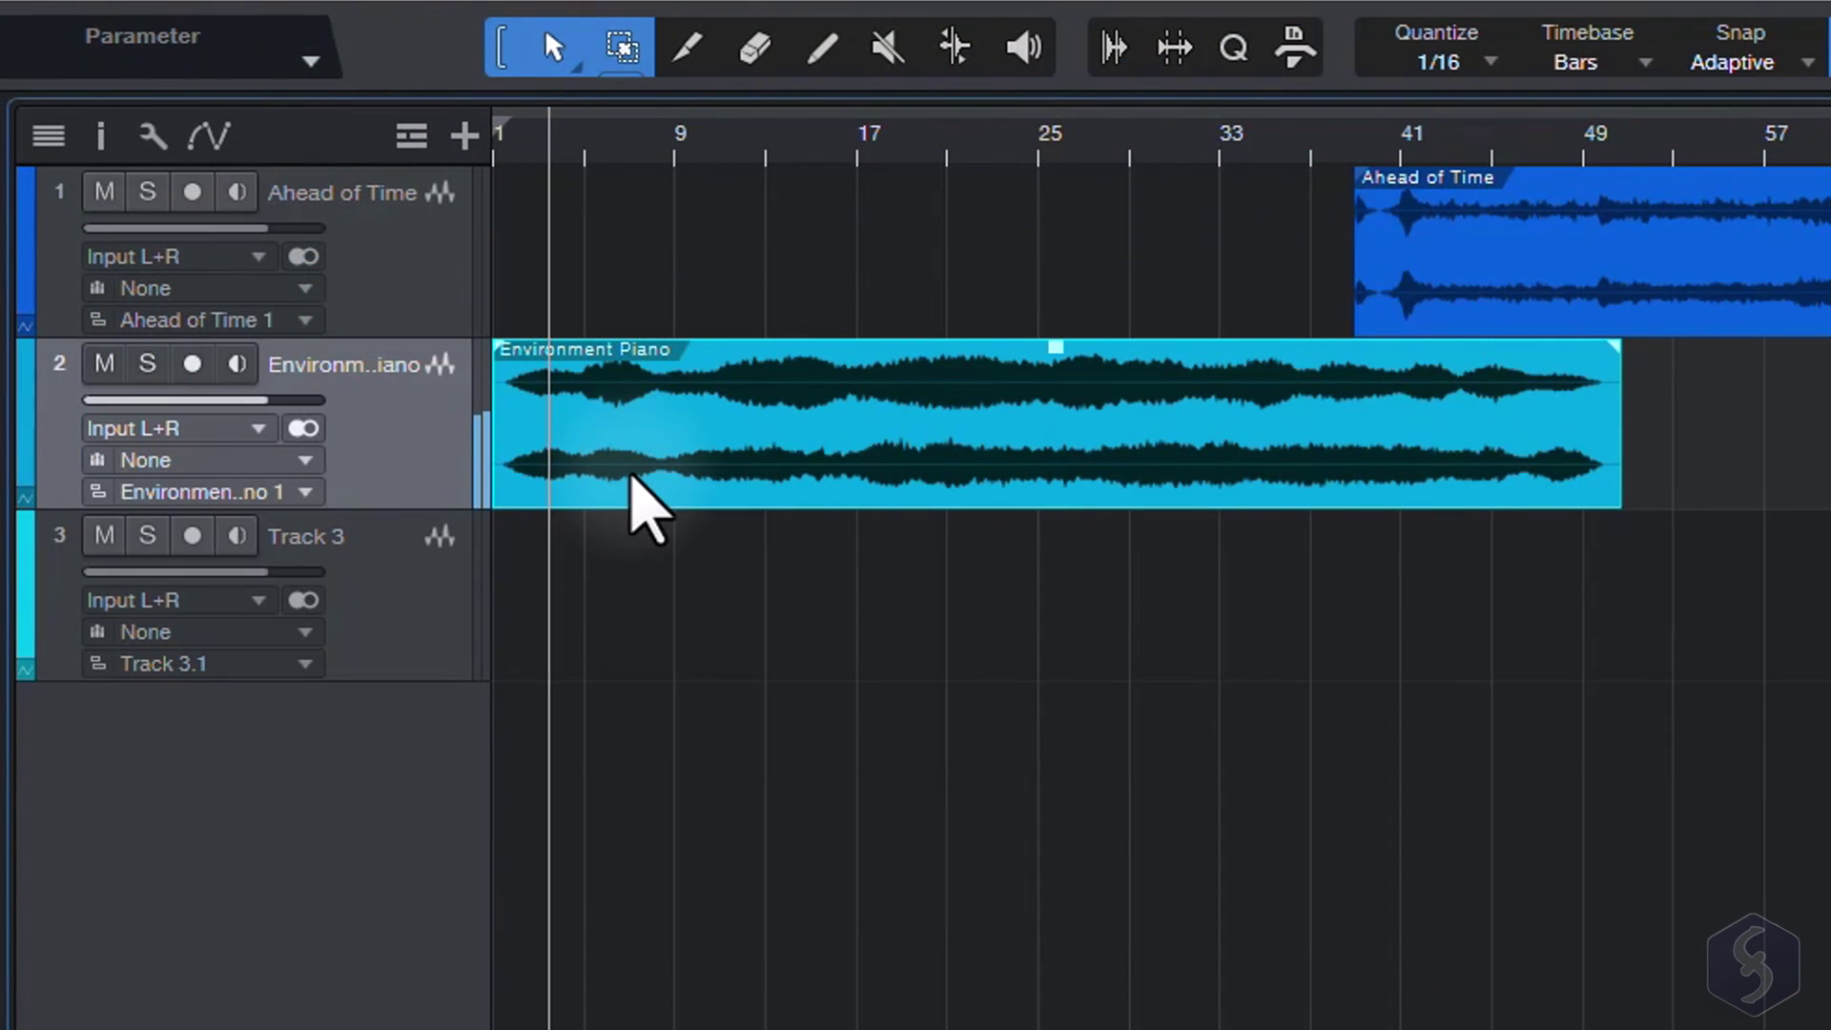
Step: Give Environment Piano a roughly 20-second exponential fade-in
drag(497, 350, 722, 381)
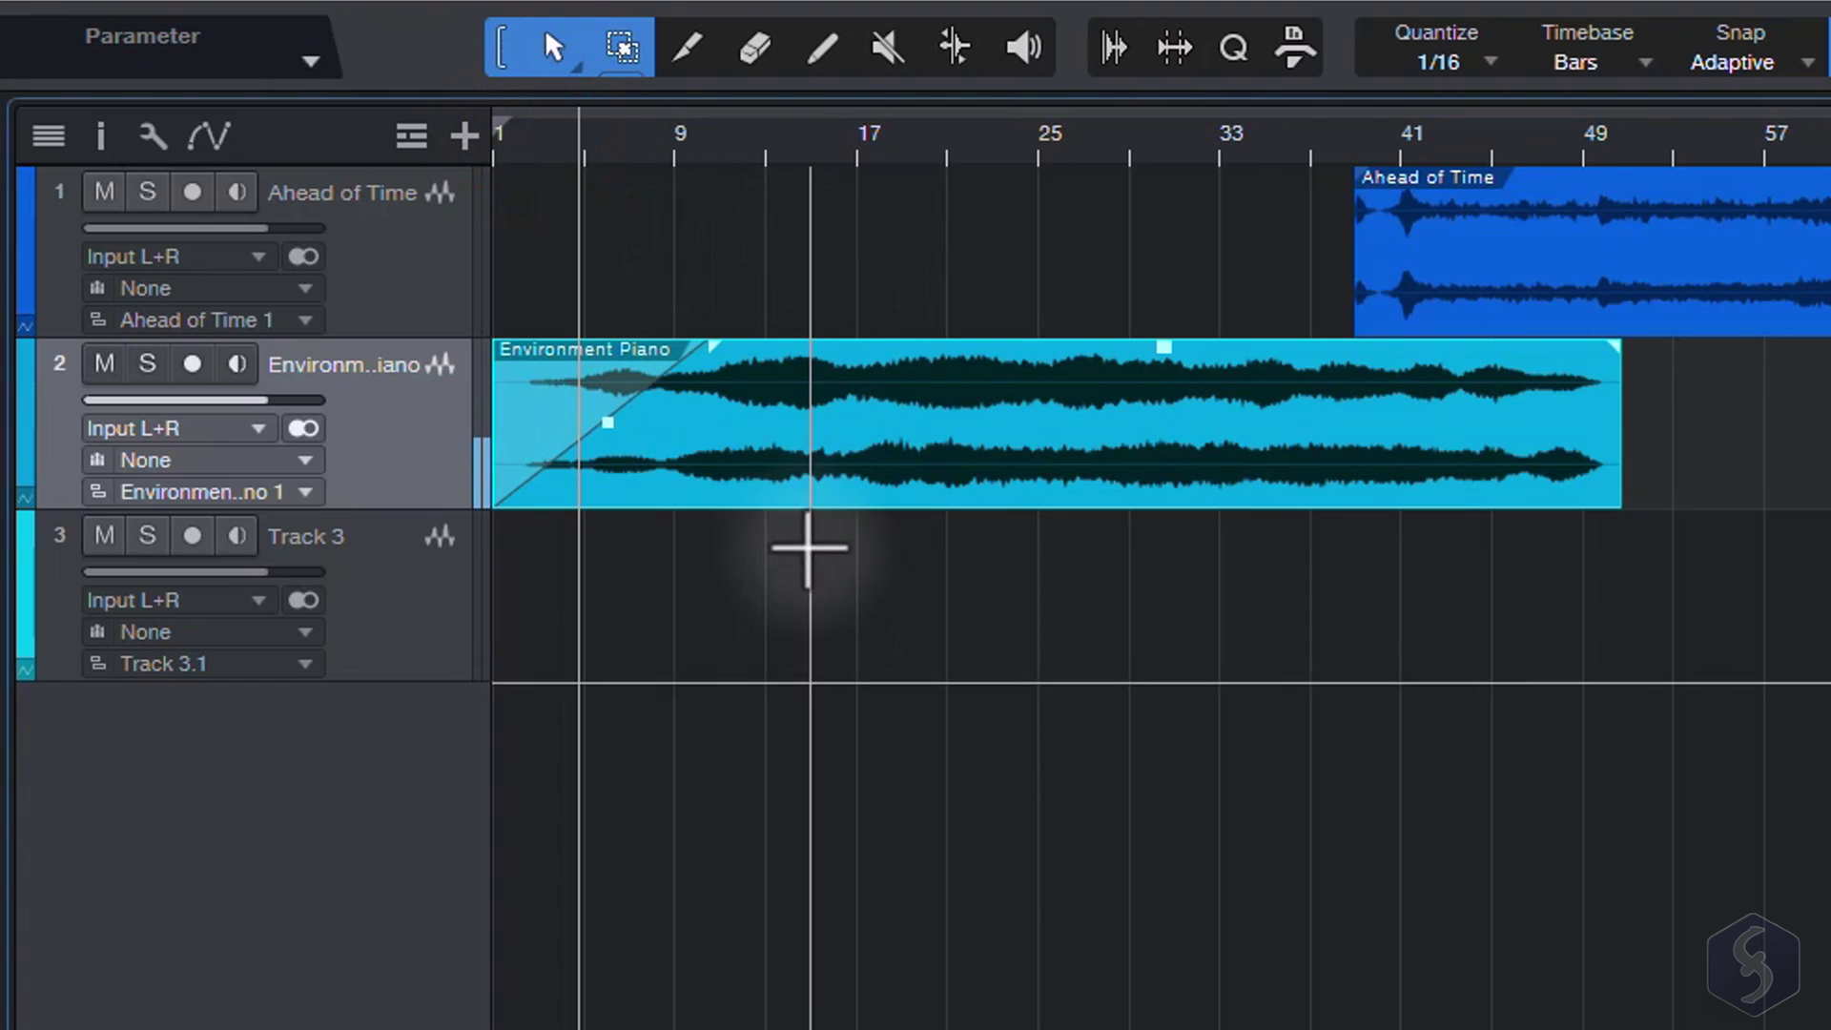
mouse_move(716, 345)
mouse_down()
mouse_move(624, 357)
mouse_move(732, 383)
mouse_move(852, 382)
mouse_move(714, 374)
mouse_up()
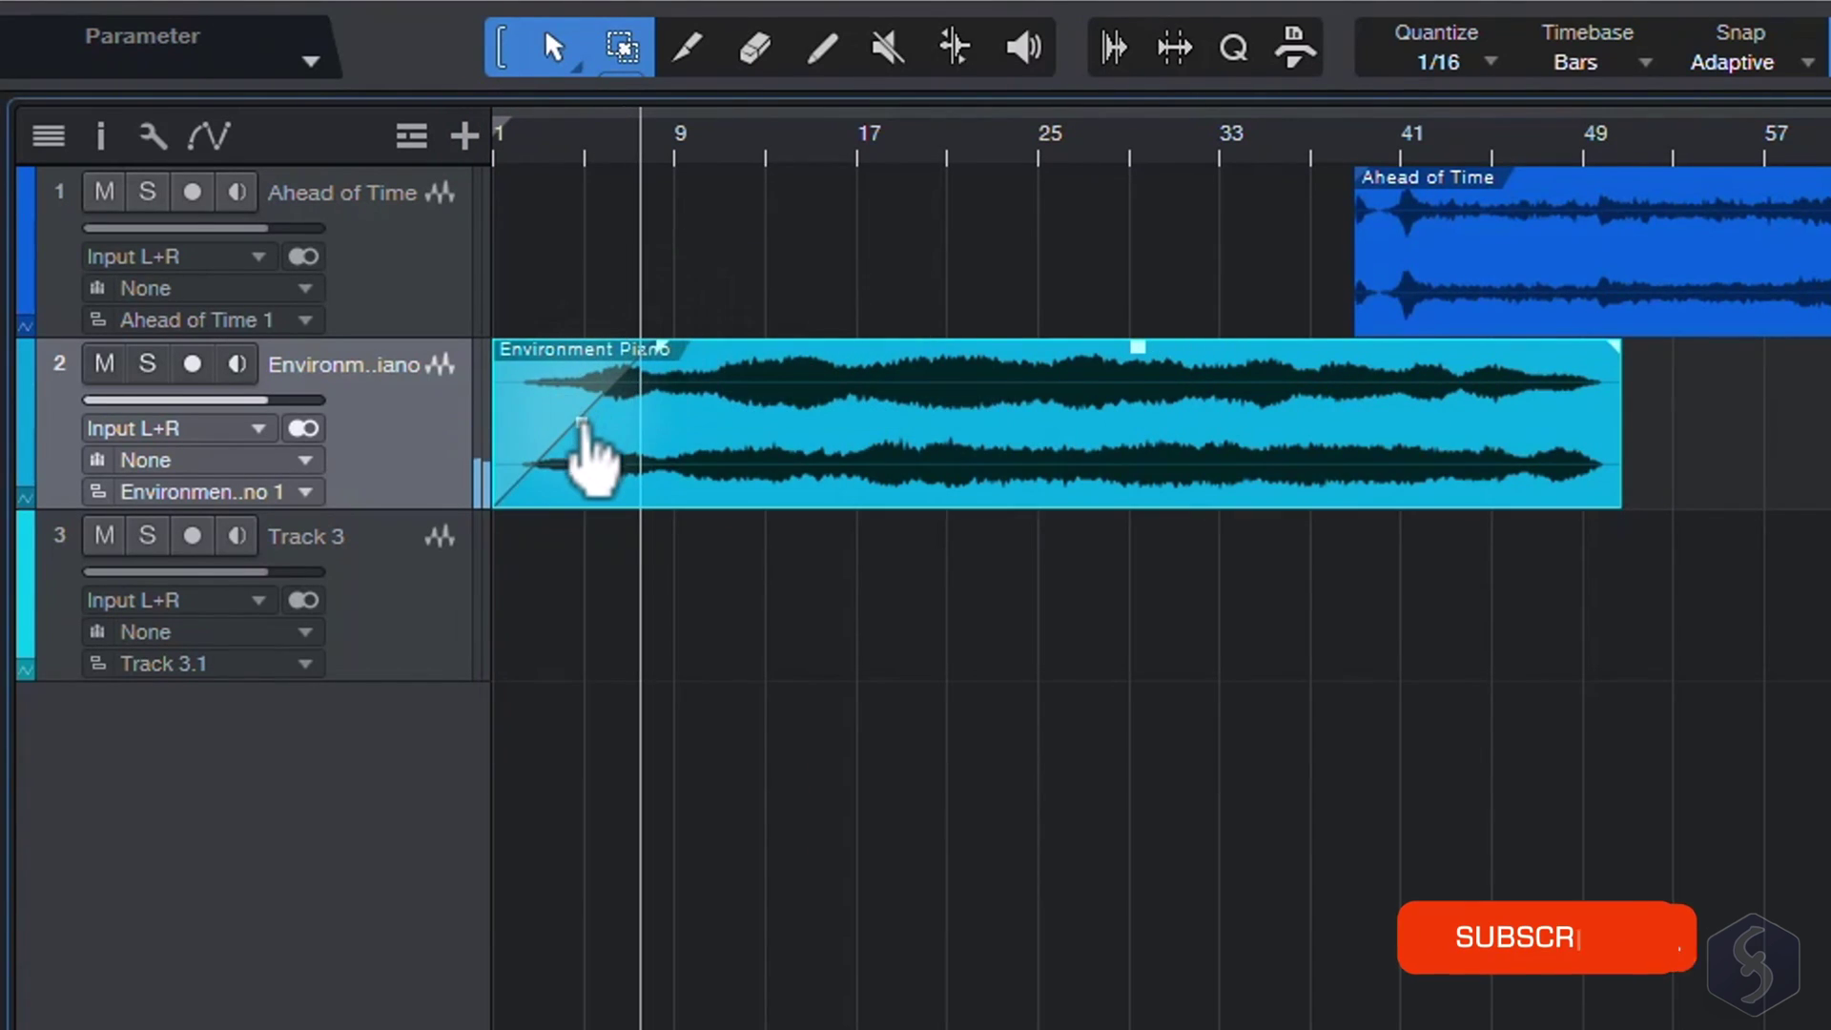
mouse_move(584, 425)
mouse_down()
mouse_move(629, 496)
mouse_move(560, 392)
mouse_move(589, 409)
mouse_up()
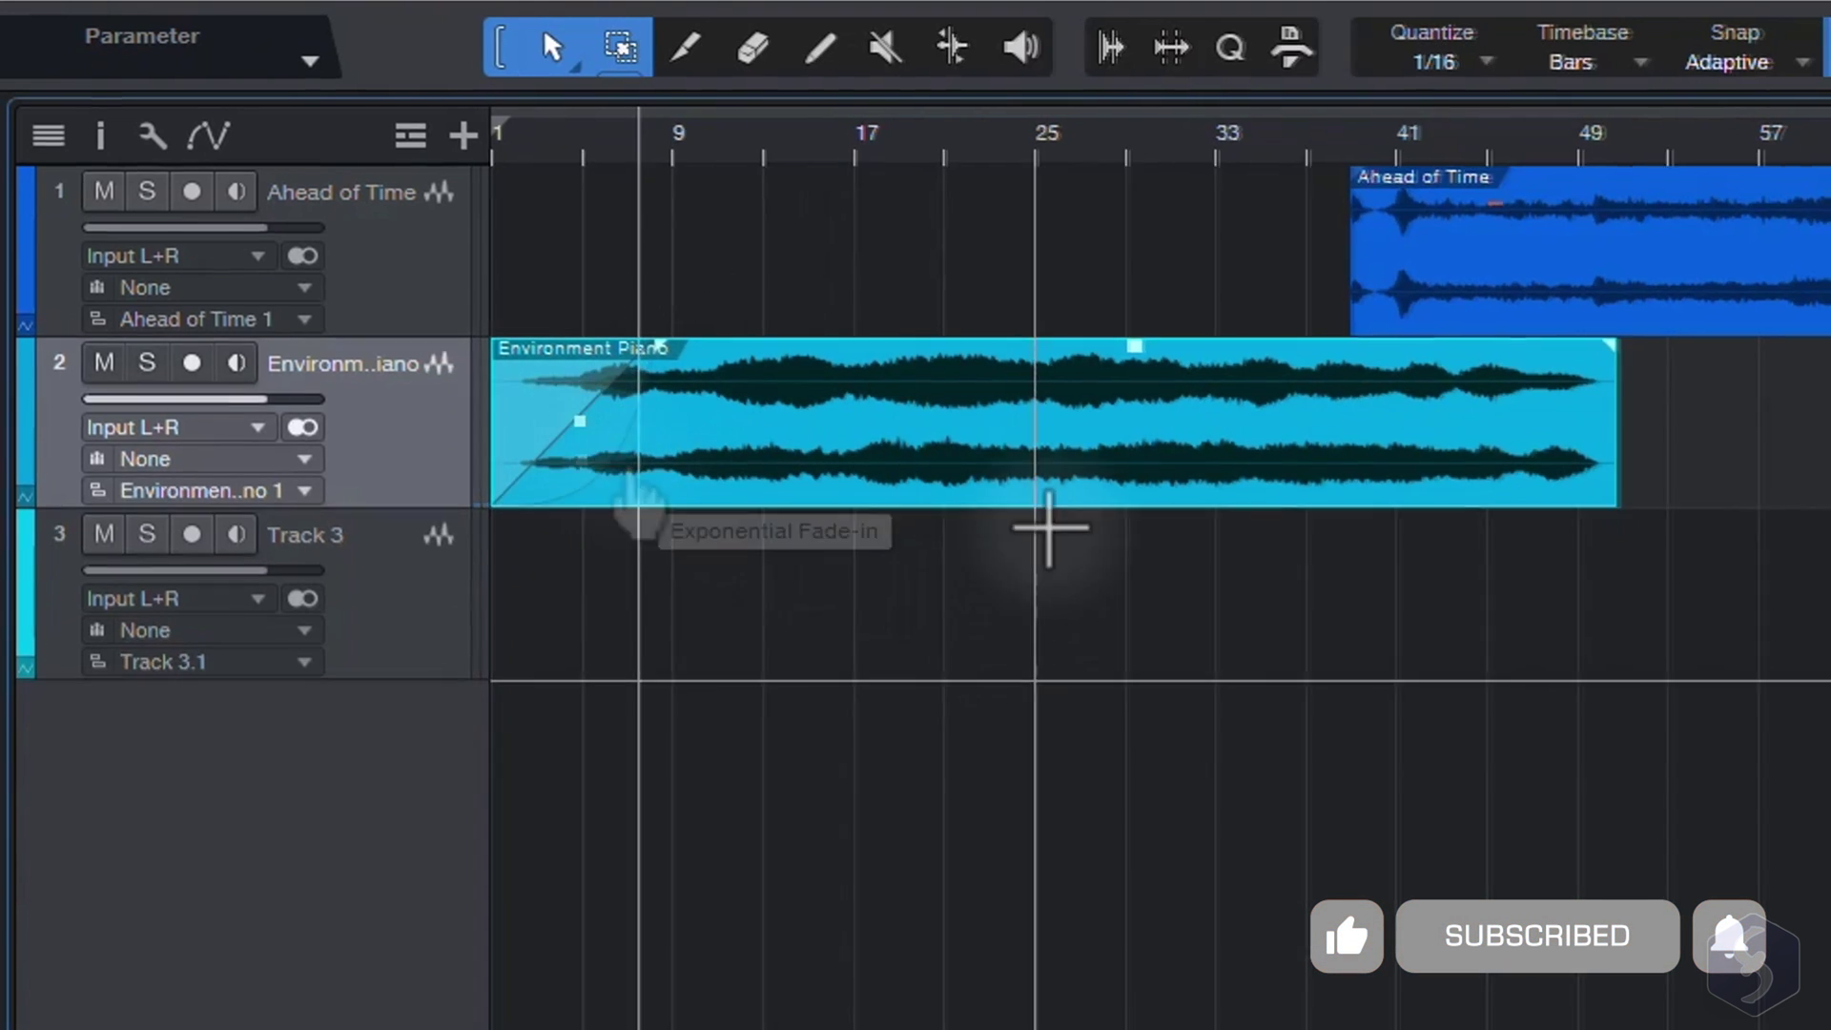
Step: Cut the Environment Piano event and paste it on track 2 at bar 23
right_click(1059, 428)
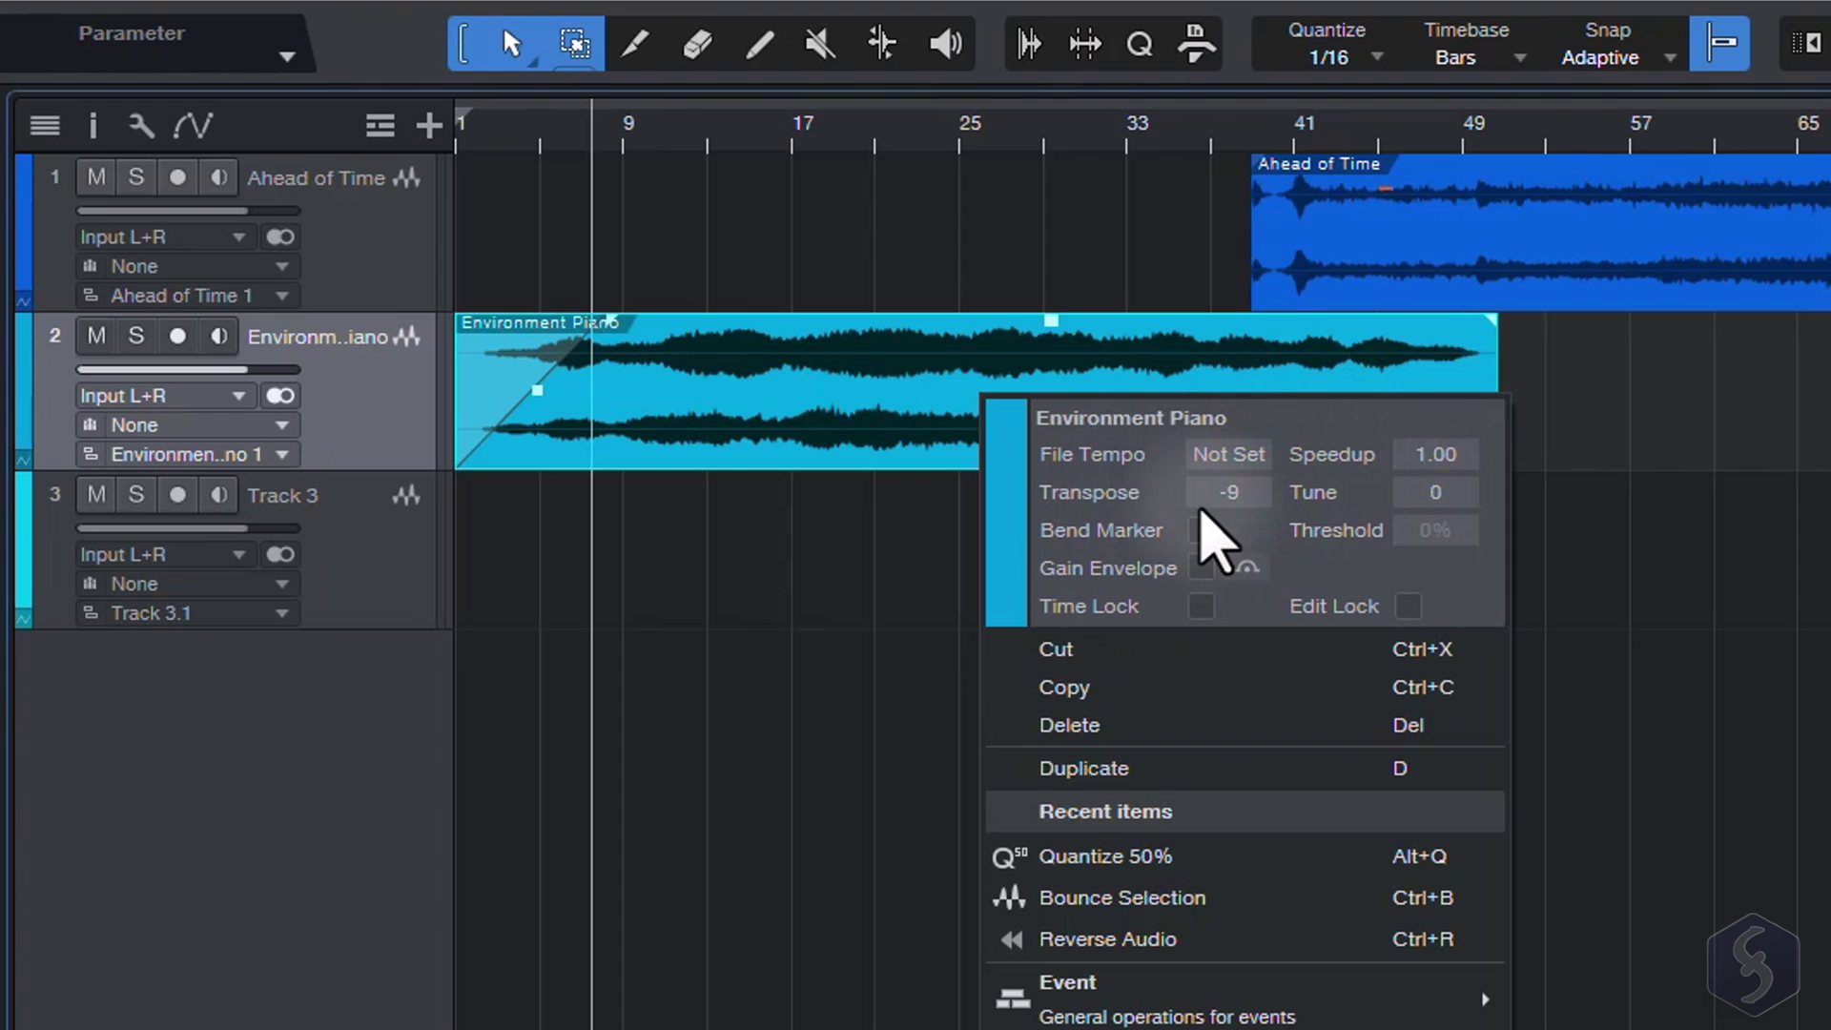
click(861, 707)
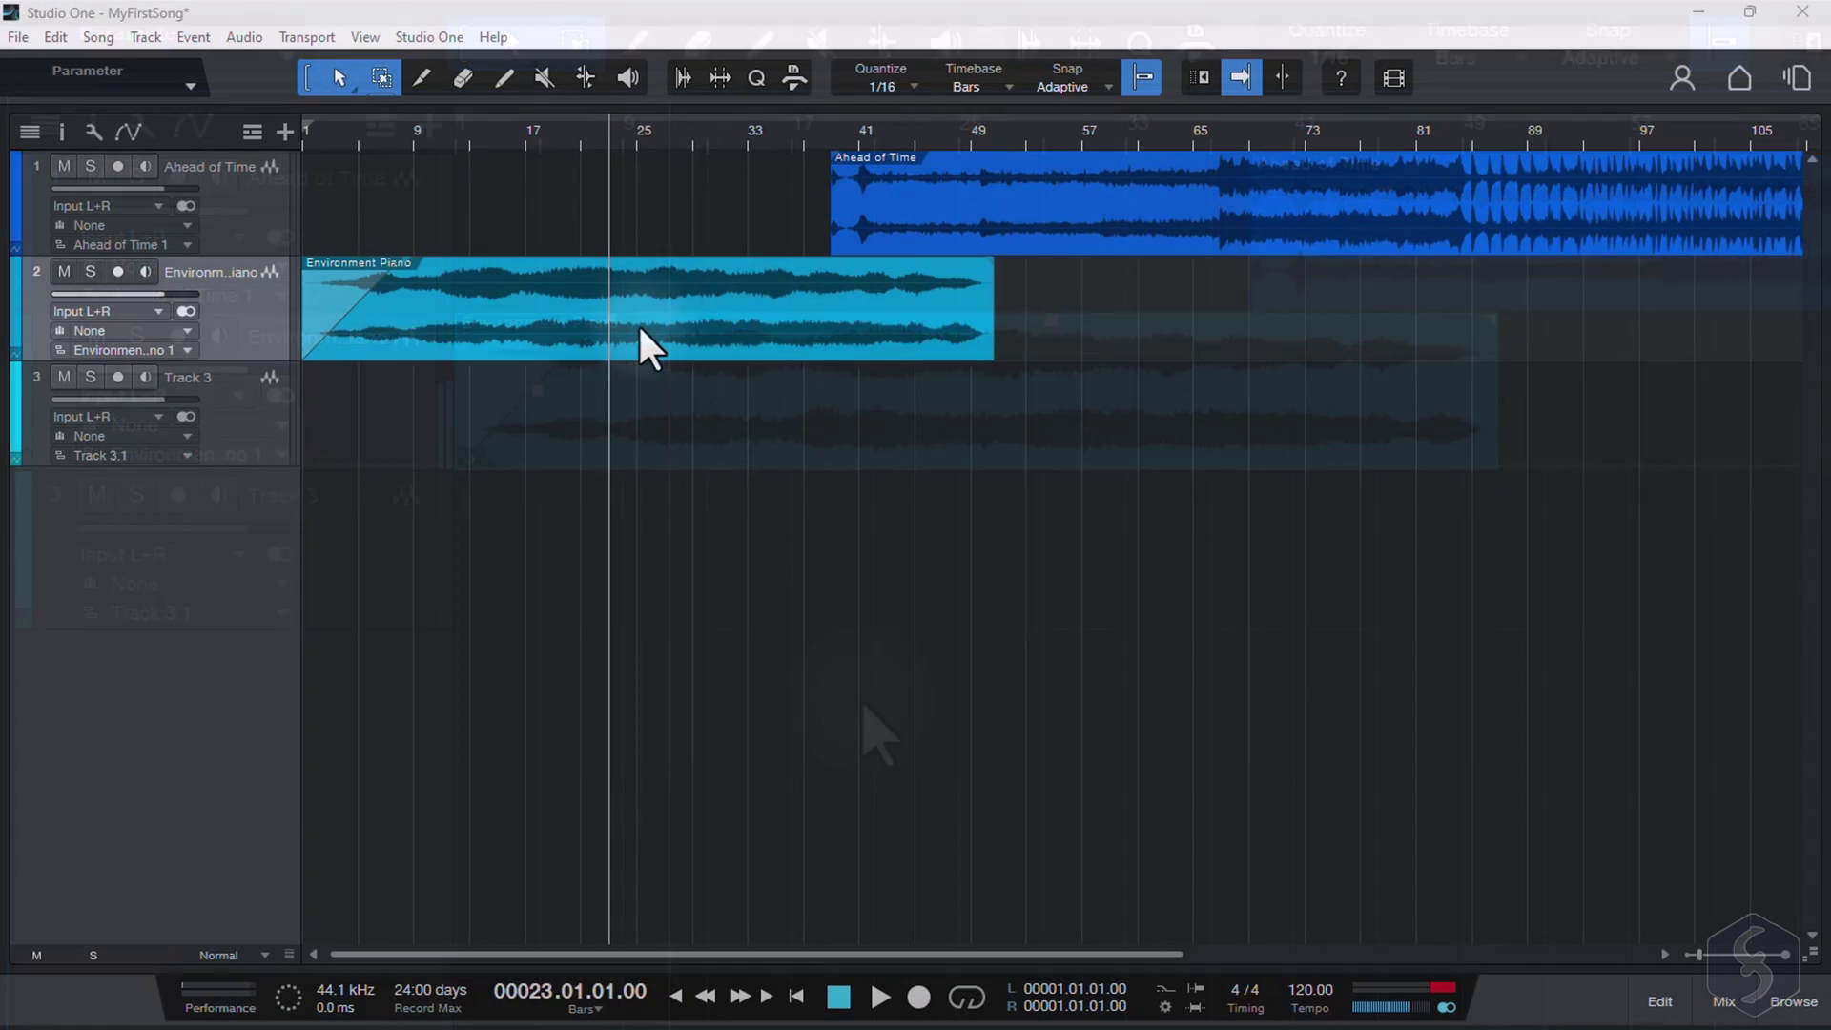
right_click(970, 444)
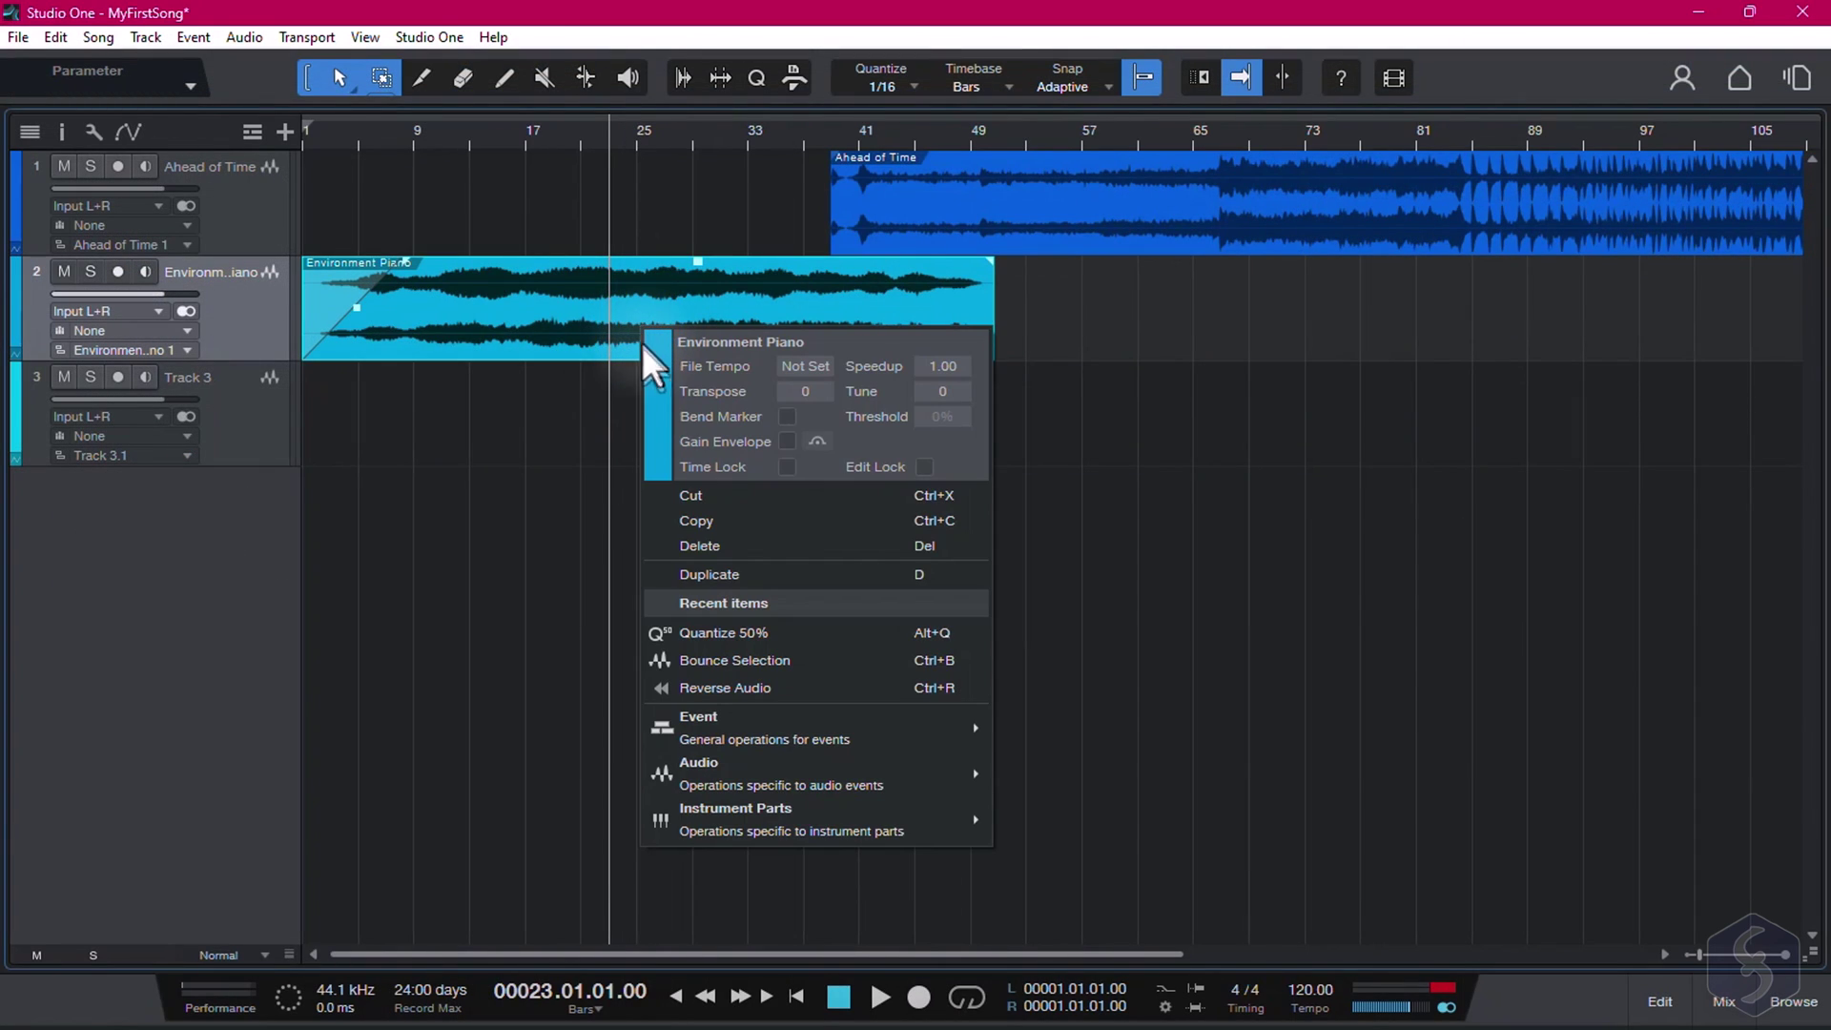
click(734, 495)
right_click(620, 298)
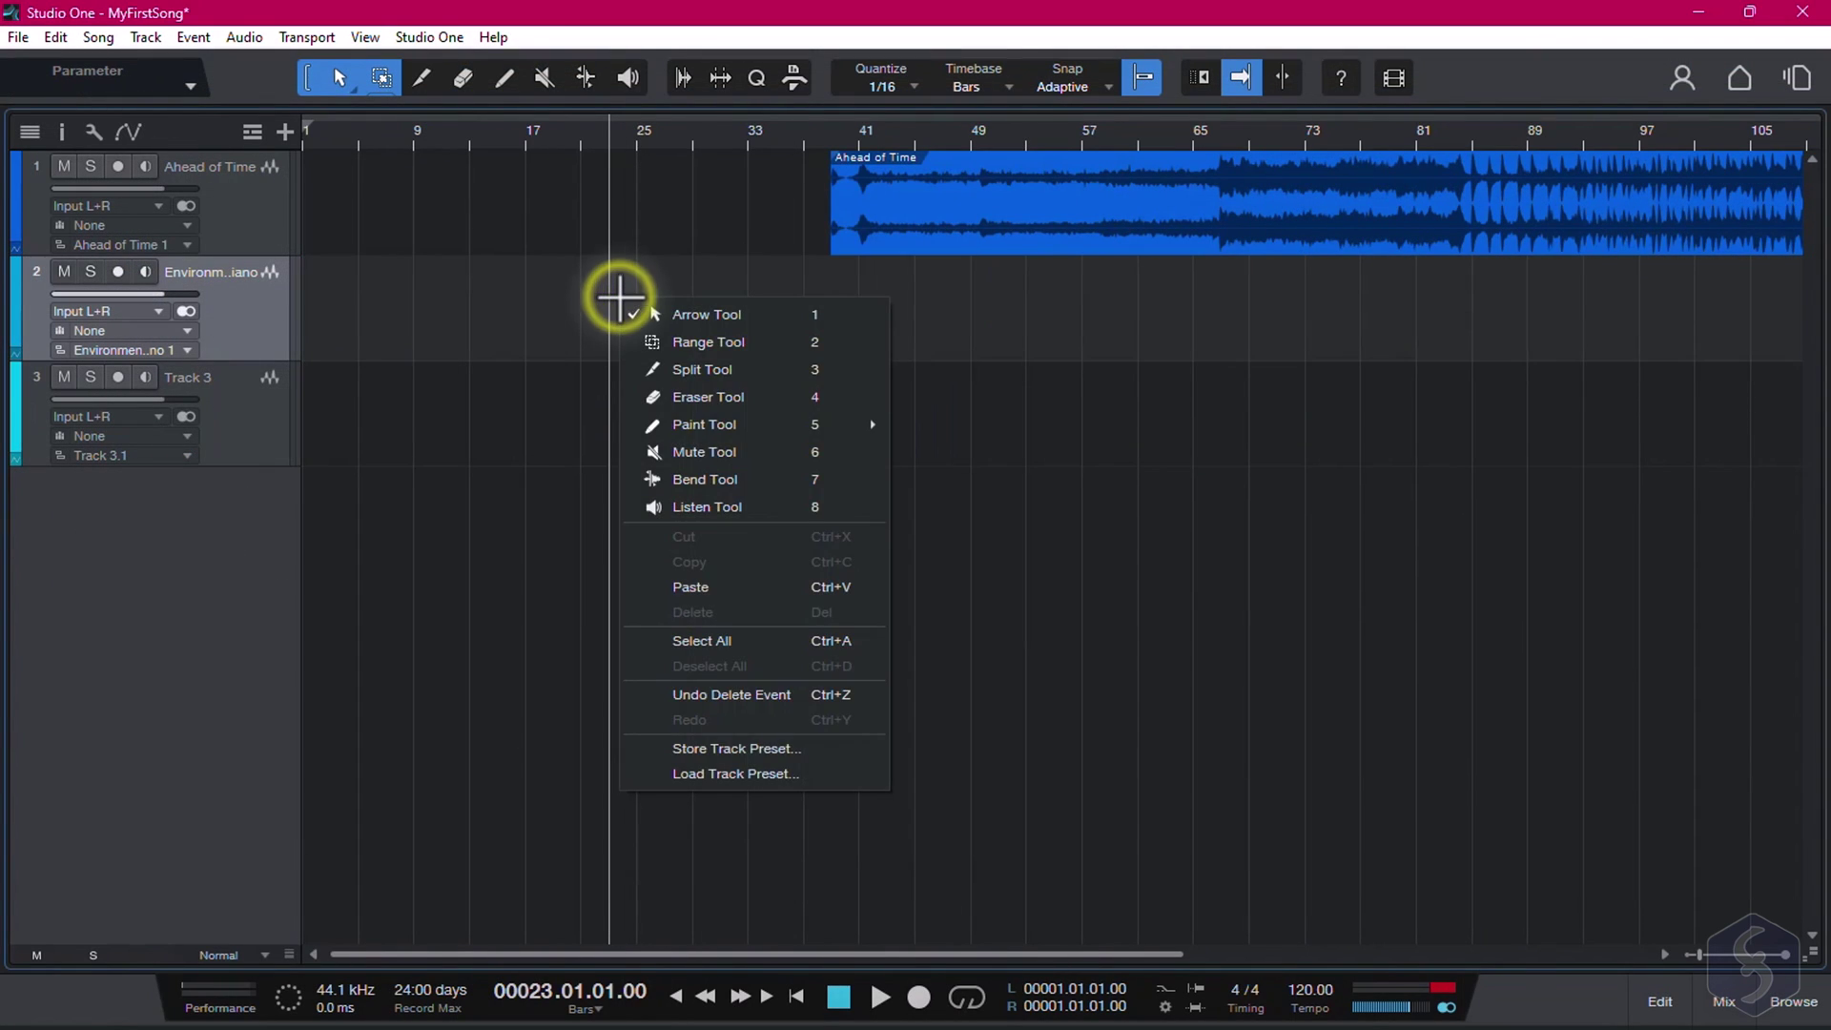
click(707, 585)
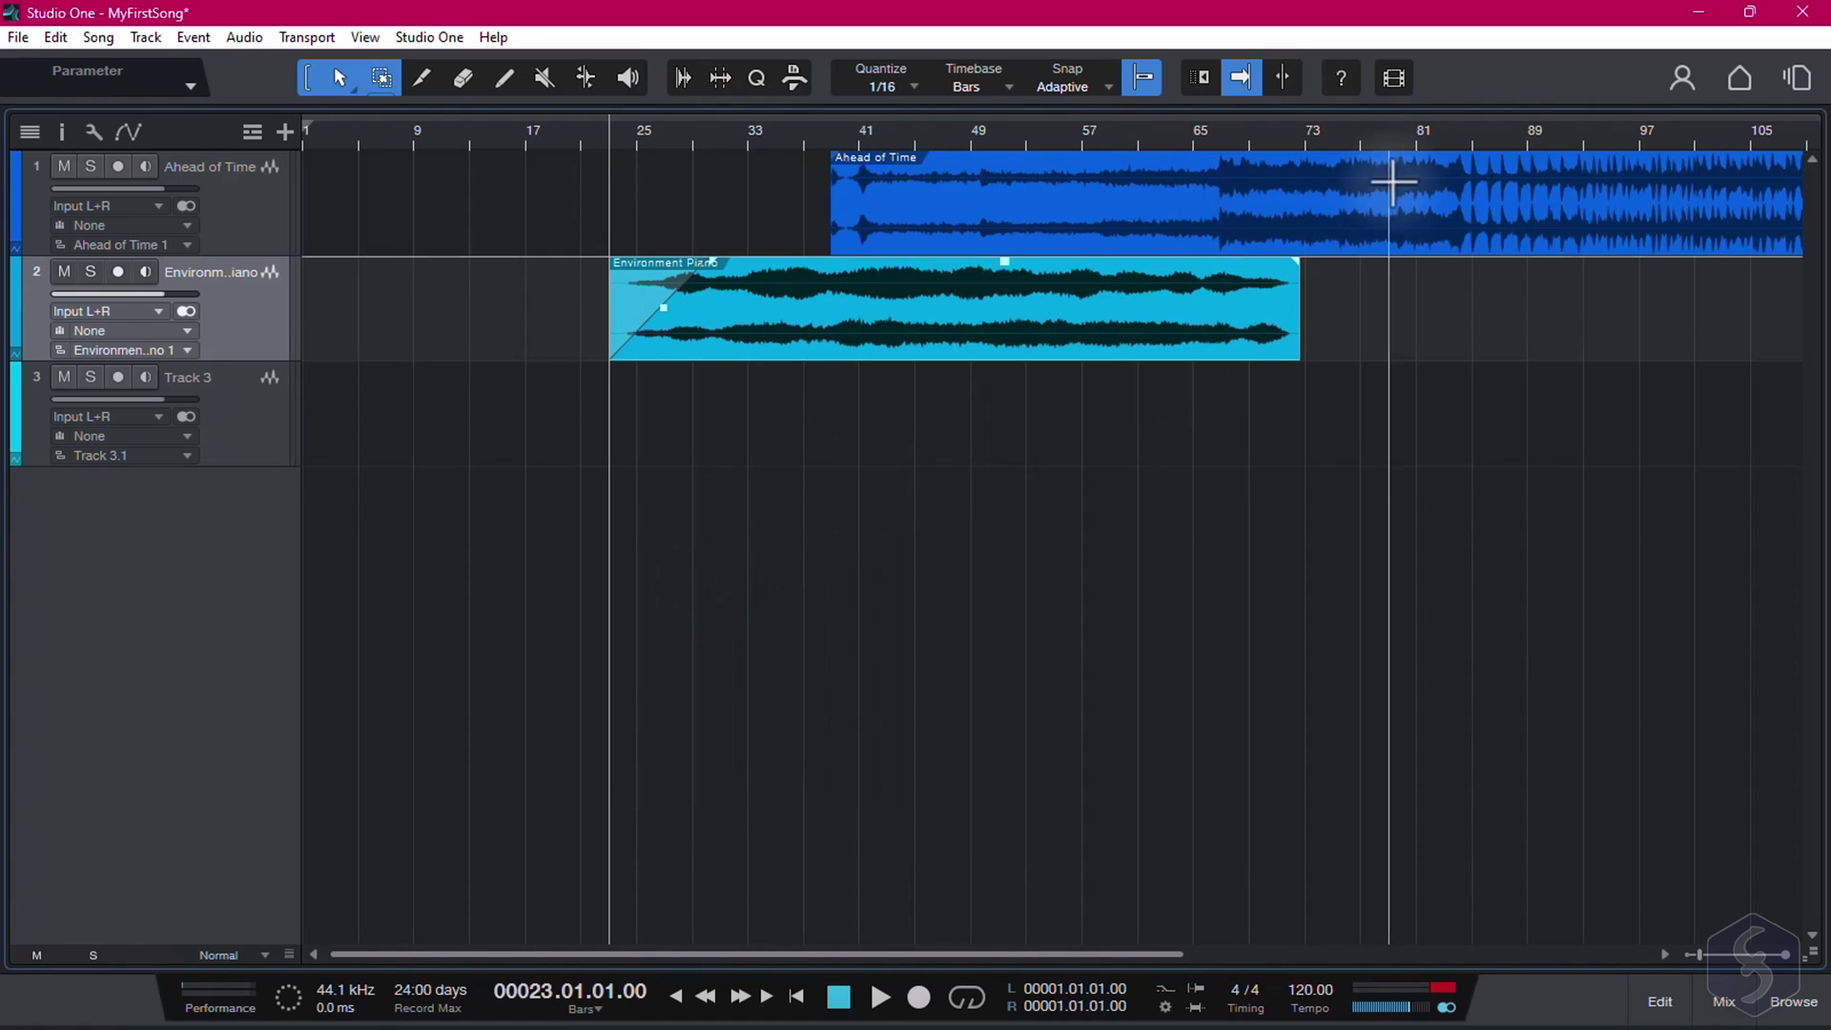
key(w)
Step: Range-cut a section from bar 42, paste it at bar 89, then undo both actions
drag(672, 303, 753, 303)
right_click(753, 304)
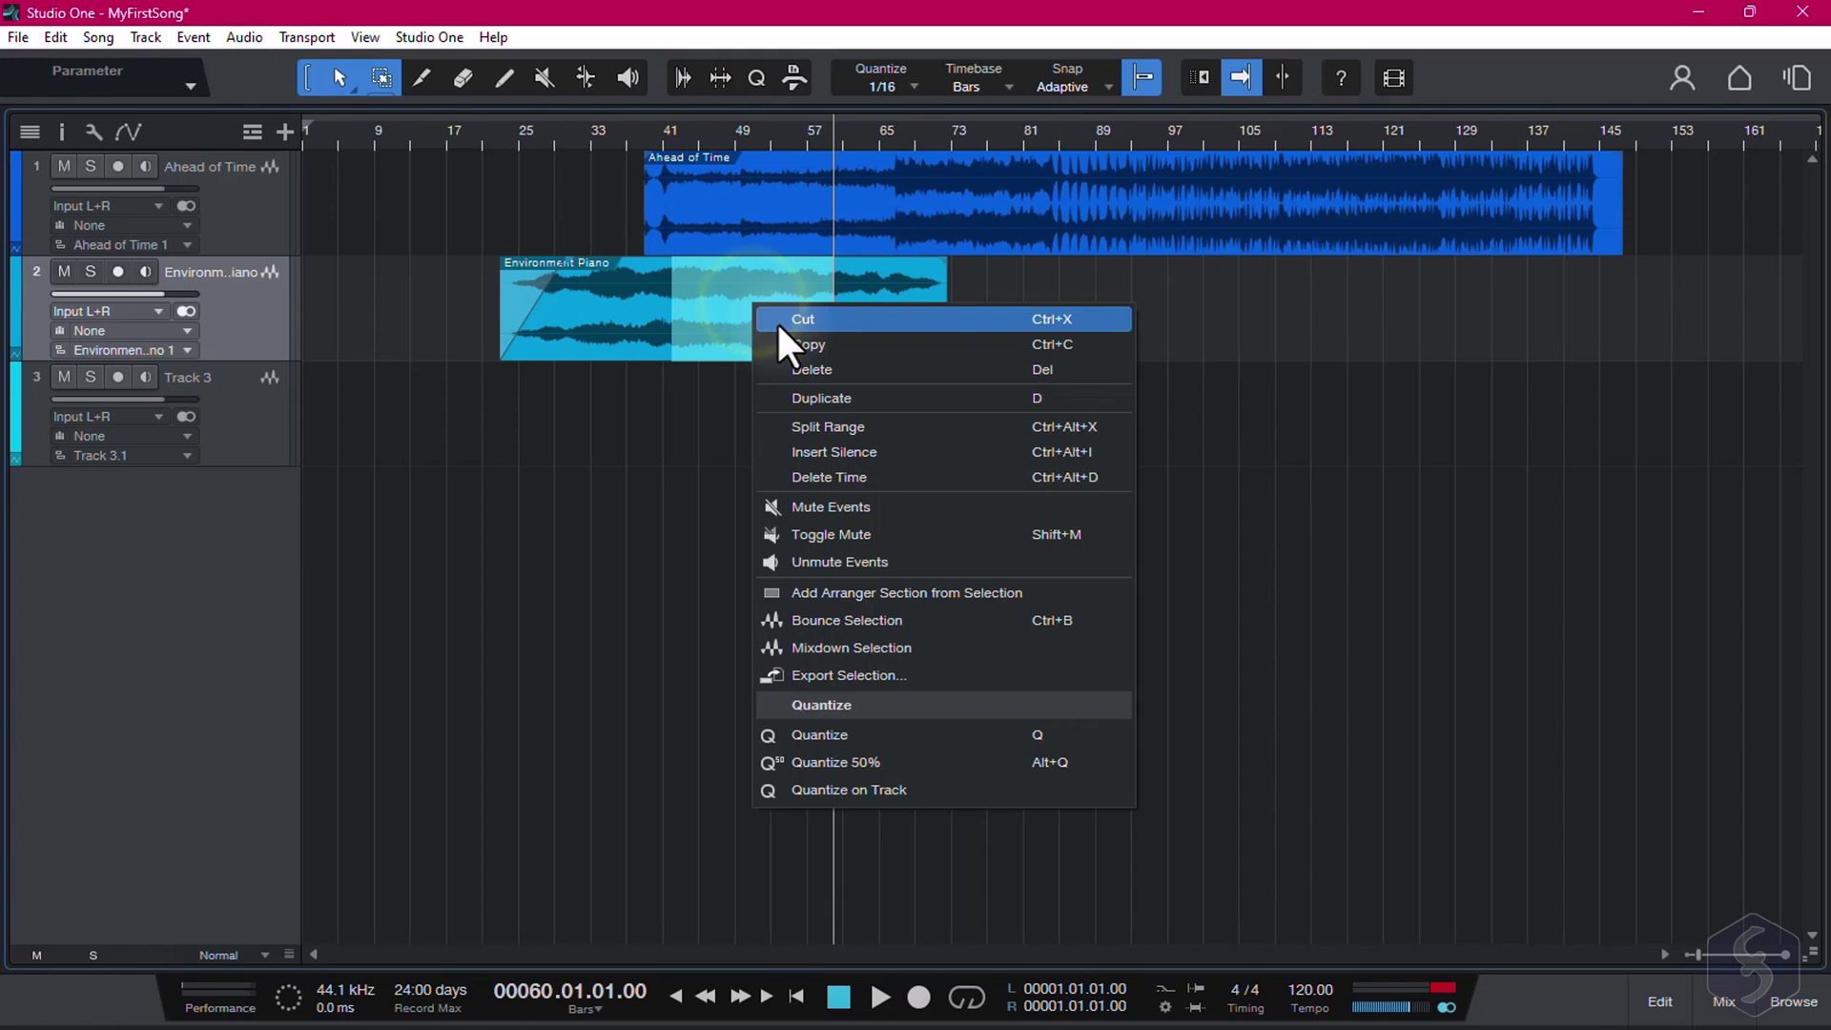
click(779, 320)
click(1094, 135)
right_click(1133, 303)
click(1229, 600)
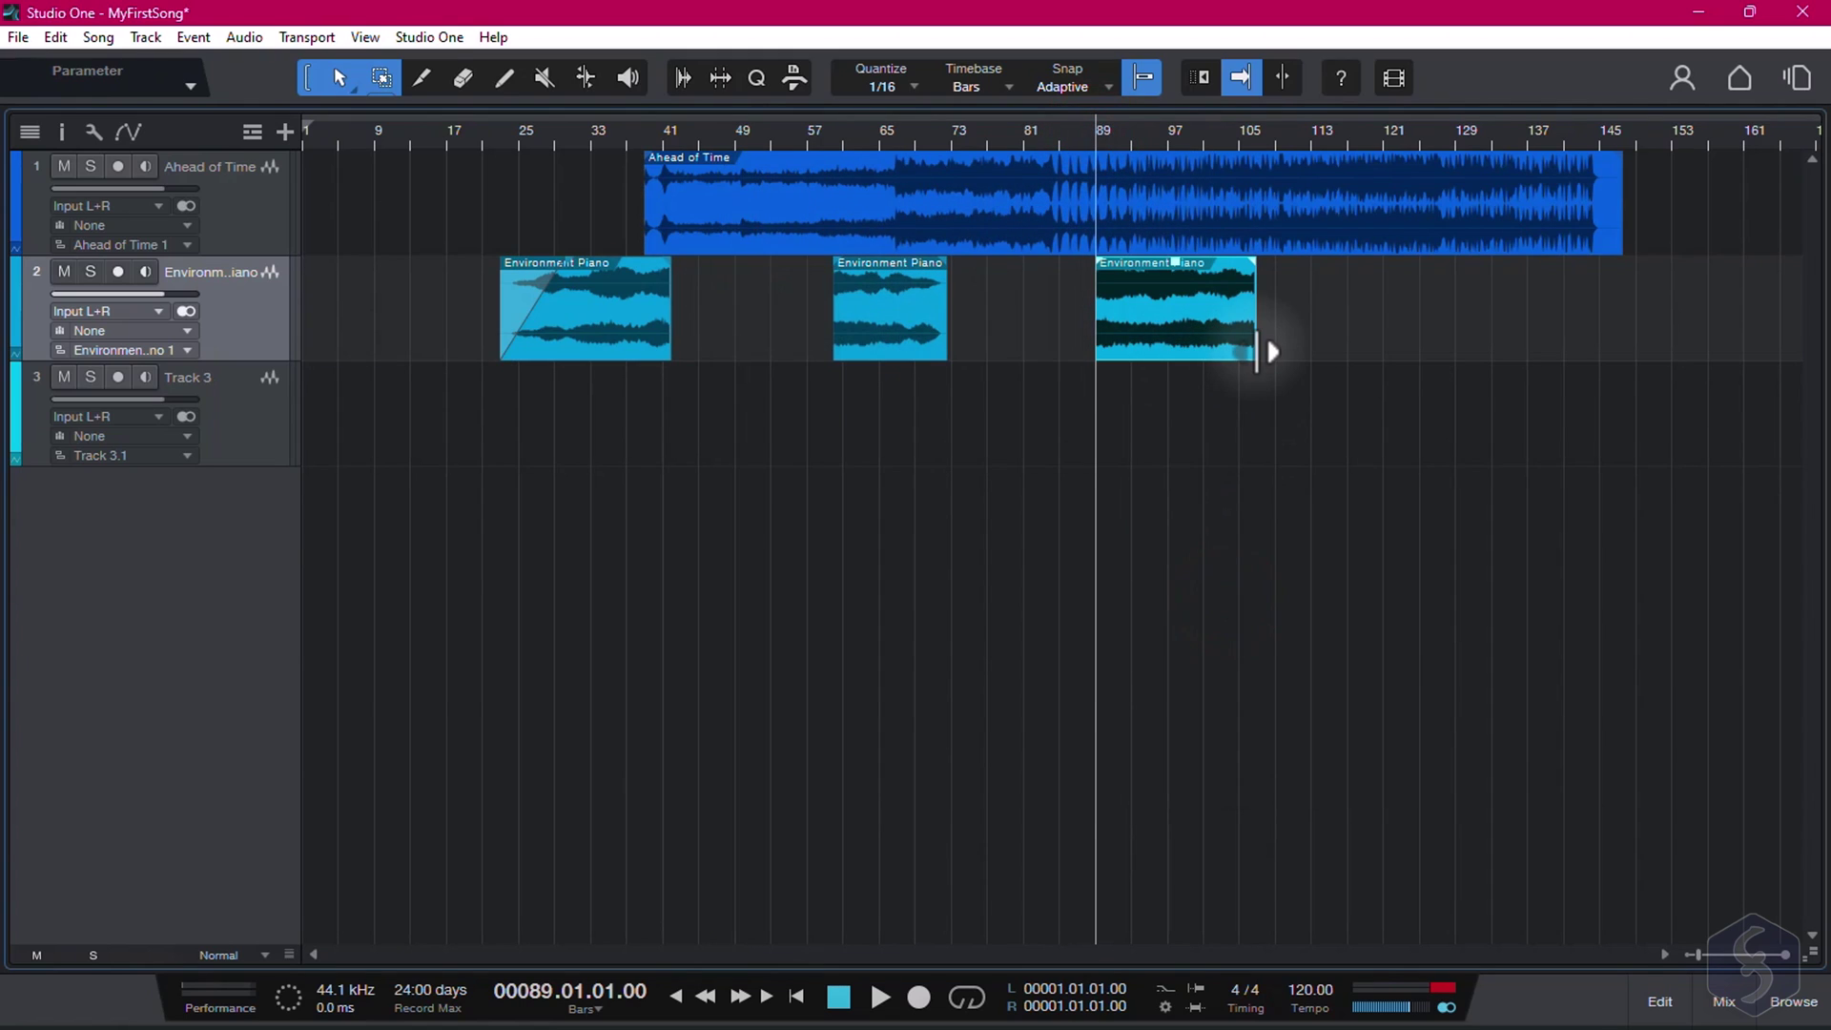
key(ctrl+z)
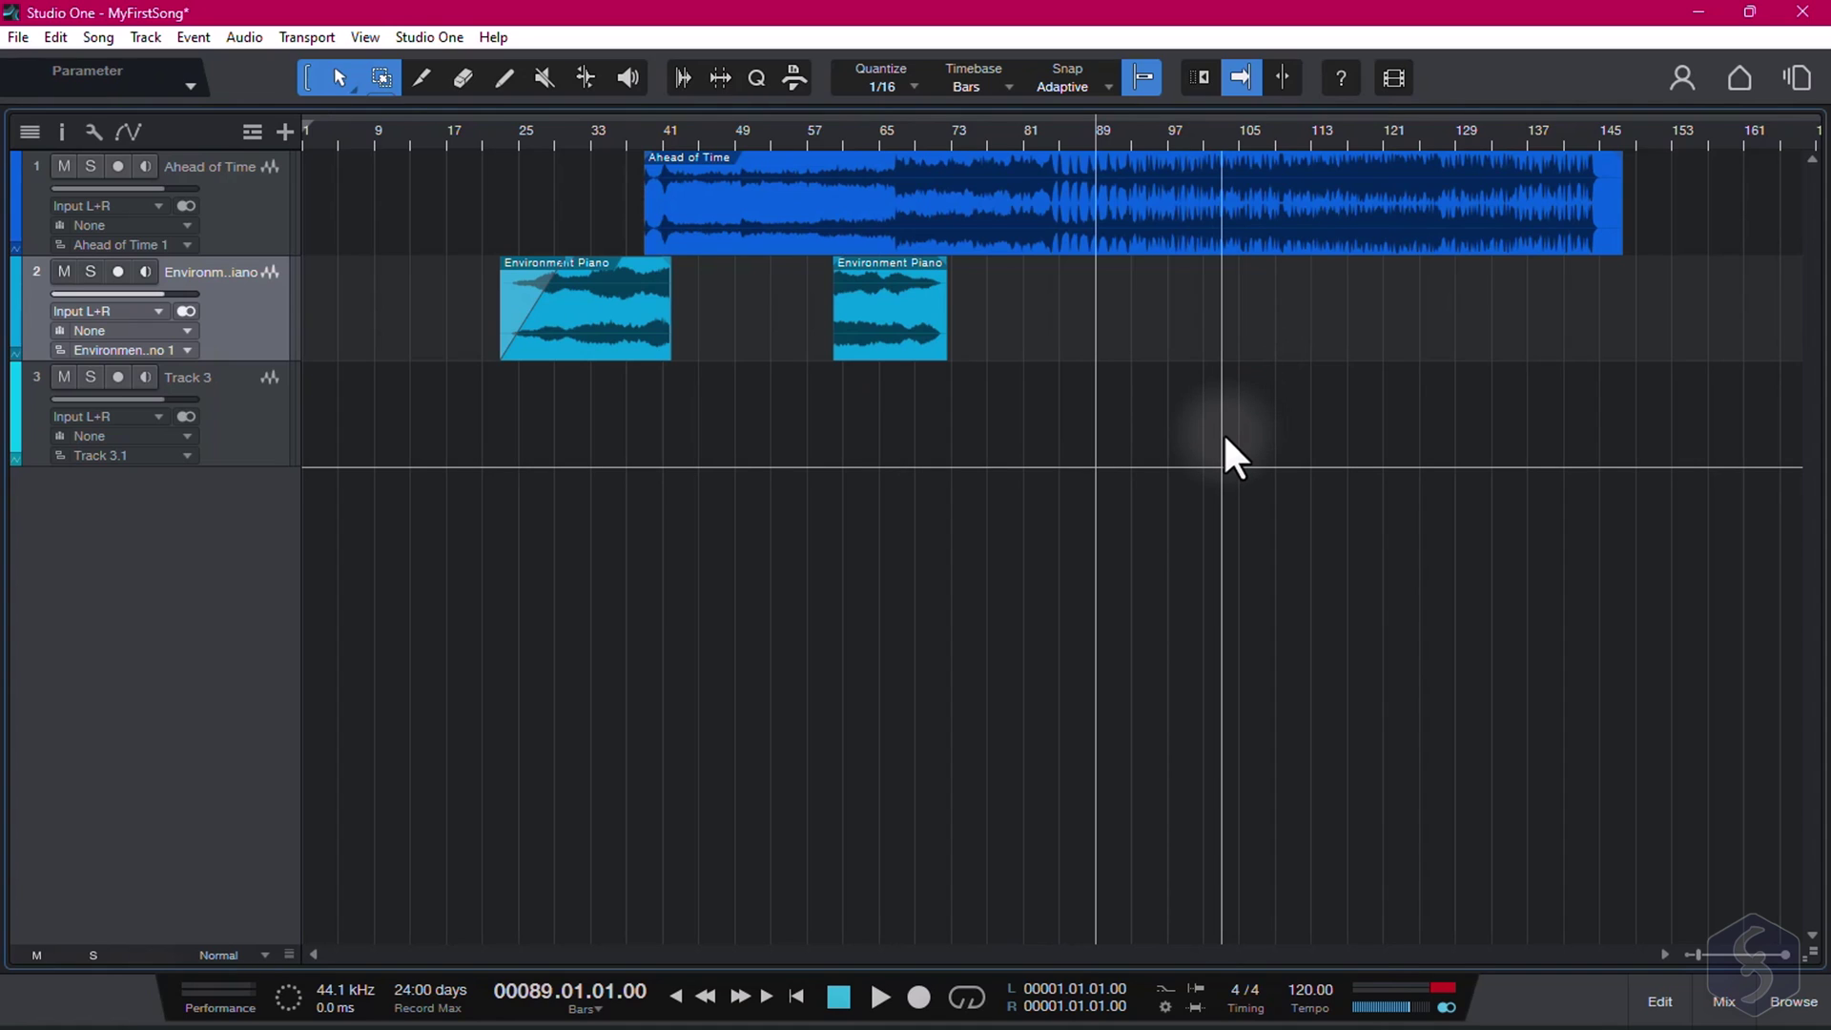
key(ctrl+z)
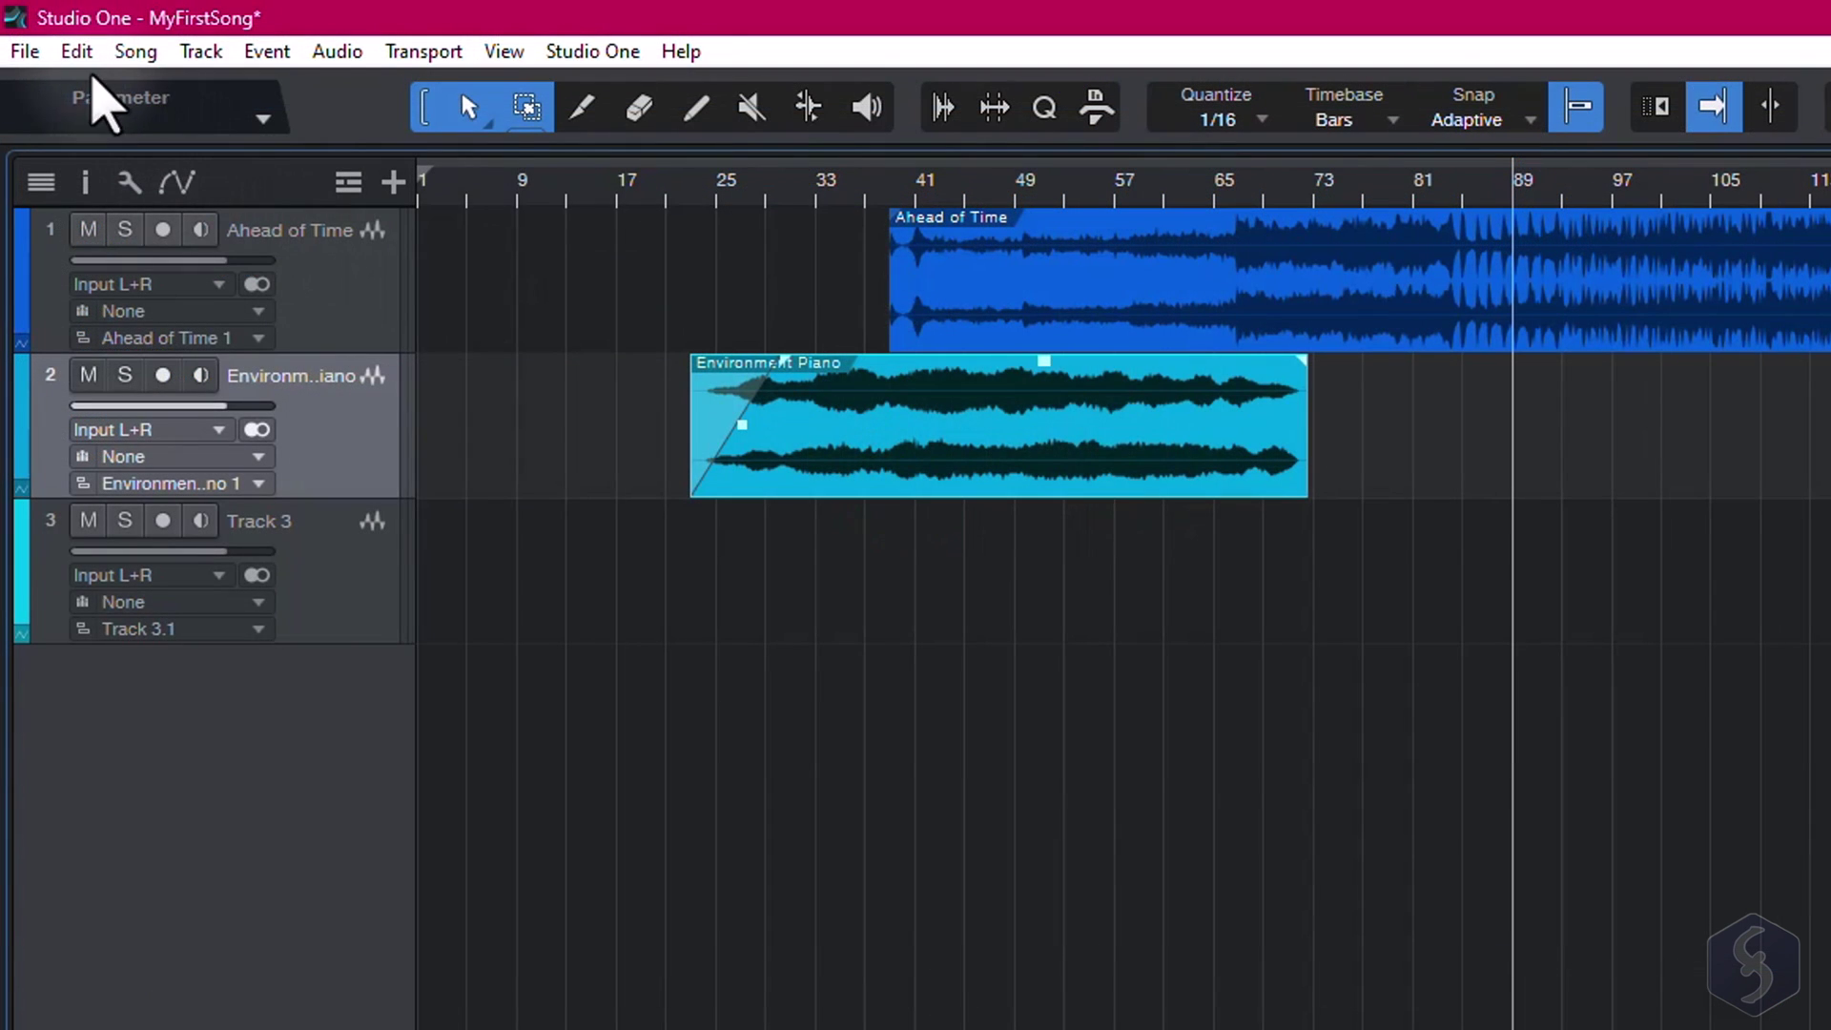
Step: Show the Edit History and split Environment Piano at bar 33 with Alt+X
click(56, 37)
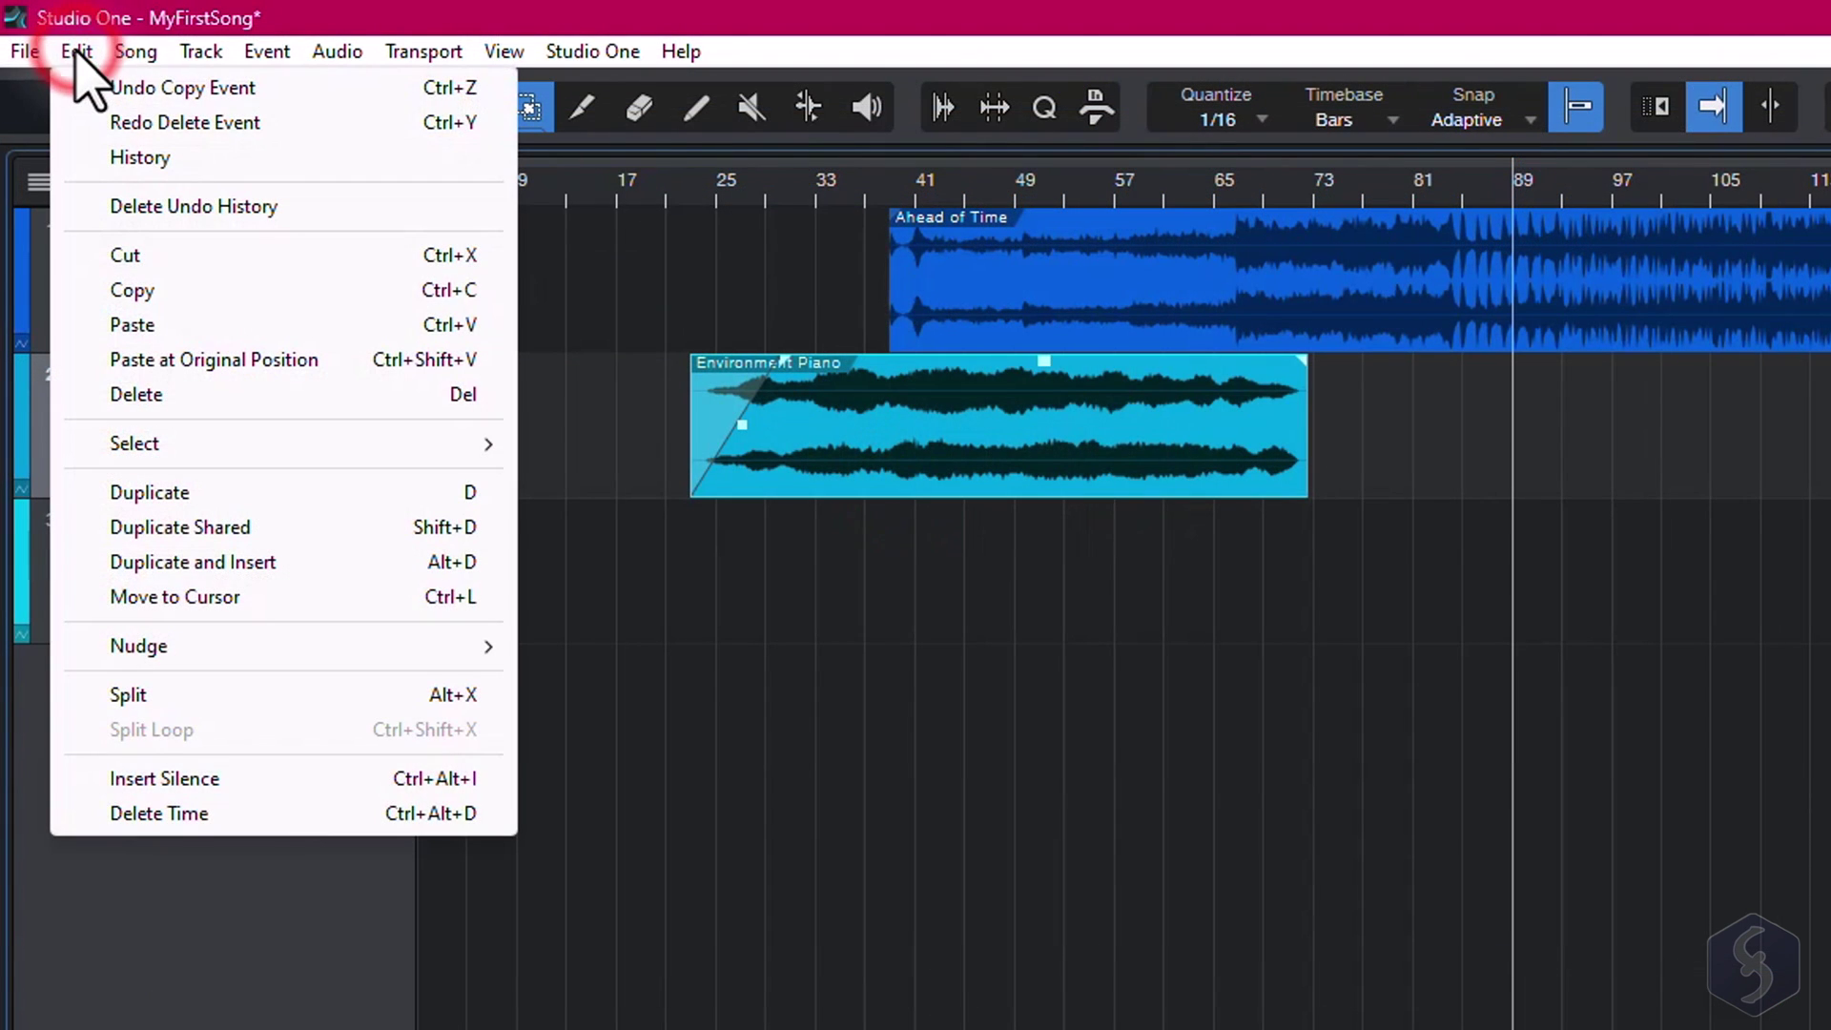
click(122, 160)
scroll(1249, 920, up, 1)
scroll(1255, 915, up, 2)
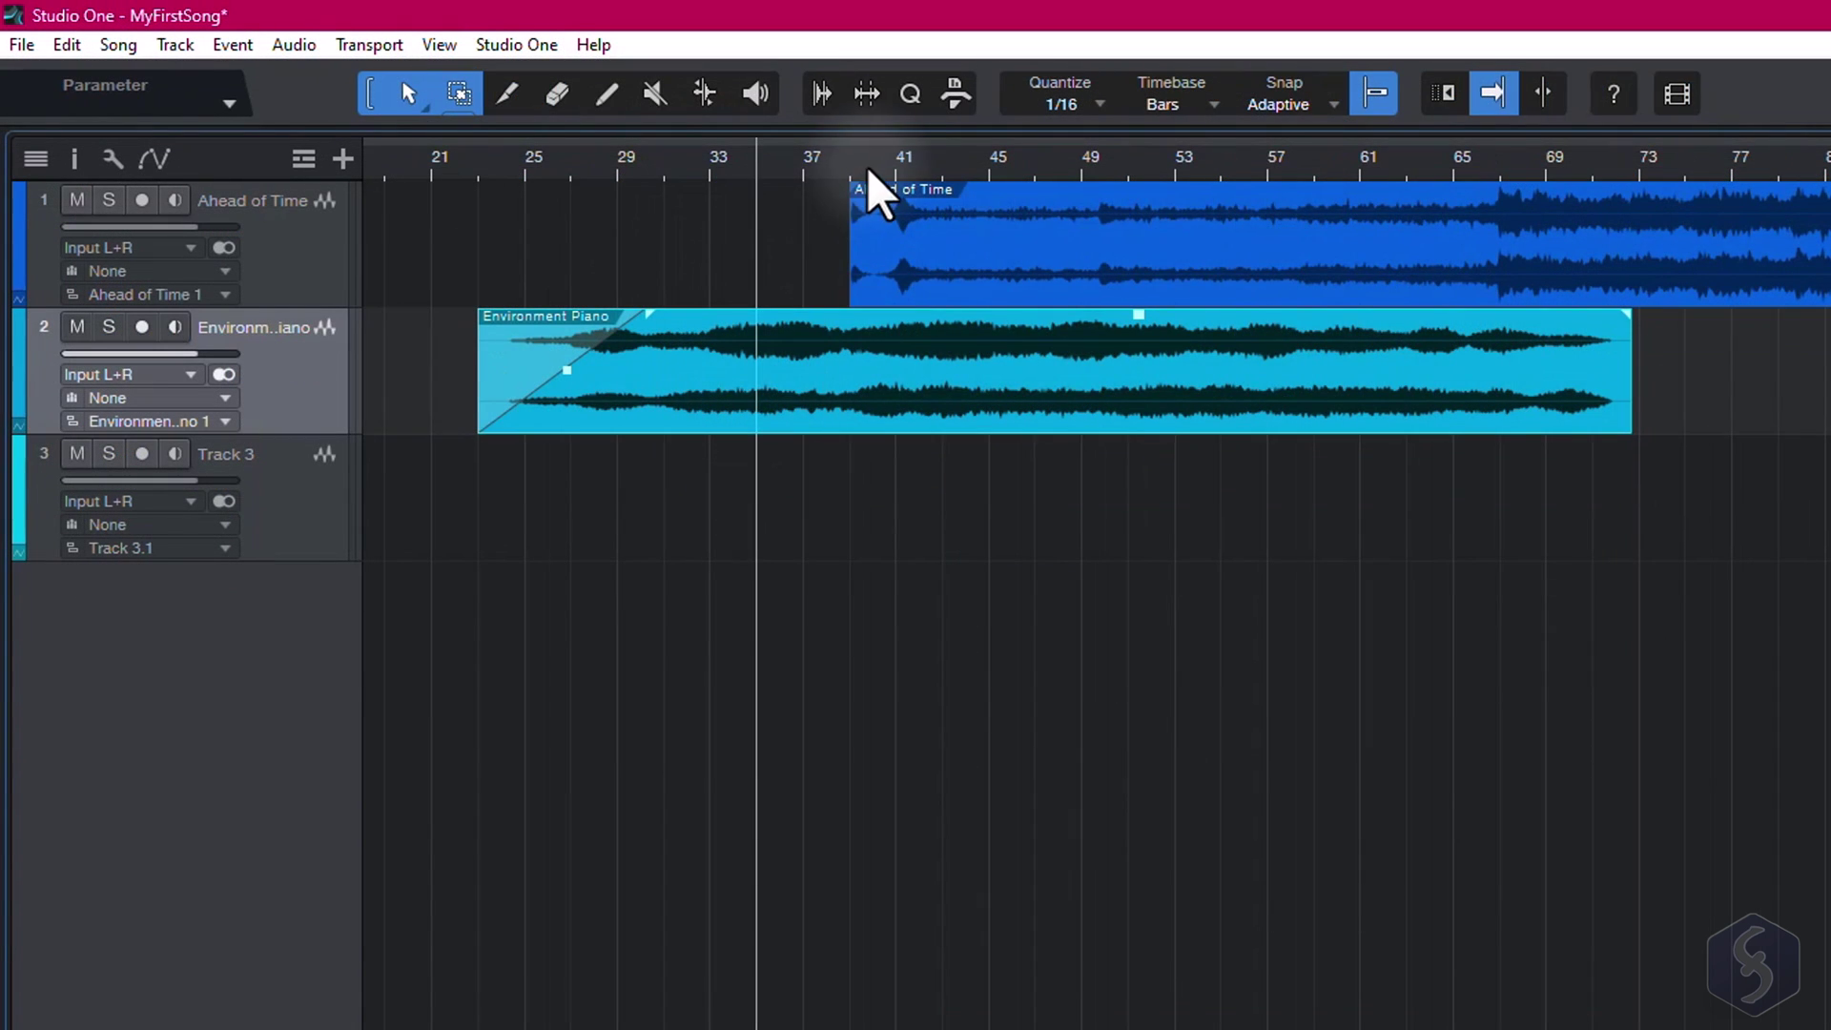
click(871, 164)
click(710, 172)
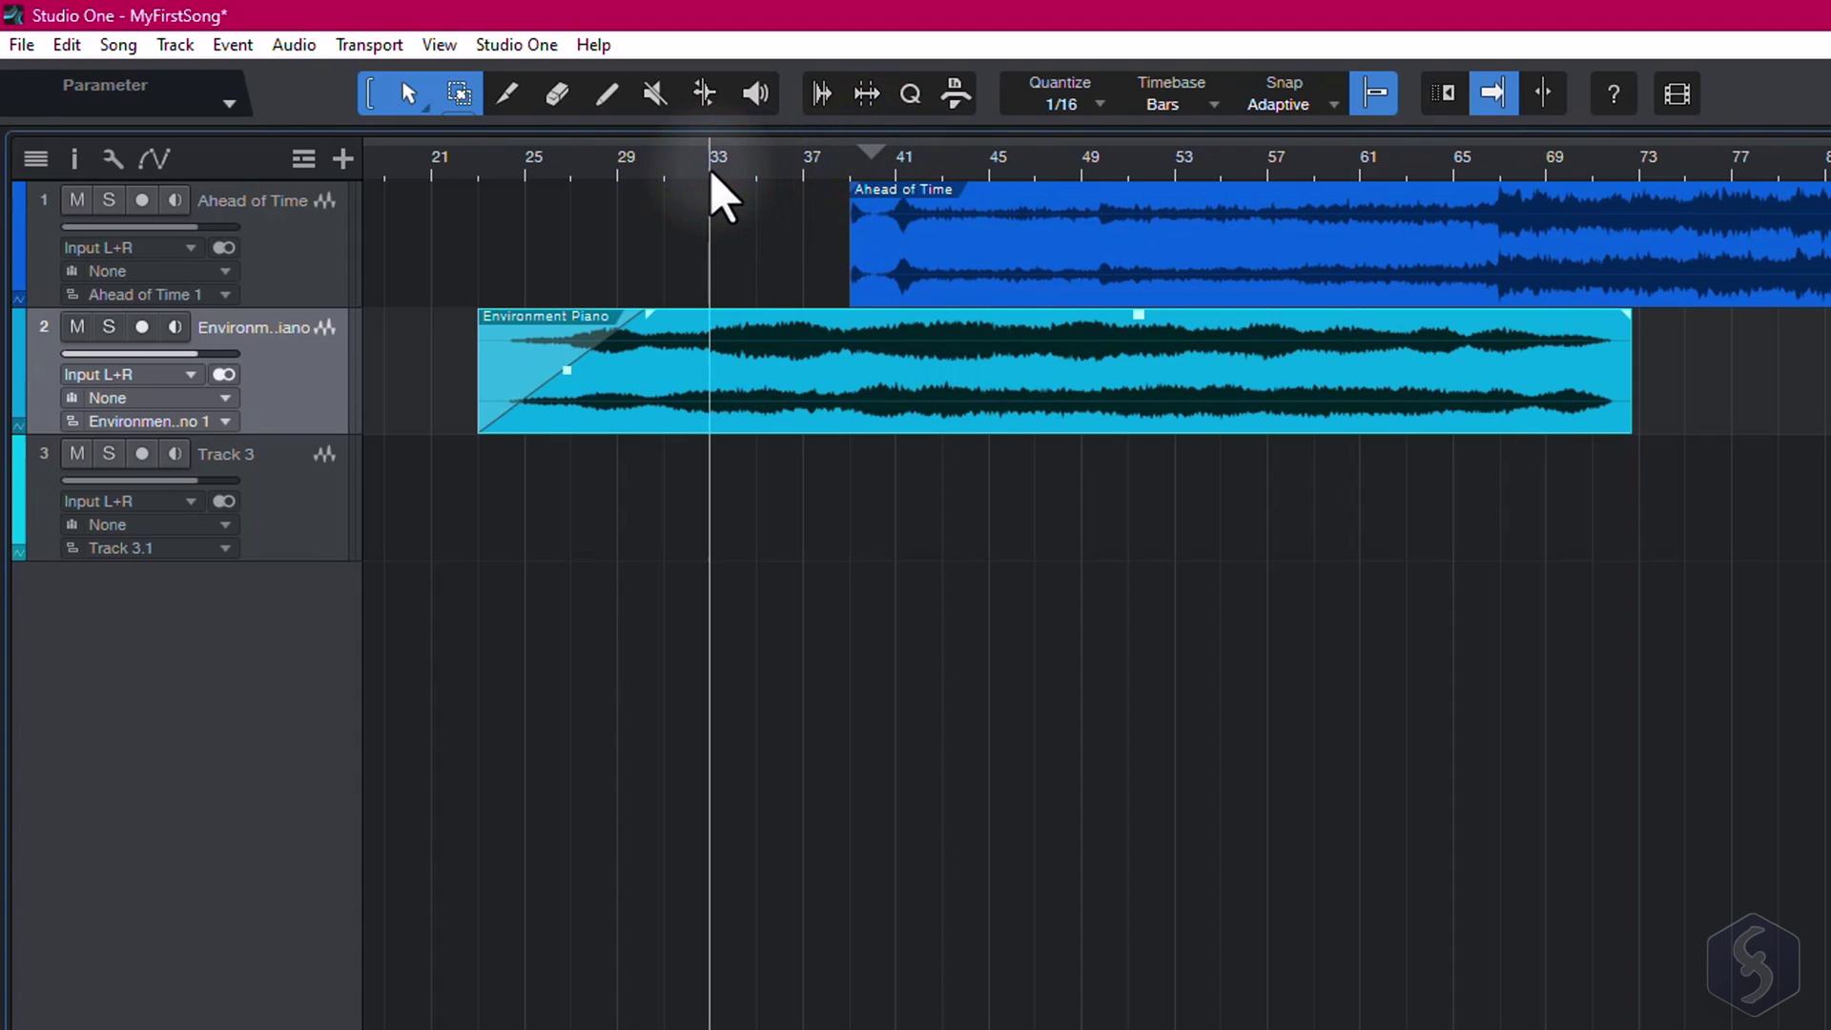
key(alt+x)
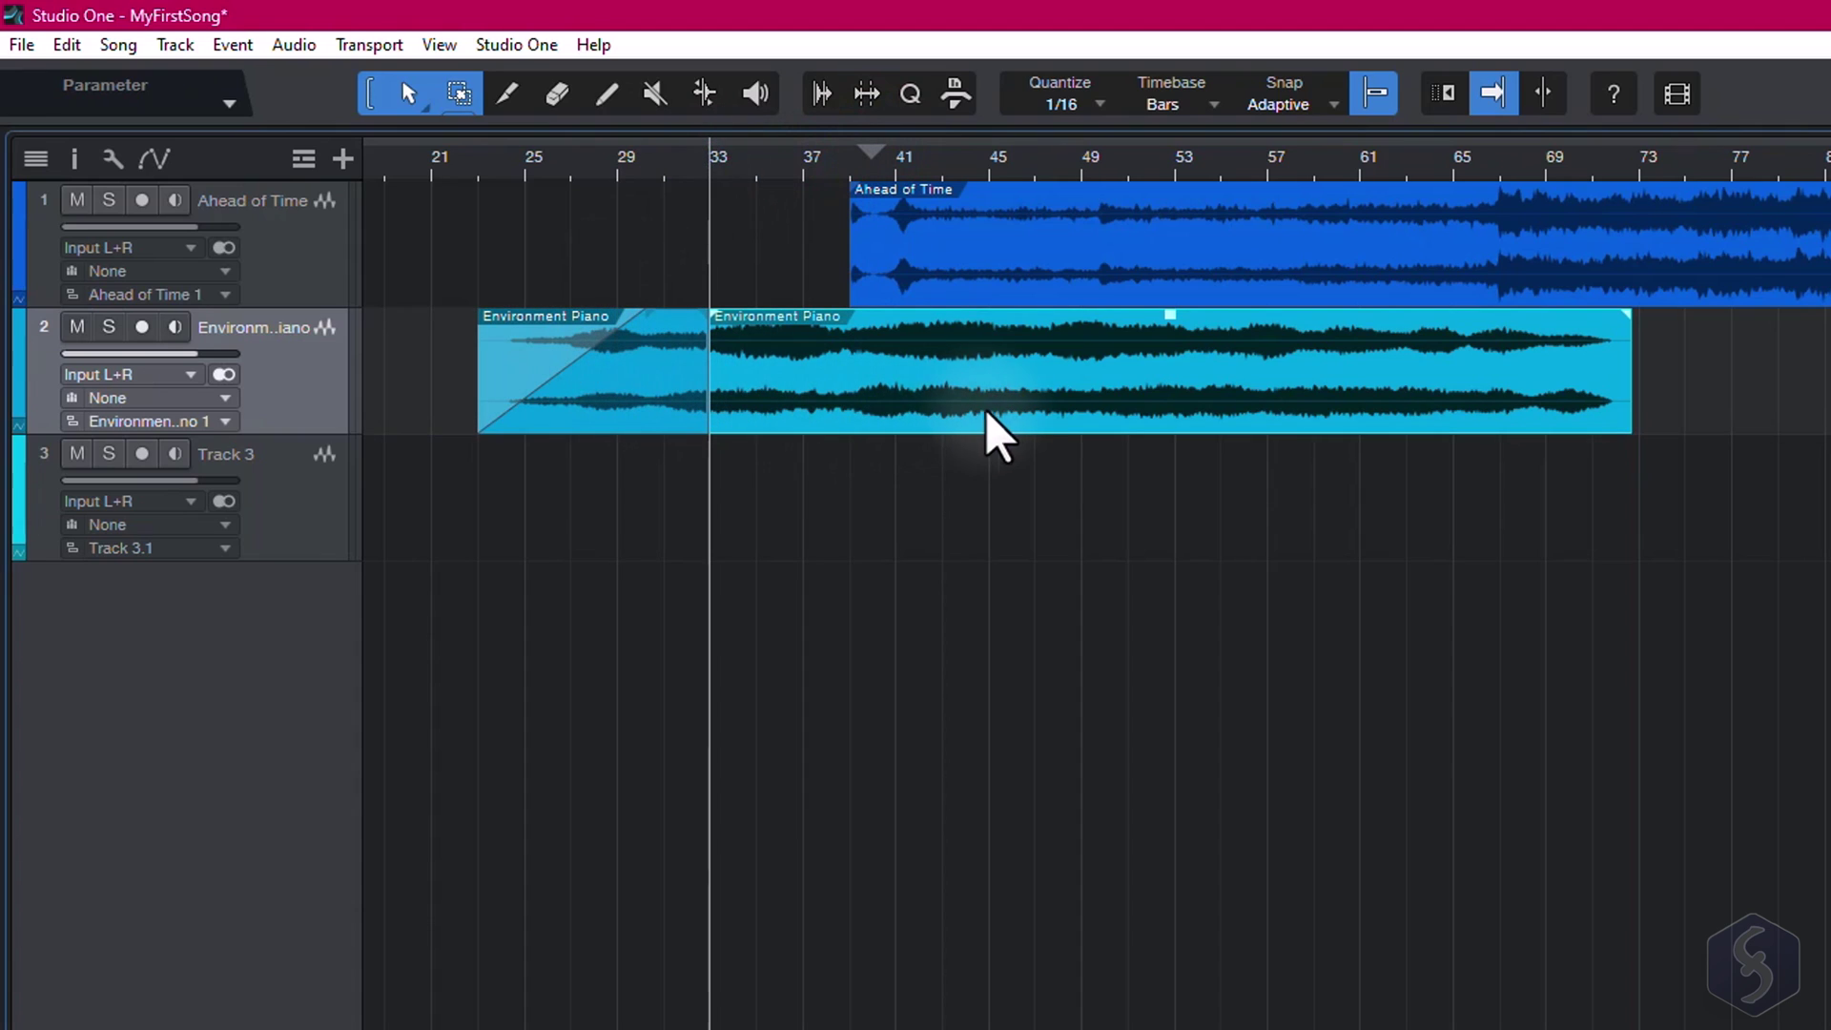
Step: Move the right part to bar 53, extend the left to bar 69, time-stretch it, and drag out the fade-in
drag(990, 410, 1456, 420)
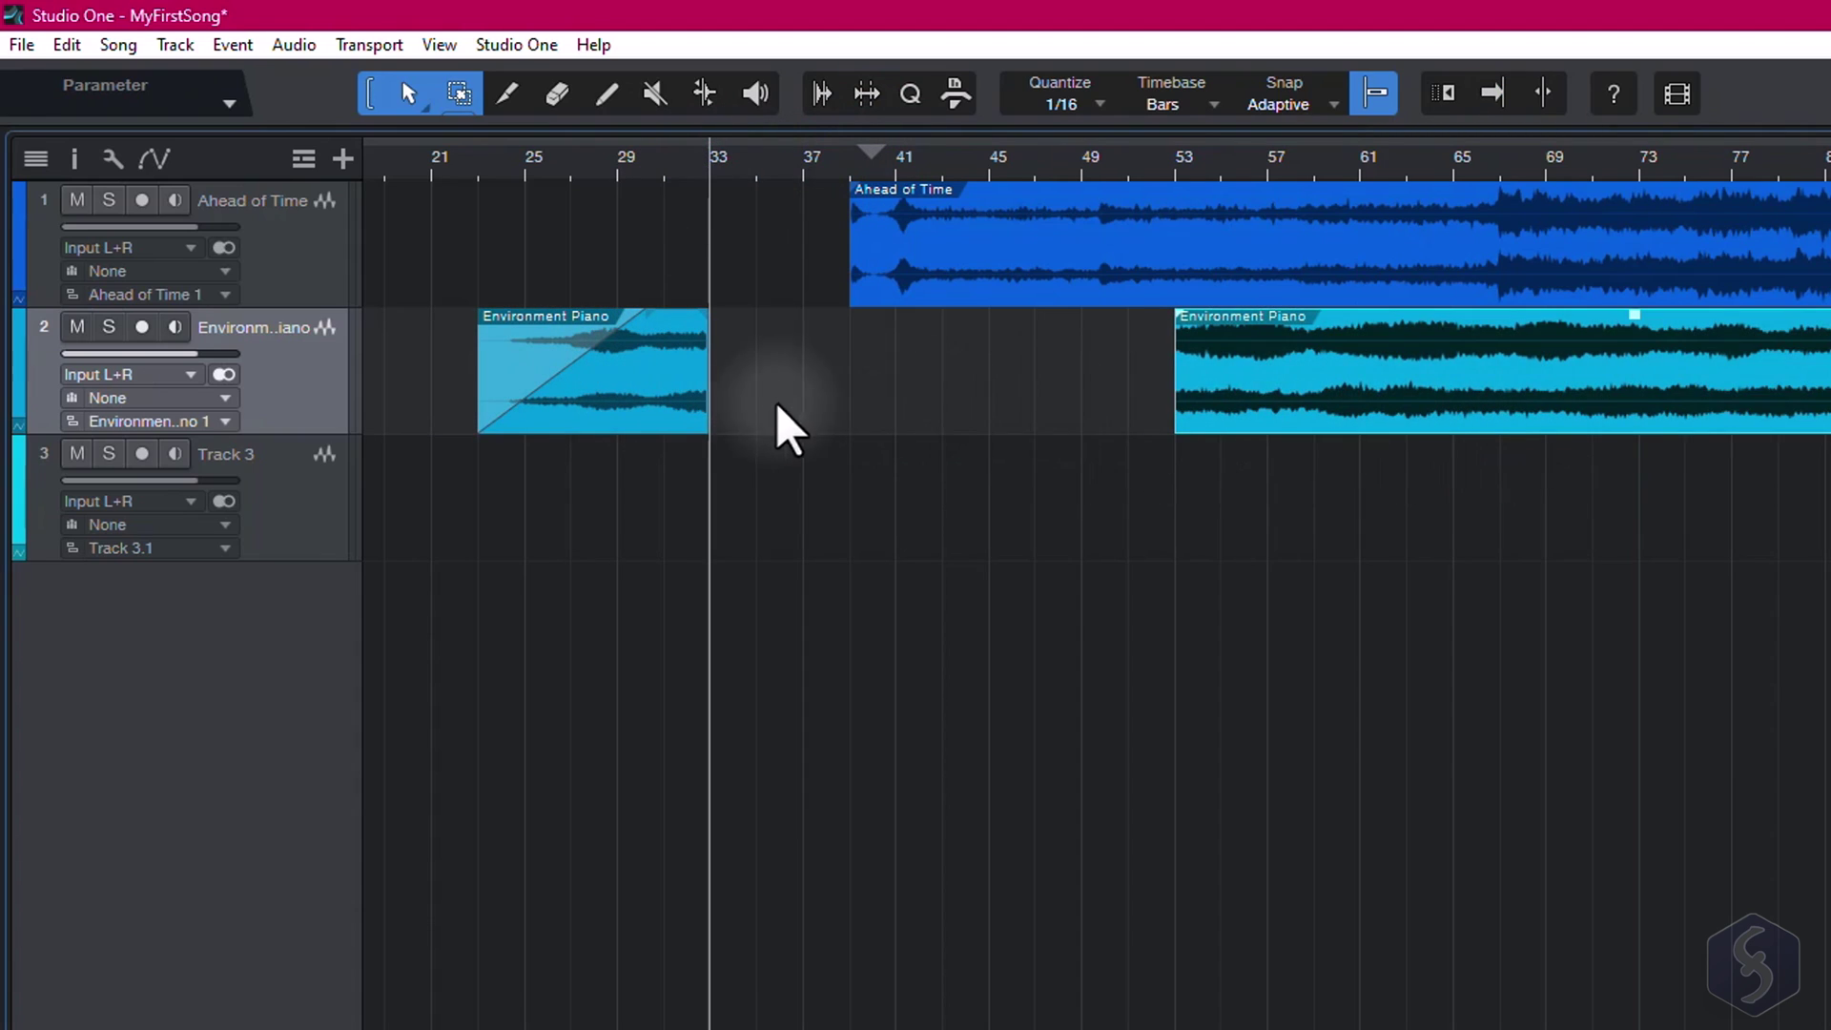
drag(713, 410, 1245, 367)
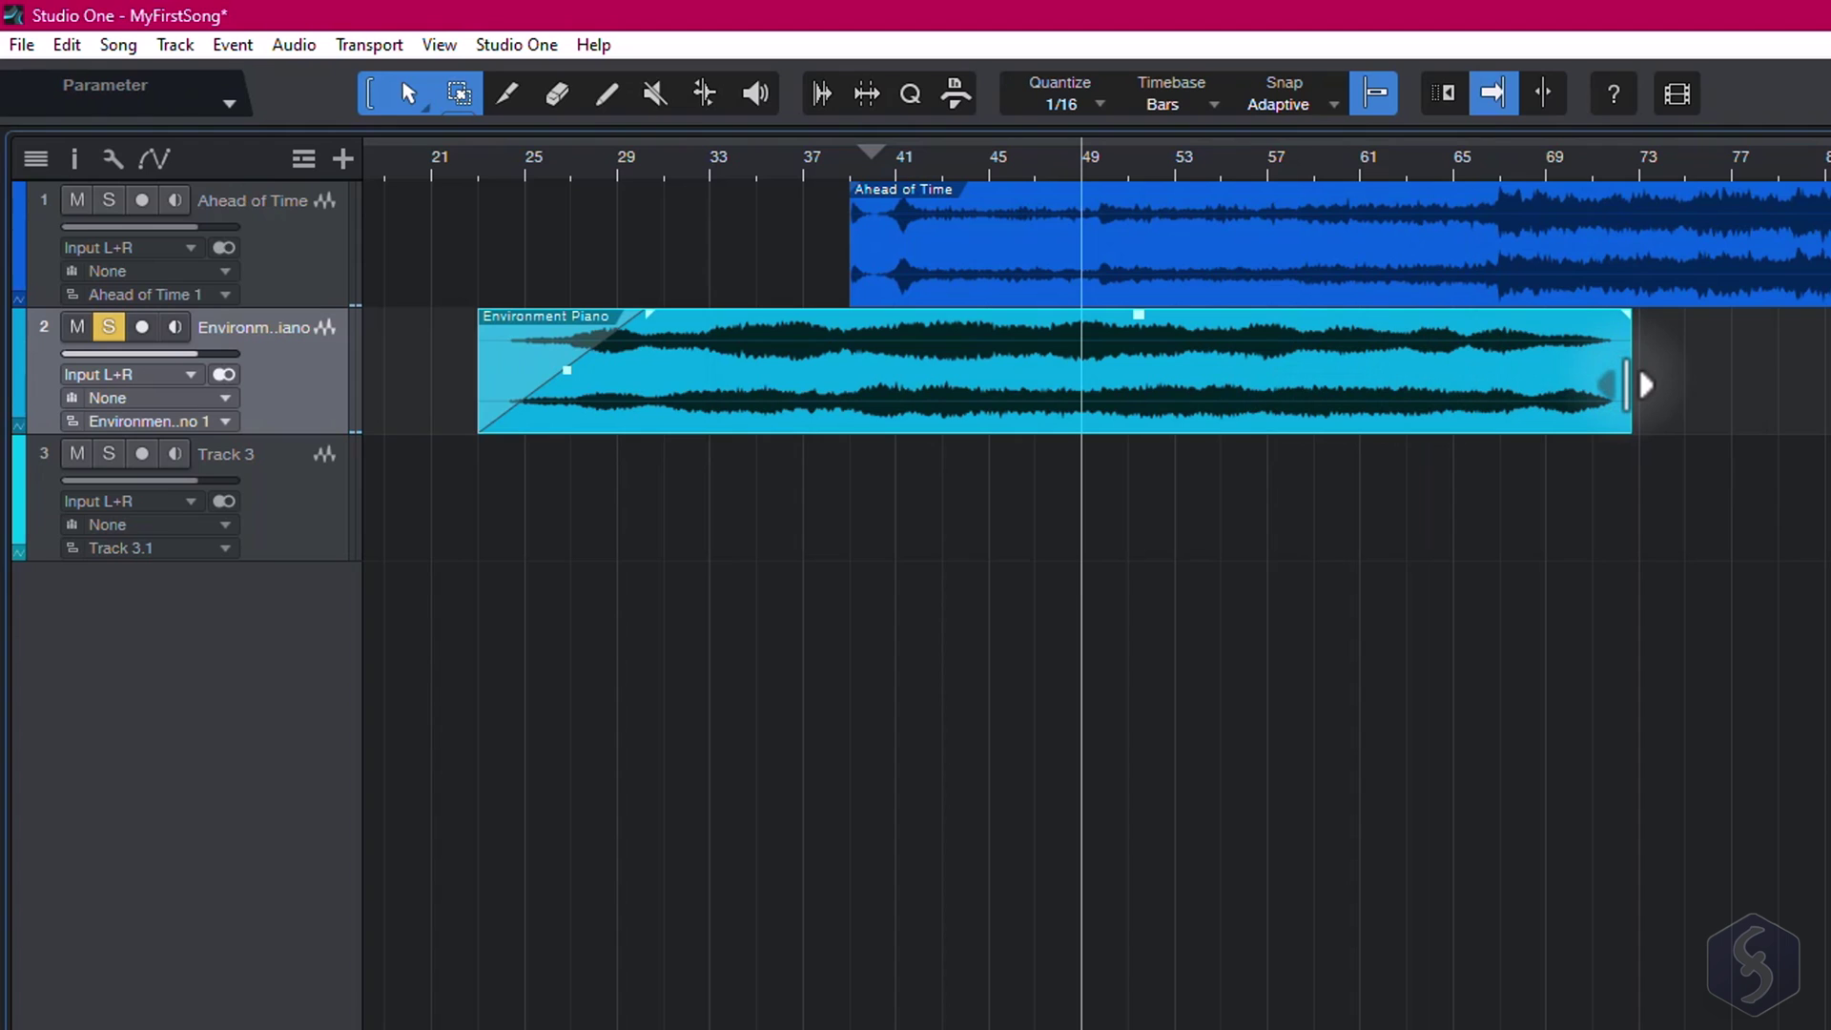
drag(1627, 383, 773, 338)
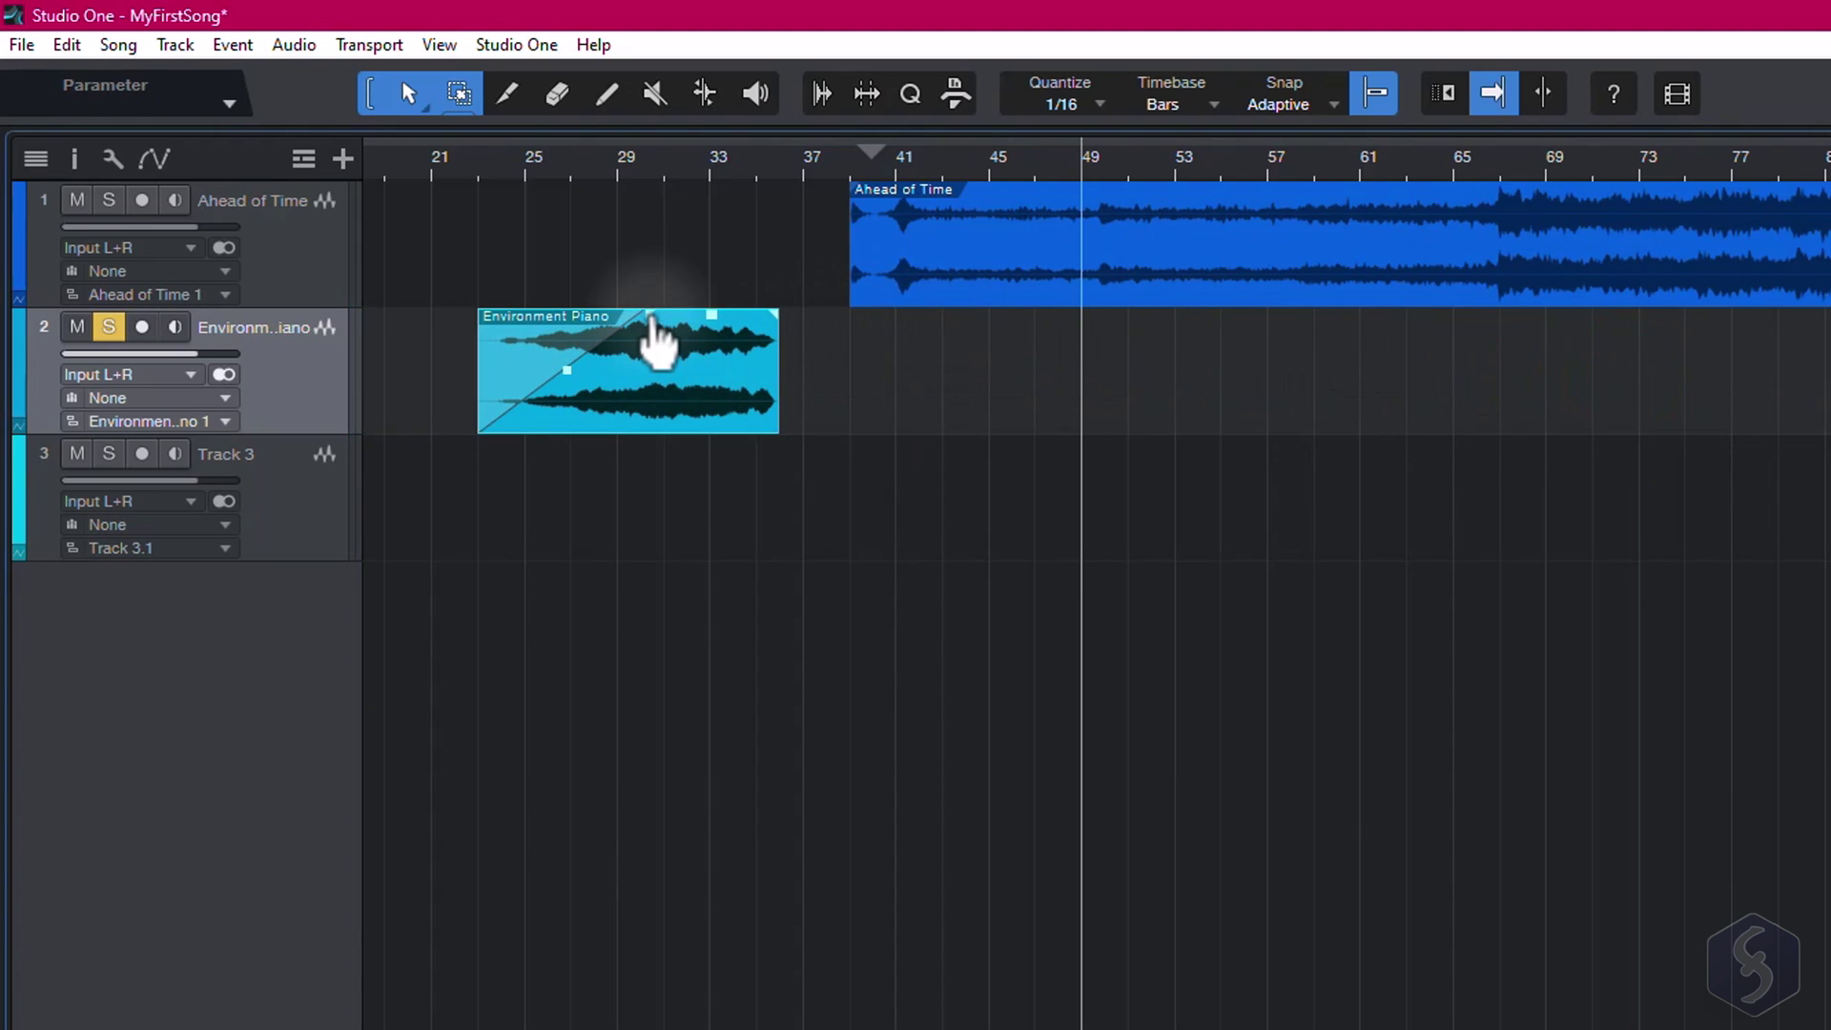
drag(651, 318, 421, 306)
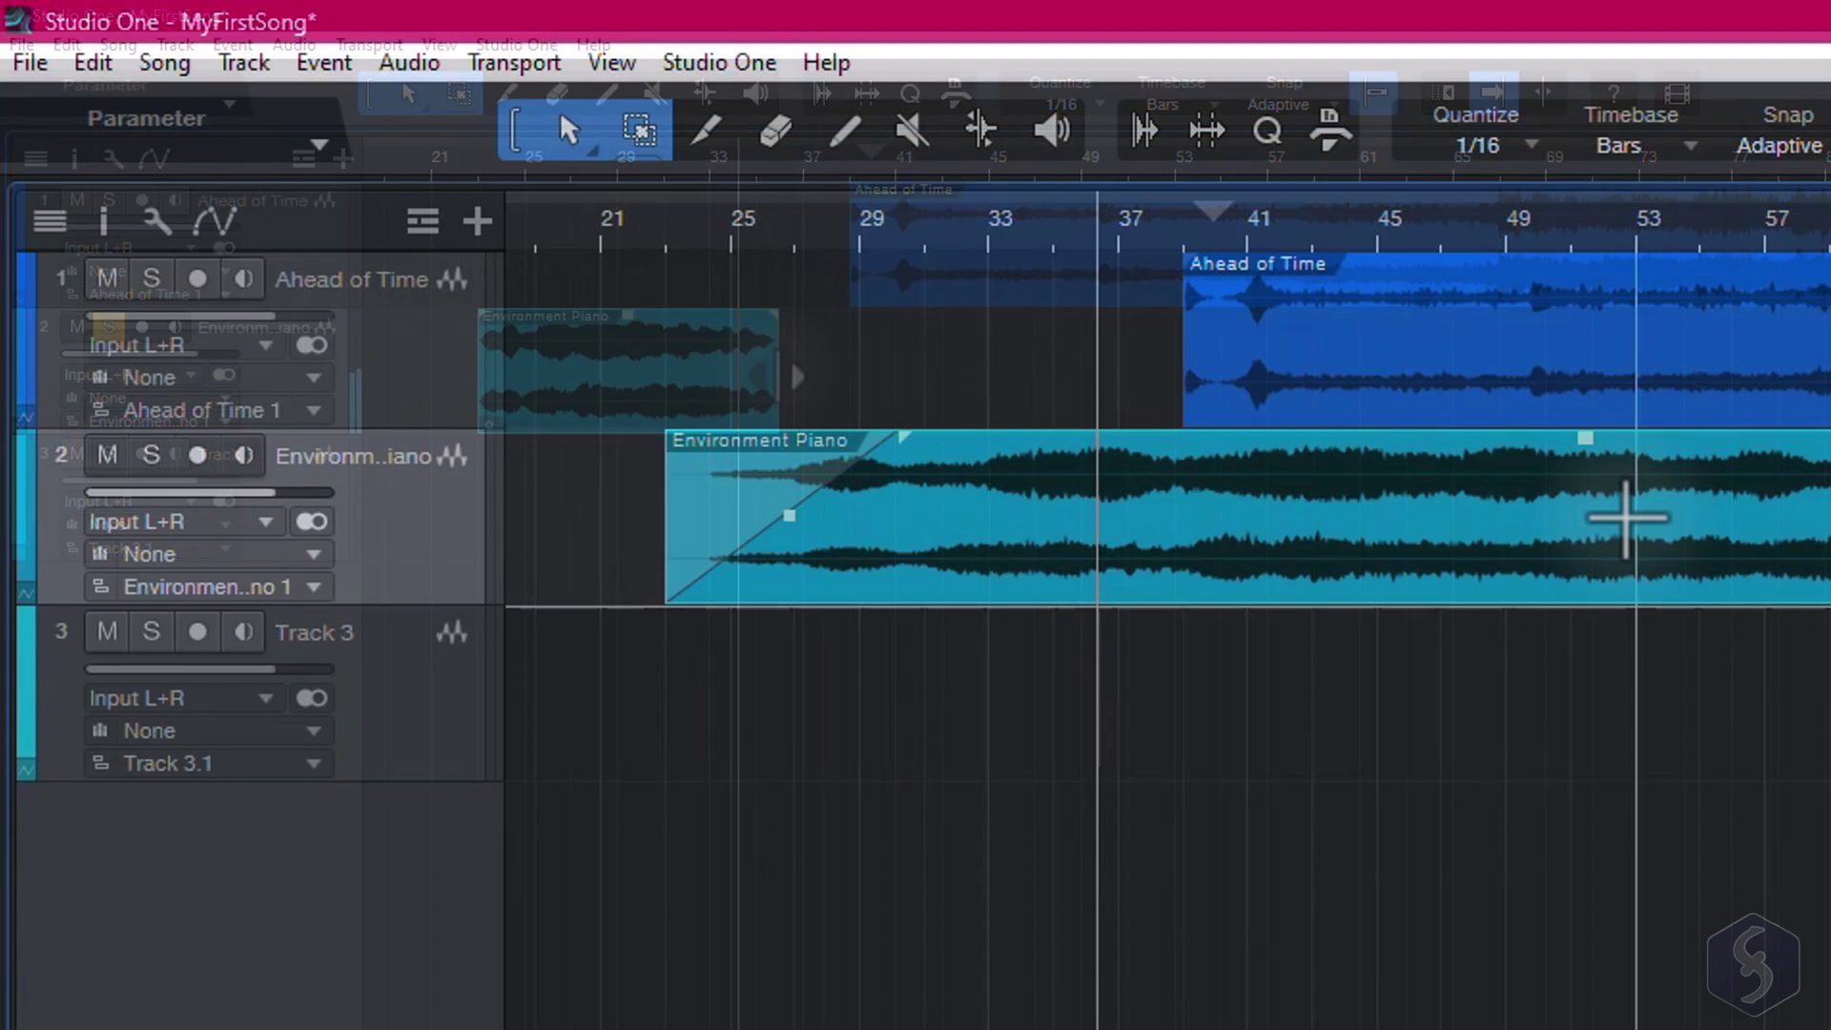
Step: Select Tracks 1, 3, 2 and 1 in turn
click(459, 370)
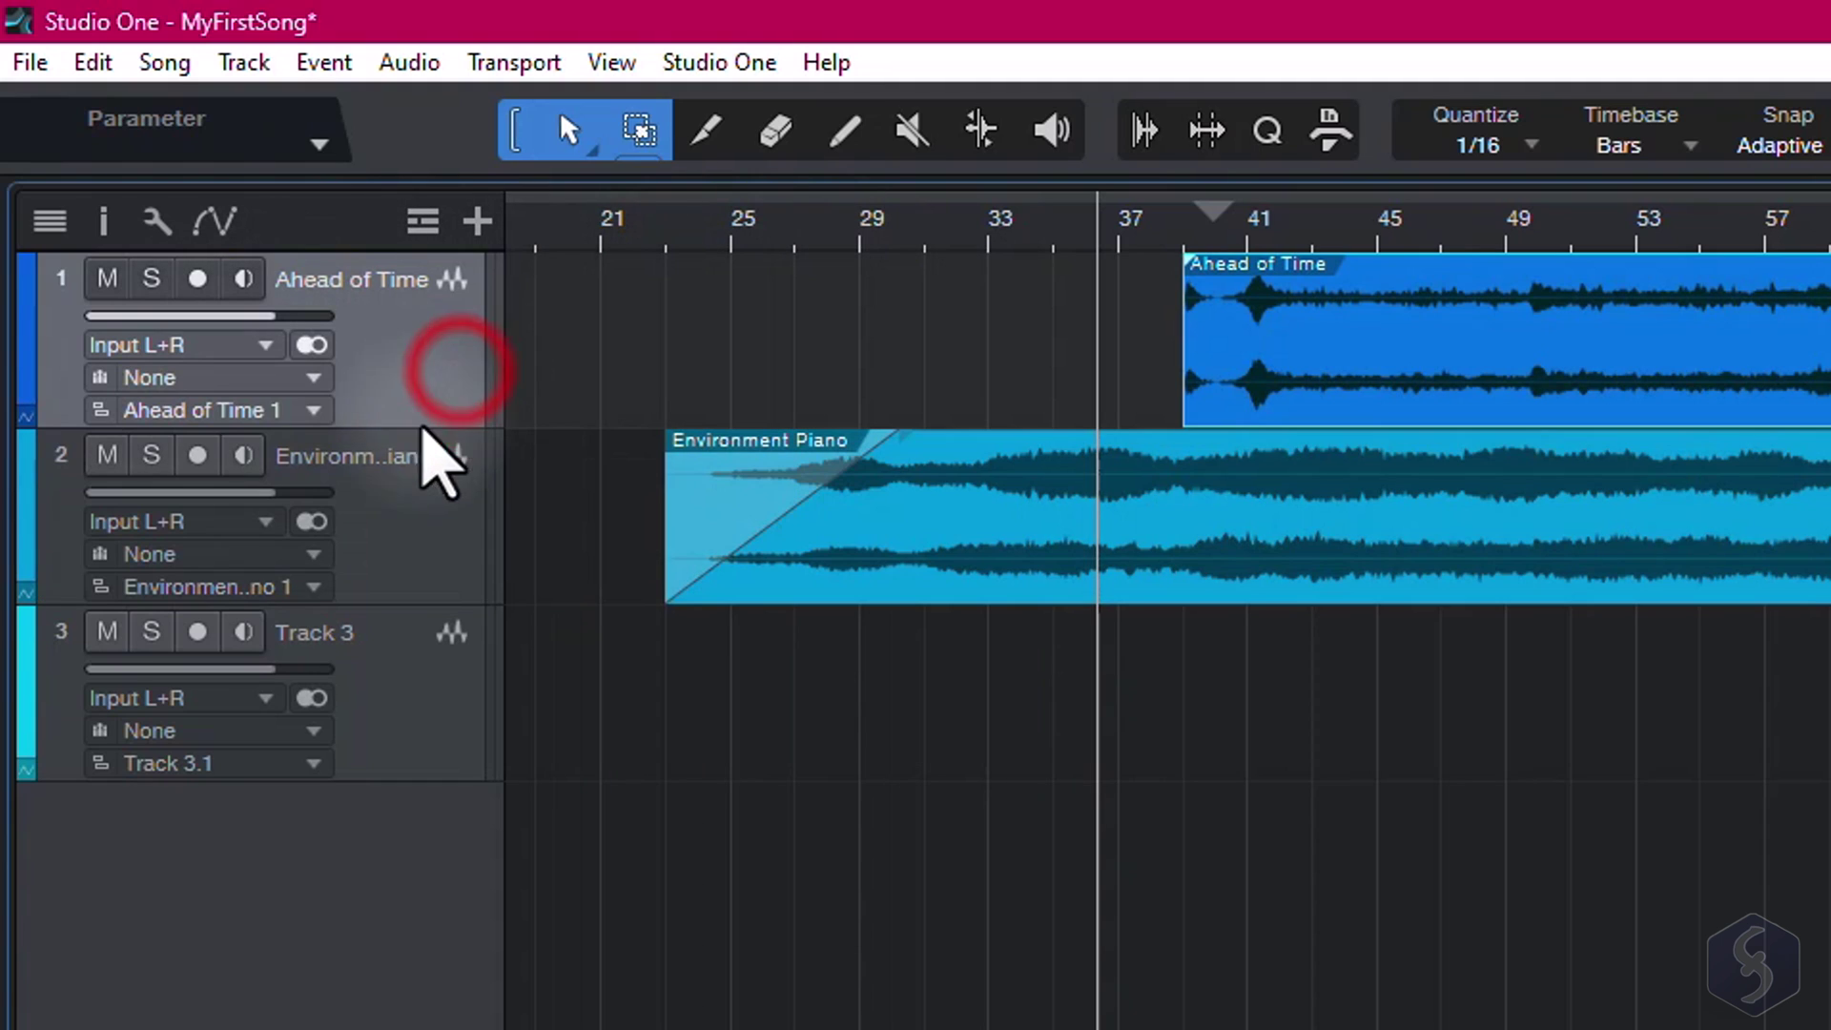
click(425, 512)
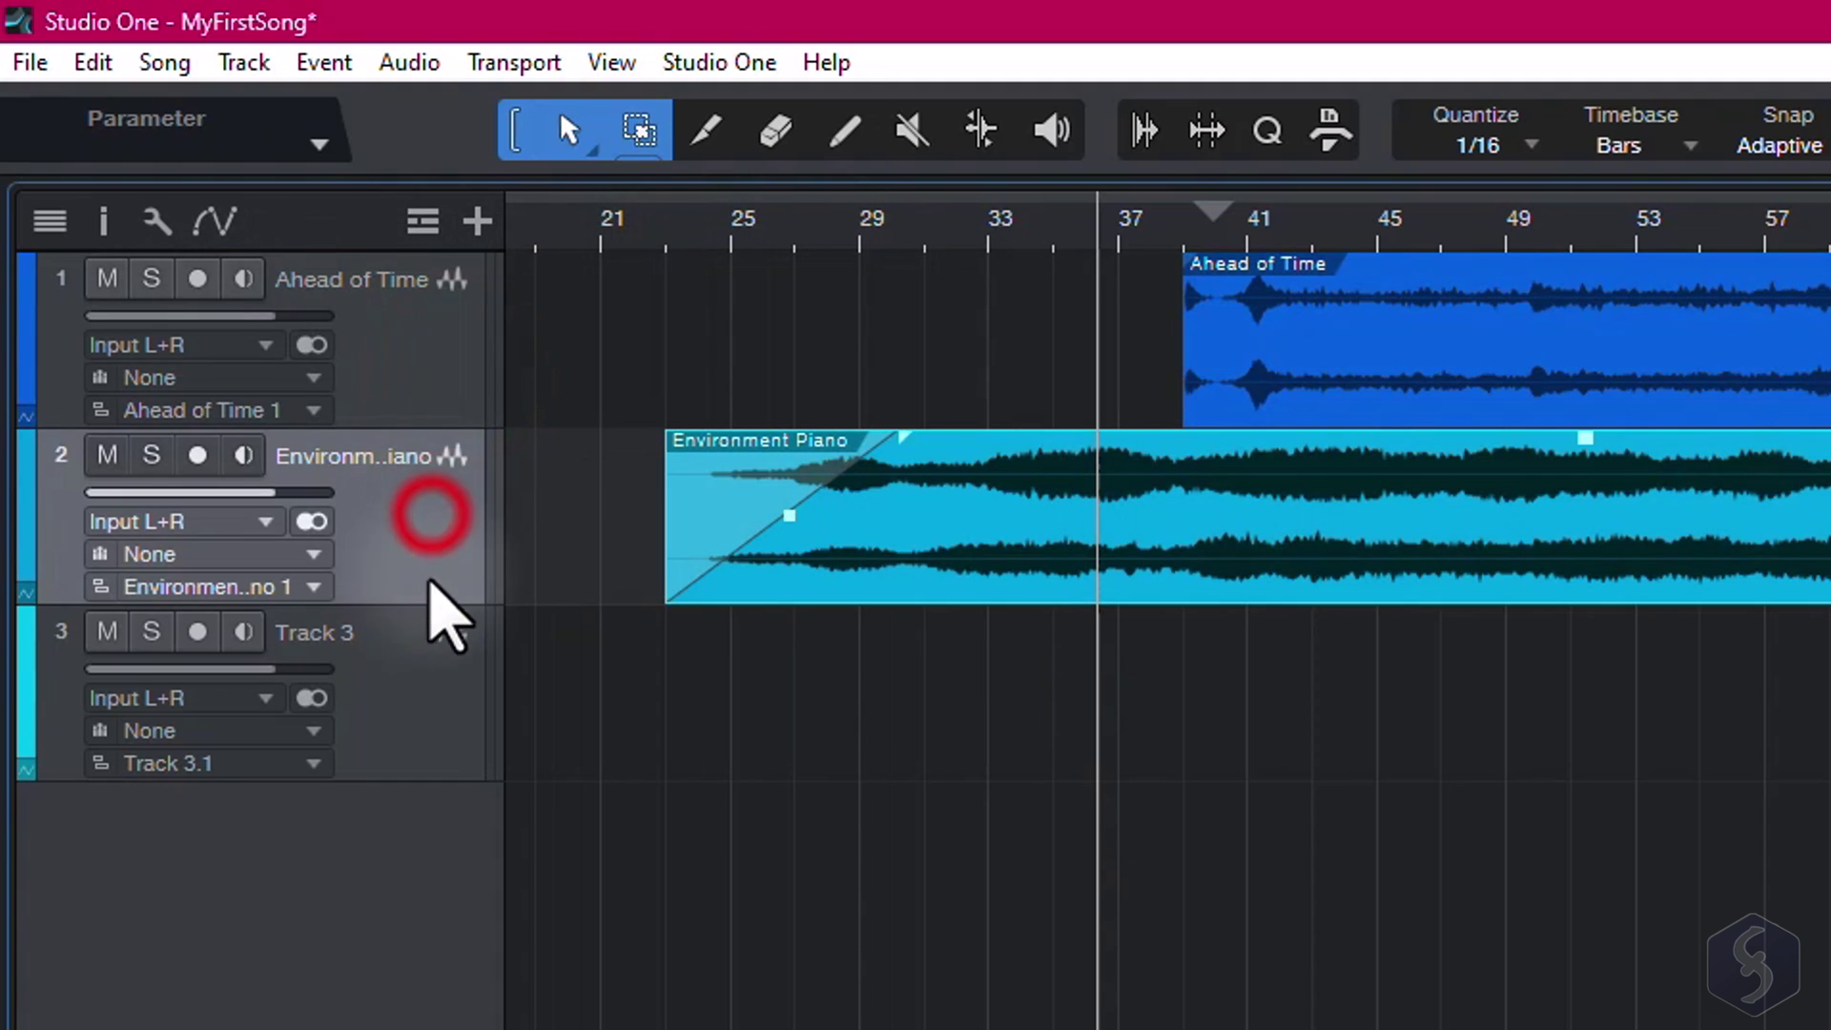
click(421, 667)
click(413, 544)
Step: Mute and unmute Environment Piano, then solo and unsolo Ahead of Time
click(431, 386)
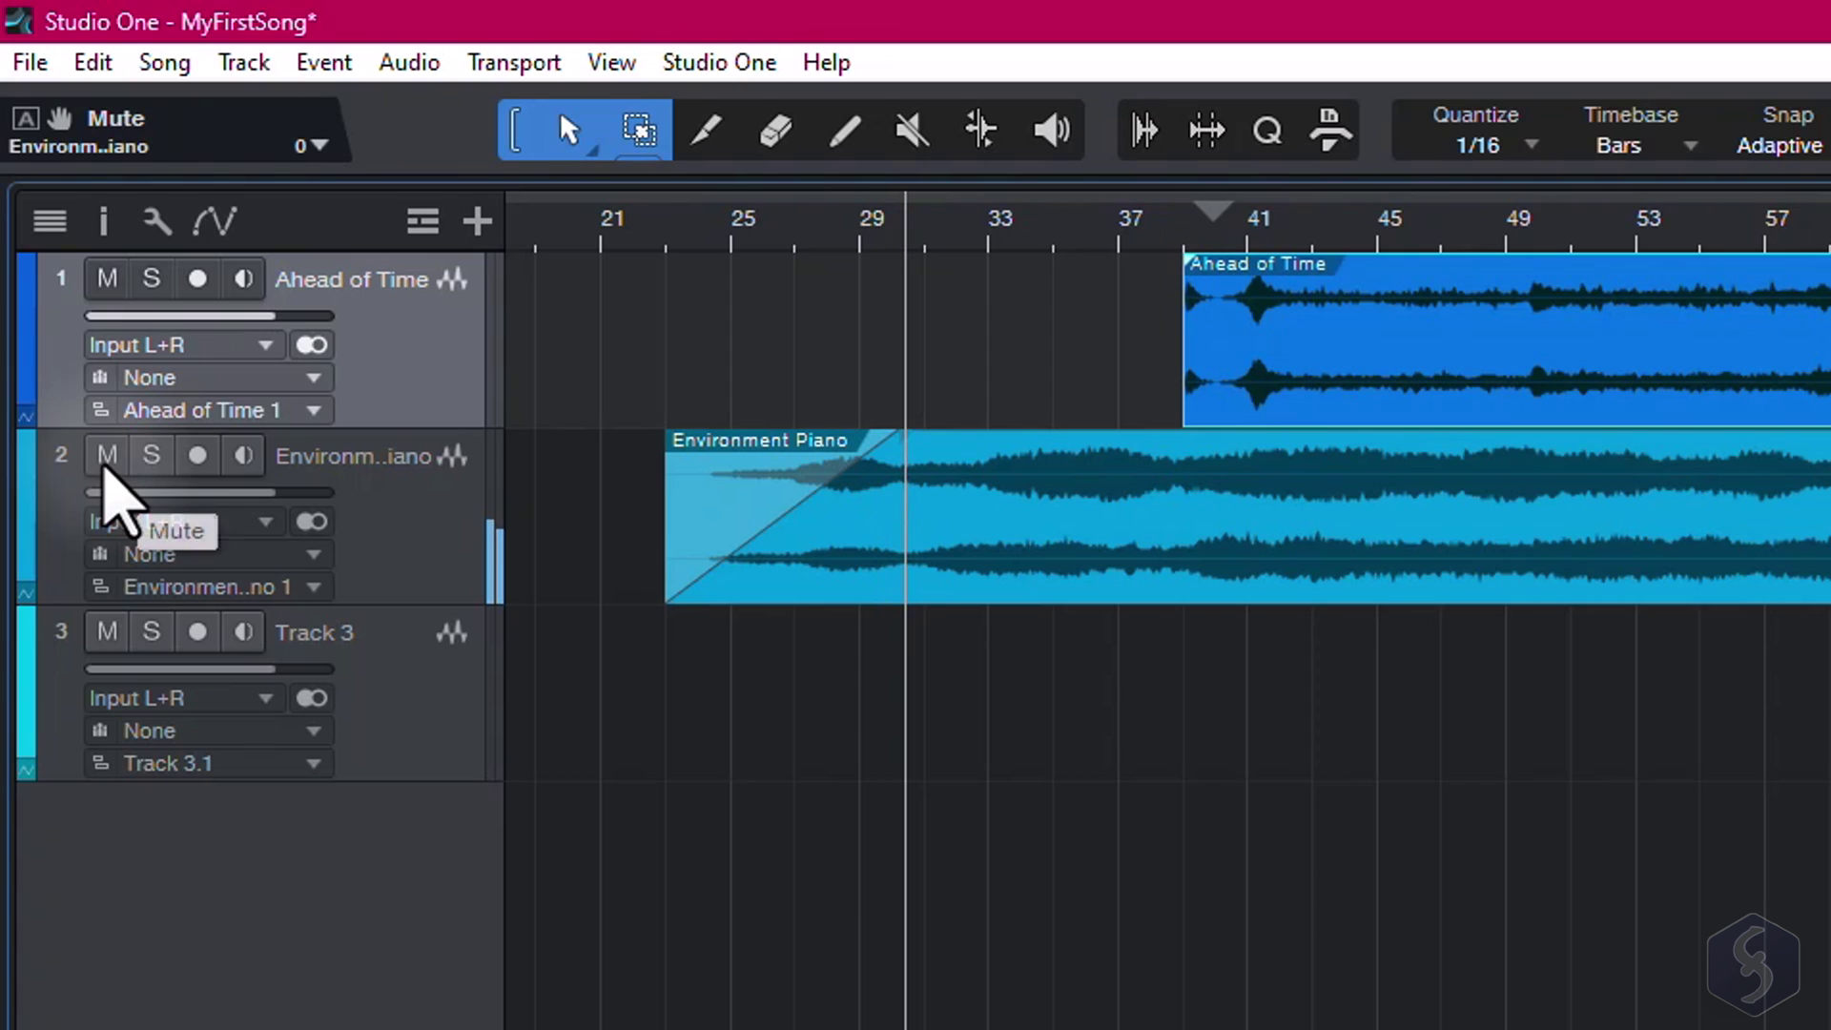
click(105, 466)
click(107, 459)
click(151, 278)
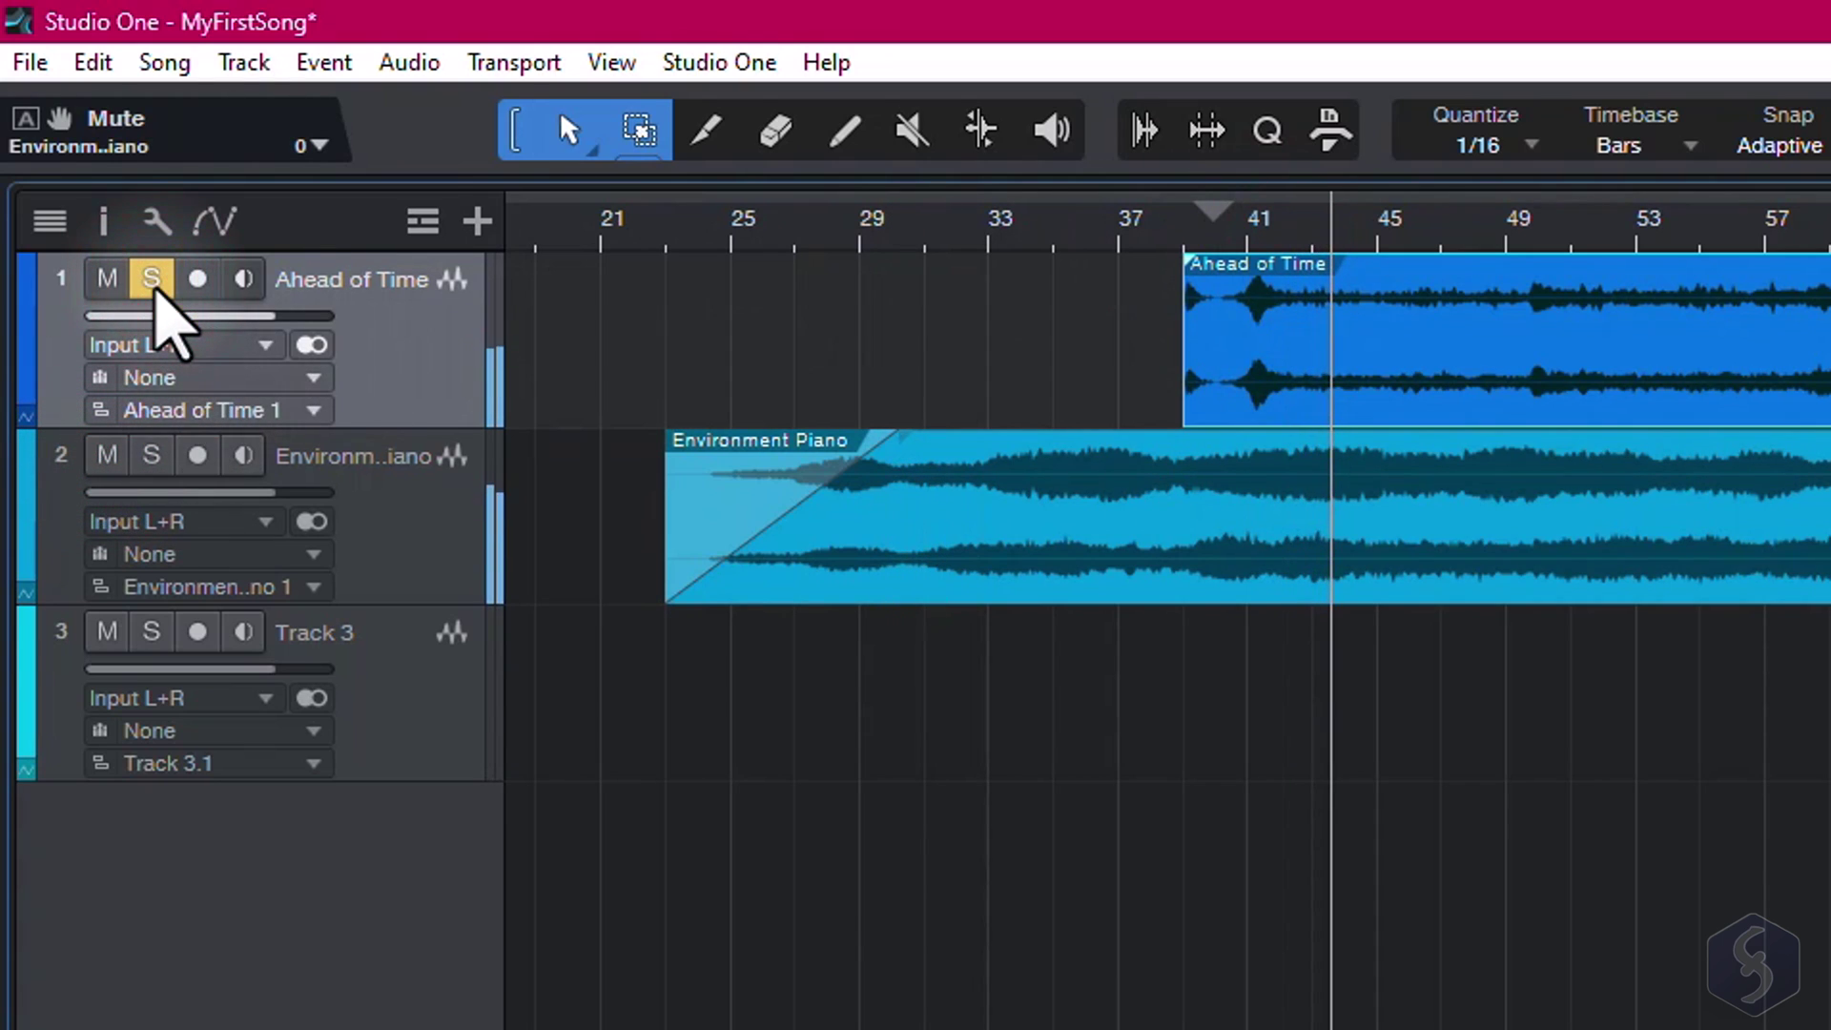
click(150, 278)
Step: Lower the Environment Piano track's volume fader to -2.8 dB
click(338, 476)
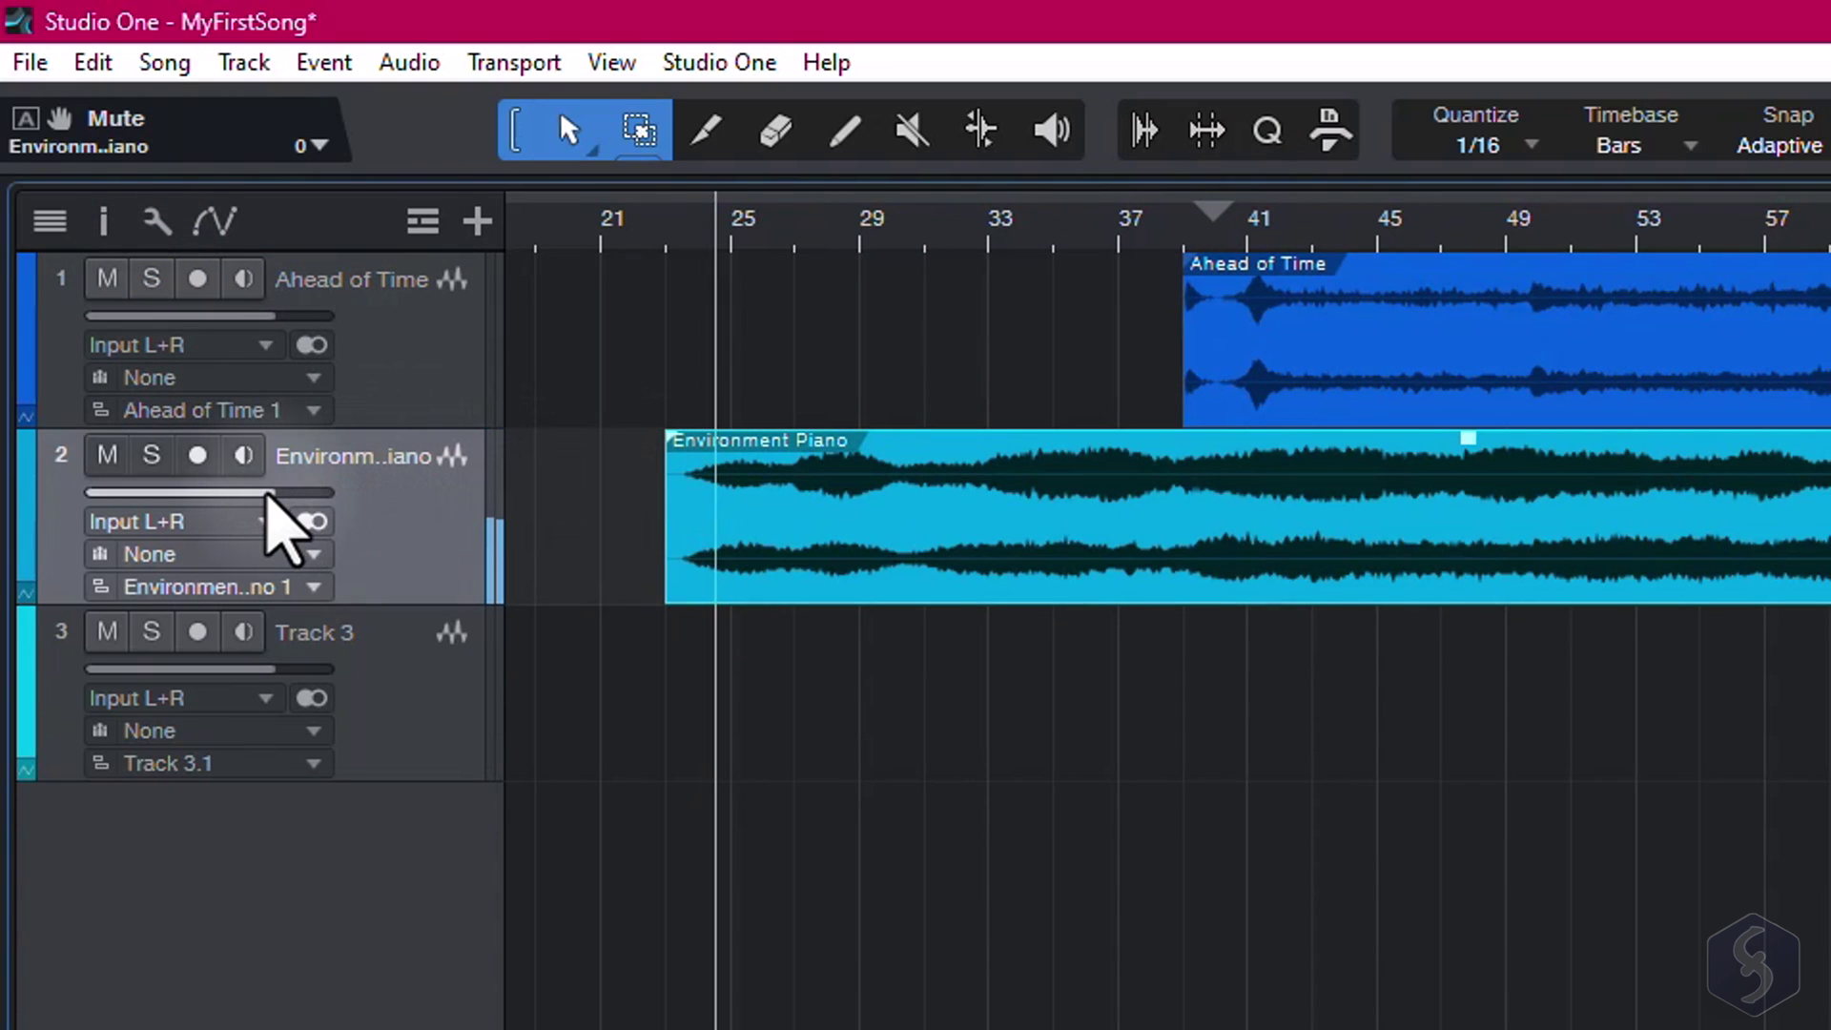
mouse_move(268, 492)
mouse_down()
mouse_move(108, 496)
mouse_move(248, 500)
mouse_up()
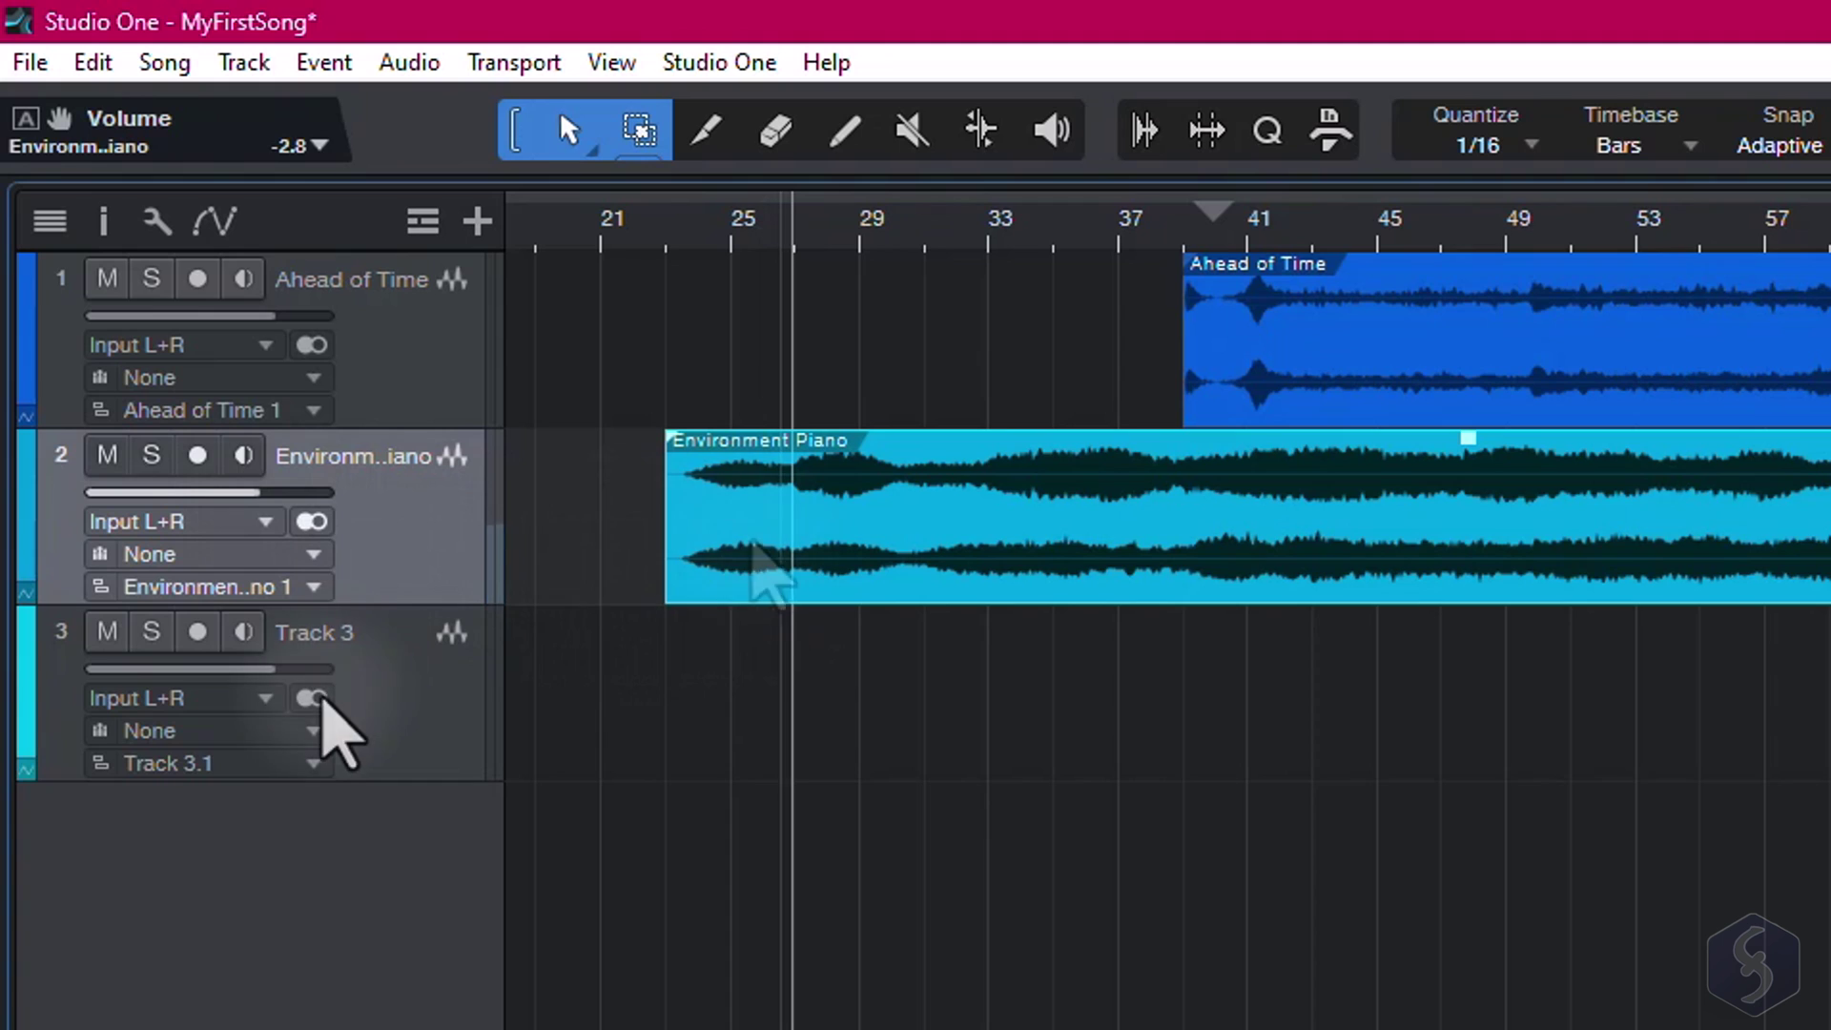
right_click(388, 563)
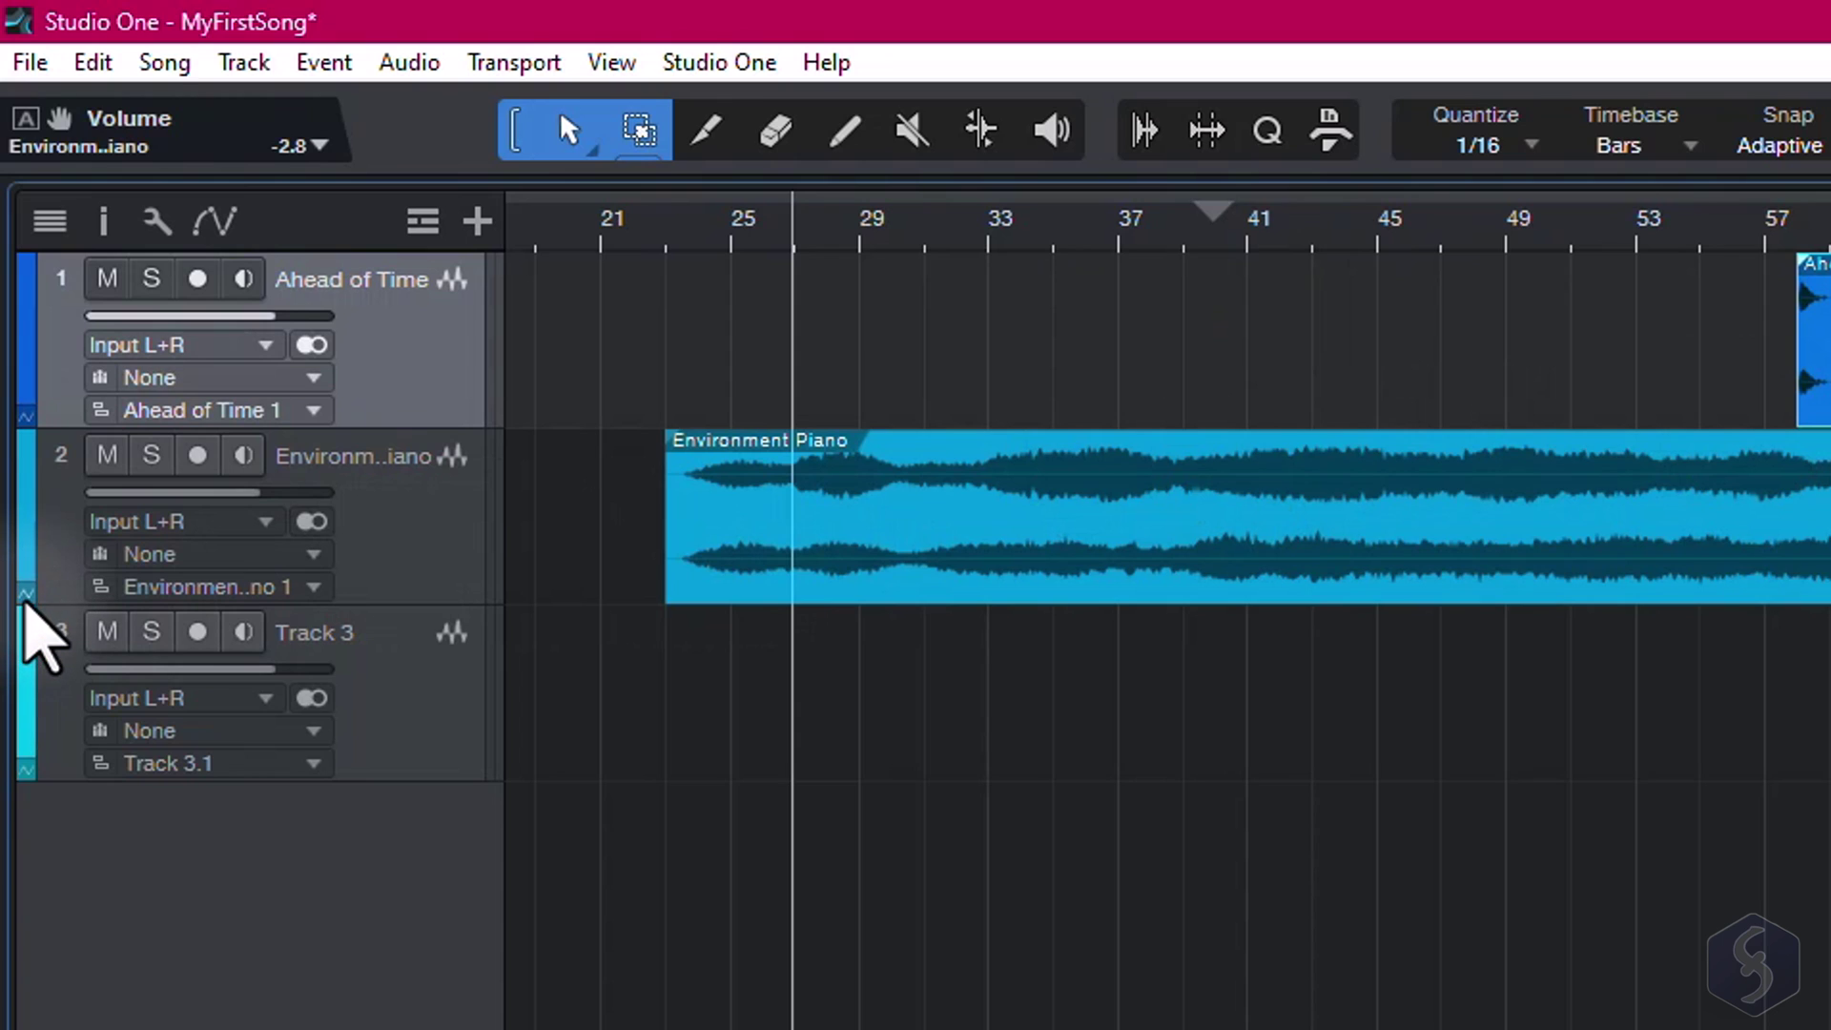
Step: Expand Environment Piano's envelopes and add lowered volume points at bars 31, 34 and 38, then play them back
click(26, 596)
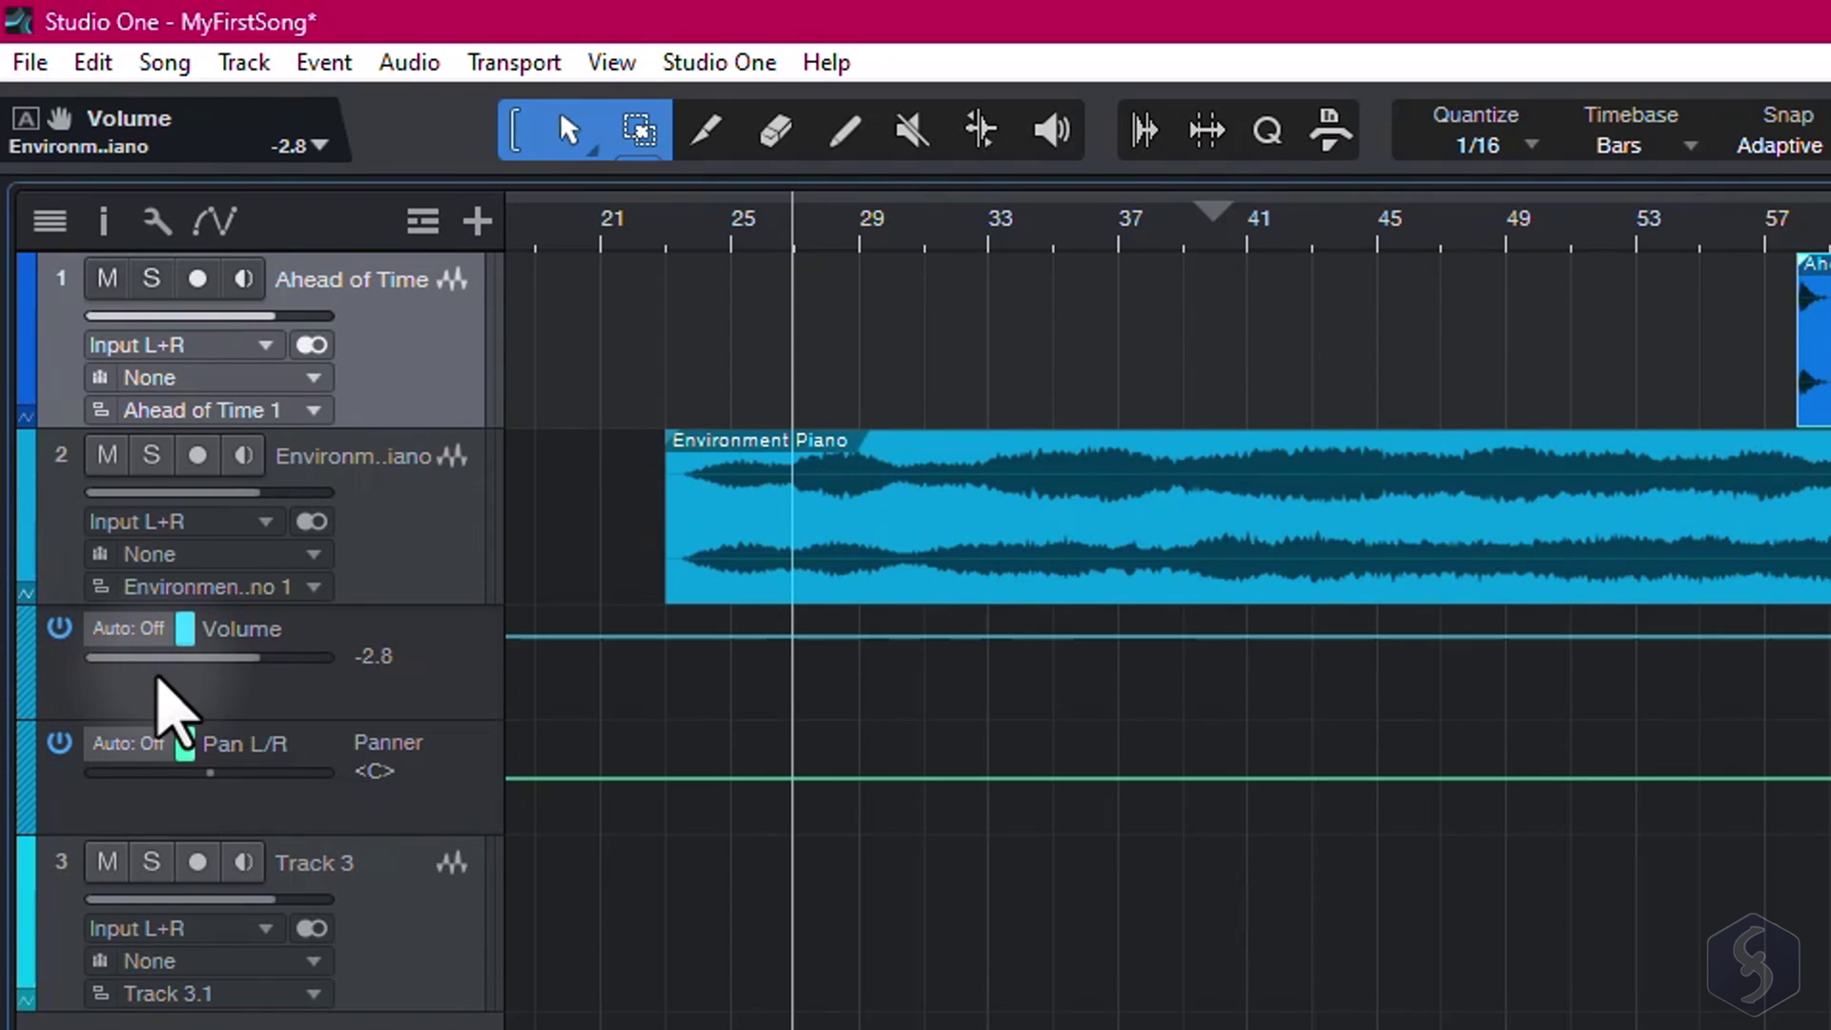
click(454, 670)
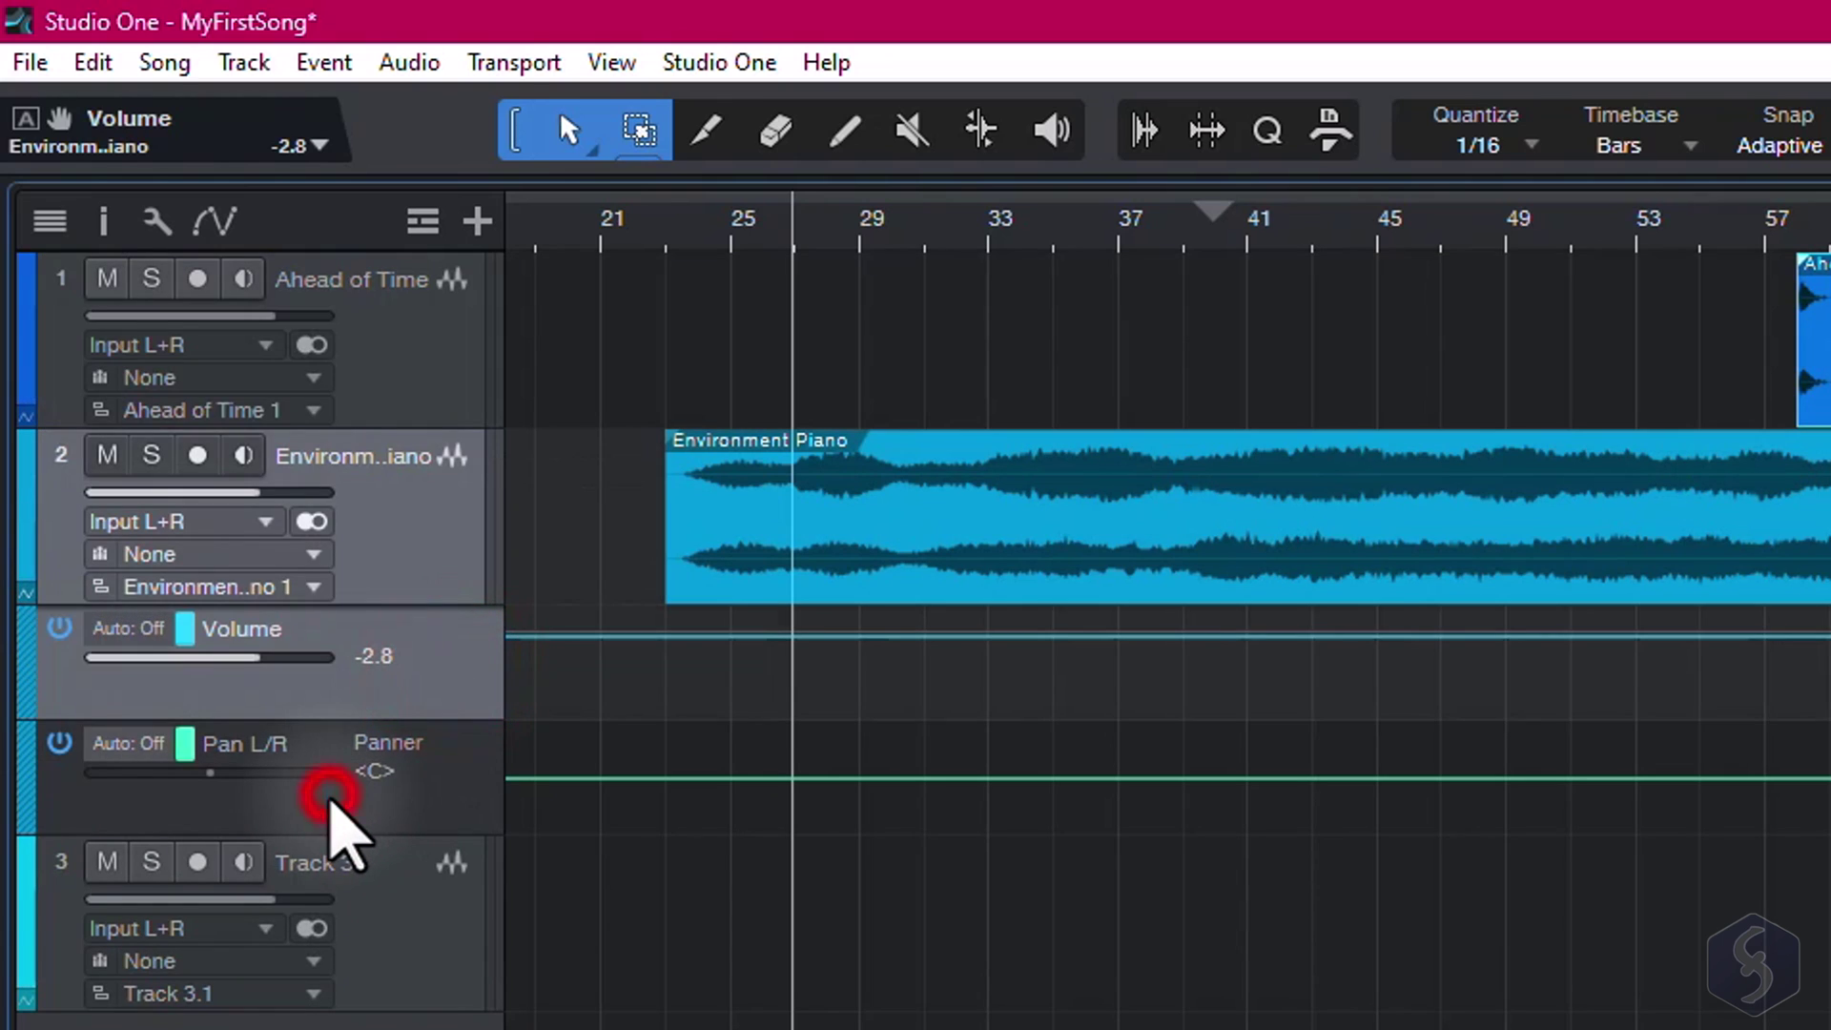
click(327, 794)
click(389, 672)
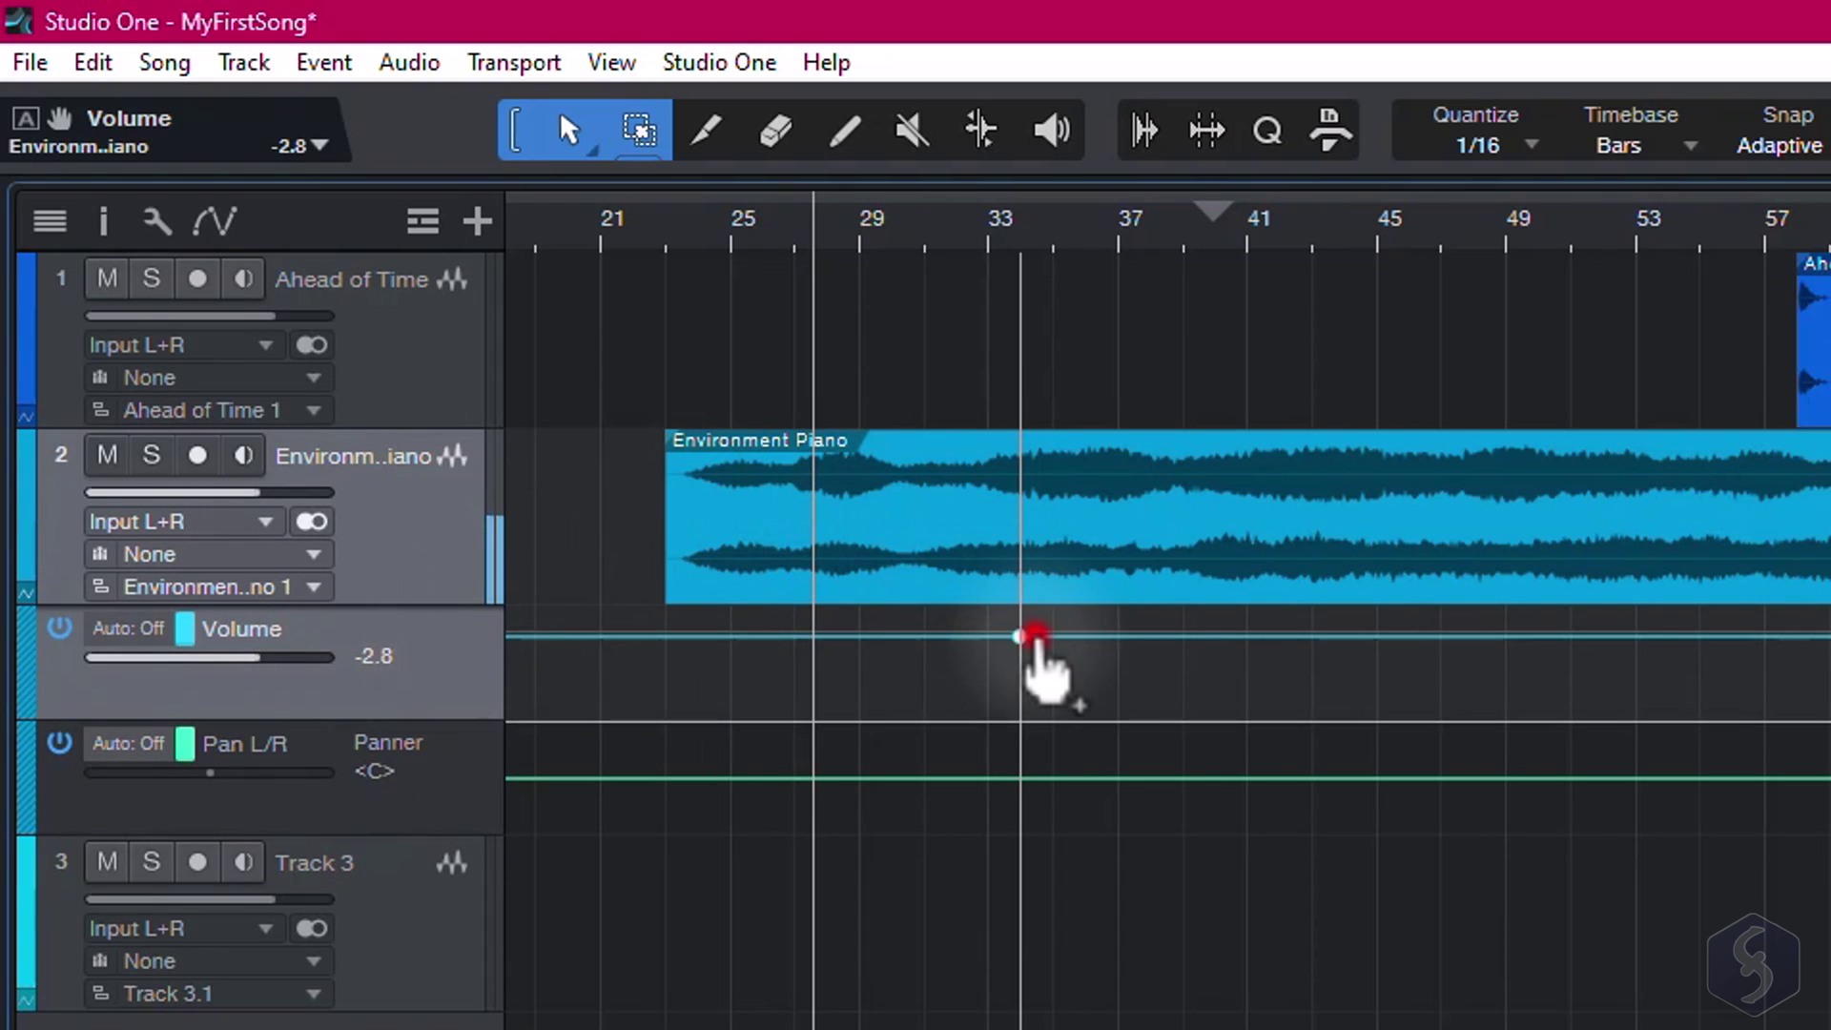
mouse_move(1020, 634)
mouse_down()
mouse_move(1022, 710)
mouse_move(1019, 630)
mouse_up()
drag(923, 634, 923, 674)
drag(1136, 630, 1220, 699)
key(space)
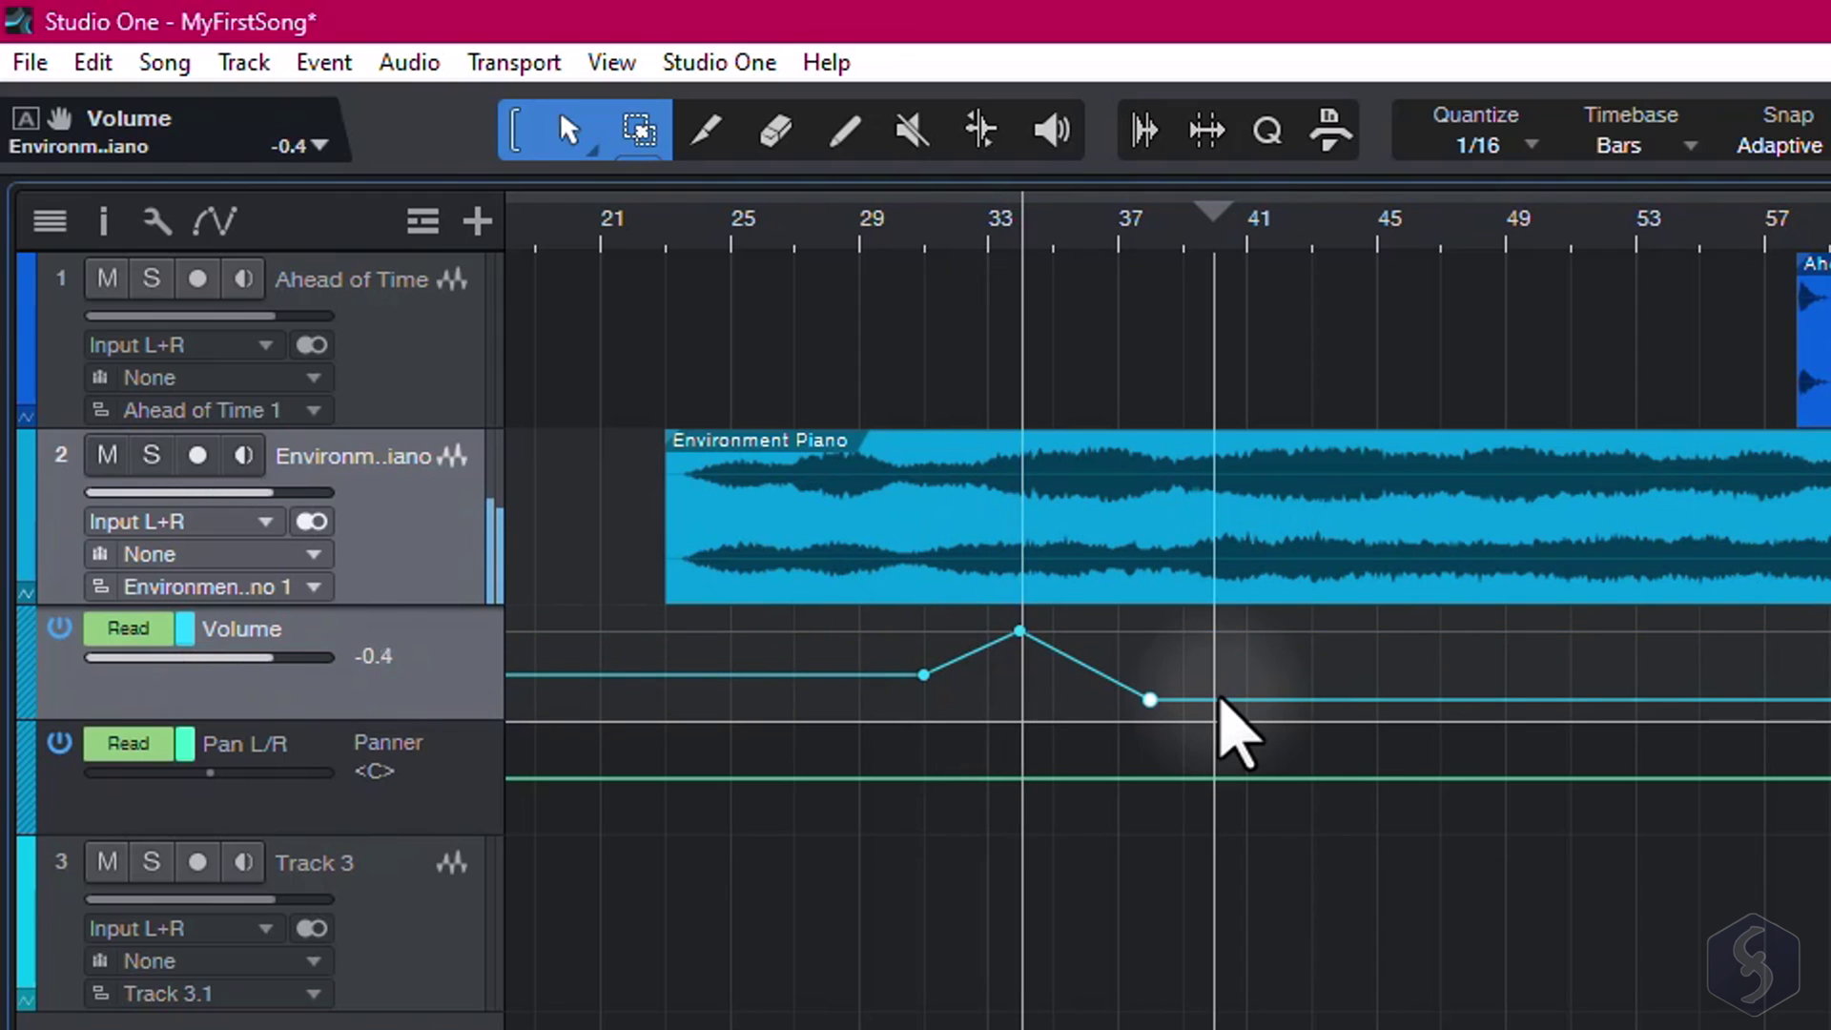
key(space)
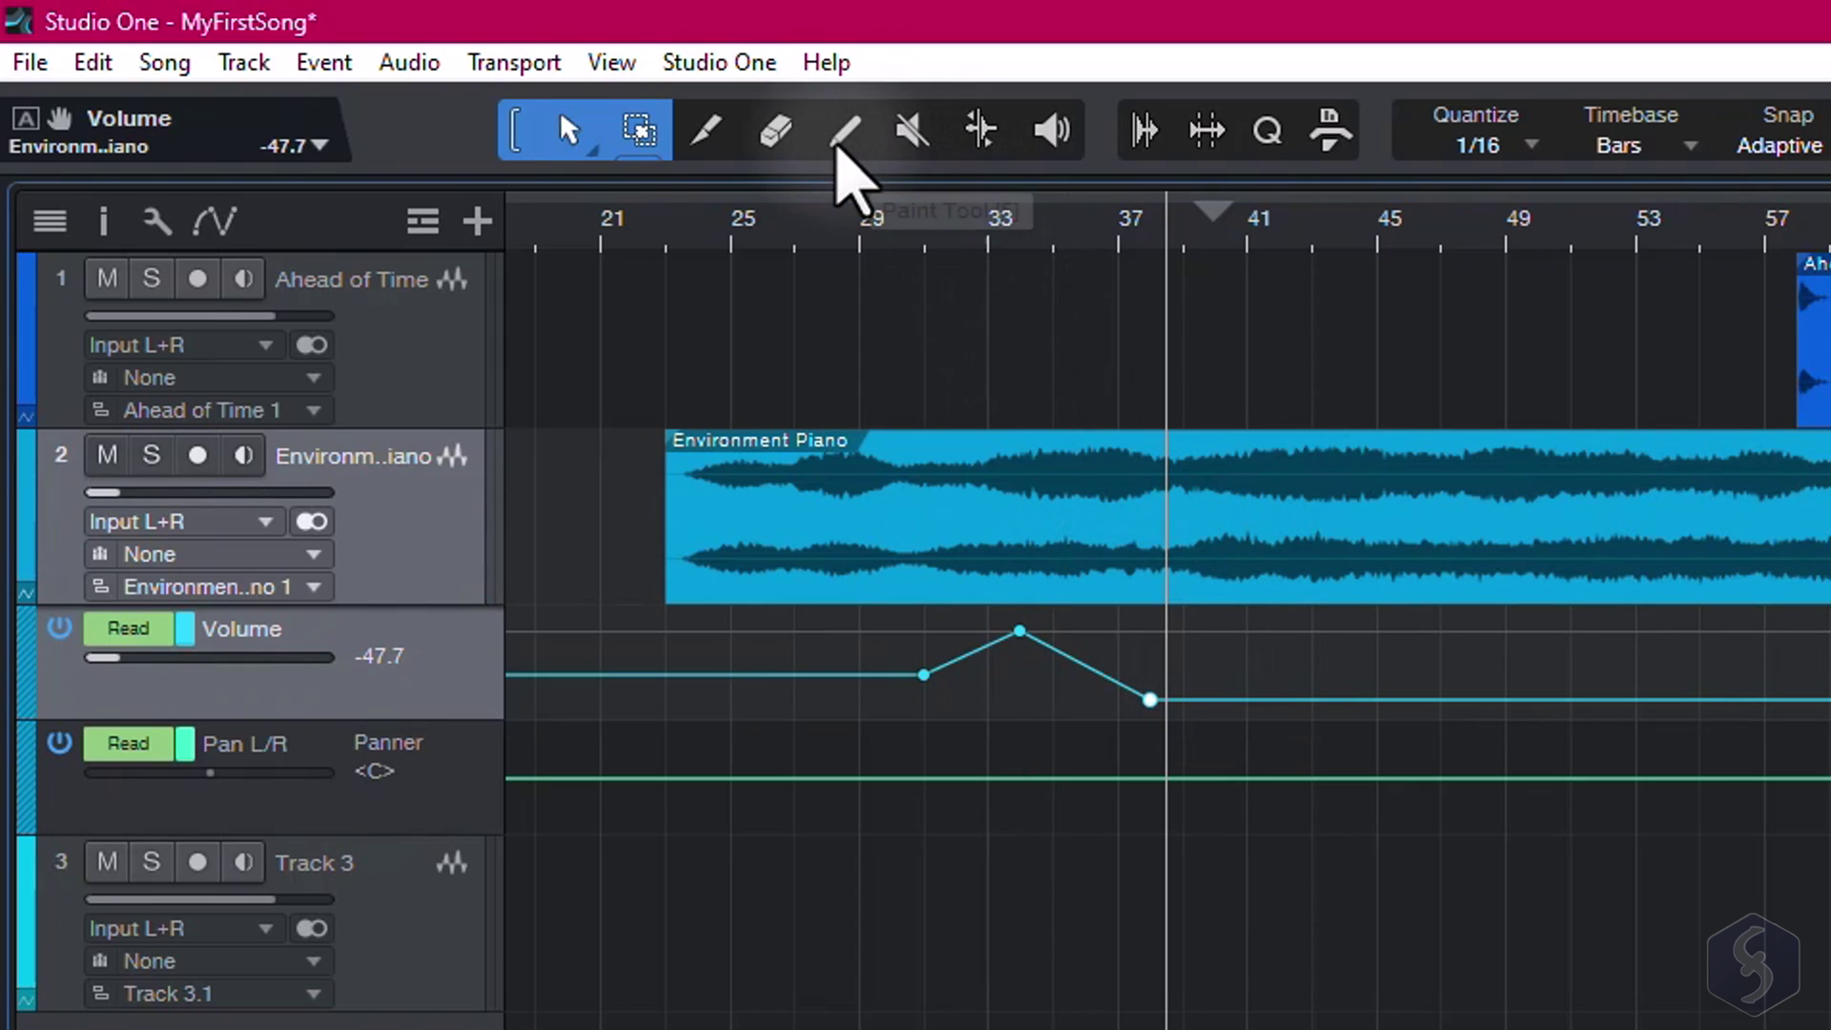
Step: Paint a volume curve across bars 27–38, erase it, and toggle the Volume lane off and on
click(843, 131)
mouse_move(794, 674)
mouse_down()
mouse_move(1017, 644)
mouse_move(1051, 669)
mouse_move(1111, 654)
mouse_move(1134, 683)
mouse_move(1150, 661)
mouse_move(1184, 677)
mouse_move(1184, 656)
mouse_move(1040, 632)
mouse_move(763, 658)
mouse_move(1064, 648)
mouse_up()
click(775, 139)
key(1)
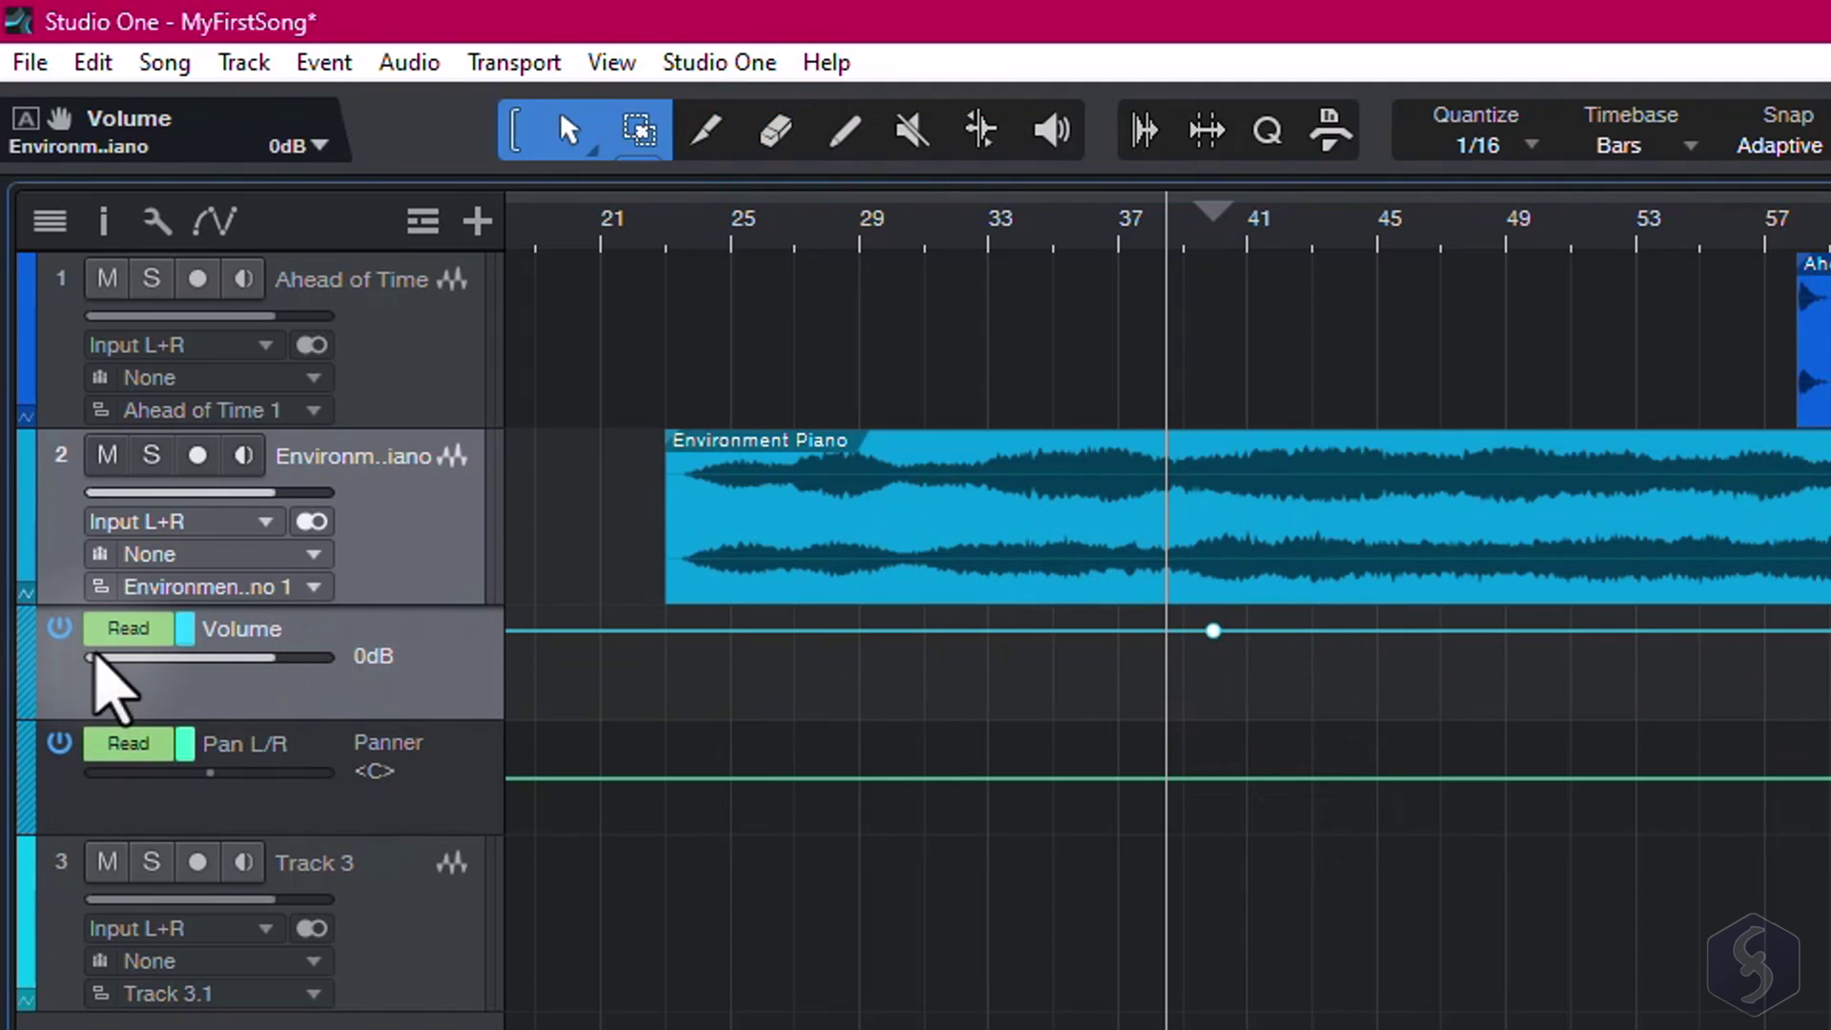
click(60, 629)
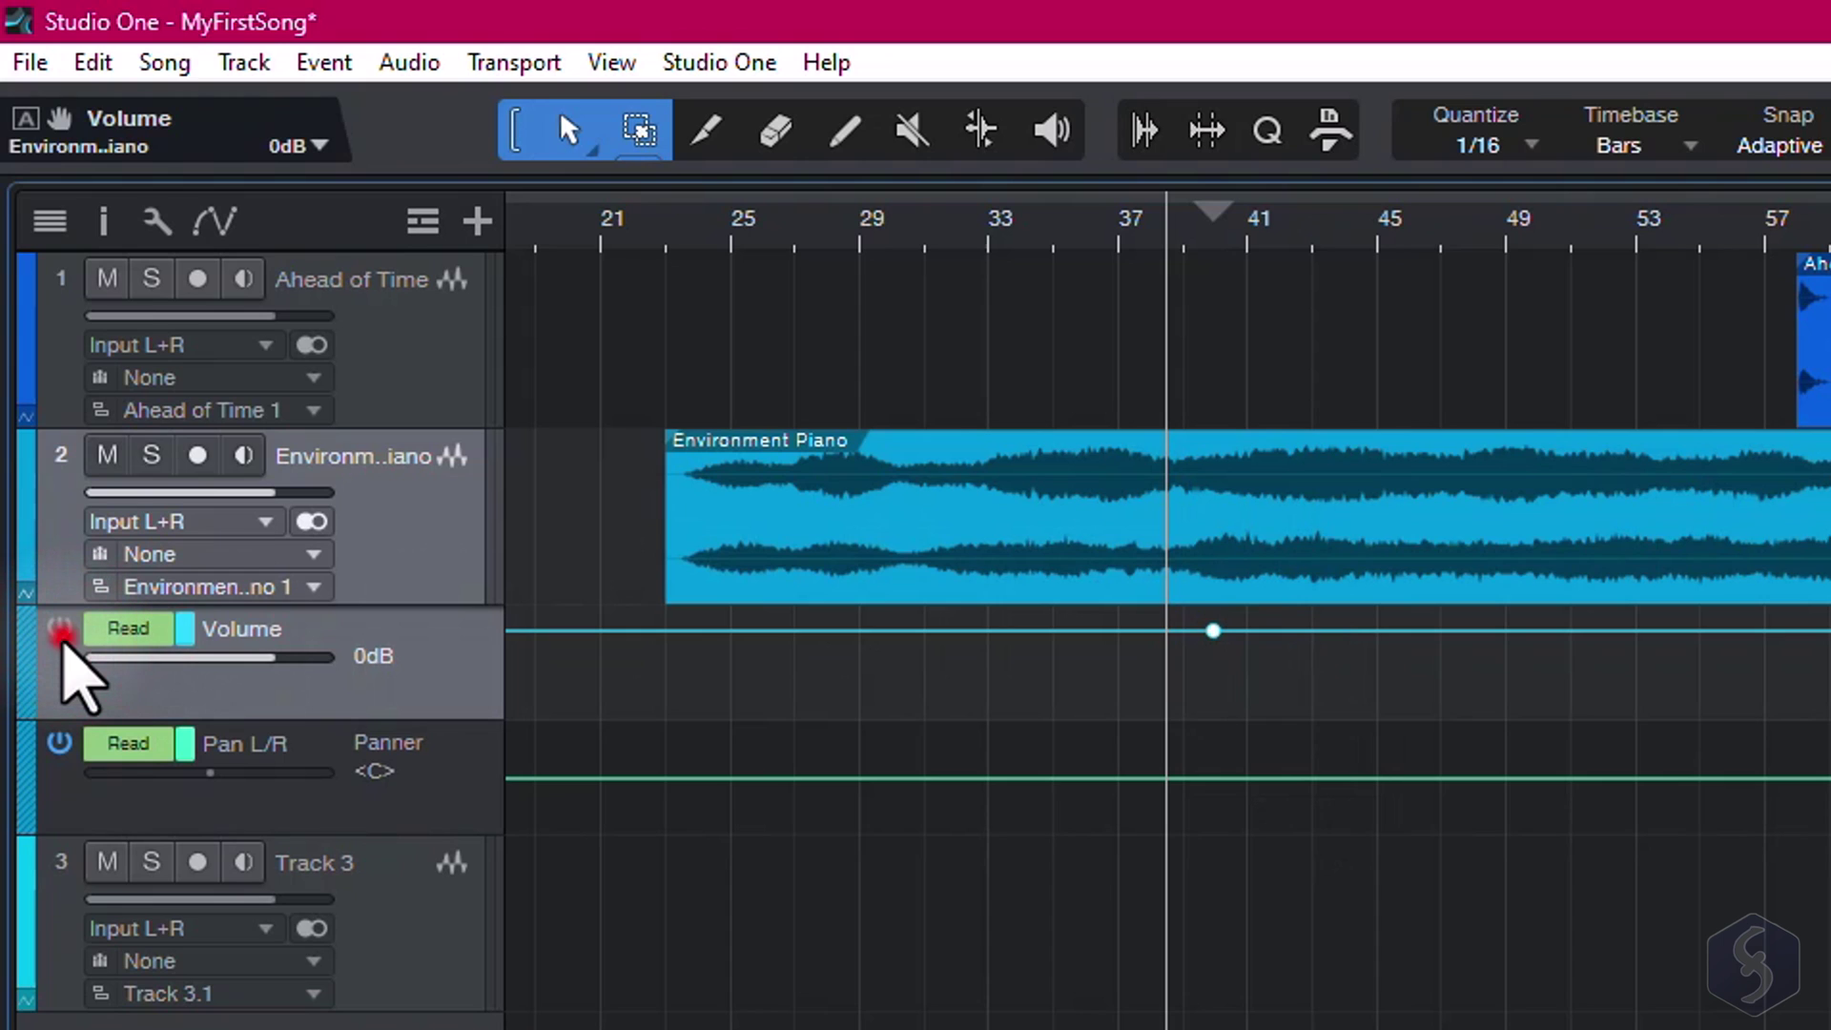
click(60, 632)
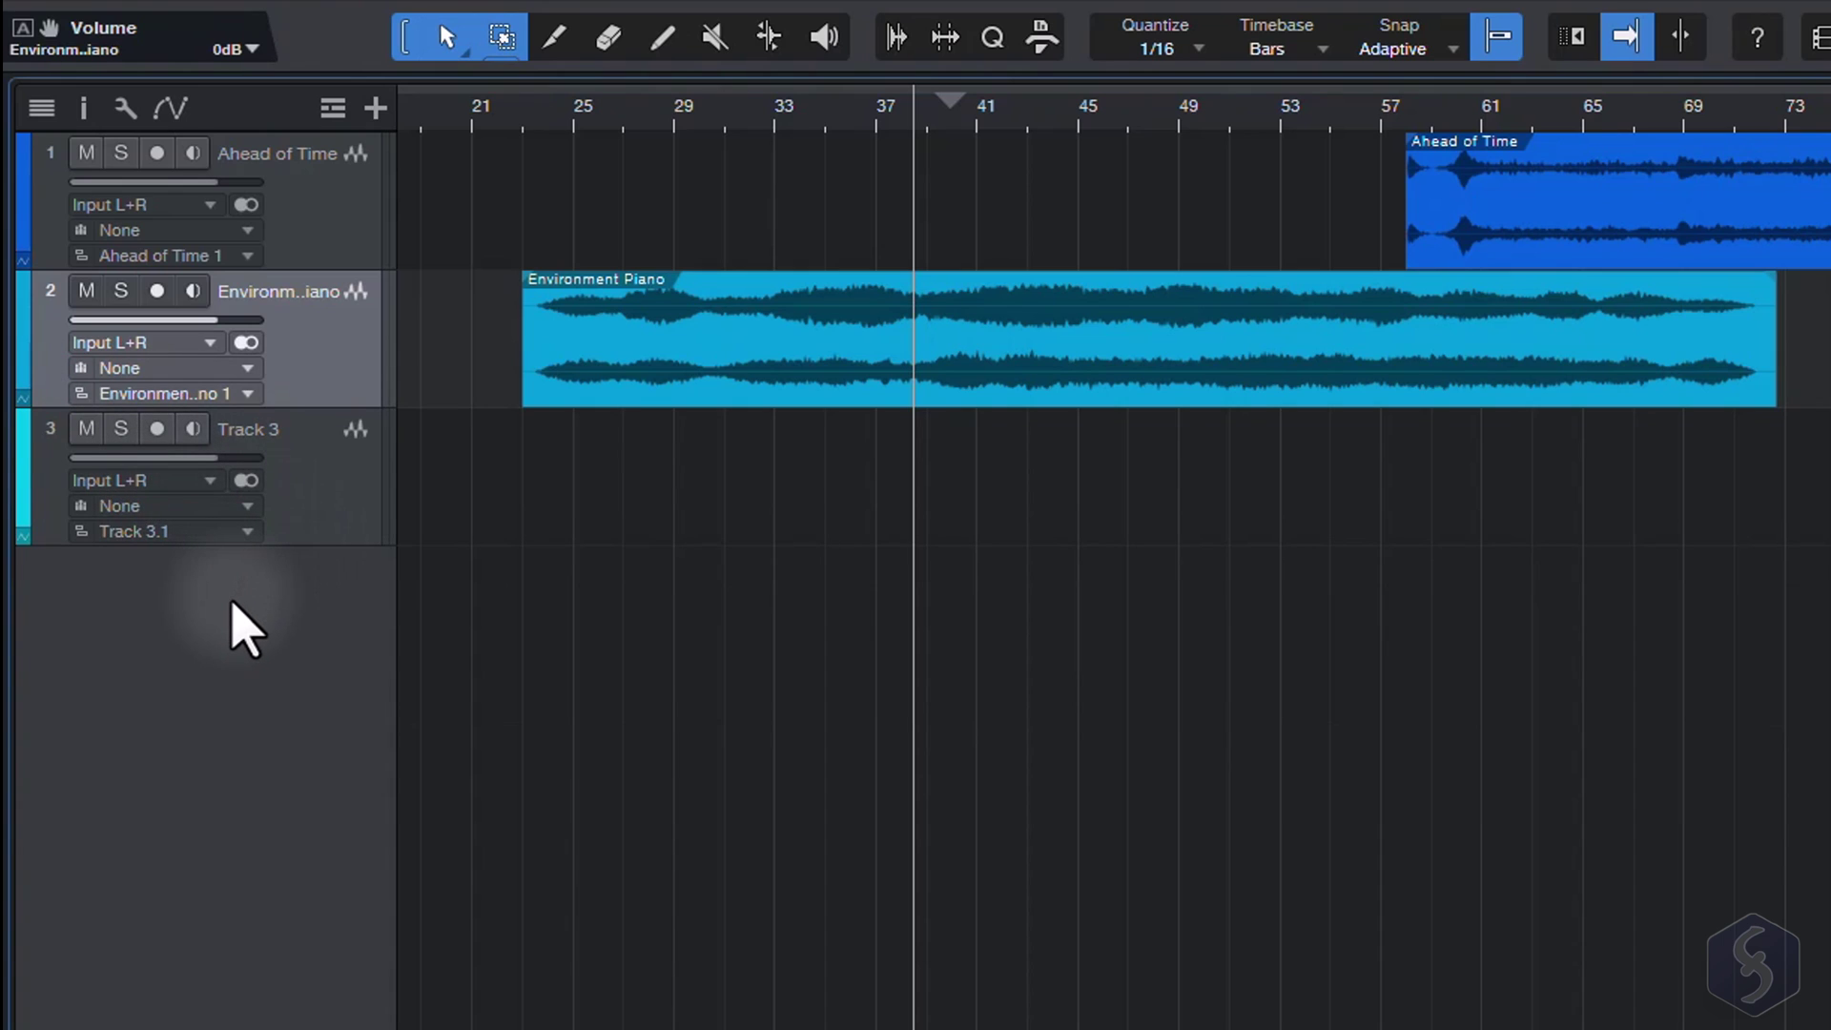
Step: Add instrument Track 4 with Mai Tai and create an empty part spanning bars 1–4
right_click(231, 602)
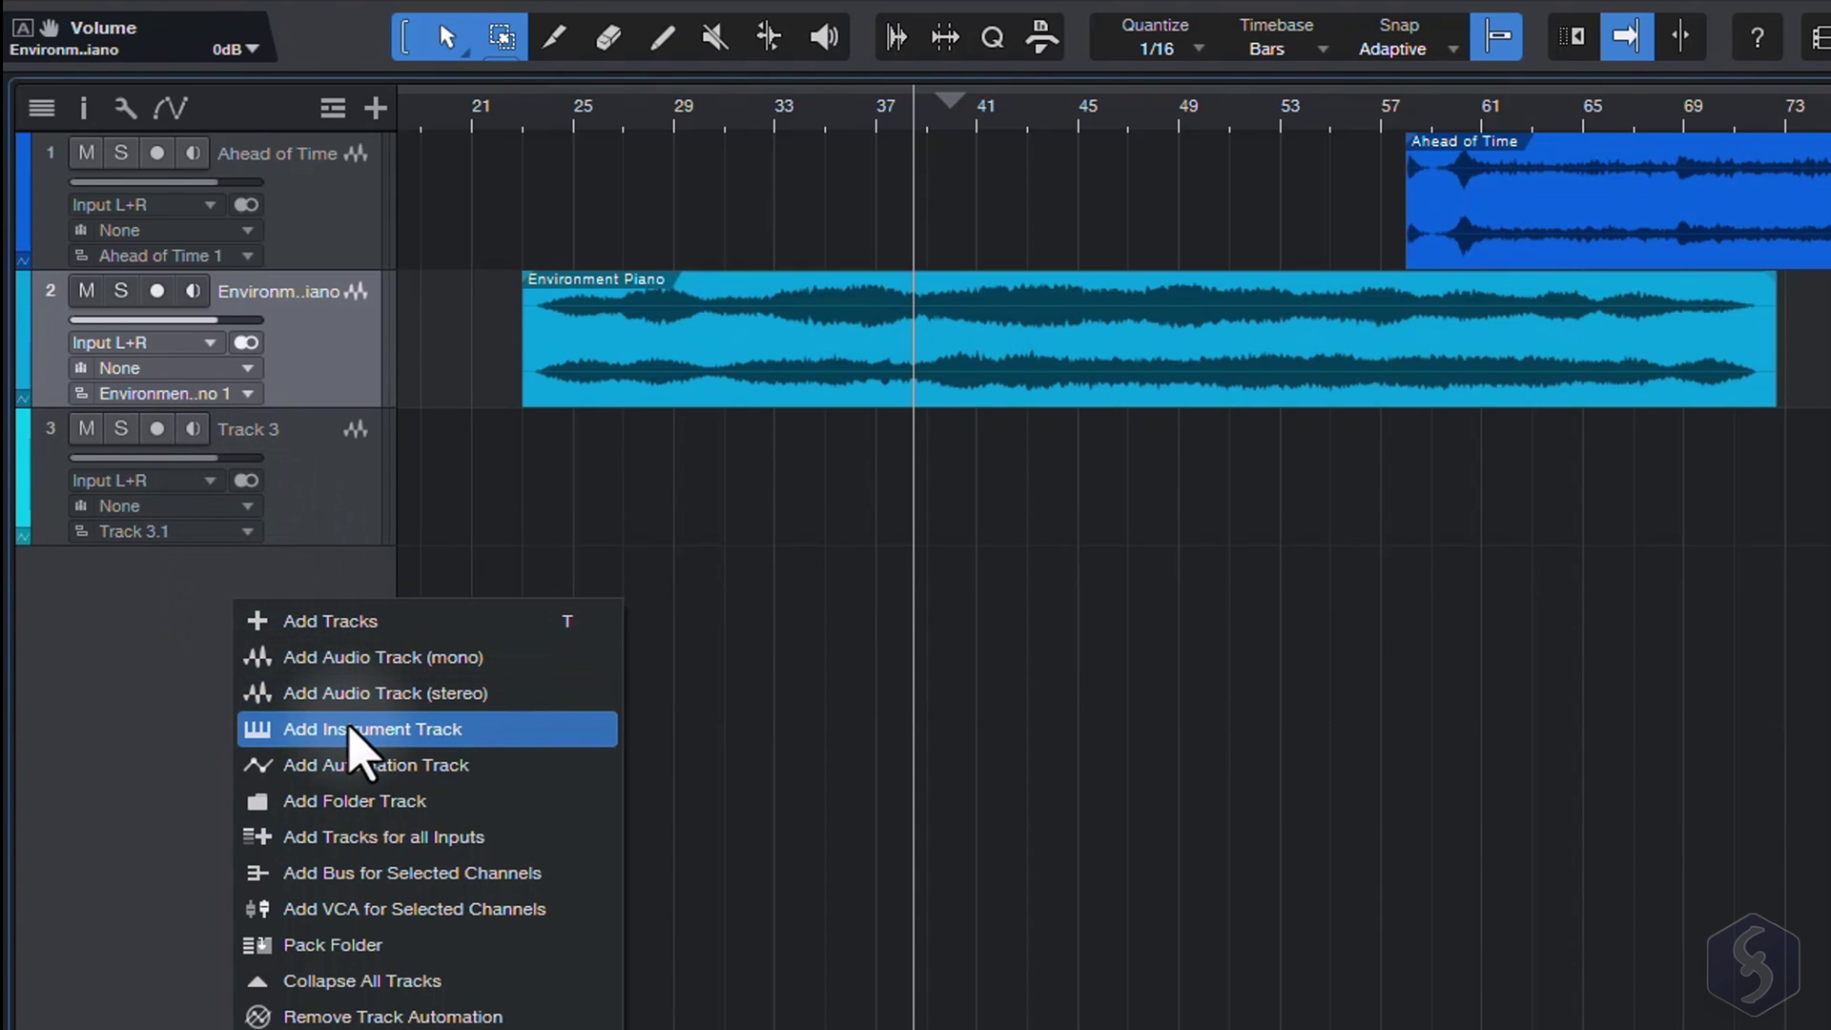
click(360, 744)
key(alt+Tab)
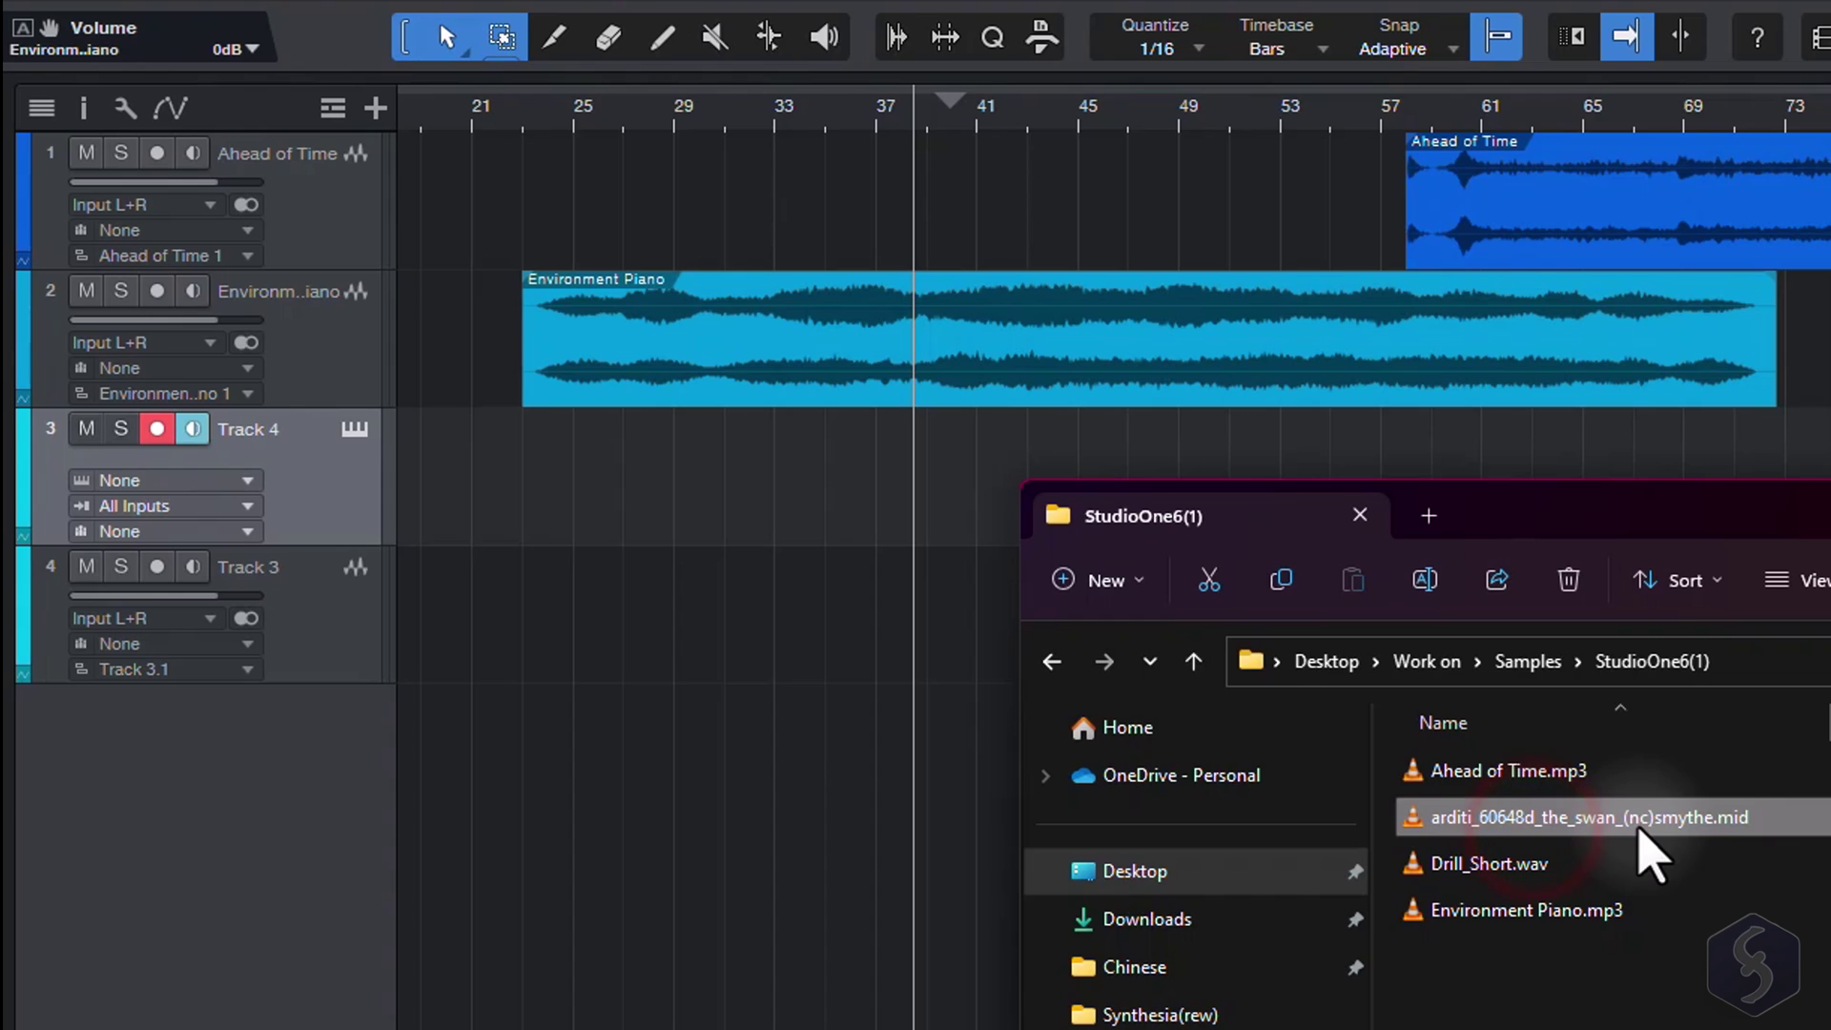
drag(1634, 817, 508, 492)
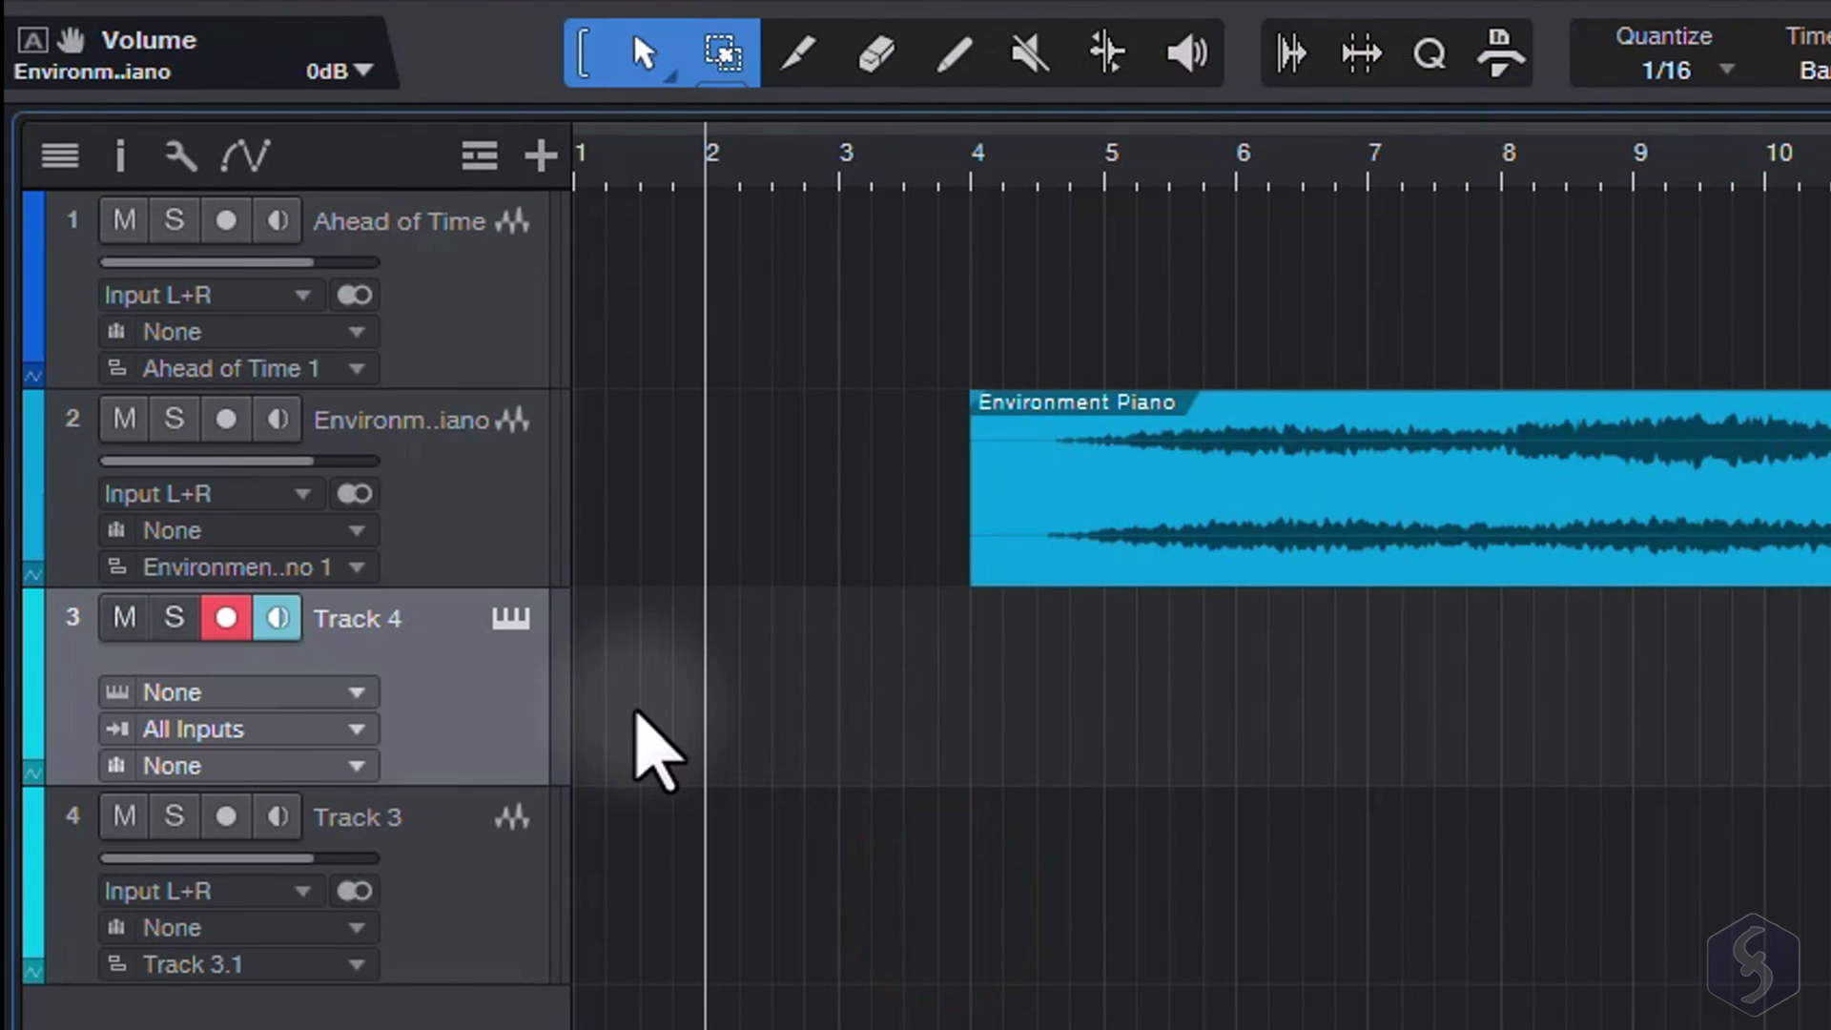
double_click(637, 753)
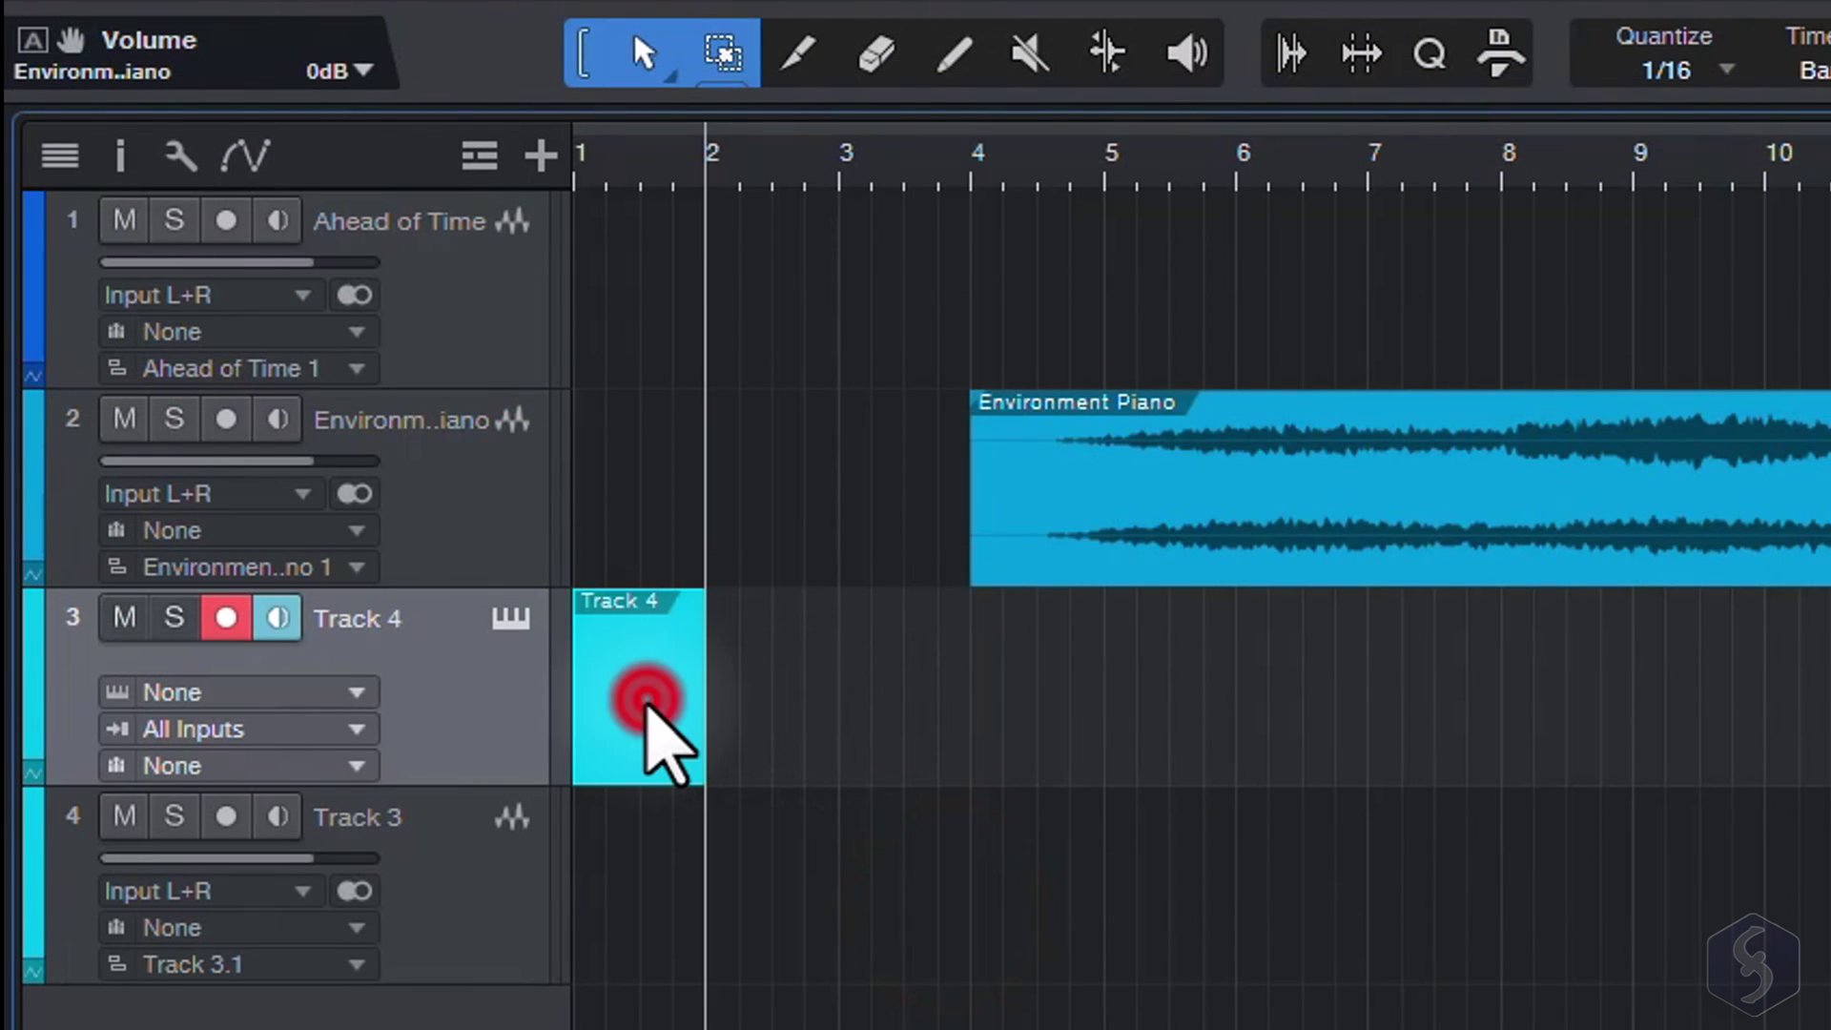
drag(707, 720, 992, 728)
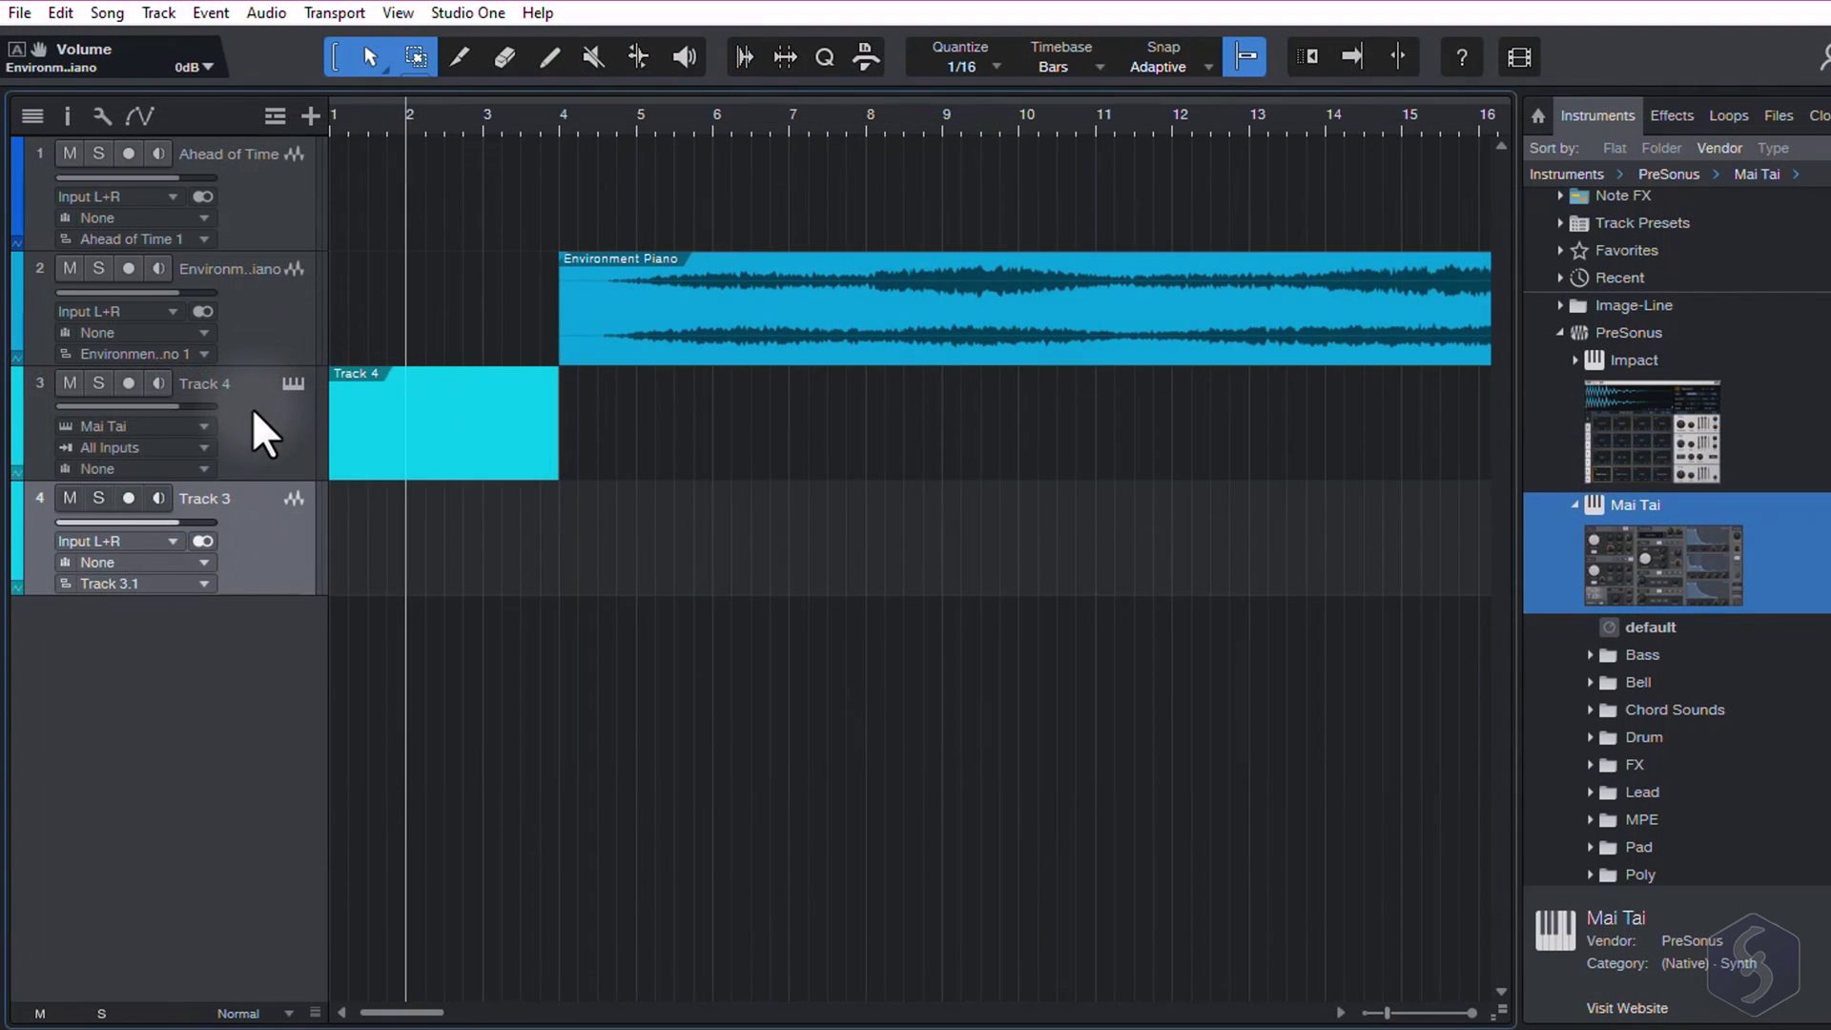
Step: Open Track 4's instrument editor and audition notes on its on-screen keyboard
click(253, 399)
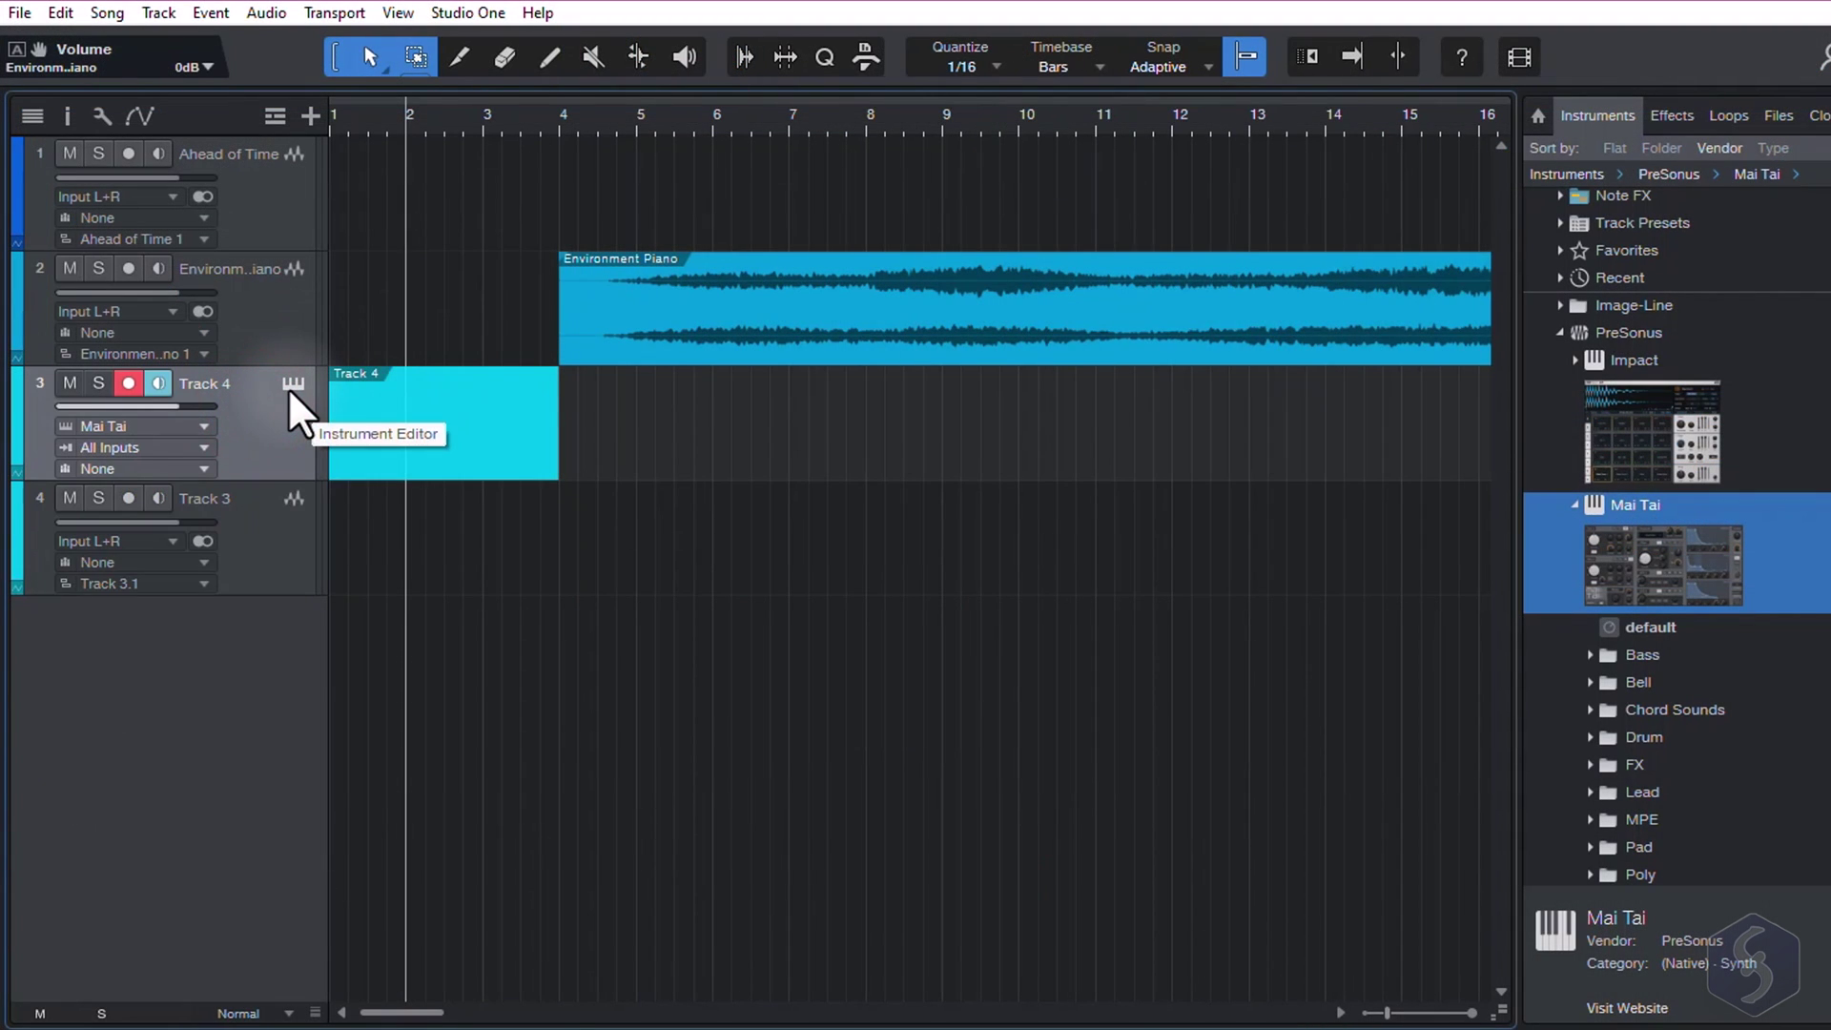
click(289, 391)
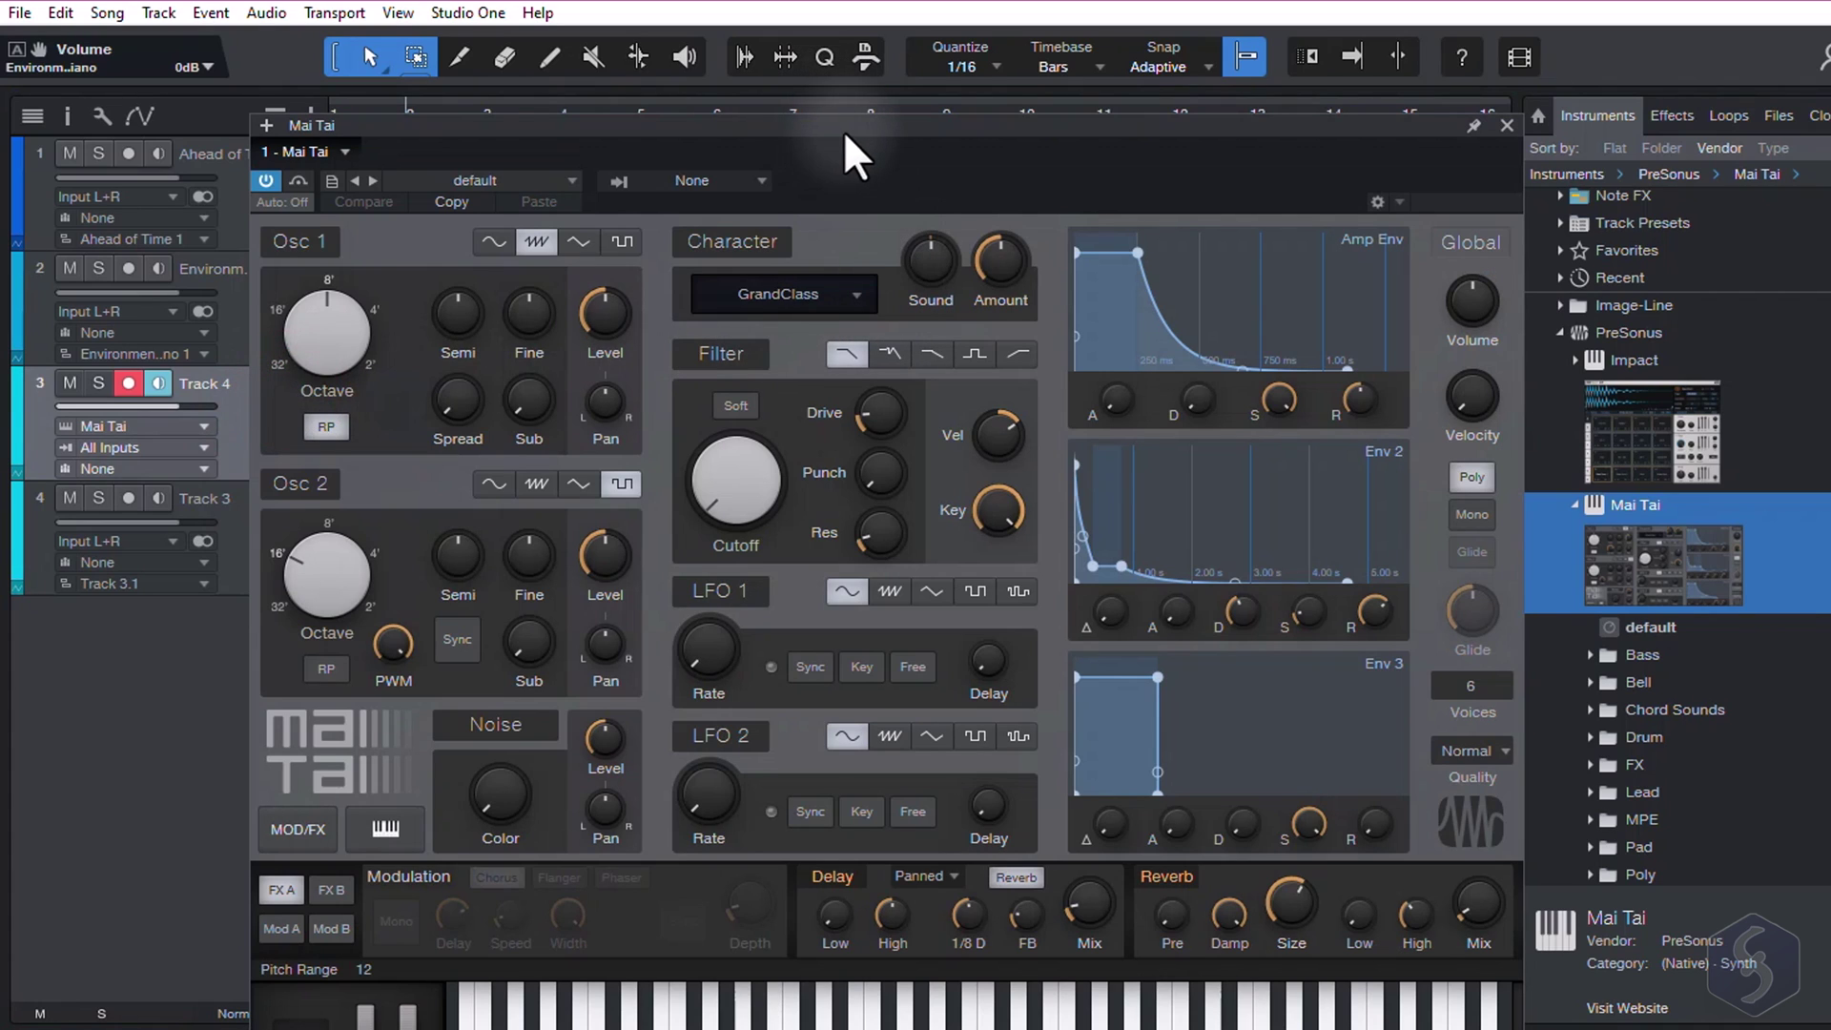
drag(843, 129, 872, 39)
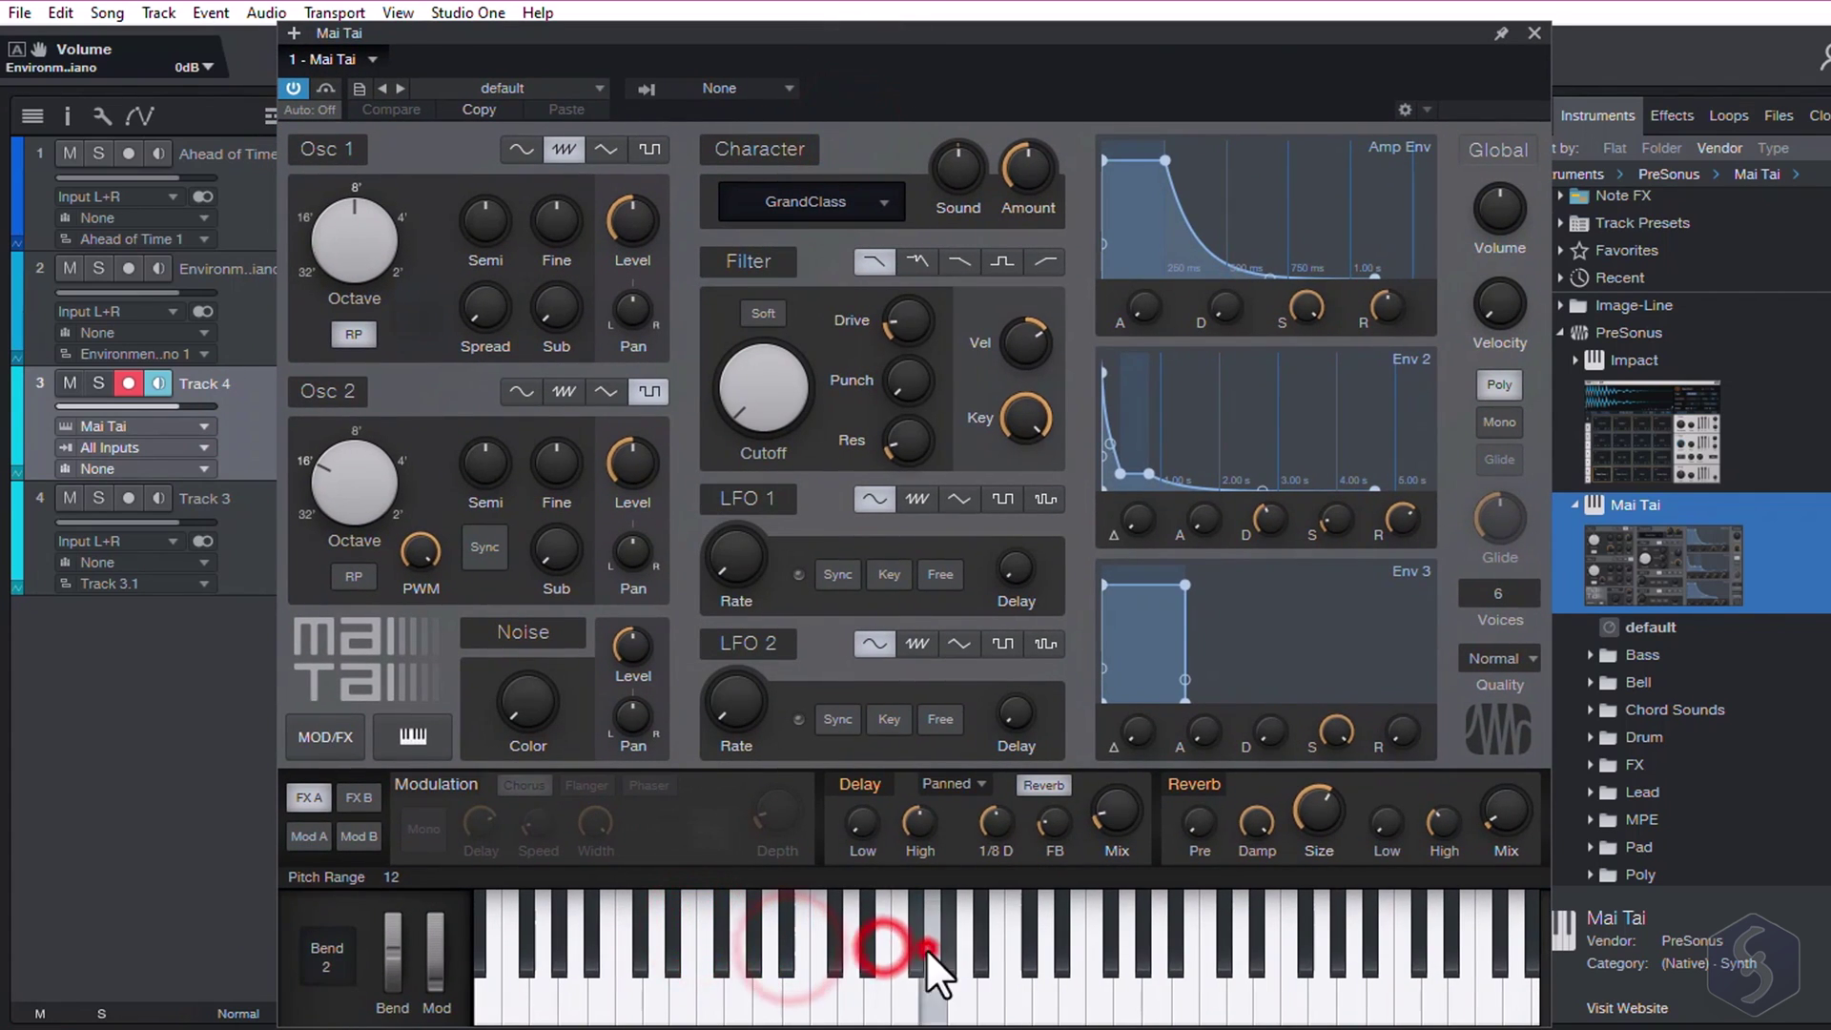
click(1165, 963)
click(1309, 973)
click(897, 979)
click(730, 954)
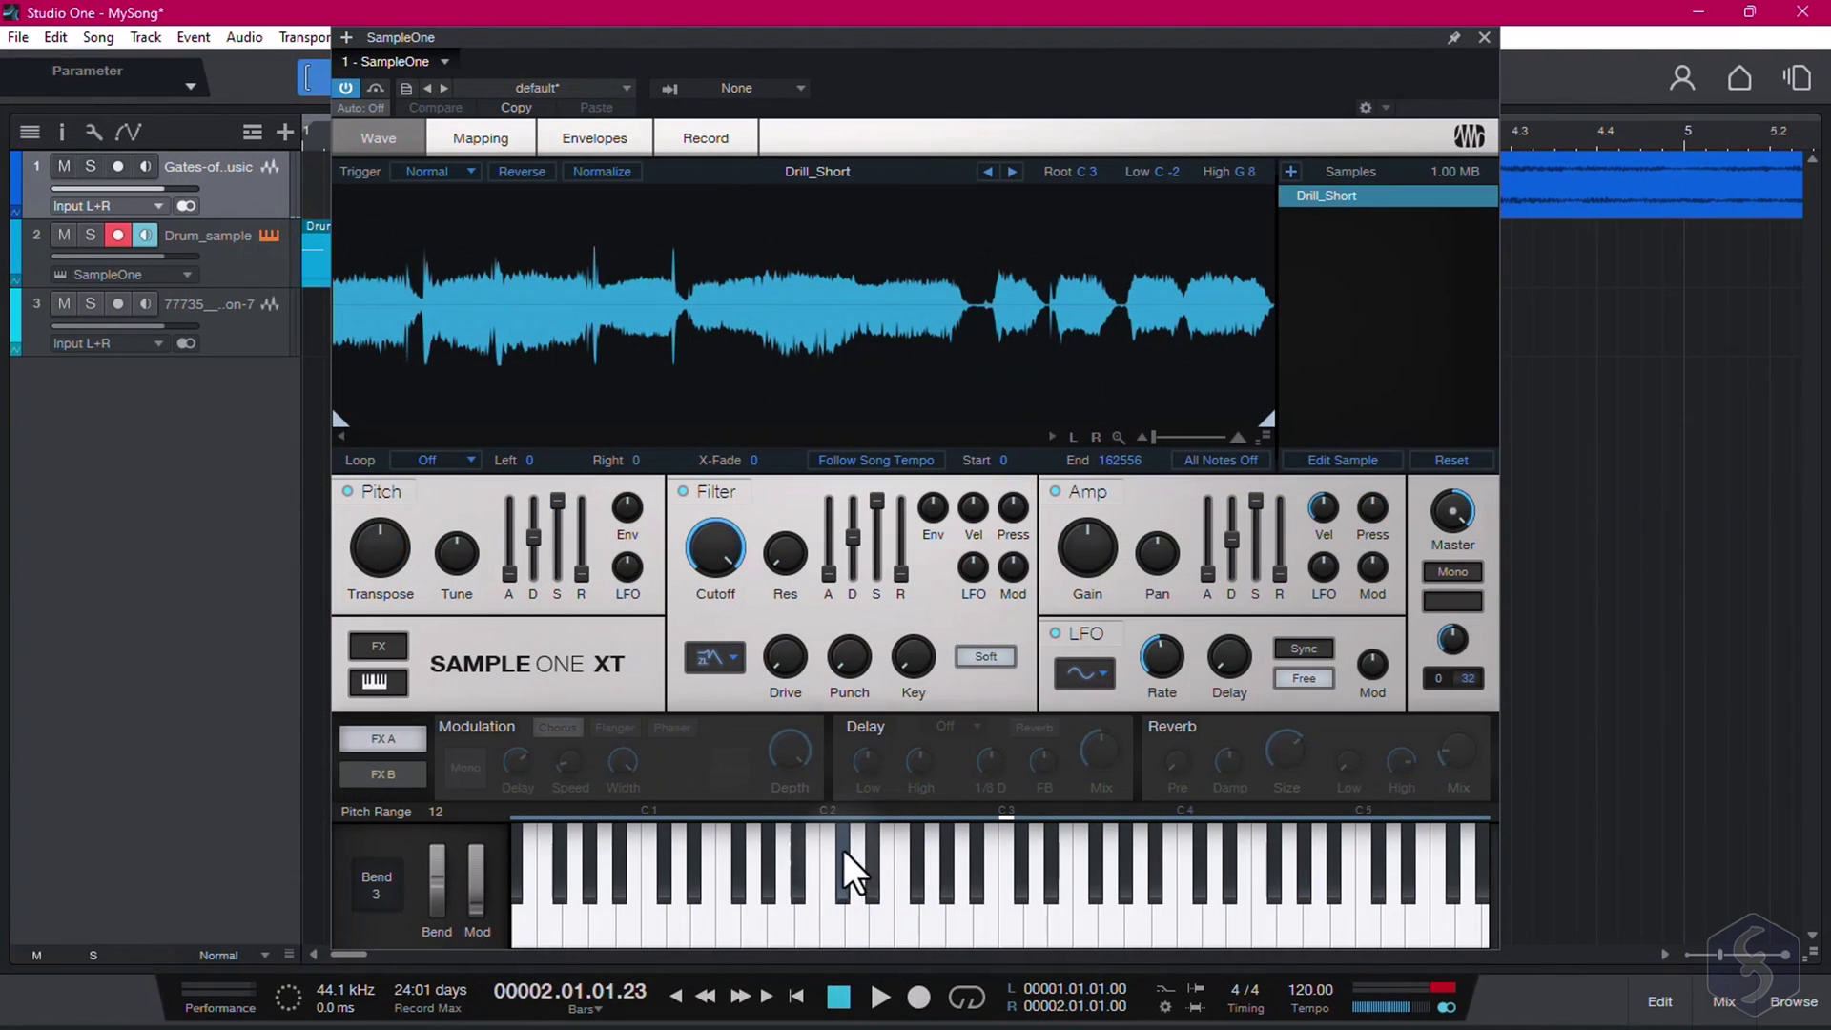
click(859, 873)
click(966, 882)
click(1090, 886)
click(742, 885)
click(658, 892)
click(1010, 901)
click(1255, 904)
click(1356, 904)
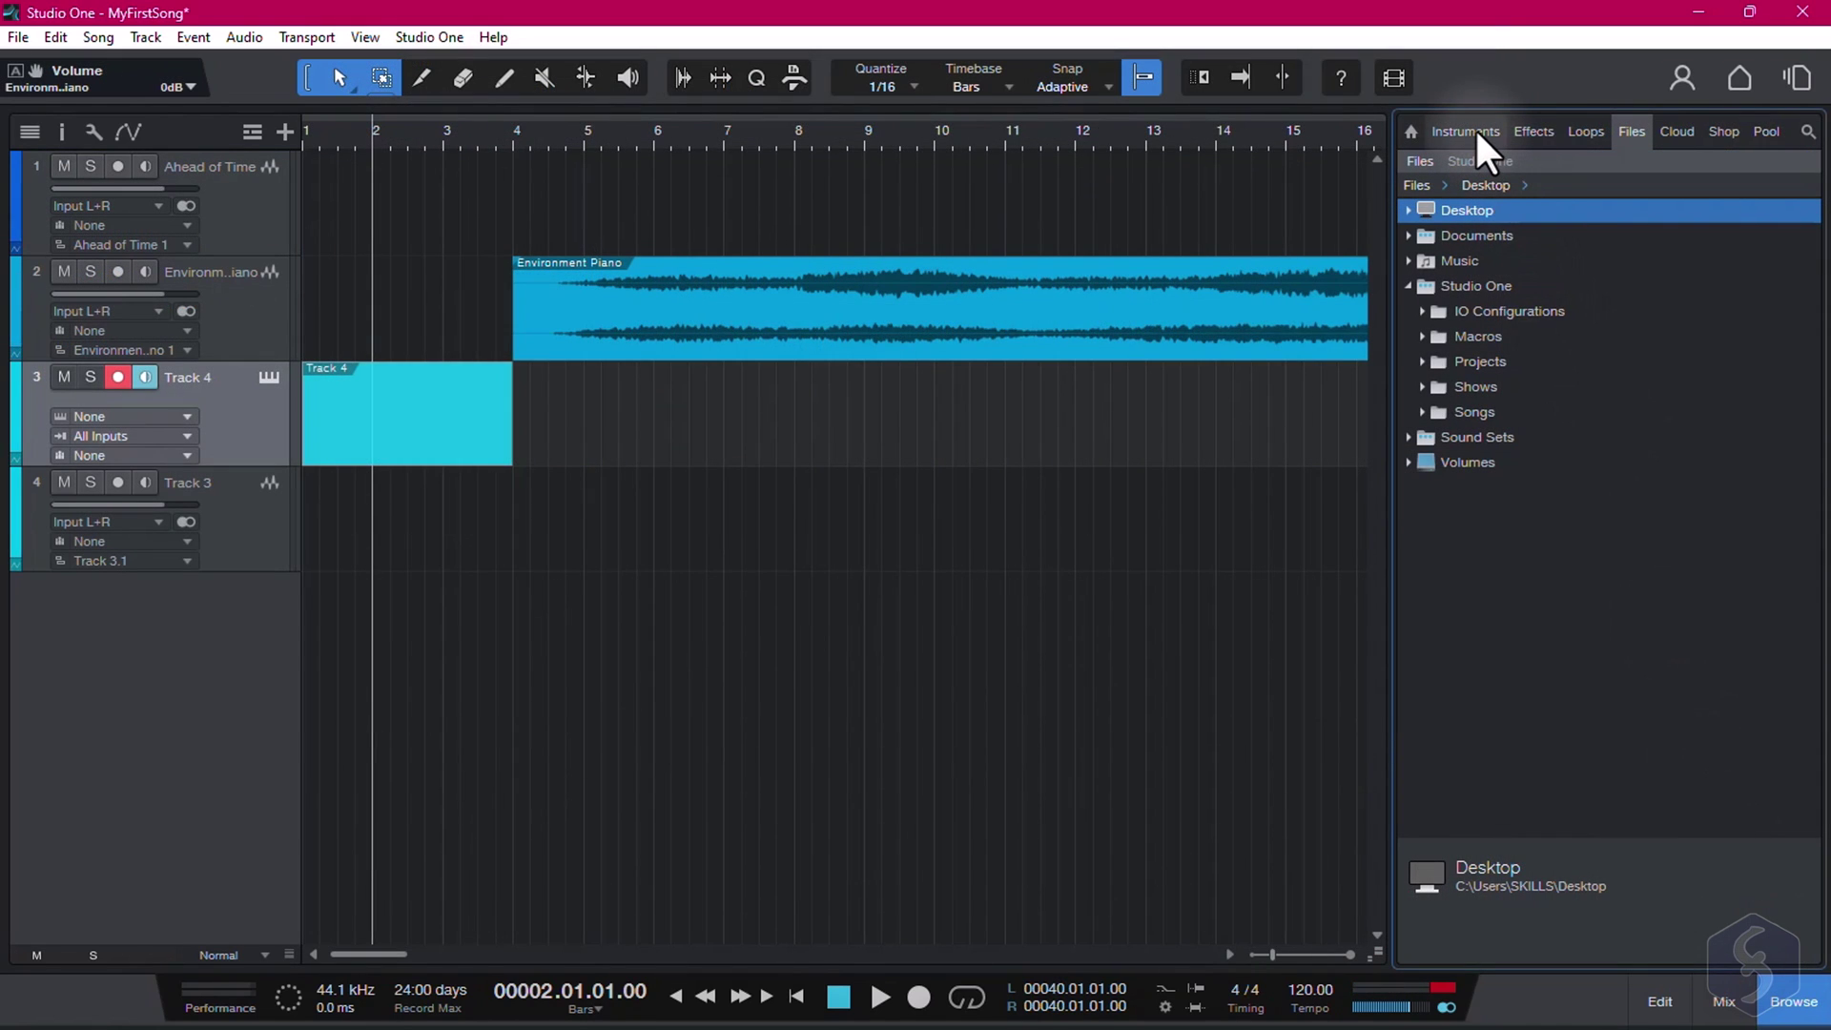
Step: Browse the PreSonus Mai Tai presets and keep Mai Tai as Track 4's instrument
click(1474, 128)
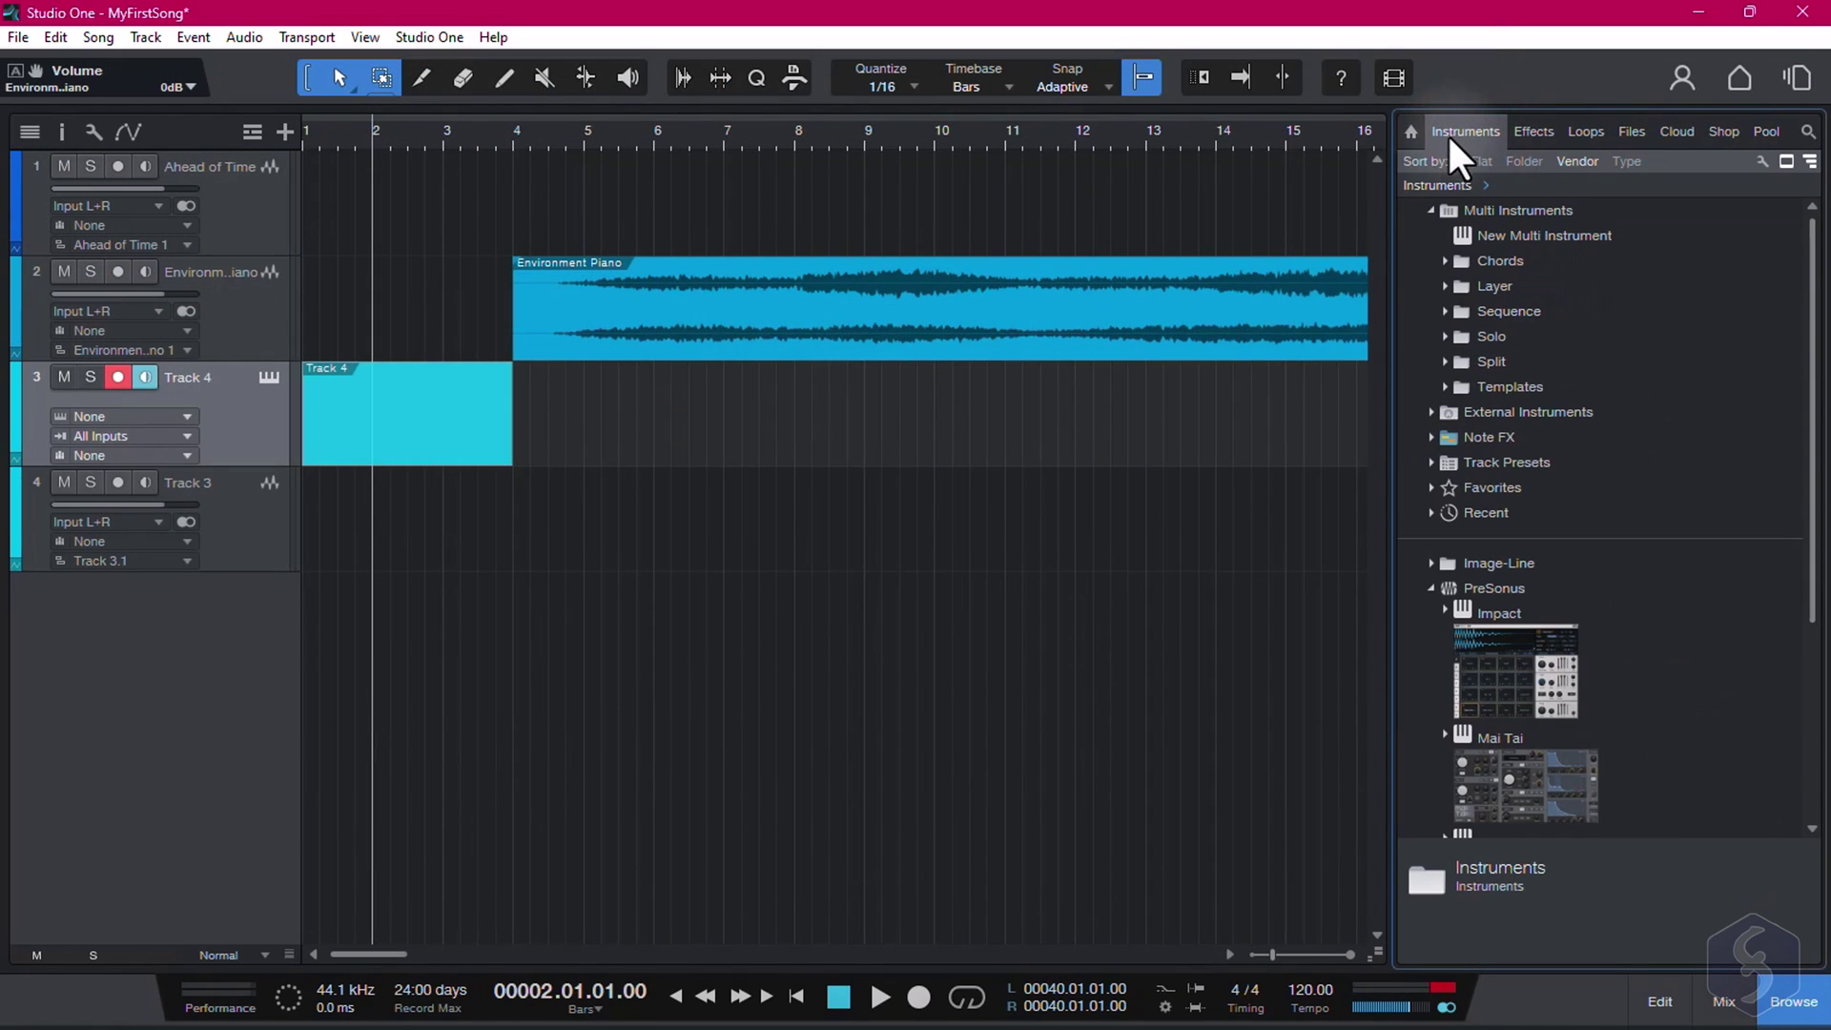
click(1494, 588)
scroll(1655, 605, down, 2)
click(1550, 625)
scroll(1545, 634, down, 1)
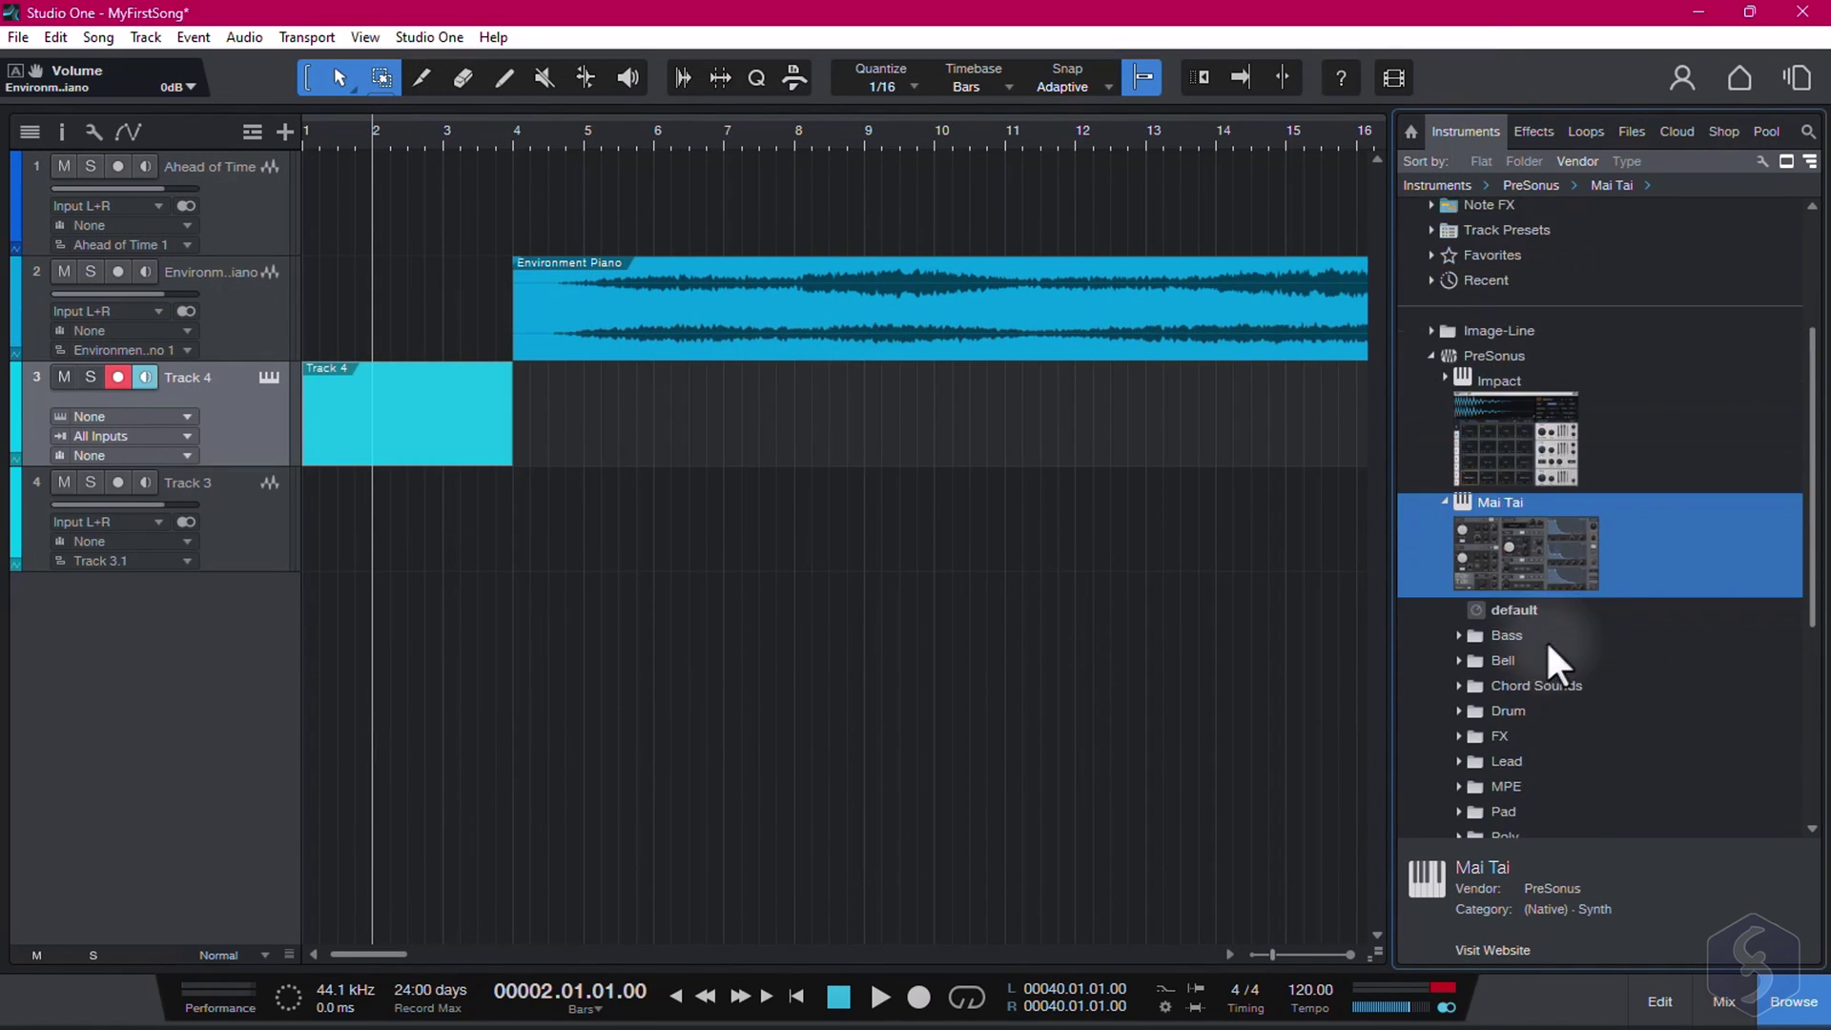
drag(1537, 543, 231, 397)
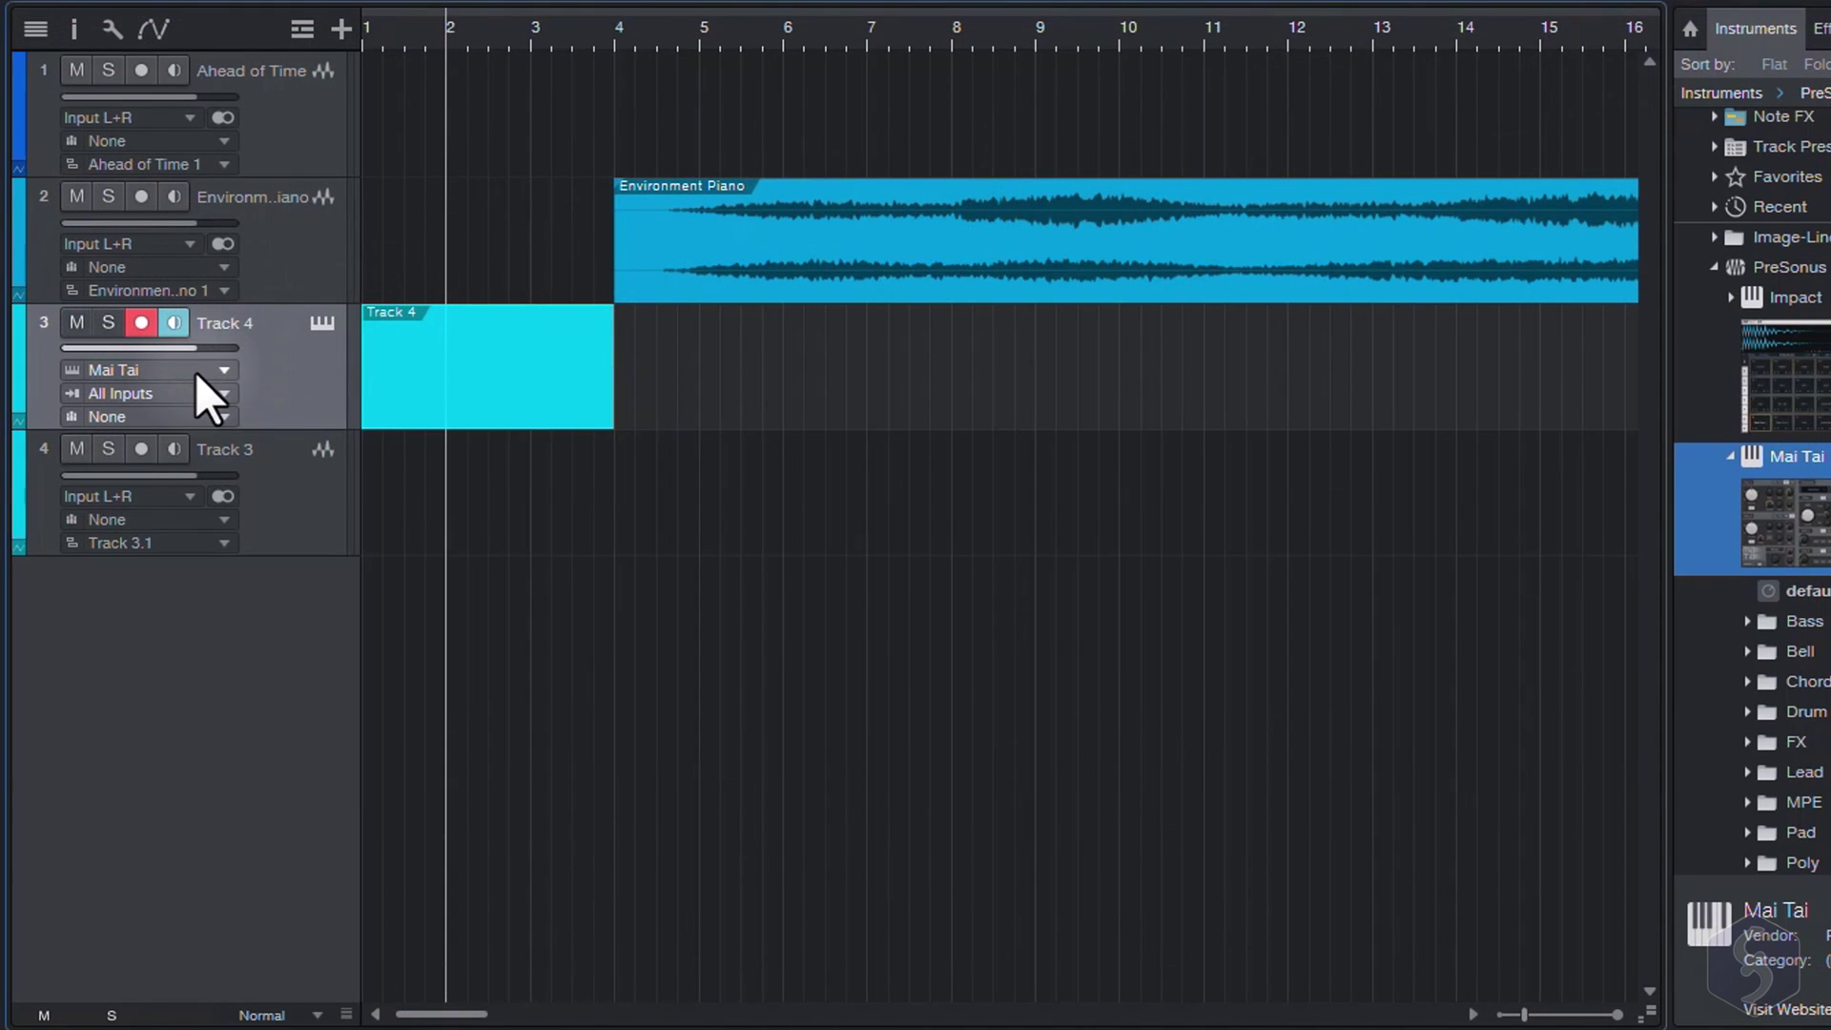
click(198, 370)
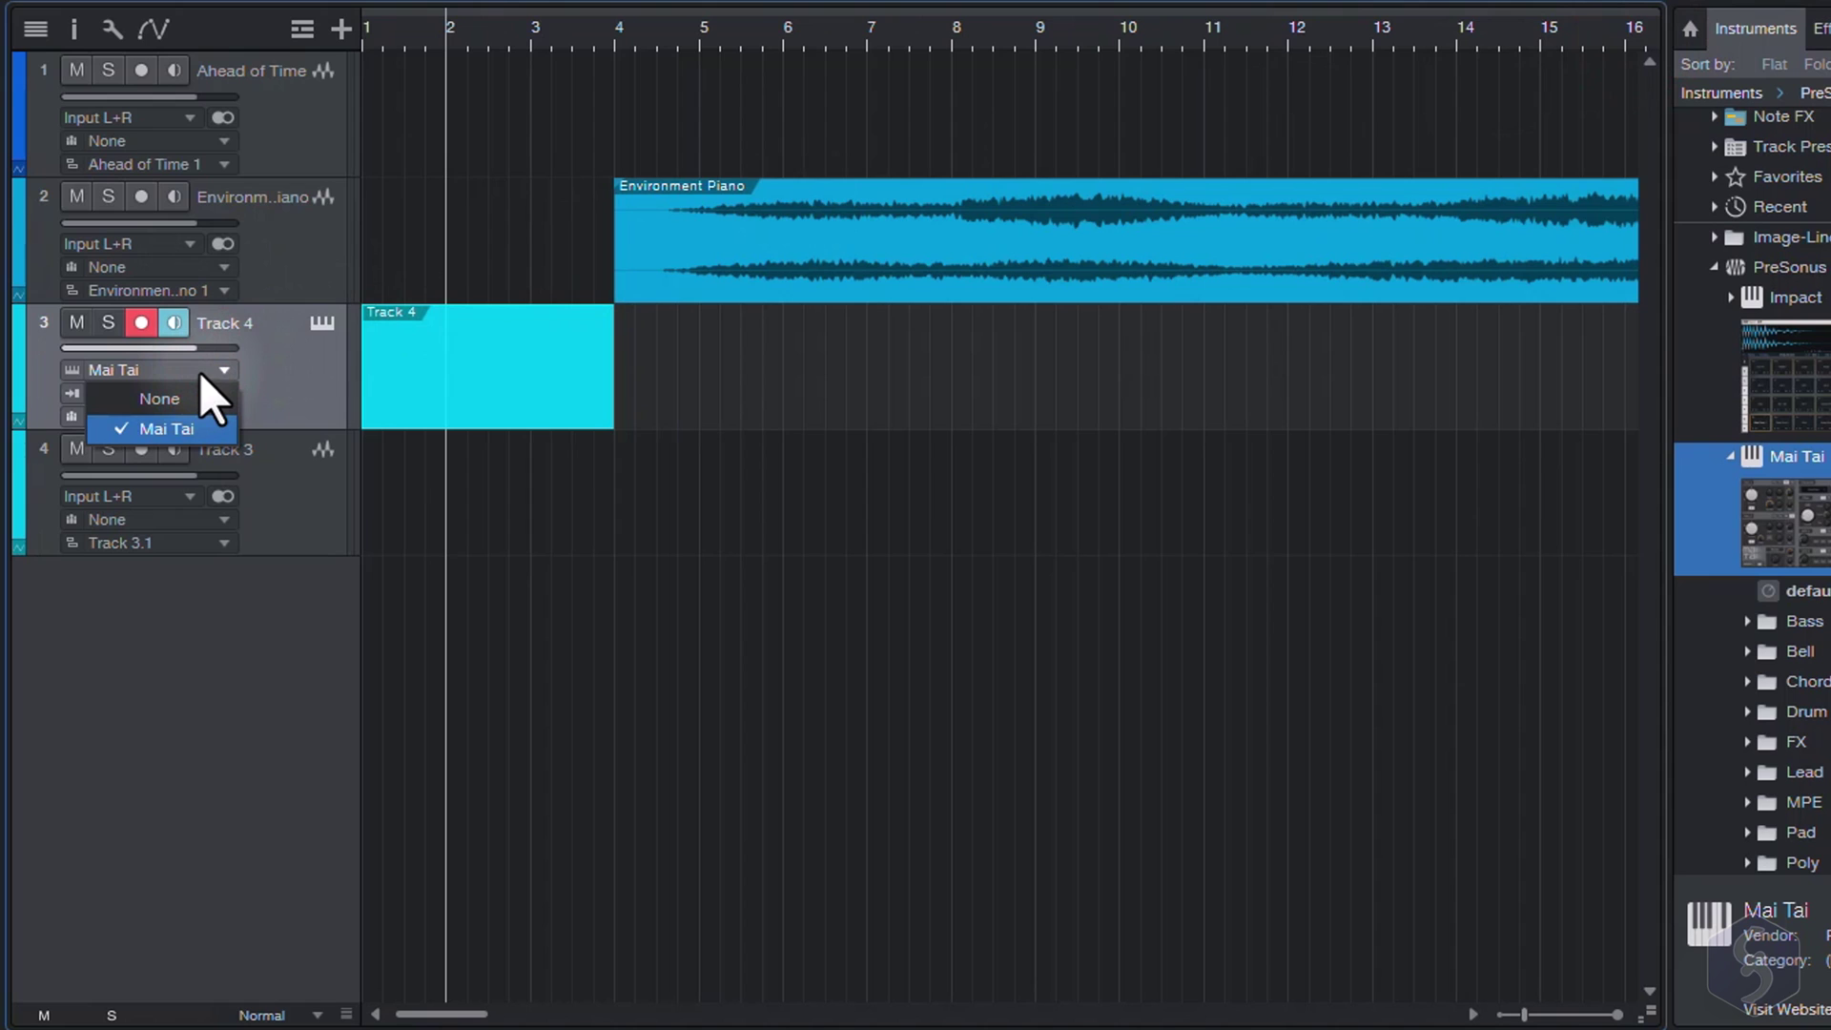
click(225, 372)
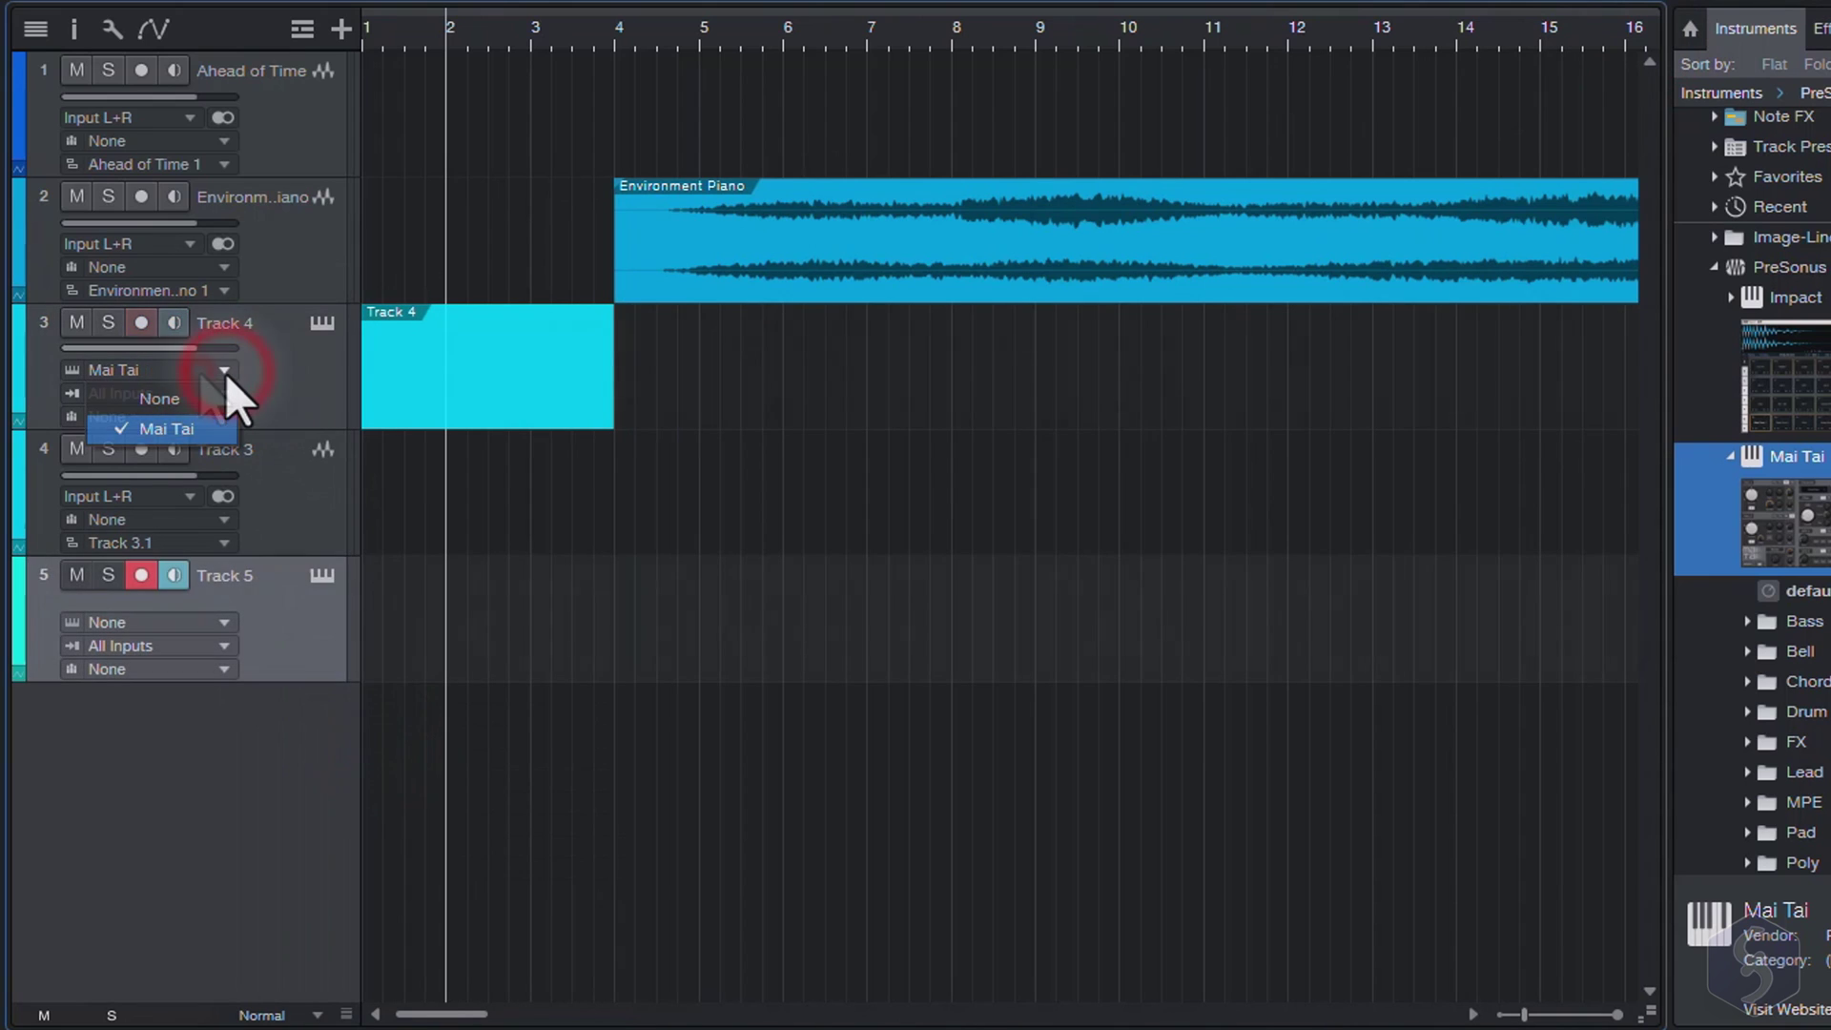
click(231, 621)
click(231, 621)
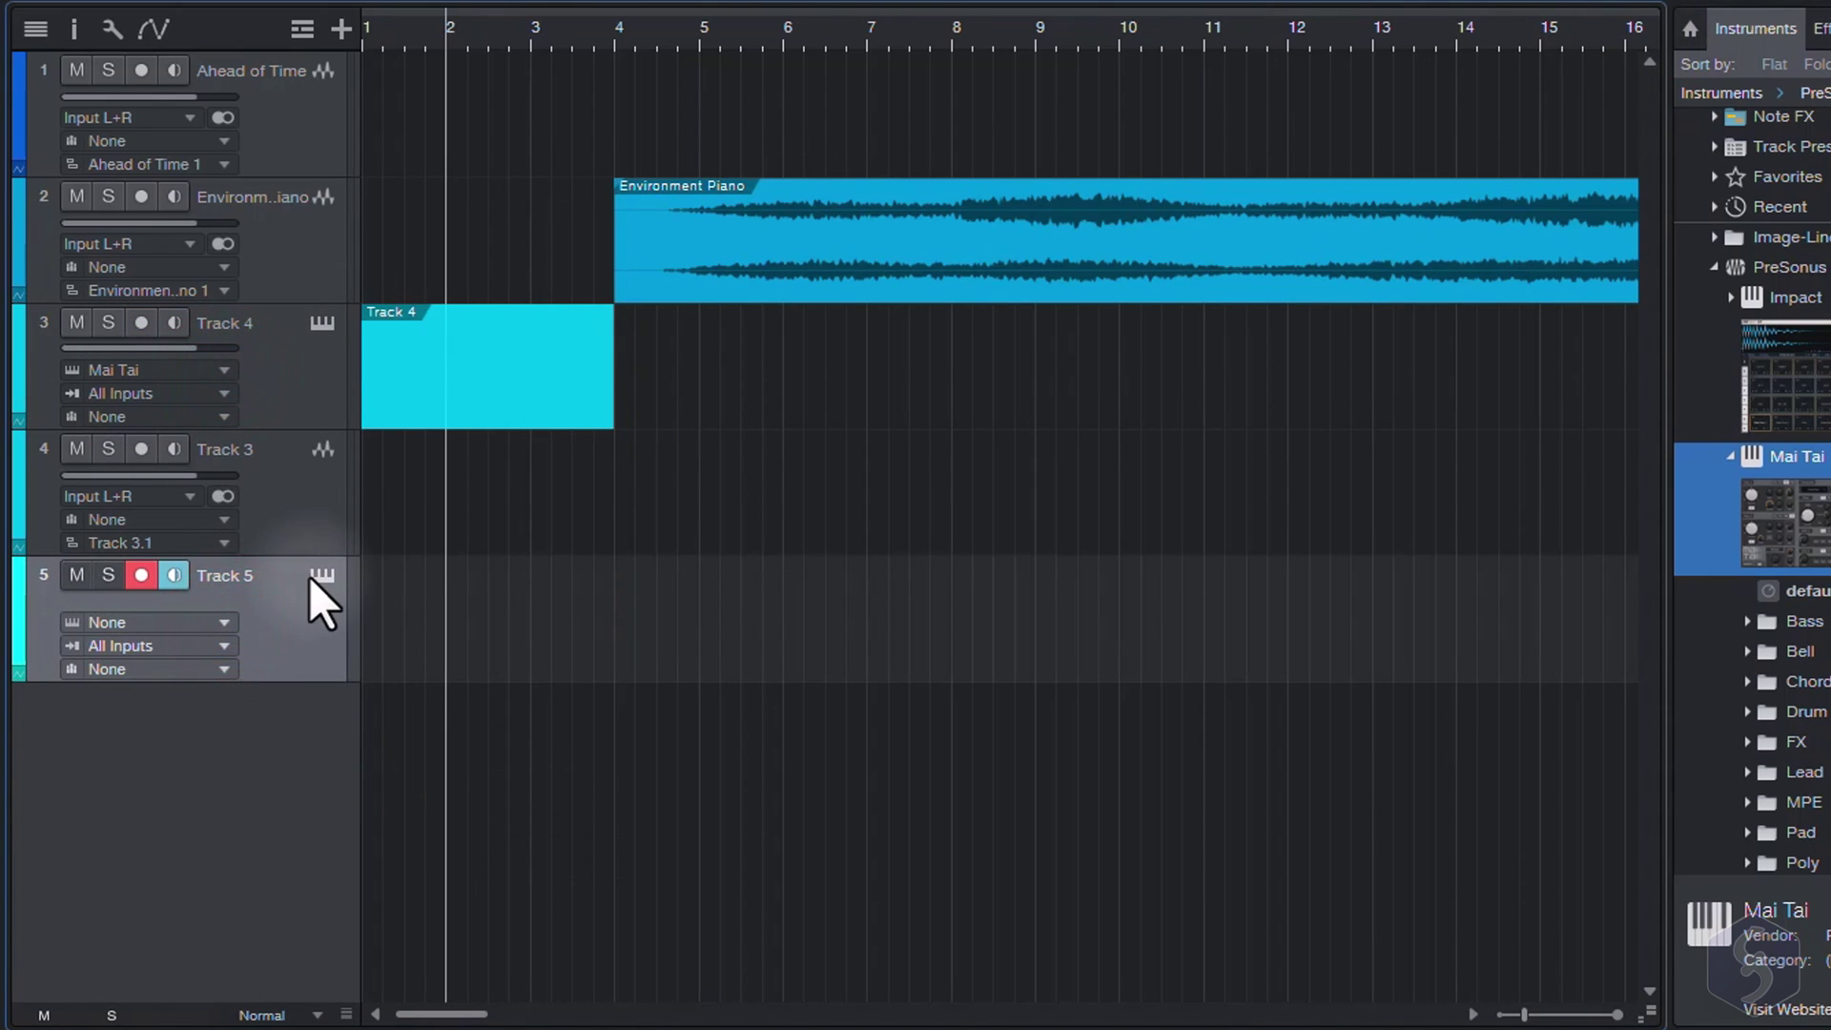
Step: Raise Mai Tai's Velocity strength to 89% and play a few test notes
click(288, 355)
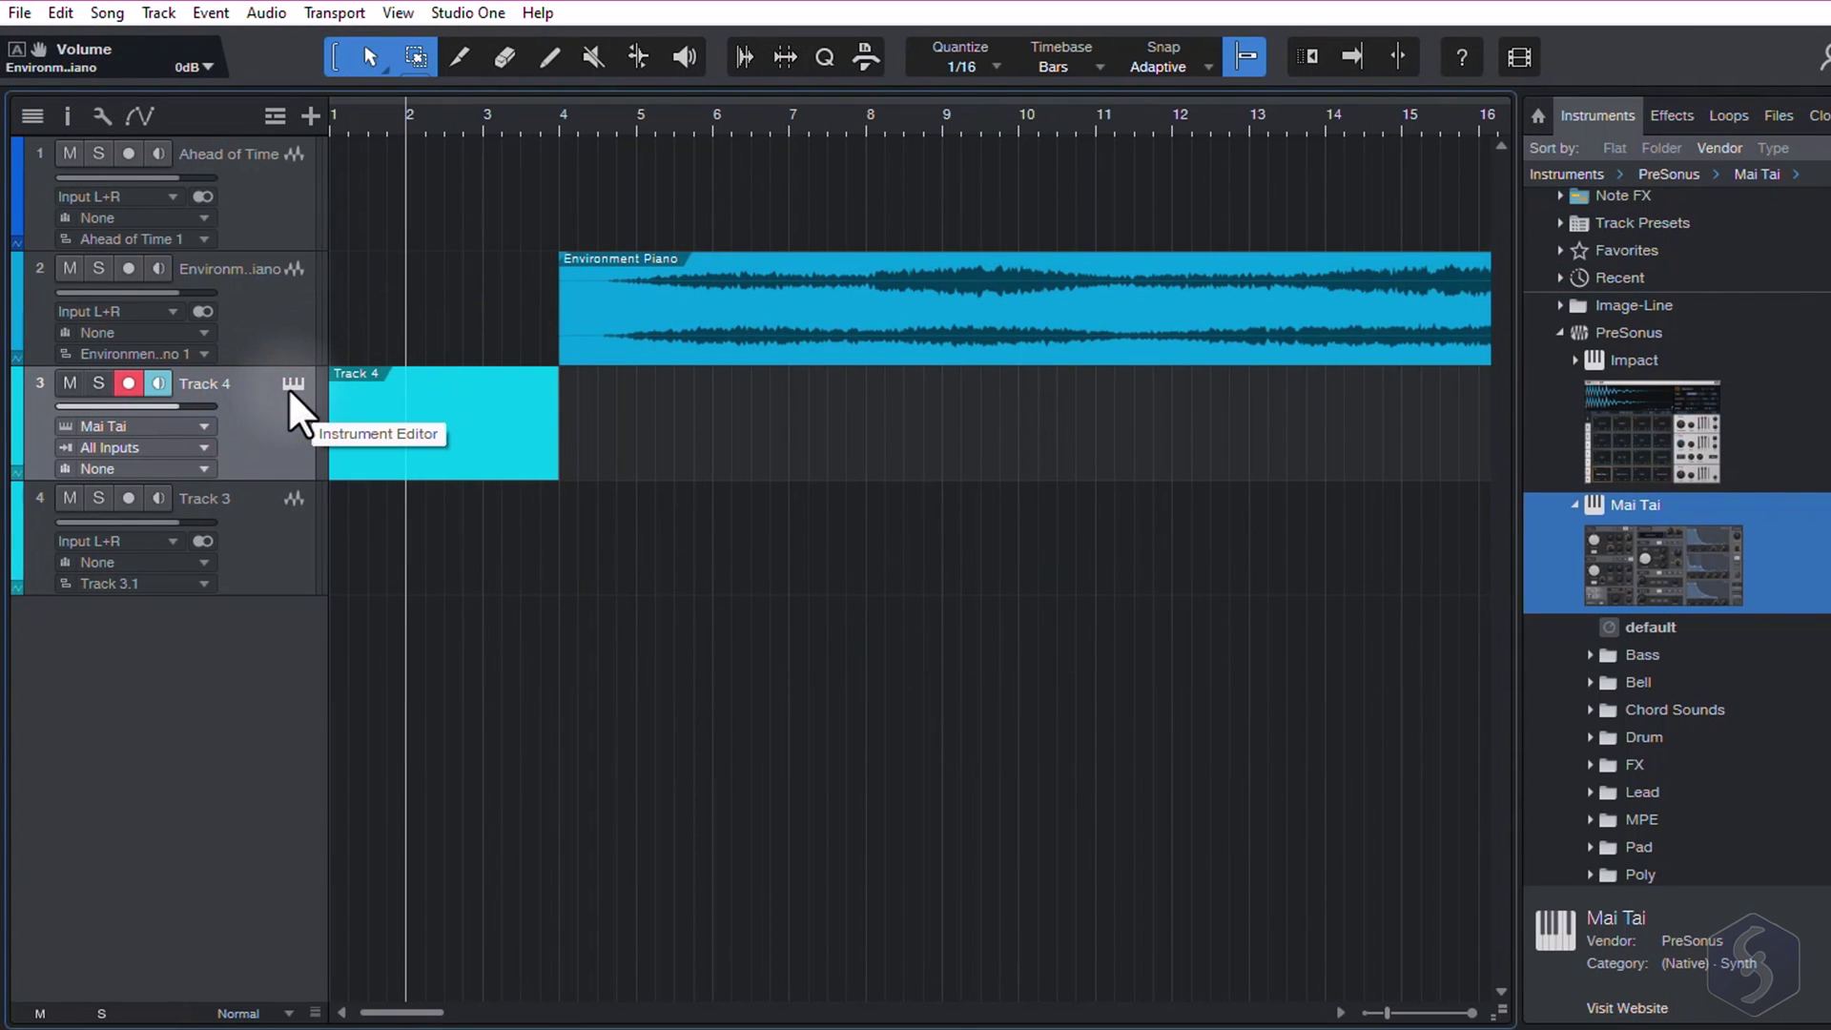
click(290, 385)
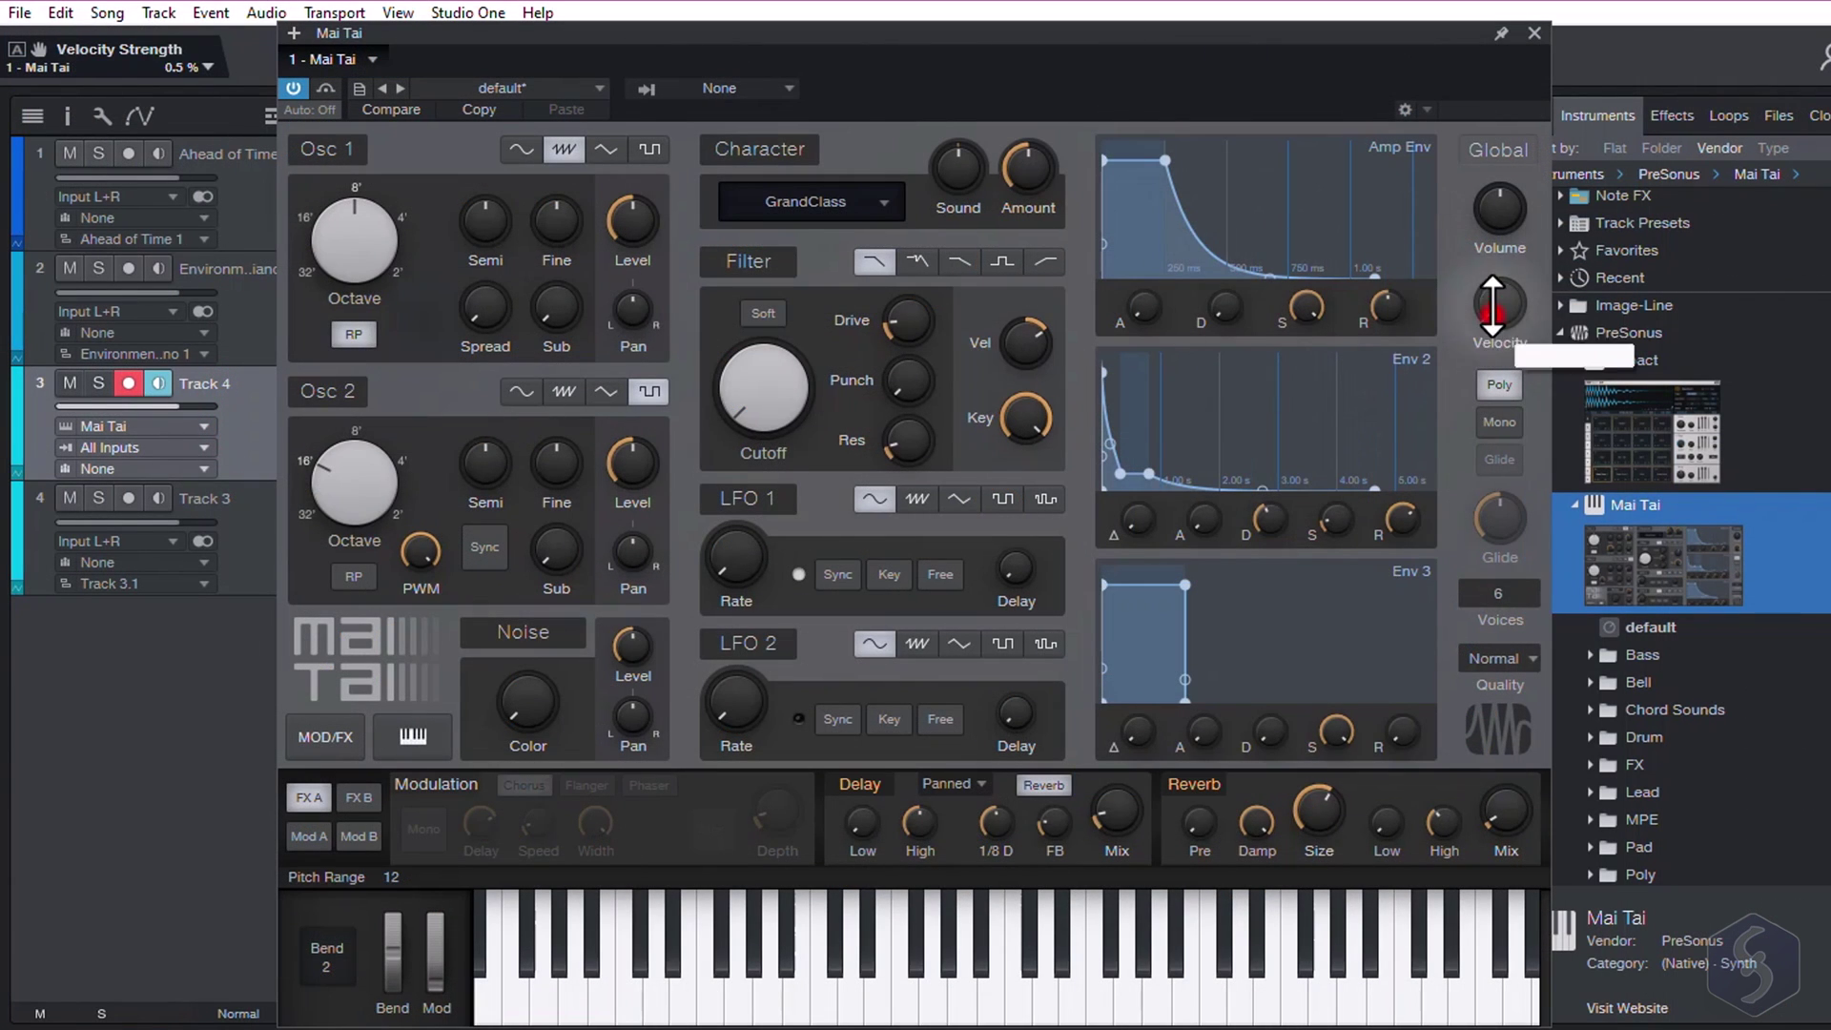
drag(1496, 307, 1537, 157)
click(960, 958)
click(817, 958)
click(654, 944)
click(915, 949)
click(1254, 944)
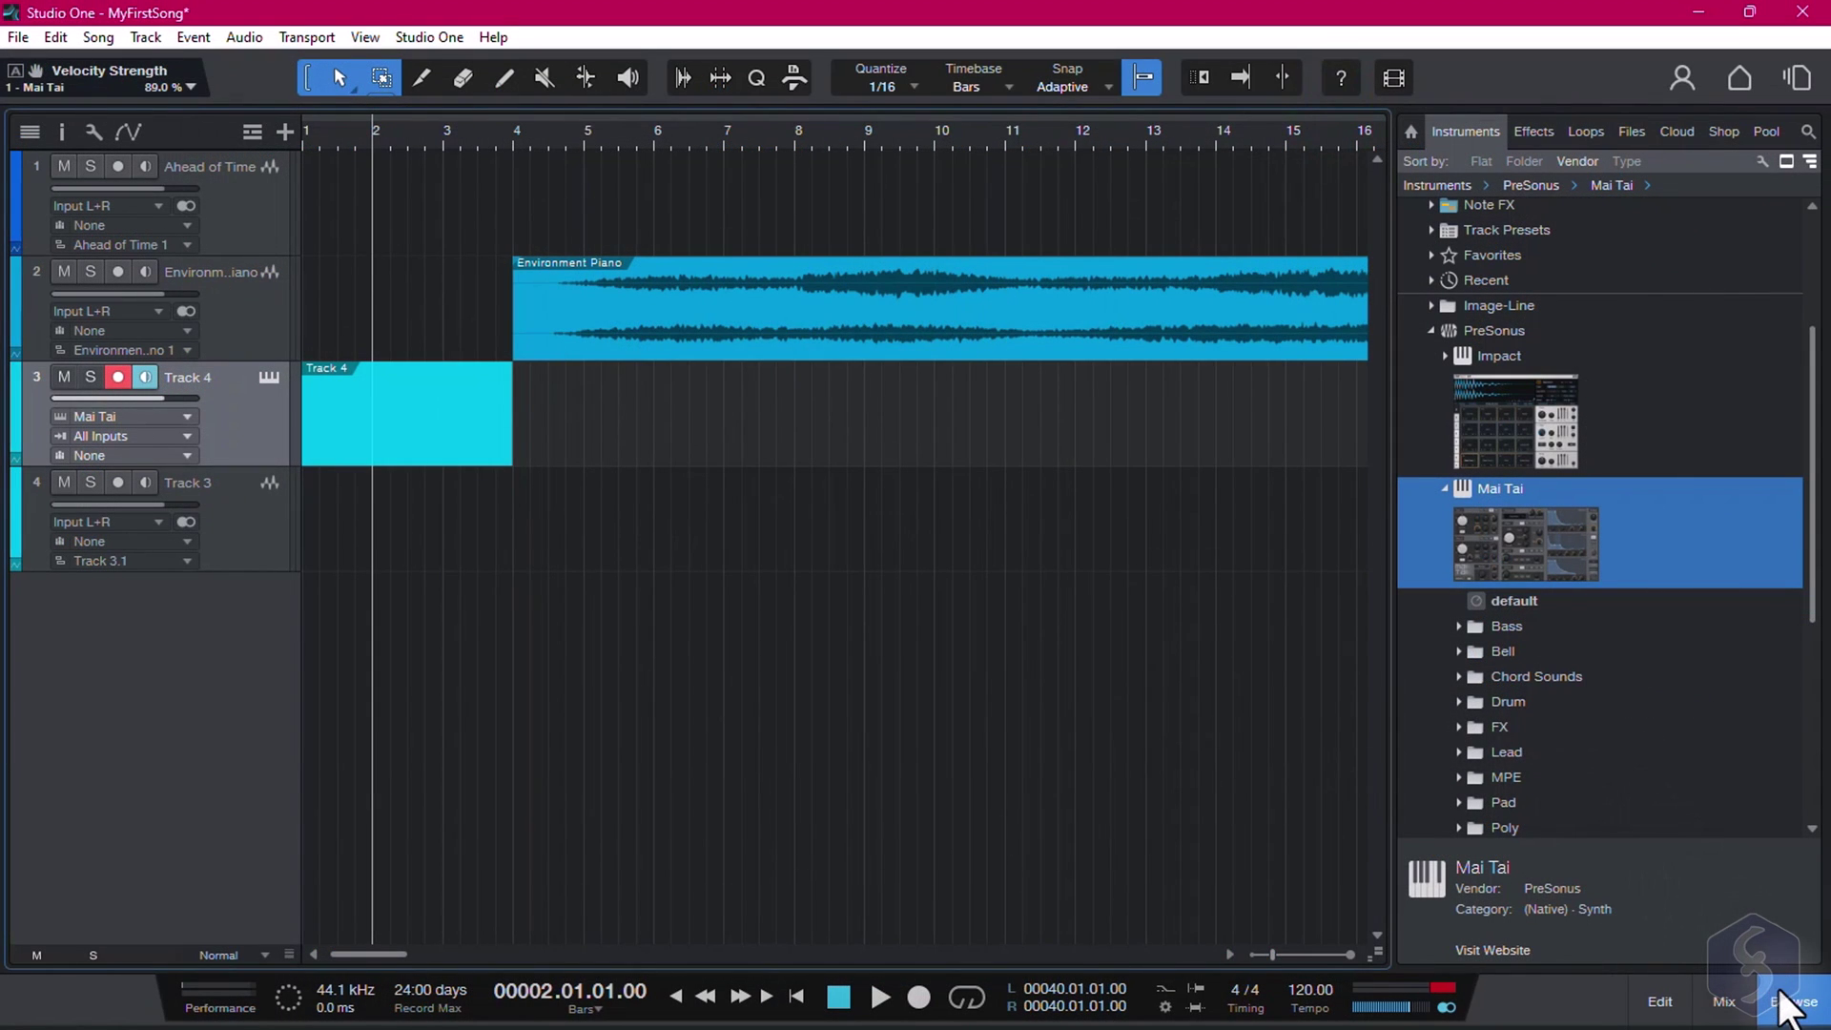
Step: In Track 4's piano roll, draw a C3 note ending at 1.2 and a short D#3 at 1.1.4
click(1787, 1003)
click(1659, 996)
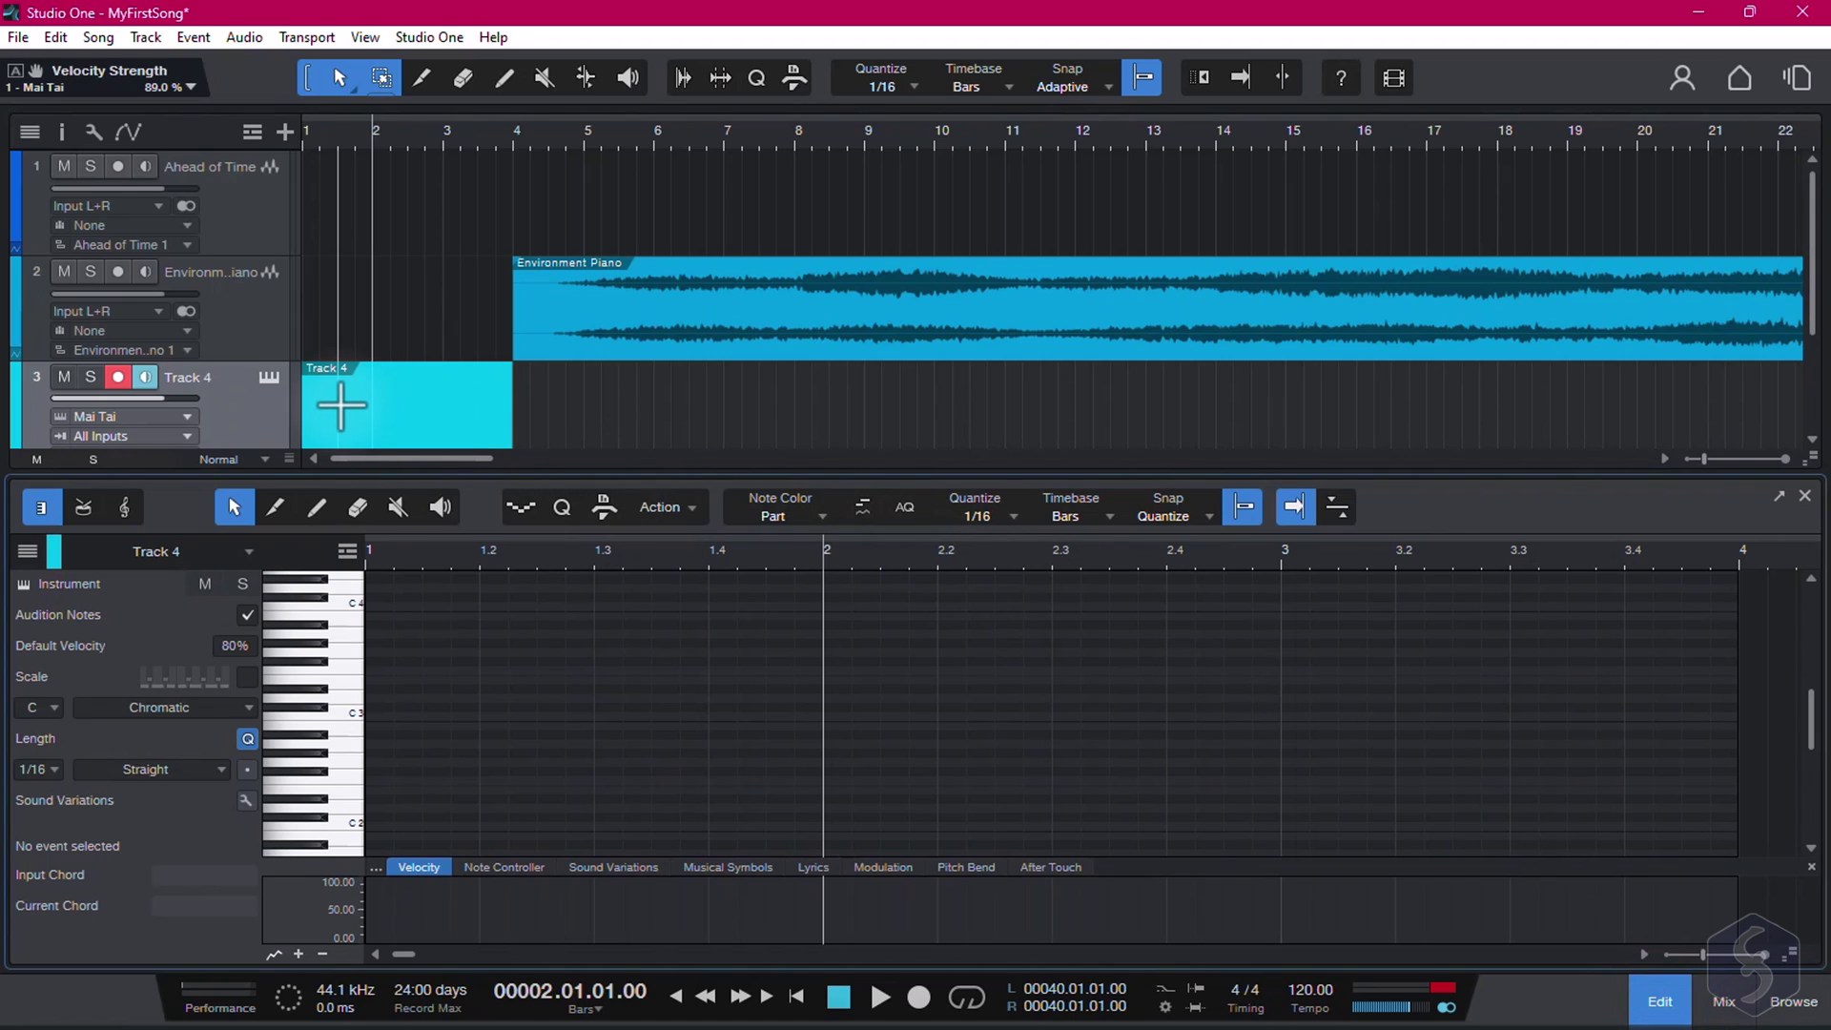
scroll(371, 405, down, 1)
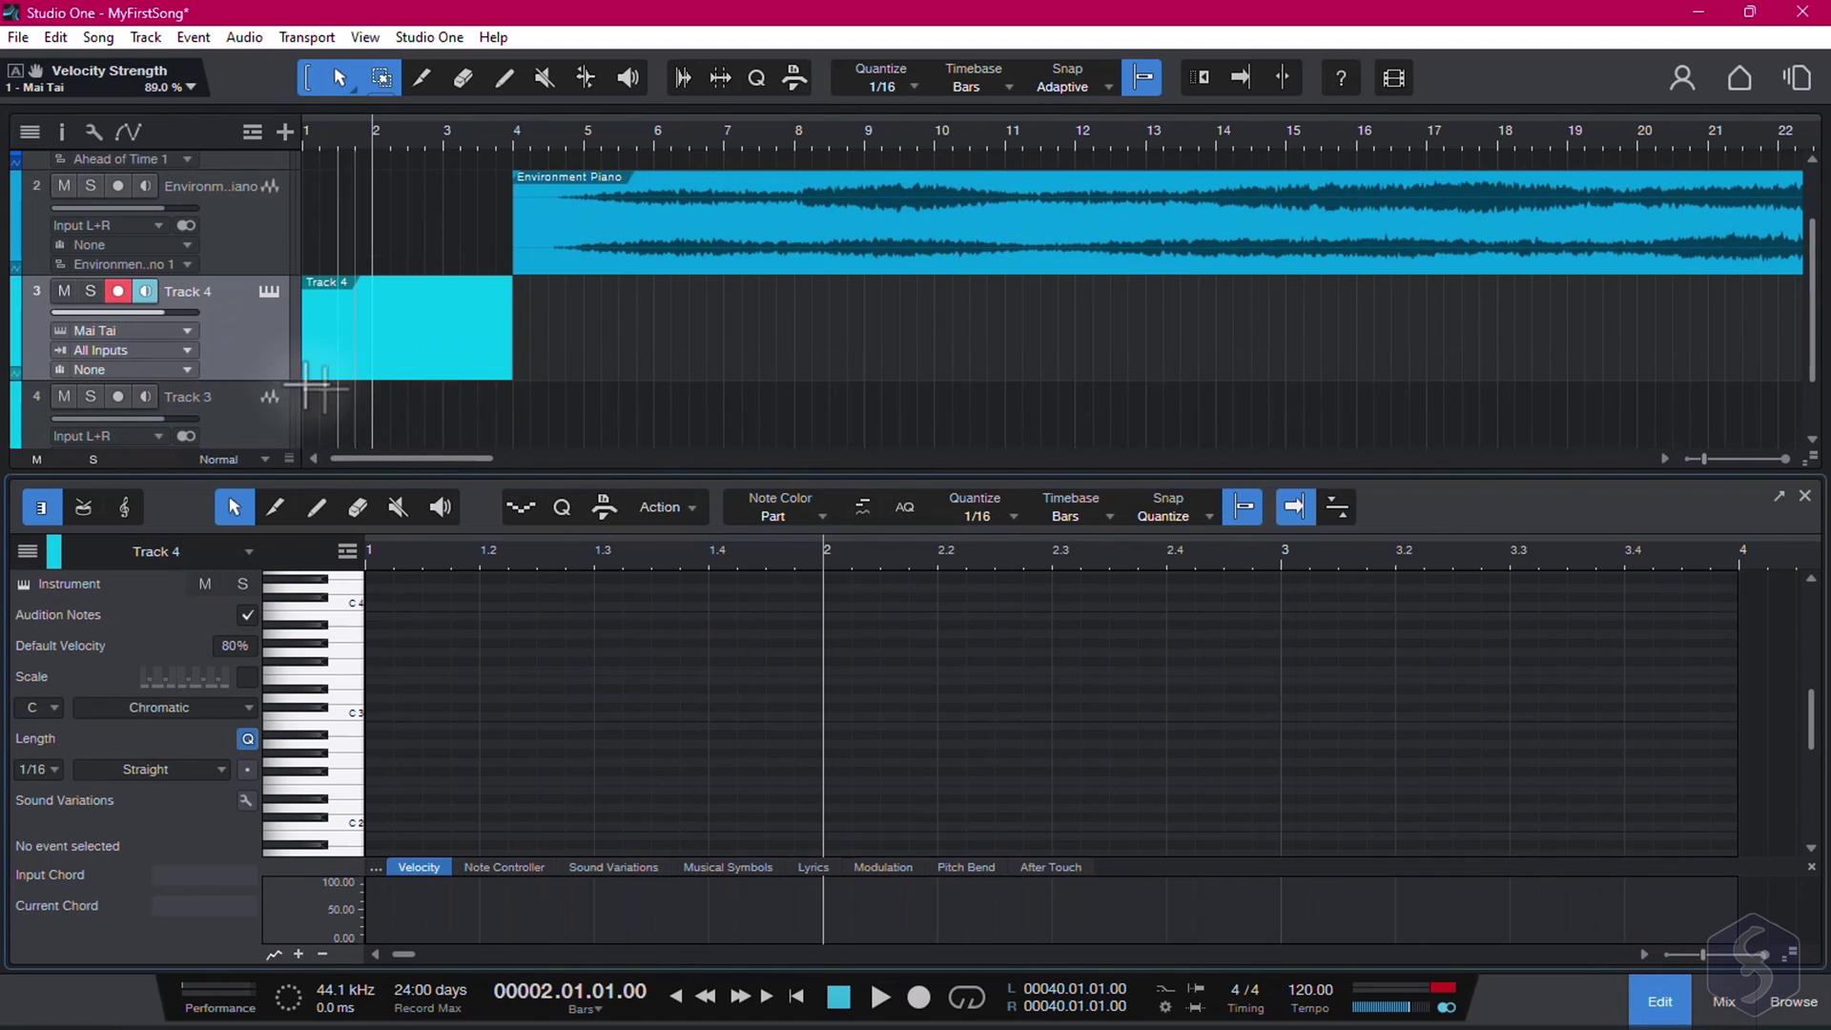
click(219, 339)
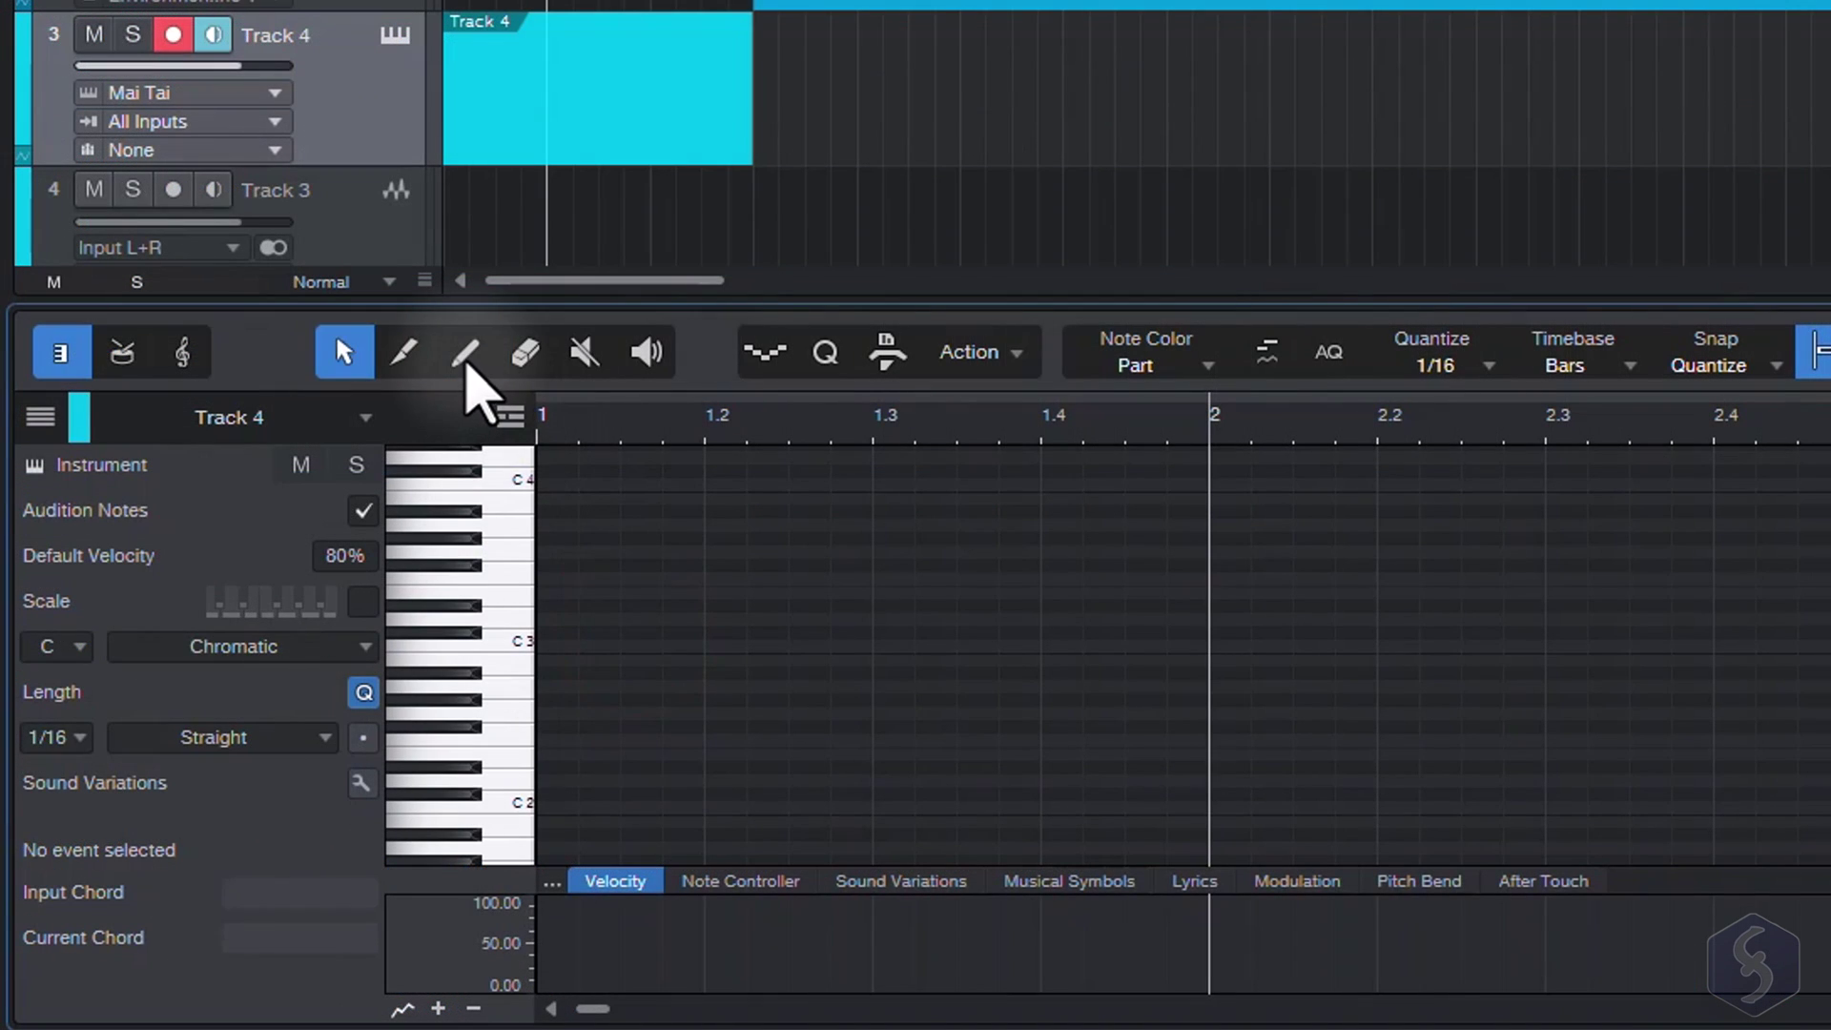
click(316, 507)
drag(431, 705, 520, 704)
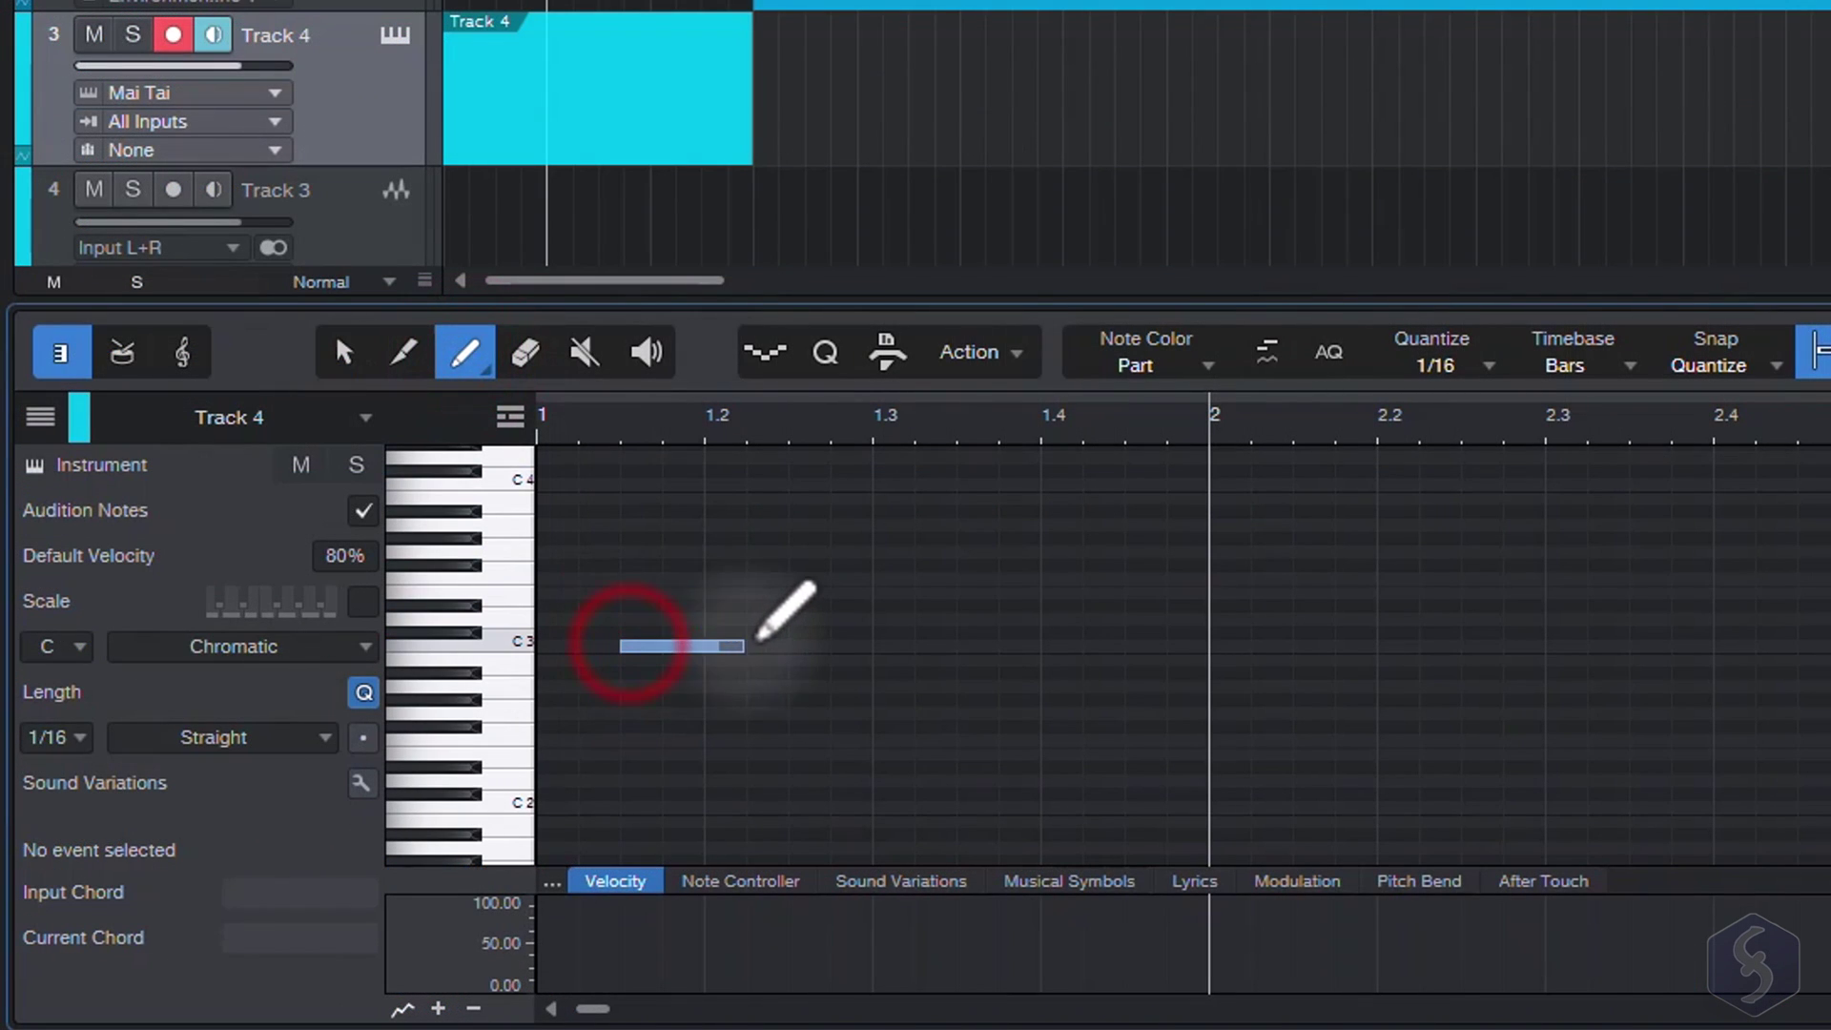
mouse_move(765, 639)
mouse_down()
mouse_move(953, 645)
mouse_move(720, 637)
mouse_move(887, 593)
mouse_up()
click(667, 606)
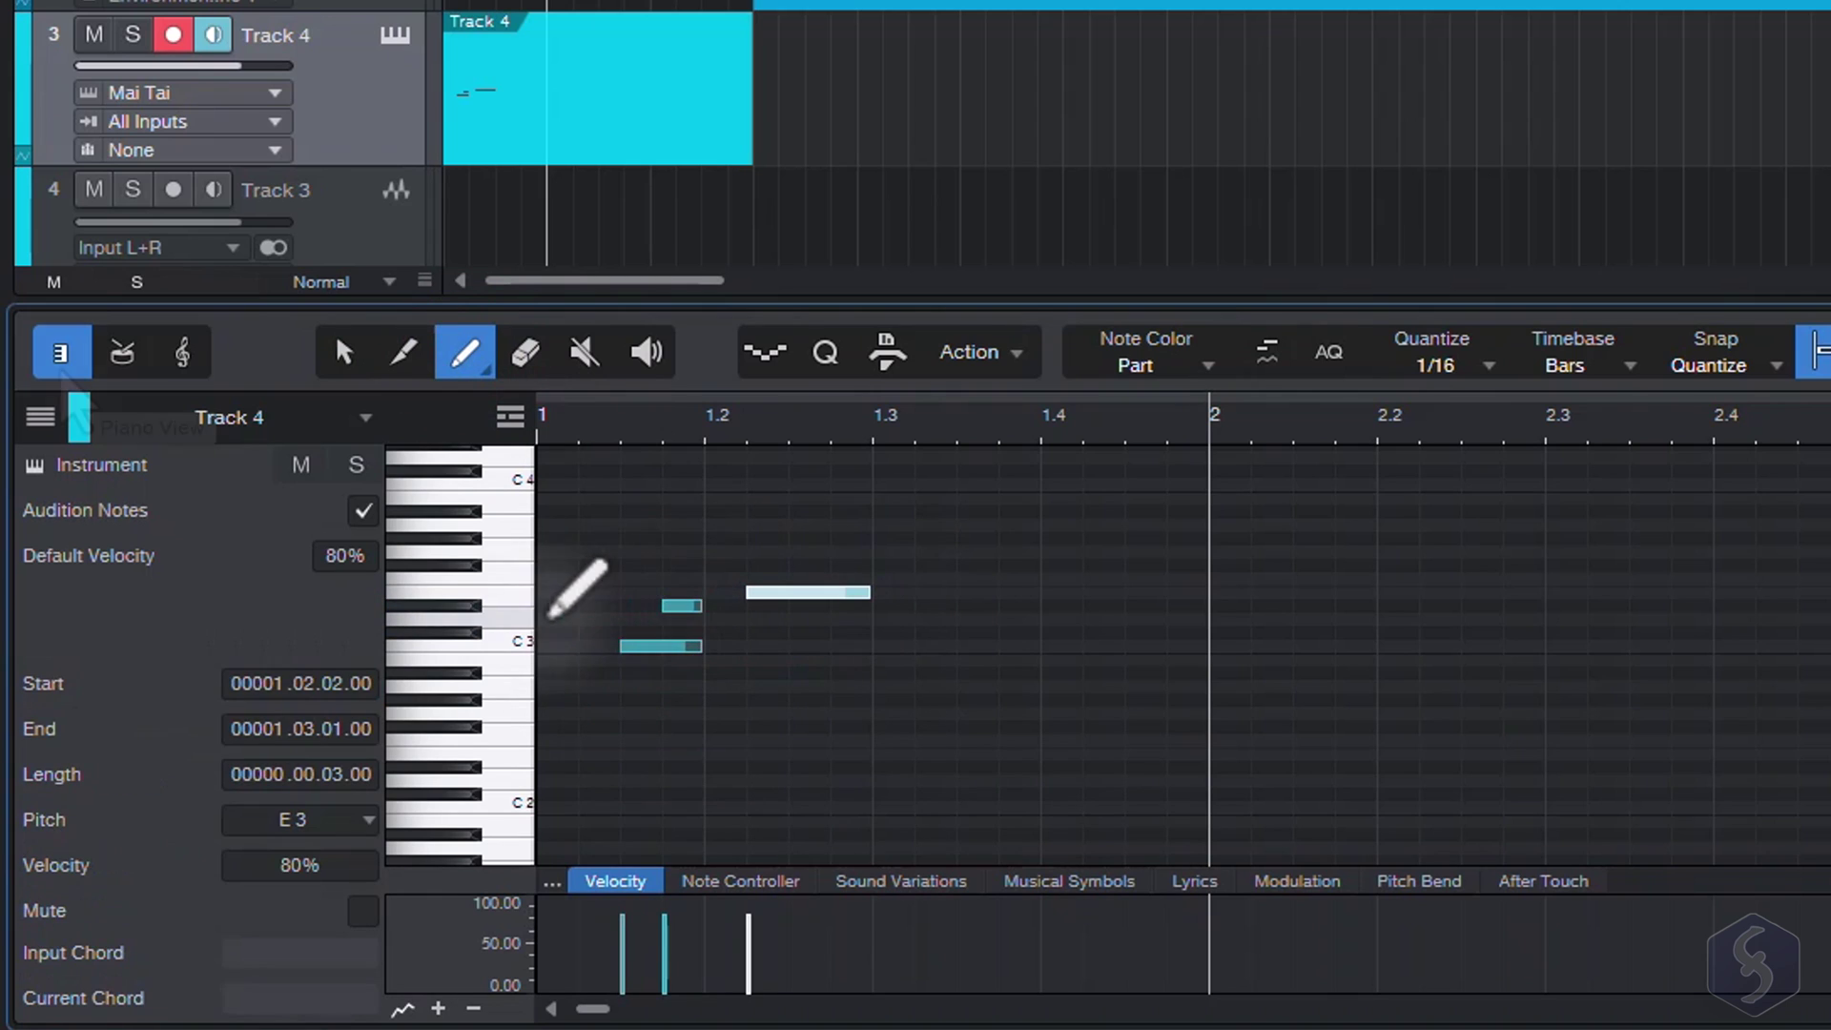
Step: View the part as a drum pitch list and then as a musical score
click(123, 354)
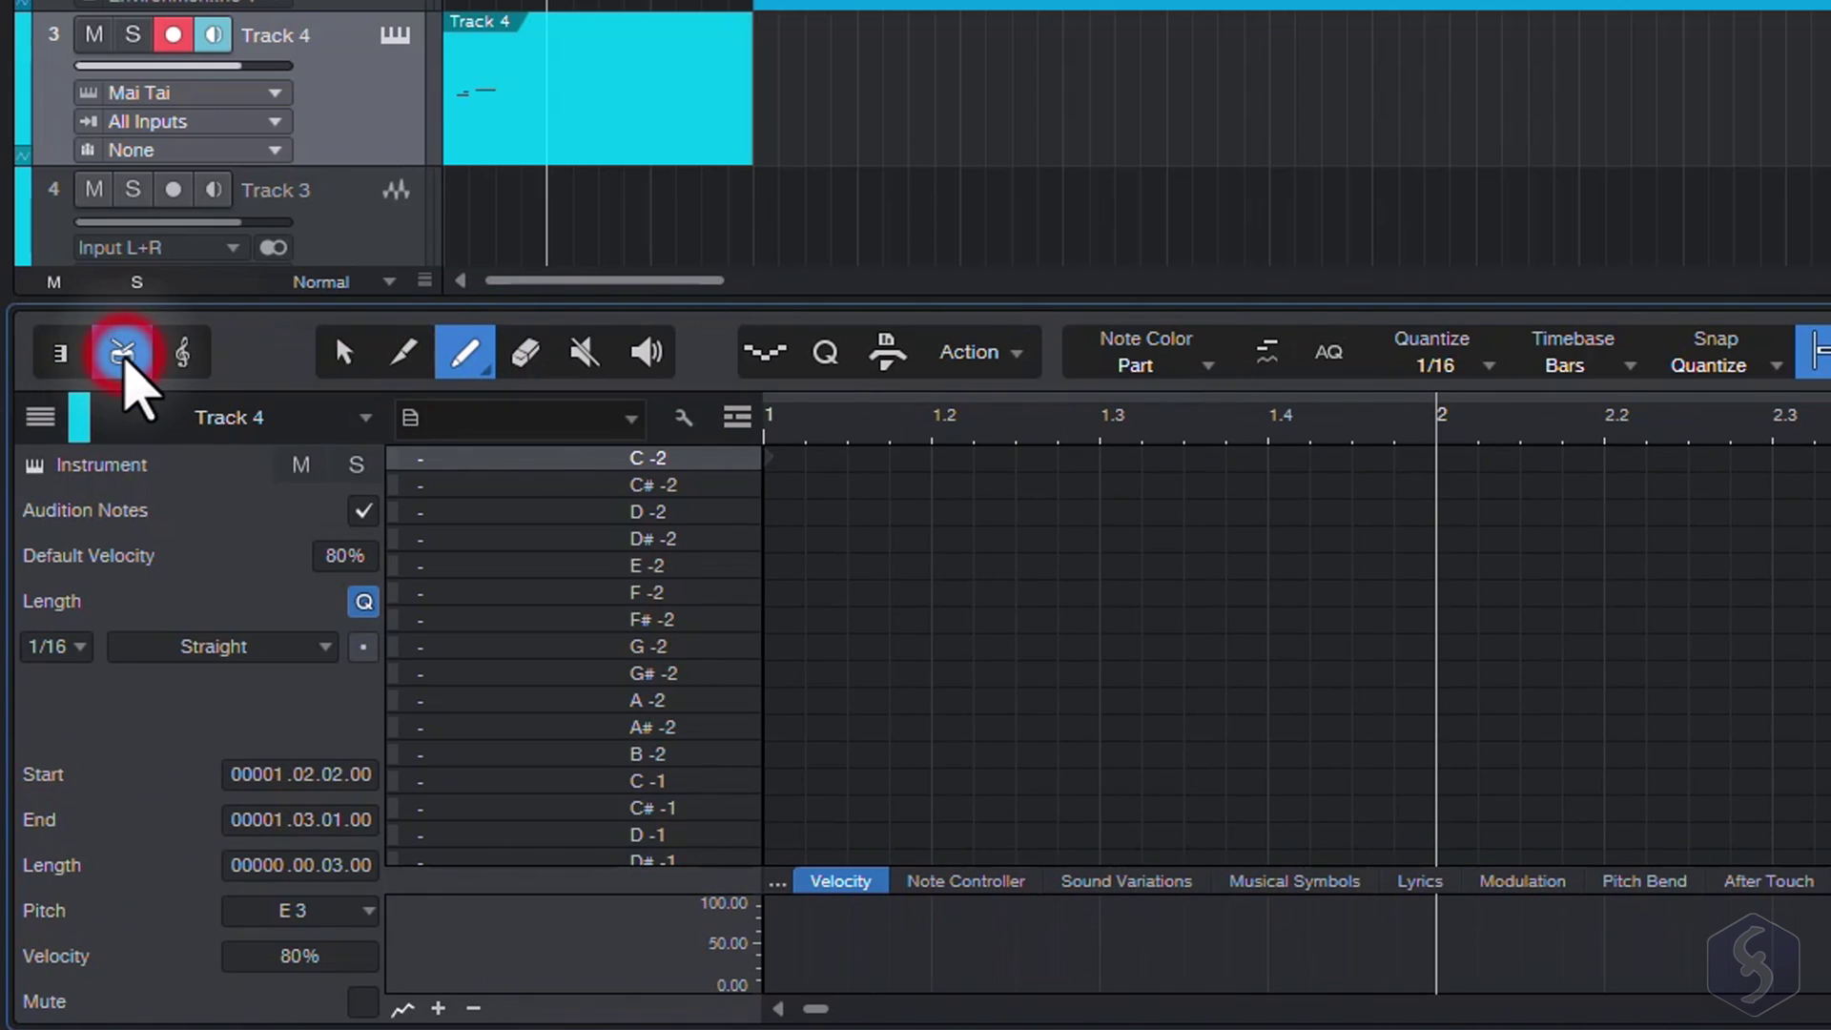
scroll(674, 511, down, 10)
click(184, 353)
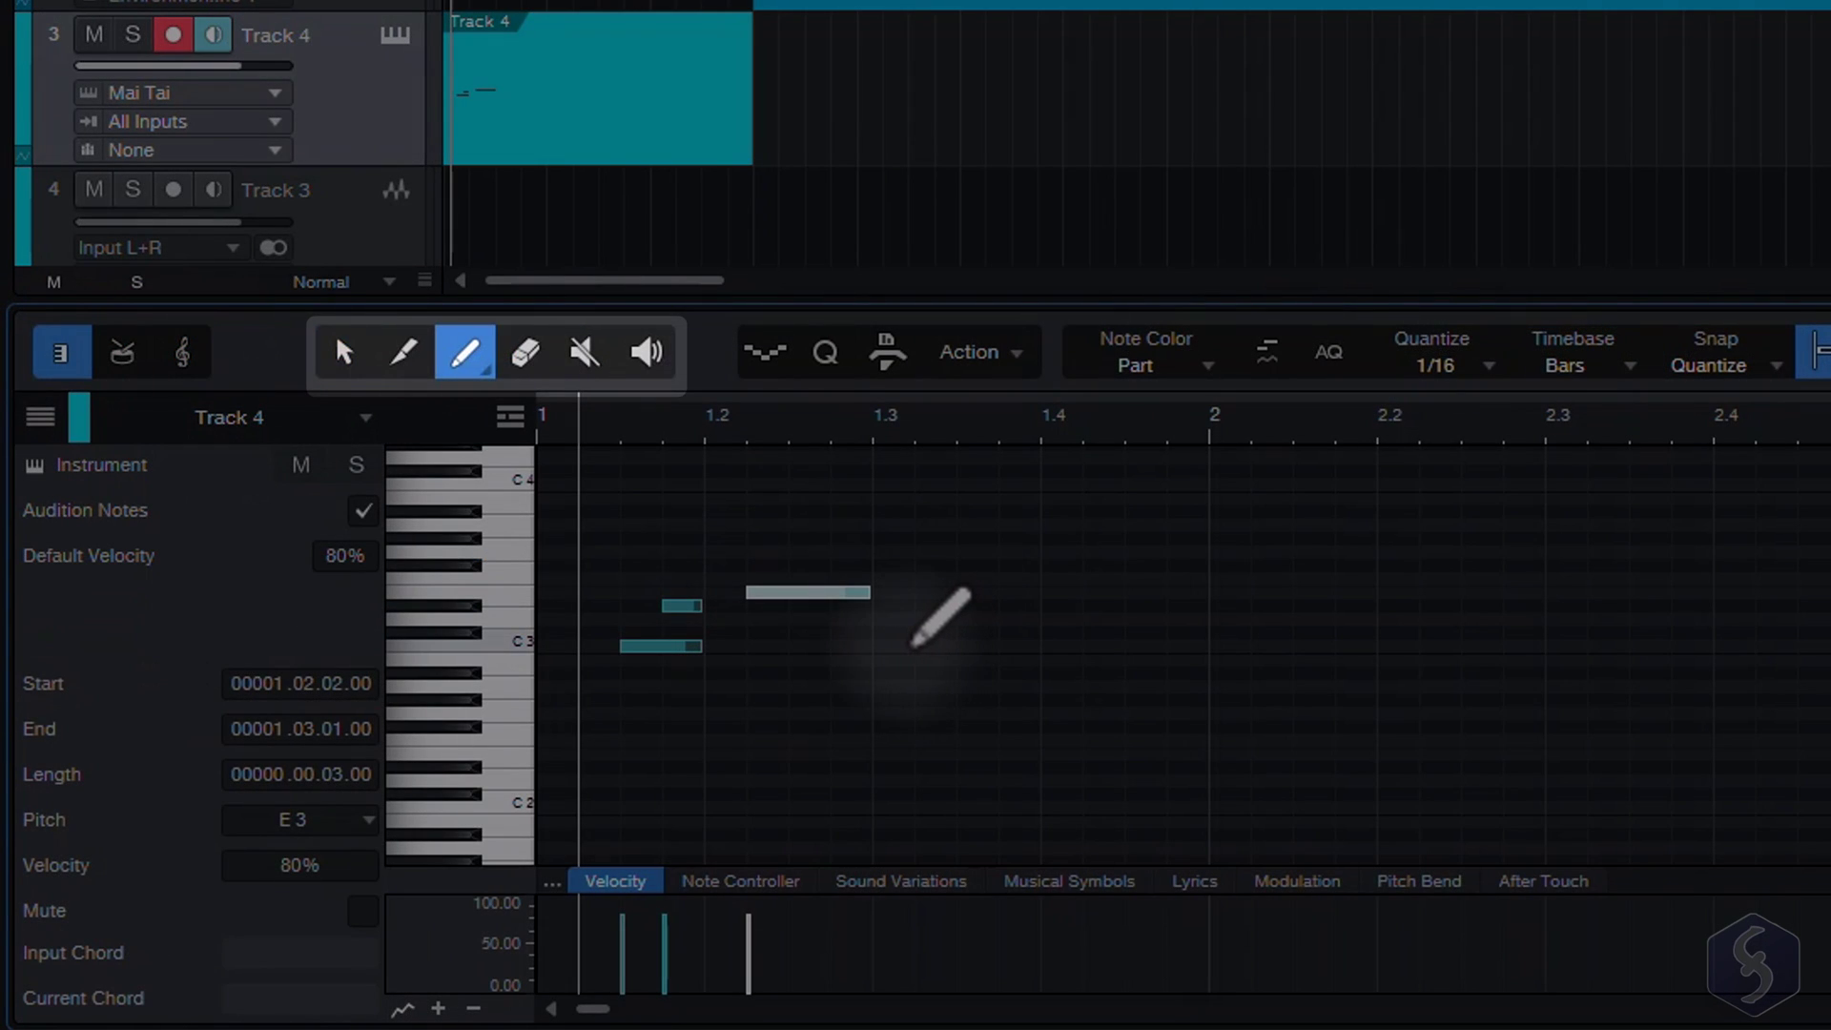
Step: Add notes at 1.3, 1.3.3, 1.4 (C3) and 1.4.4 (G2), then lengthen the 1.4 note to two sixteenths
click(891, 646)
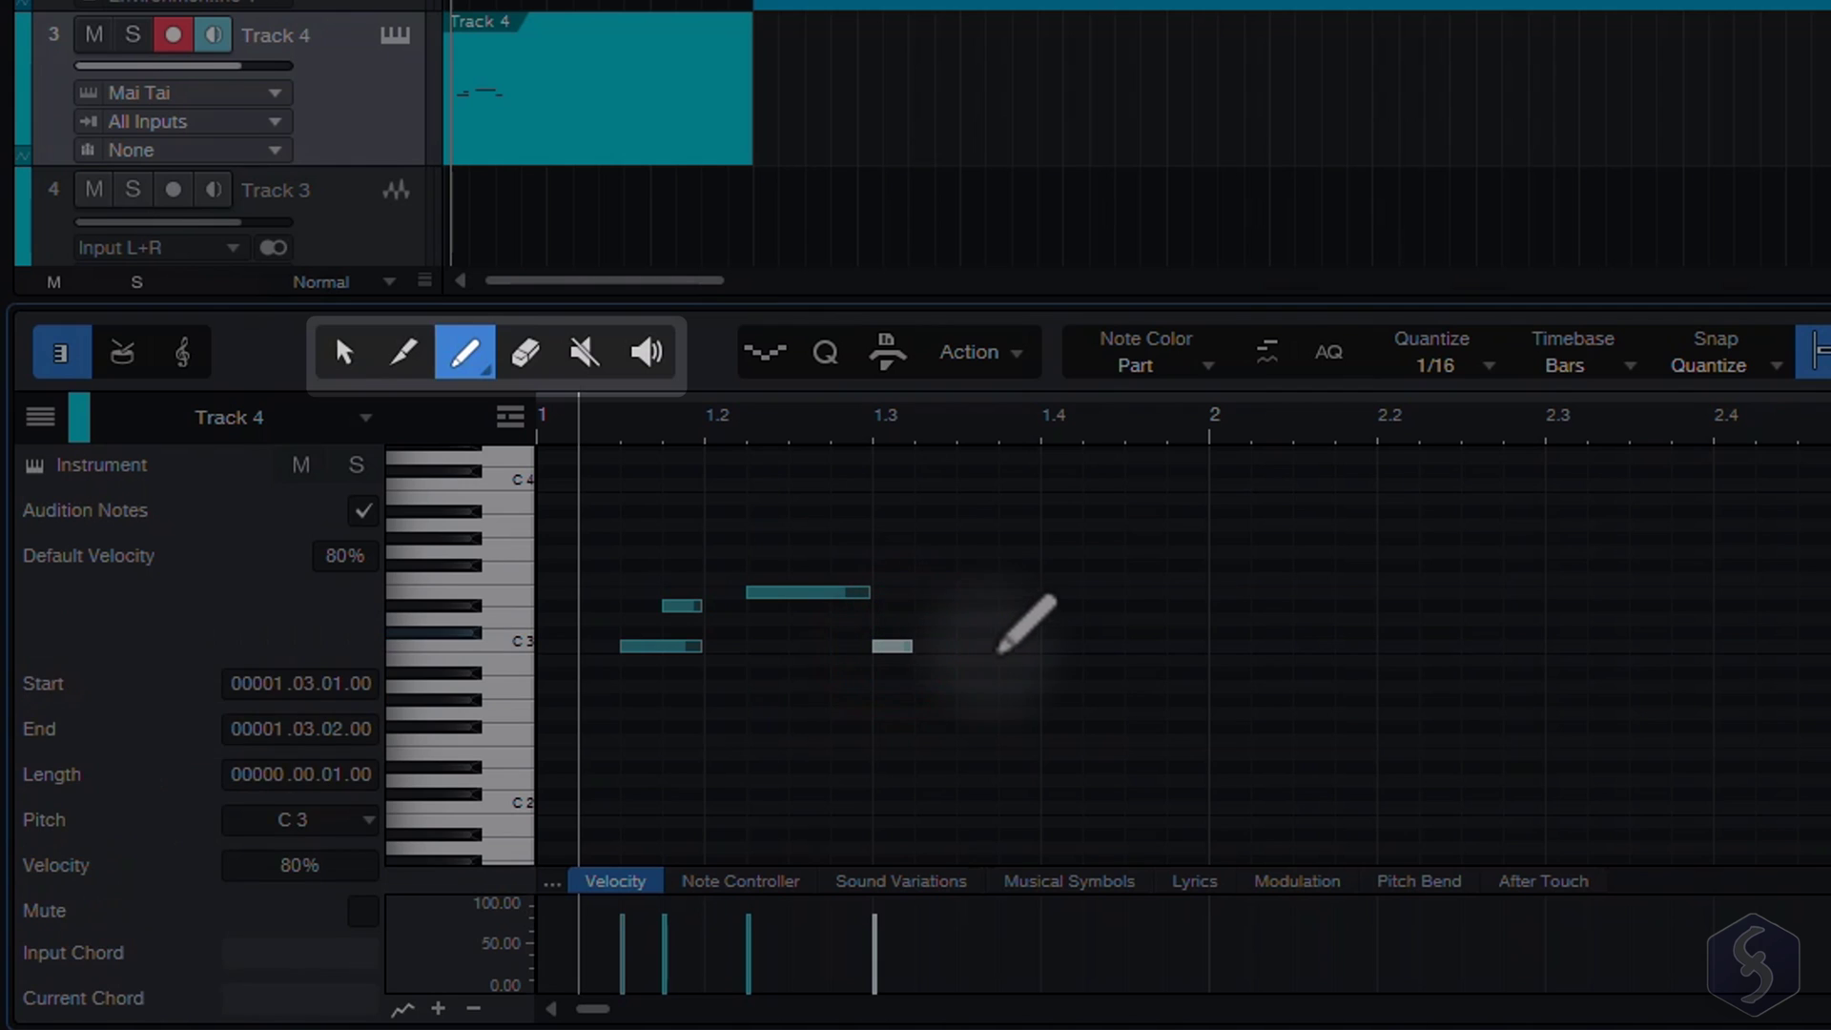
click(969, 713)
click(1060, 646)
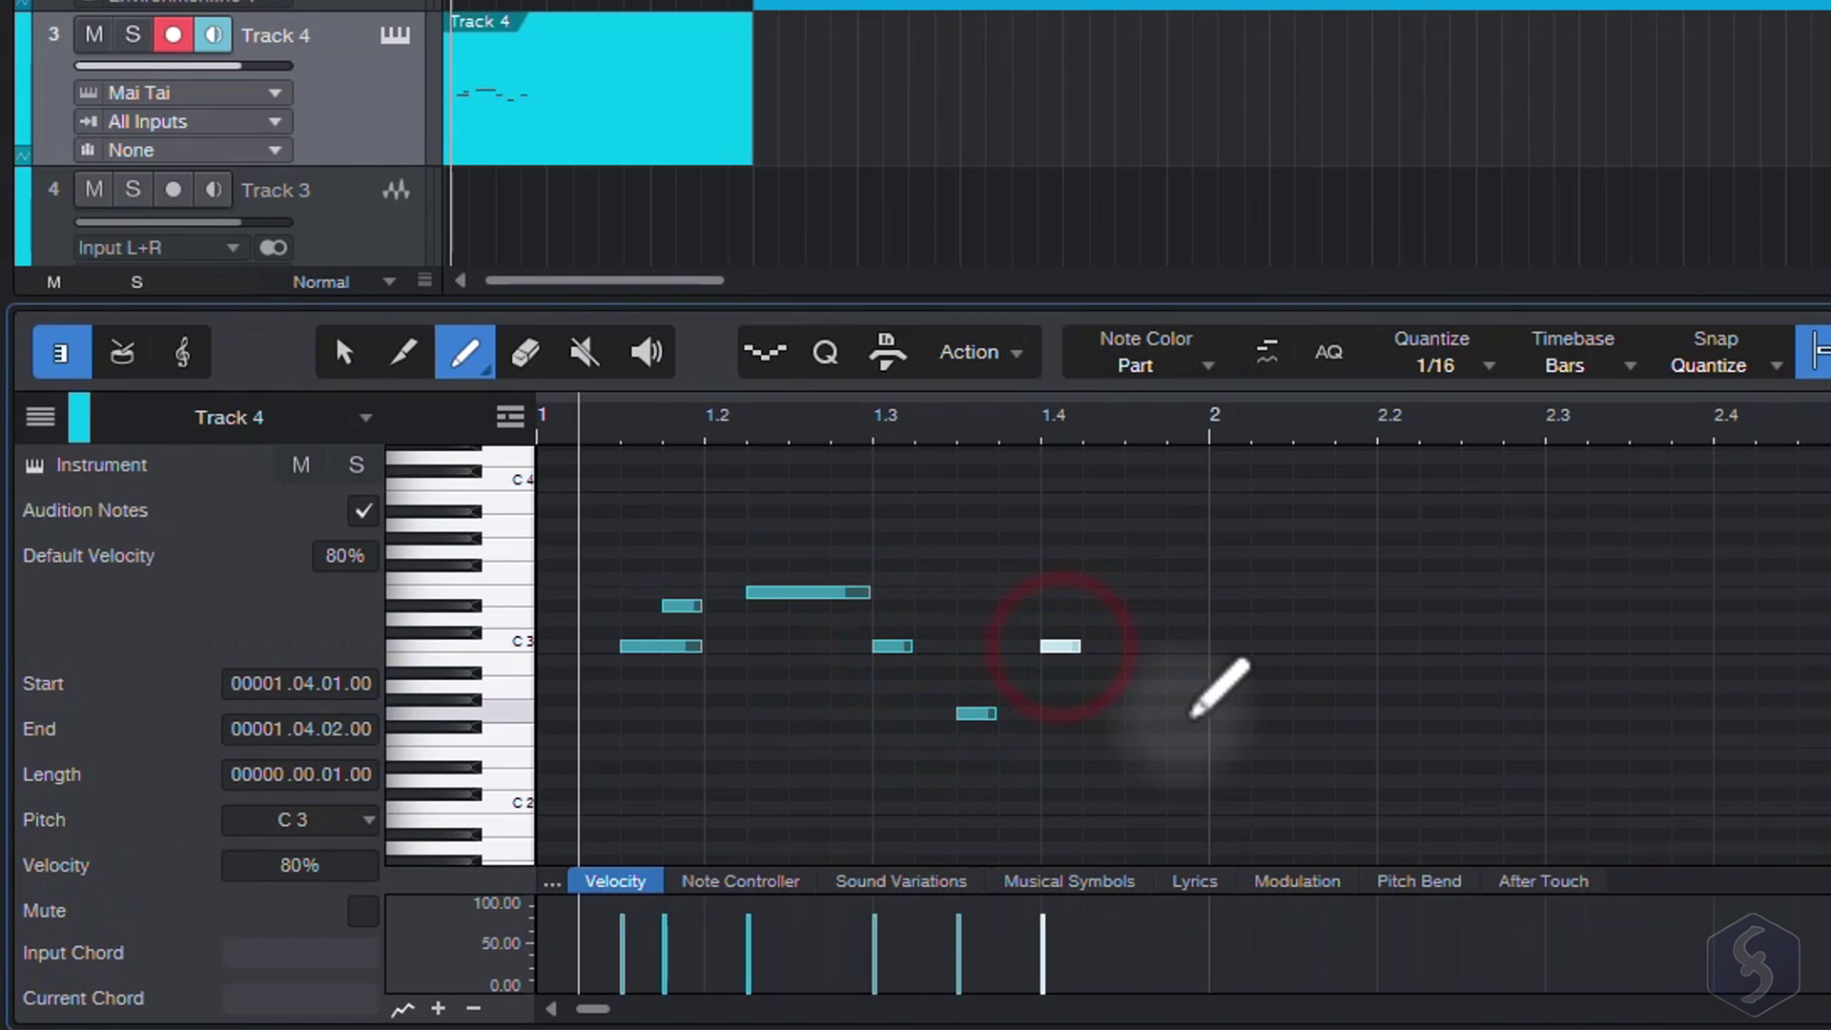
click(1186, 713)
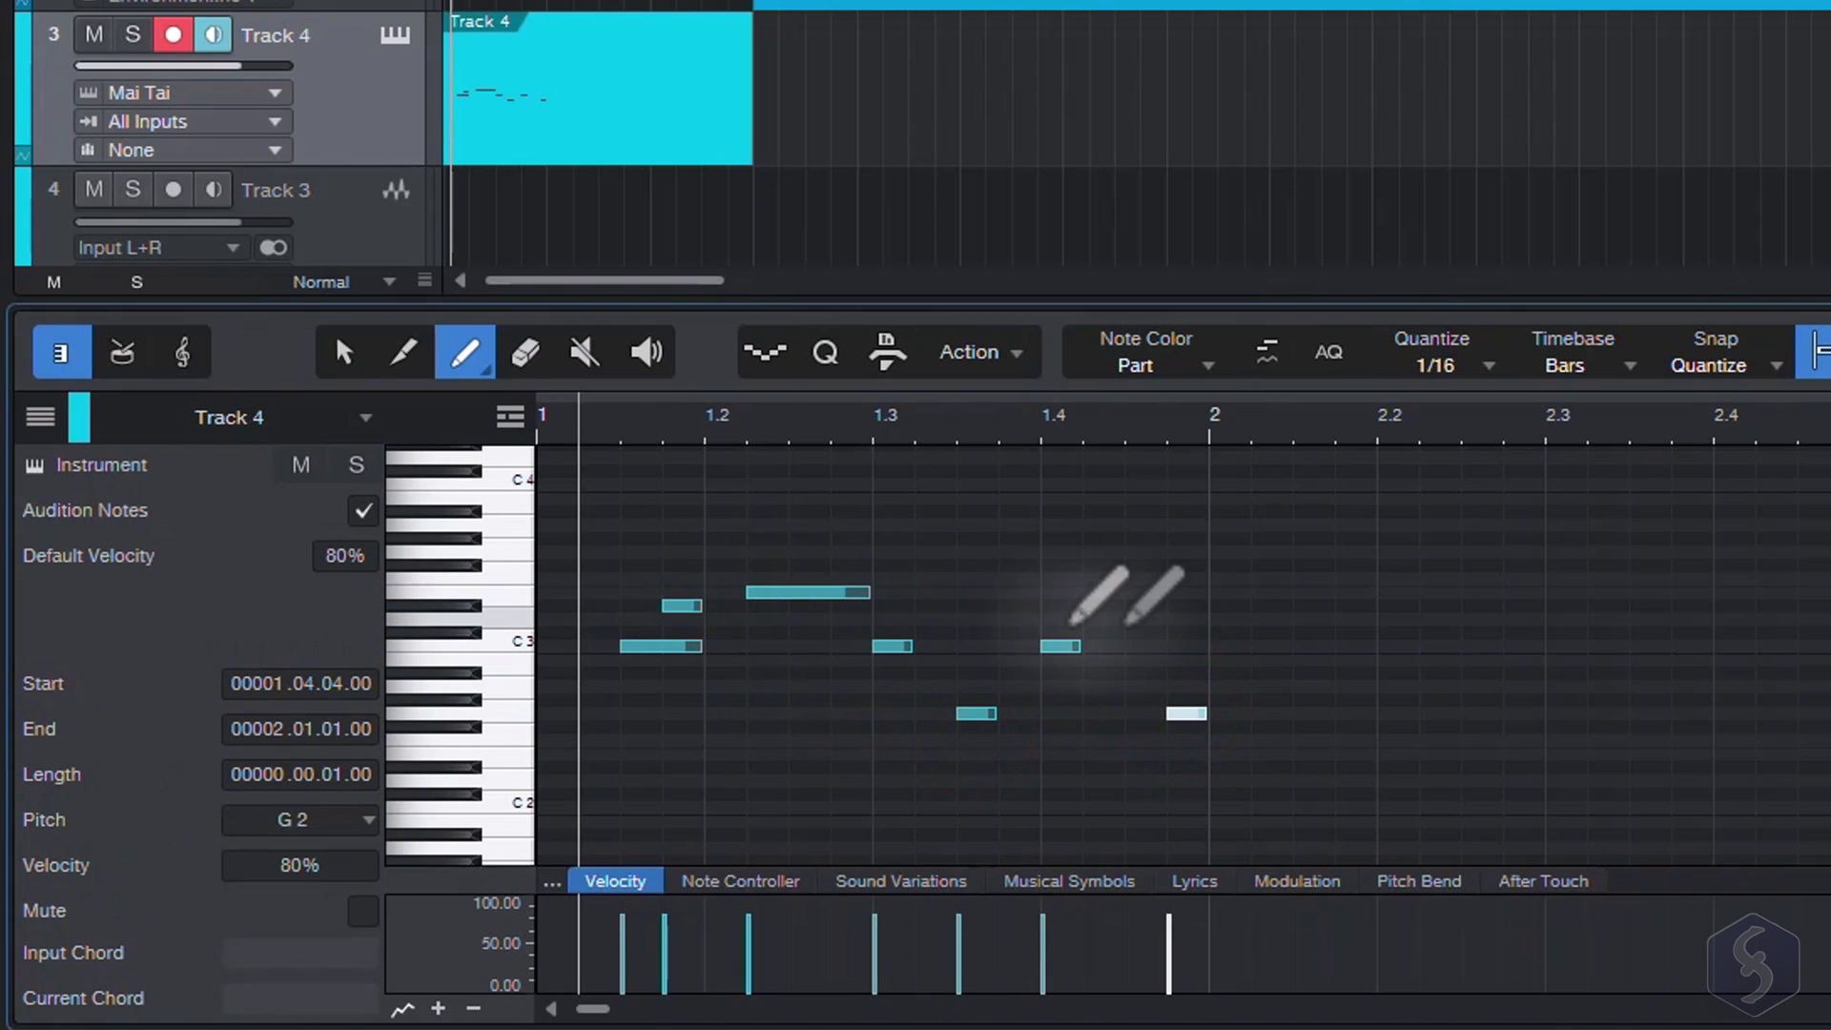
drag(1060, 647, 1121, 646)
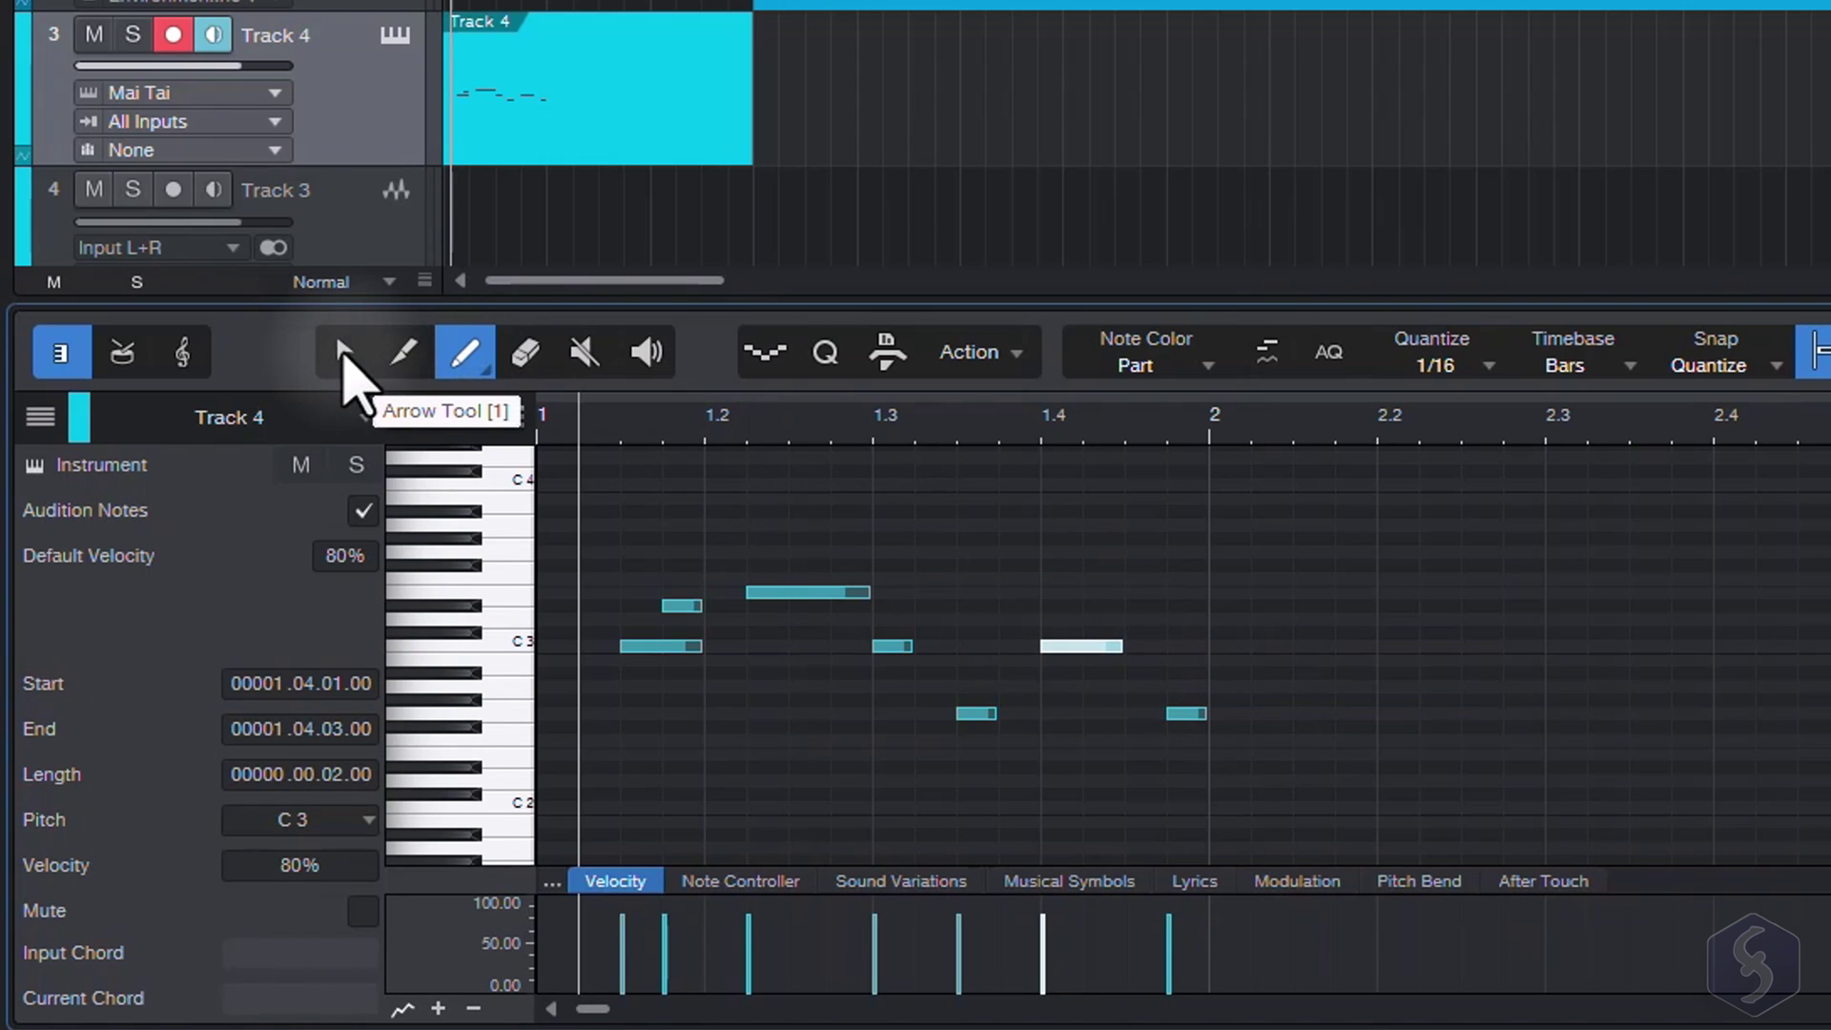
Step: Try shifting the G2 note's pitch, lower the 1.4 note's velocity, and show the Pitch Bend lane
click(343, 355)
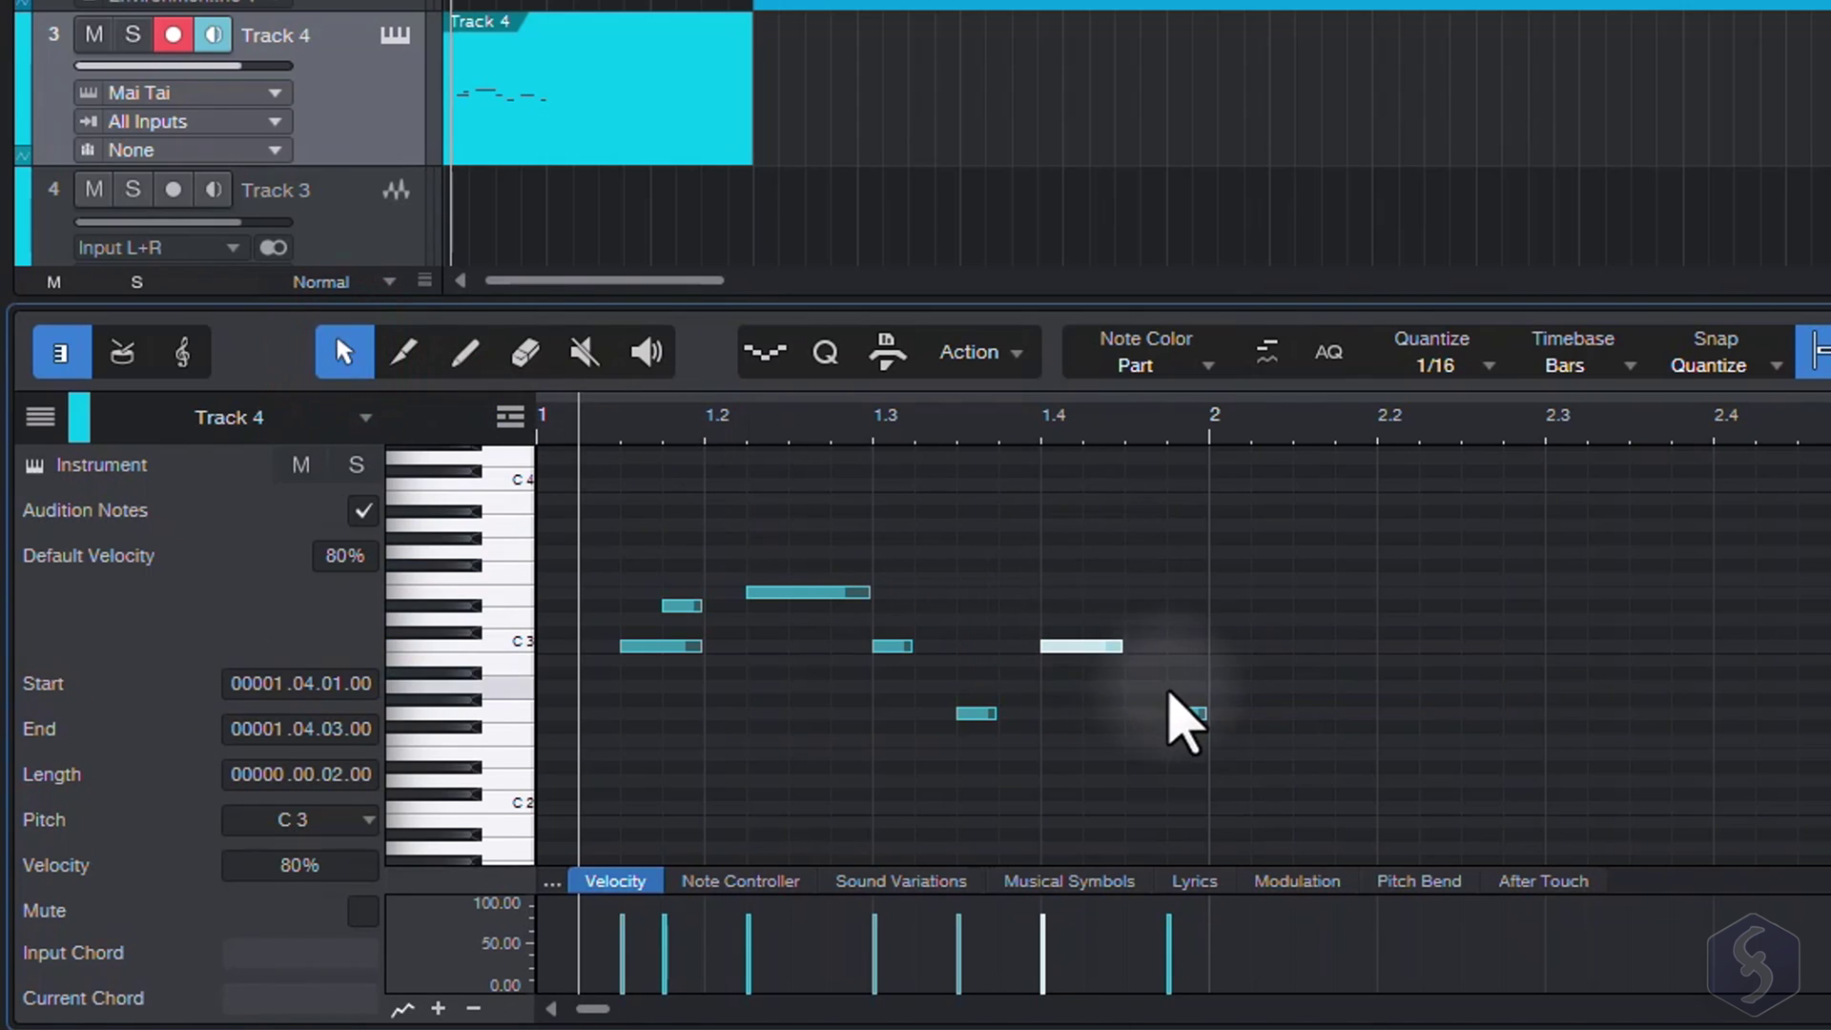
click(1182, 714)
mouse_move(1188, 716)
mouse_down()
mouse_move(1204, 599)
mouse_move(1210, 714)
mouse_move(1434, 720)
mouse_move(1207, 717)
mouse_up()
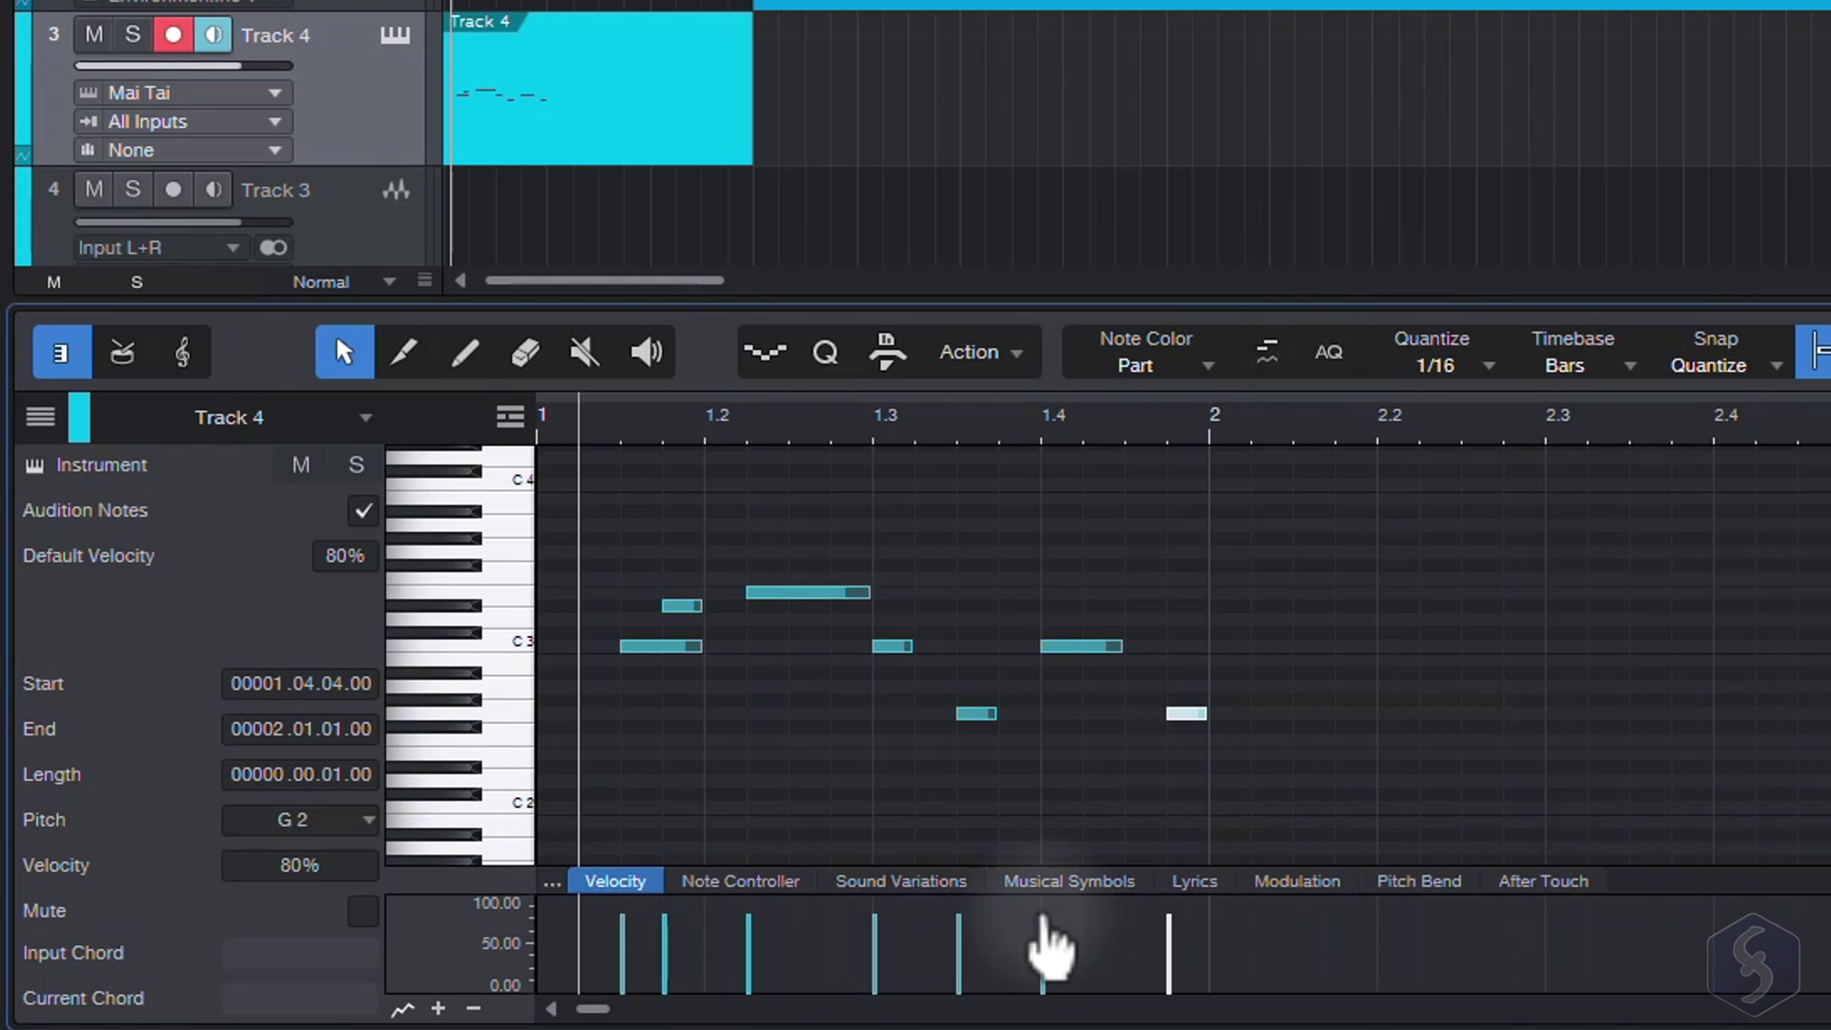
mouse_move(1042, 918)
mouse_down()
mouse_move(1046, 982)
mouse_move(1049, 930)
mouse_up()
click(1420, 881)
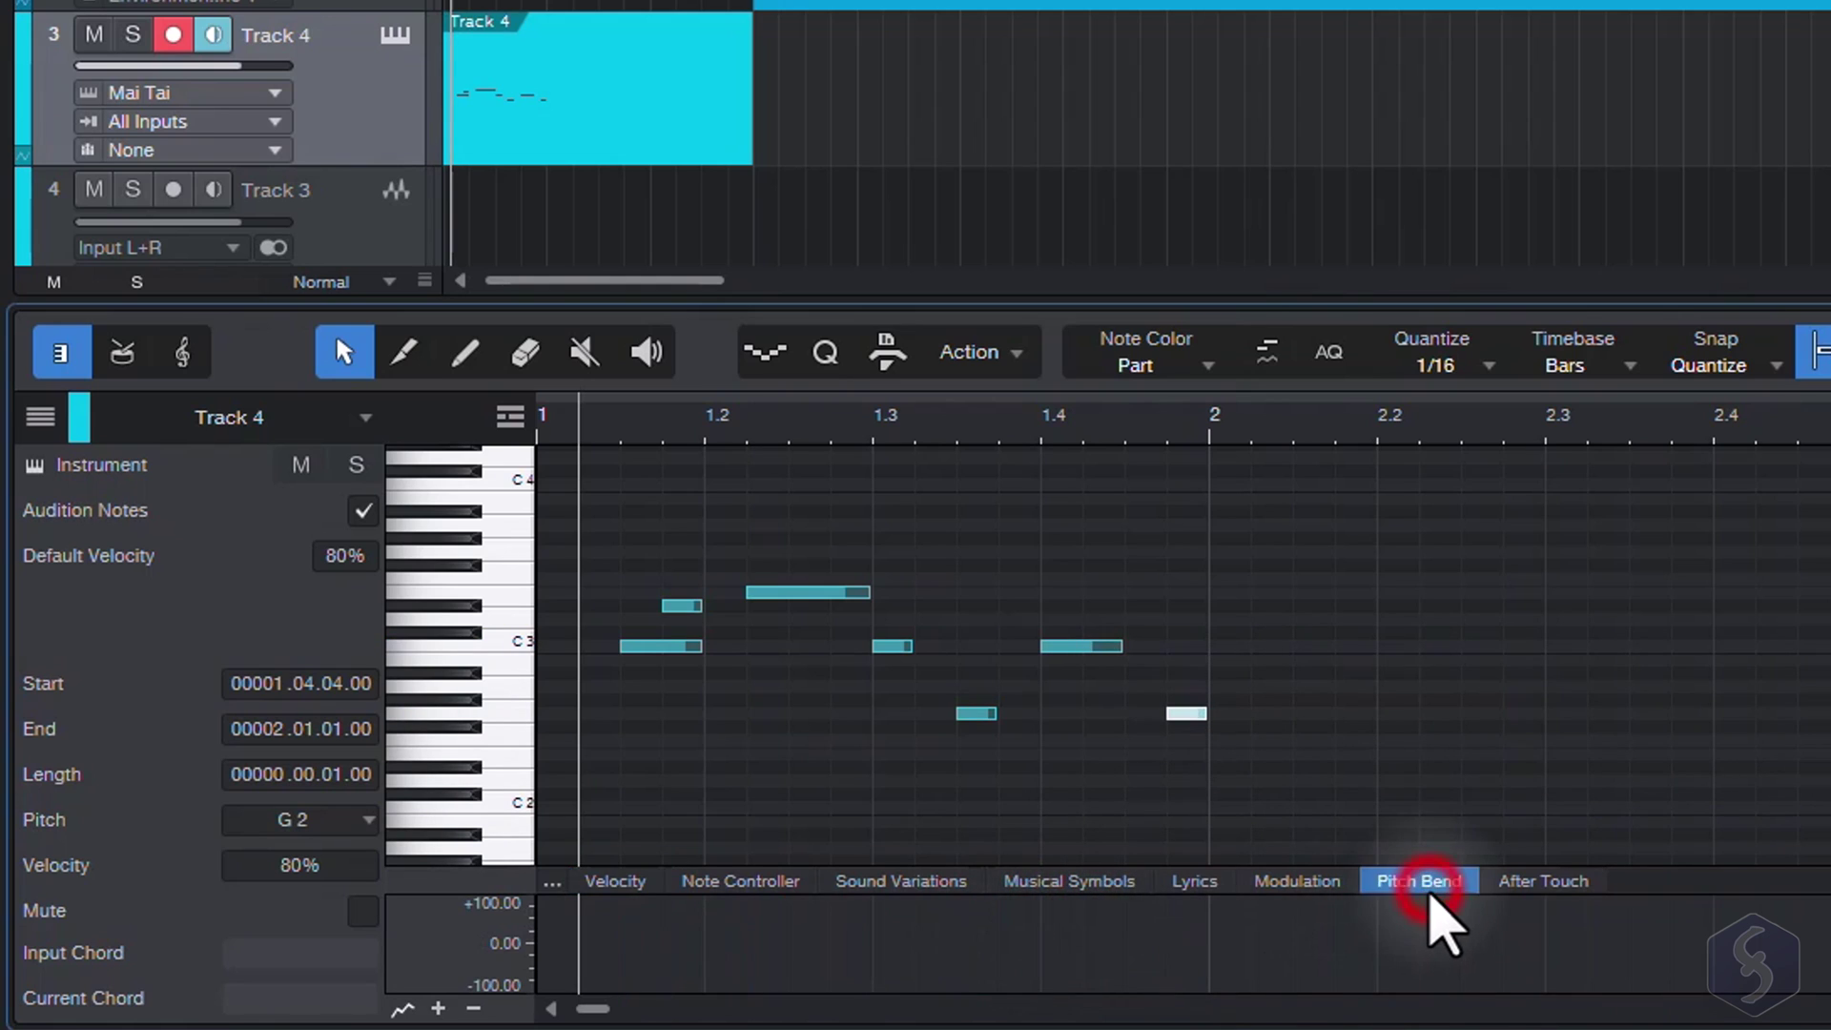
click(465, 353)
Step: Draw a pitch-bend curve across bar 1, listen to it, then undo it
mouse_move(620, 944)
mouse_down()
mouse_move(746, 912)
mouse_move(980, 966)
mouse_move(1082, 966)
mouse_up()
key(space)
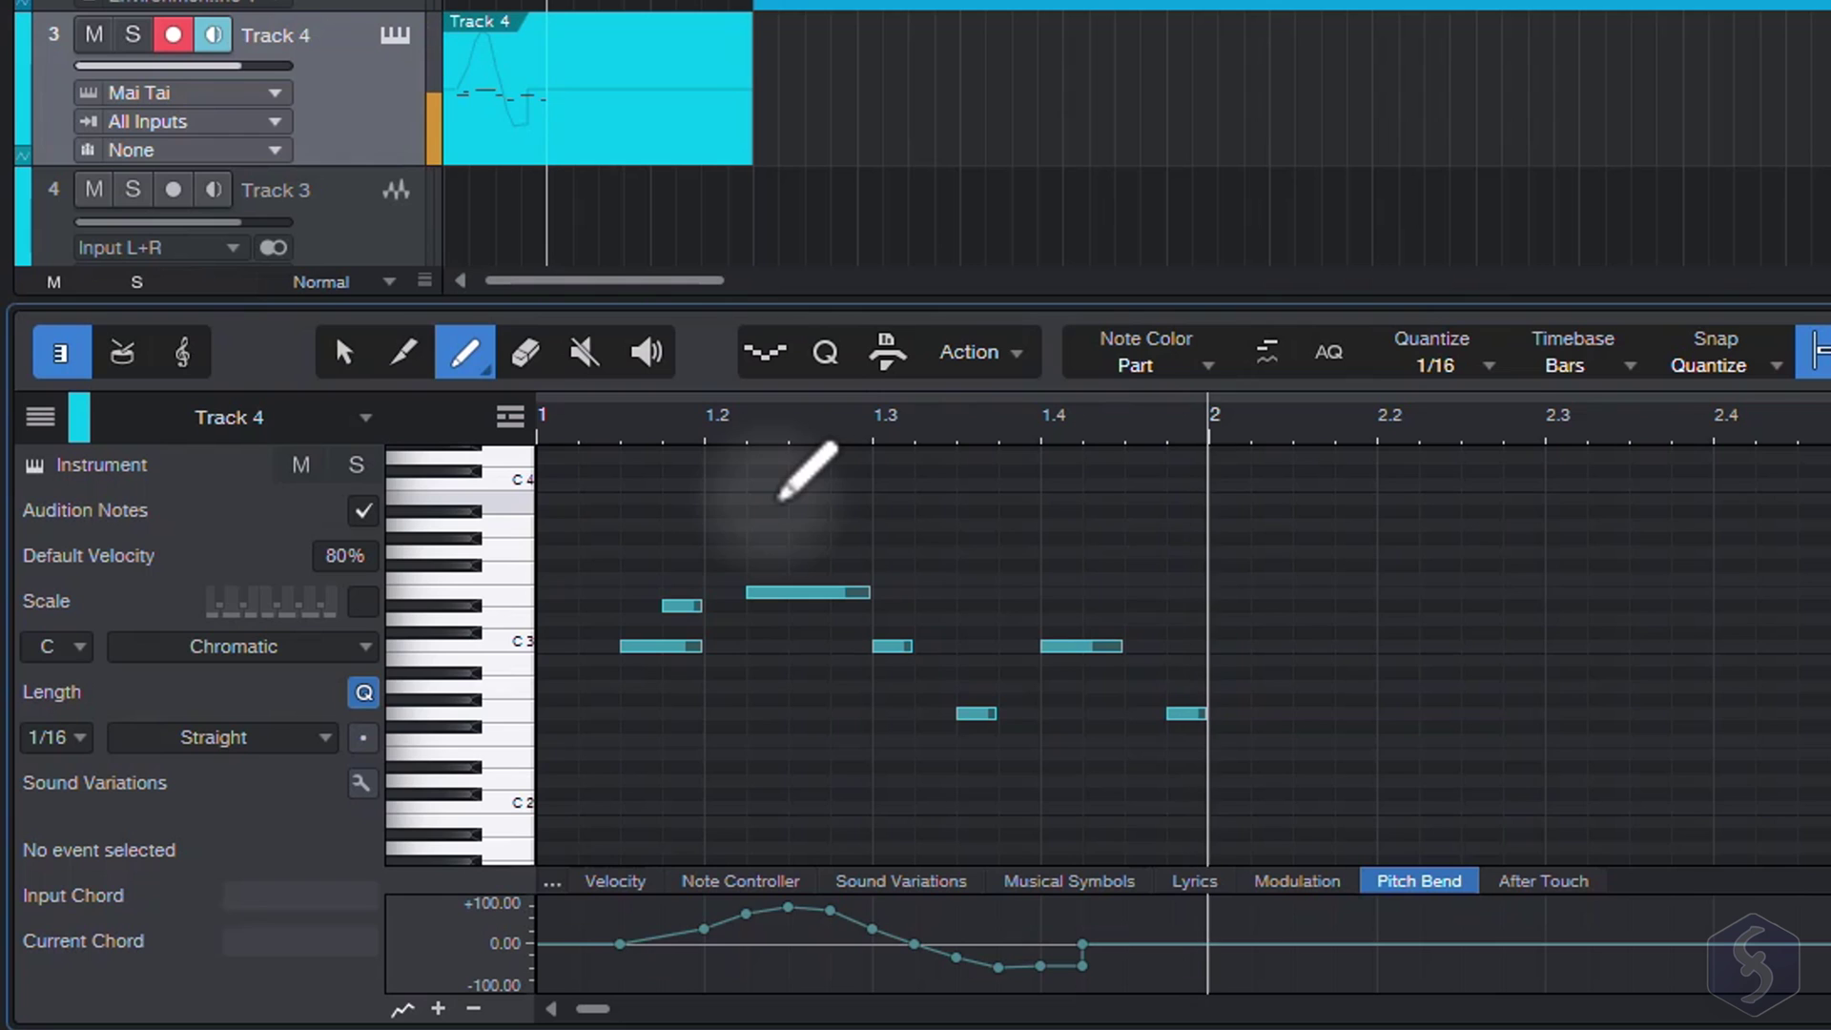
key(ctrl+z)
Step: Set the loop range in the ruler to span bar 1 to bar 2
key(4)
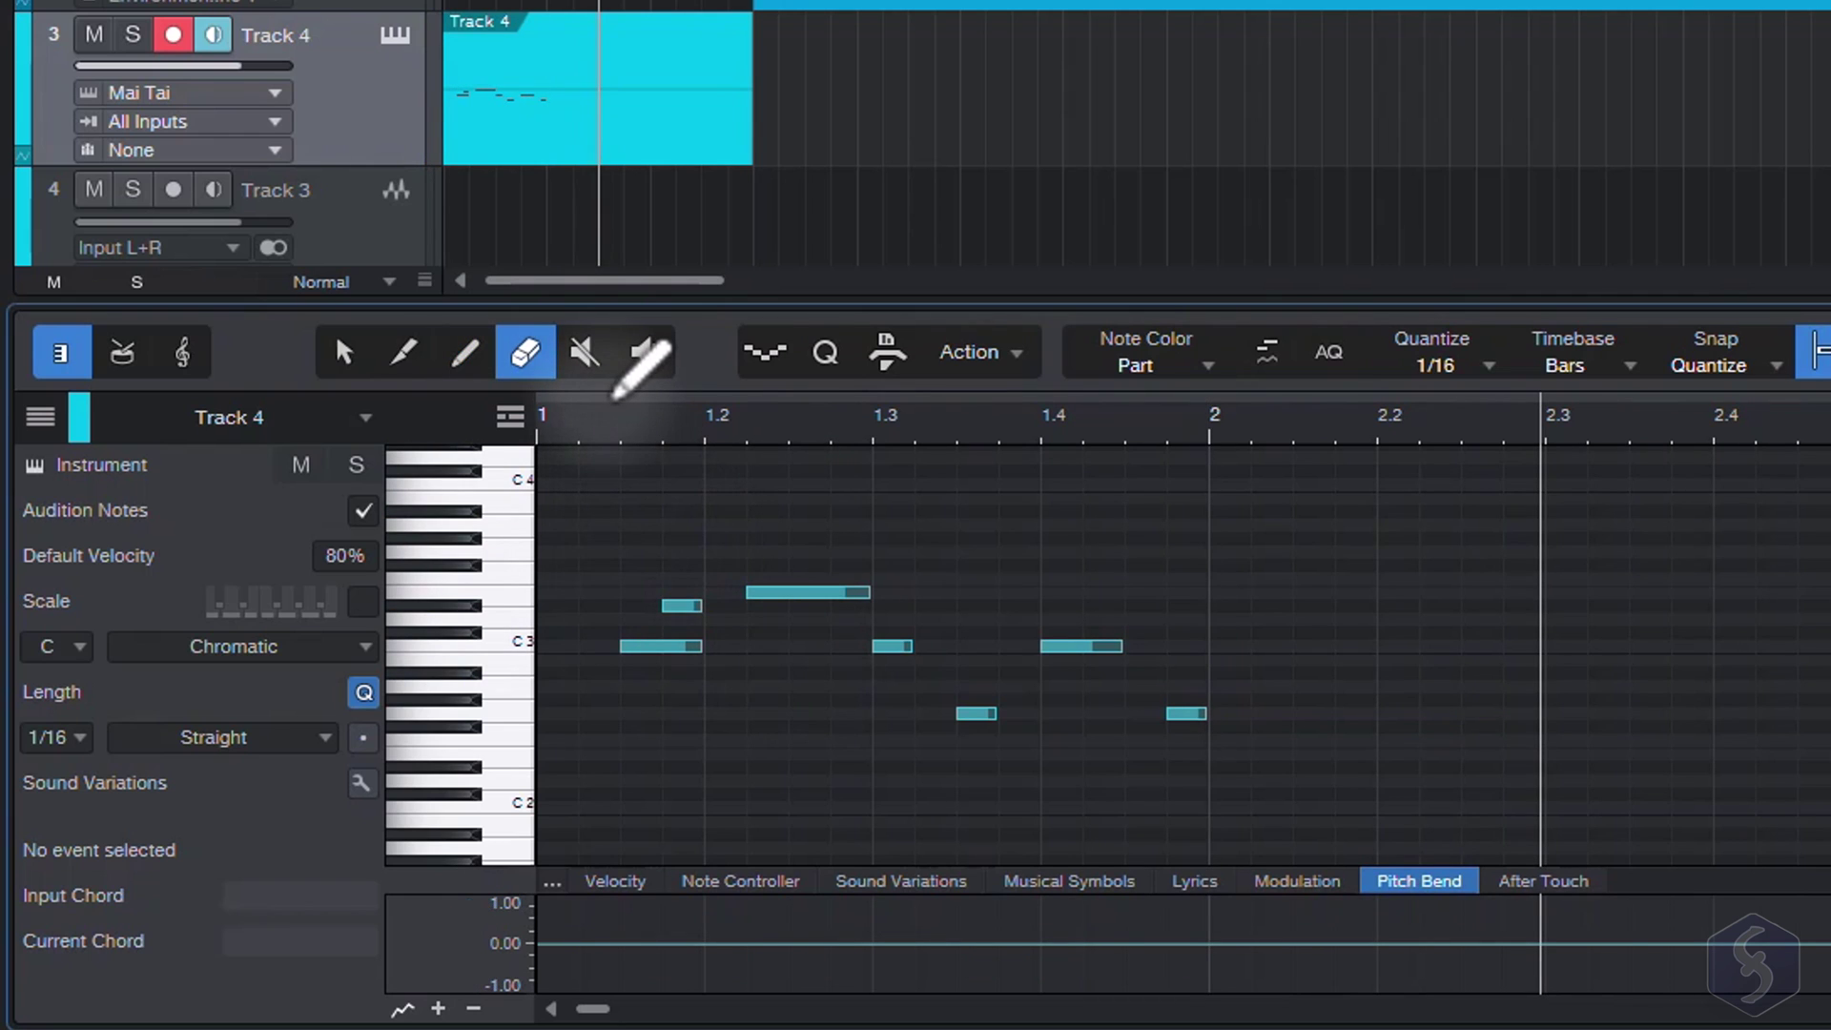
click(613, 408)
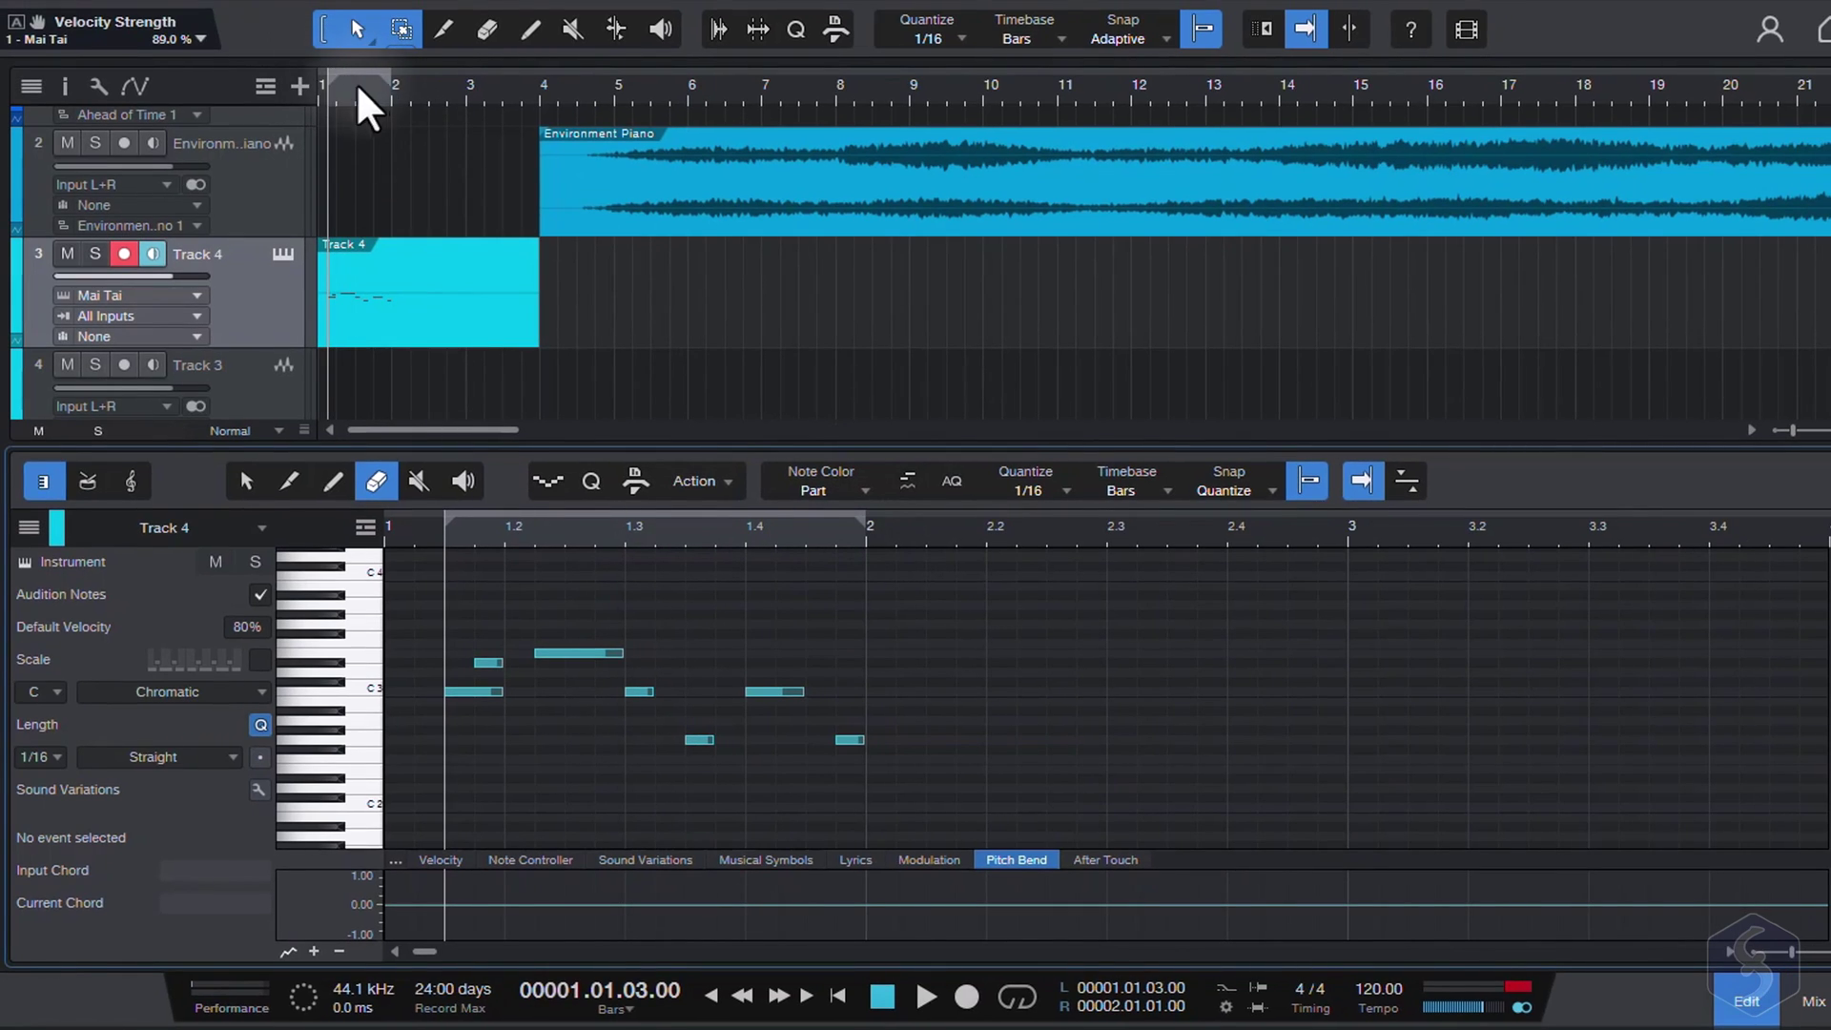
mouse_move(427, 68)
mouse_down()
mouse_move(582, 50)
mouse_move(291, 59)
mouse_move(368, 204)
mouse_up()
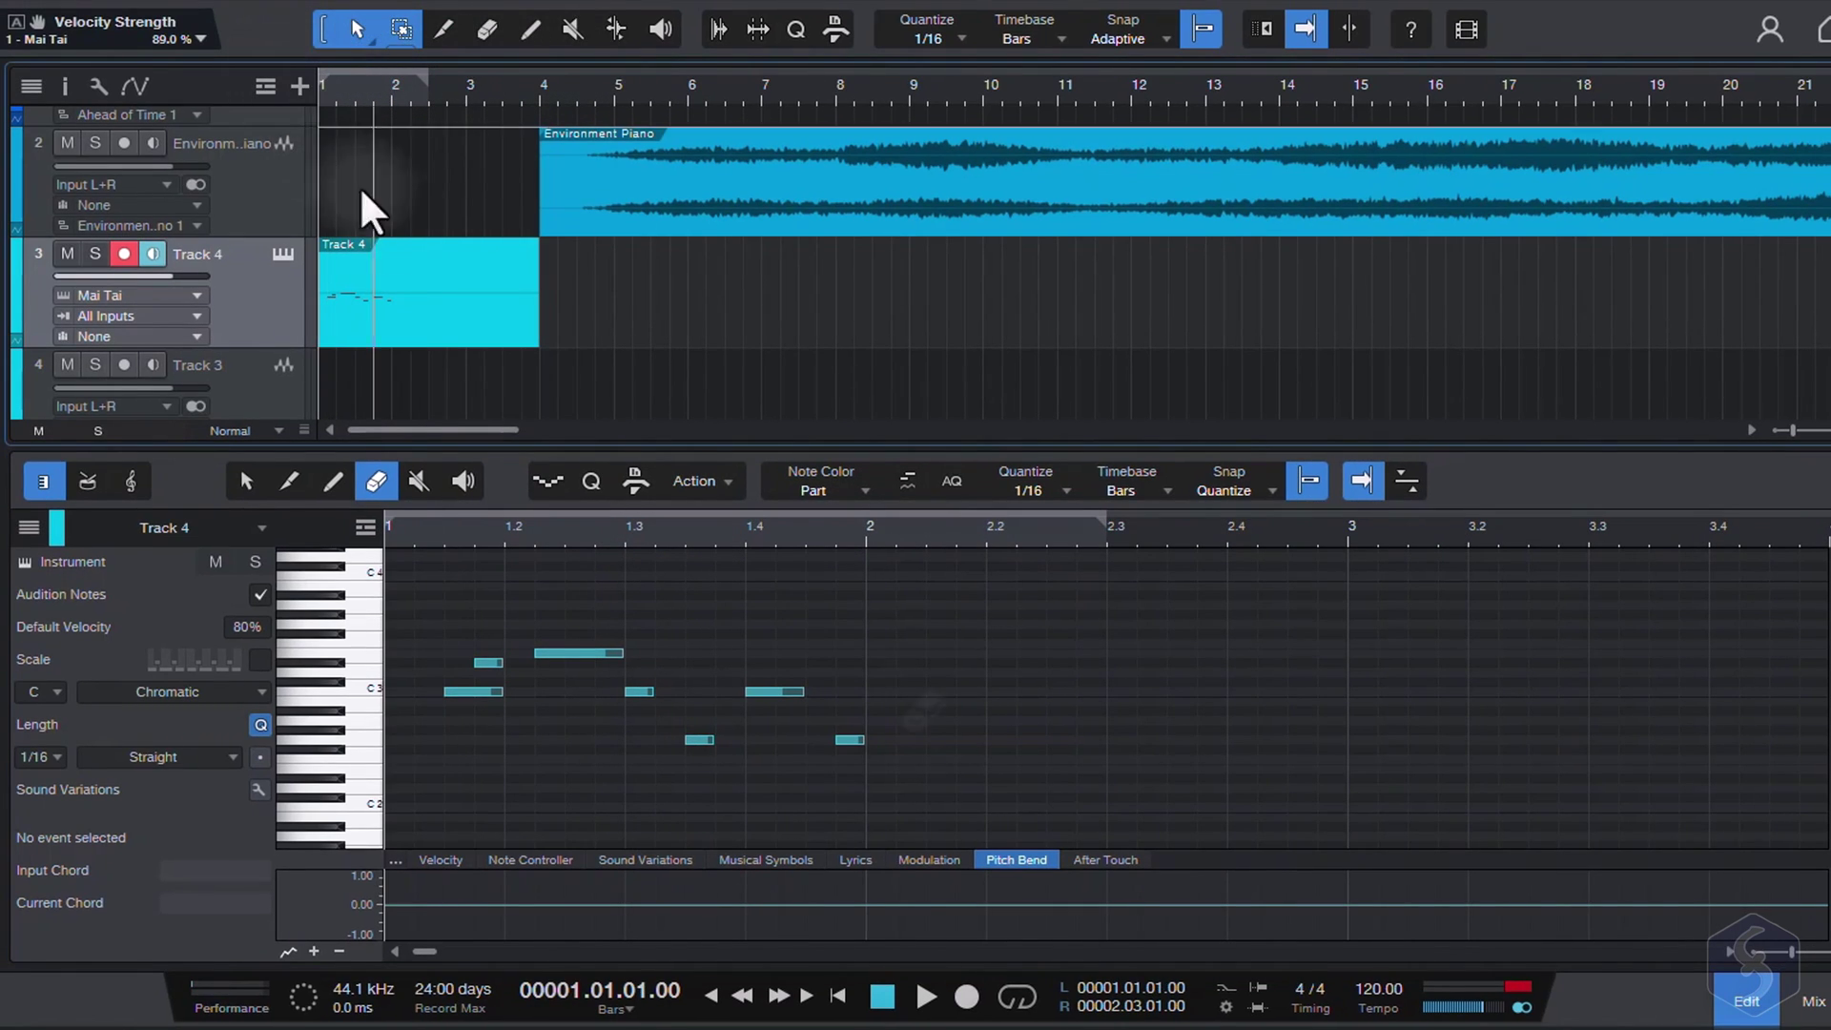
Step: Enable looping, play the looped bar, then check the time signature menus, keeping 4/4
click(1017, 998)
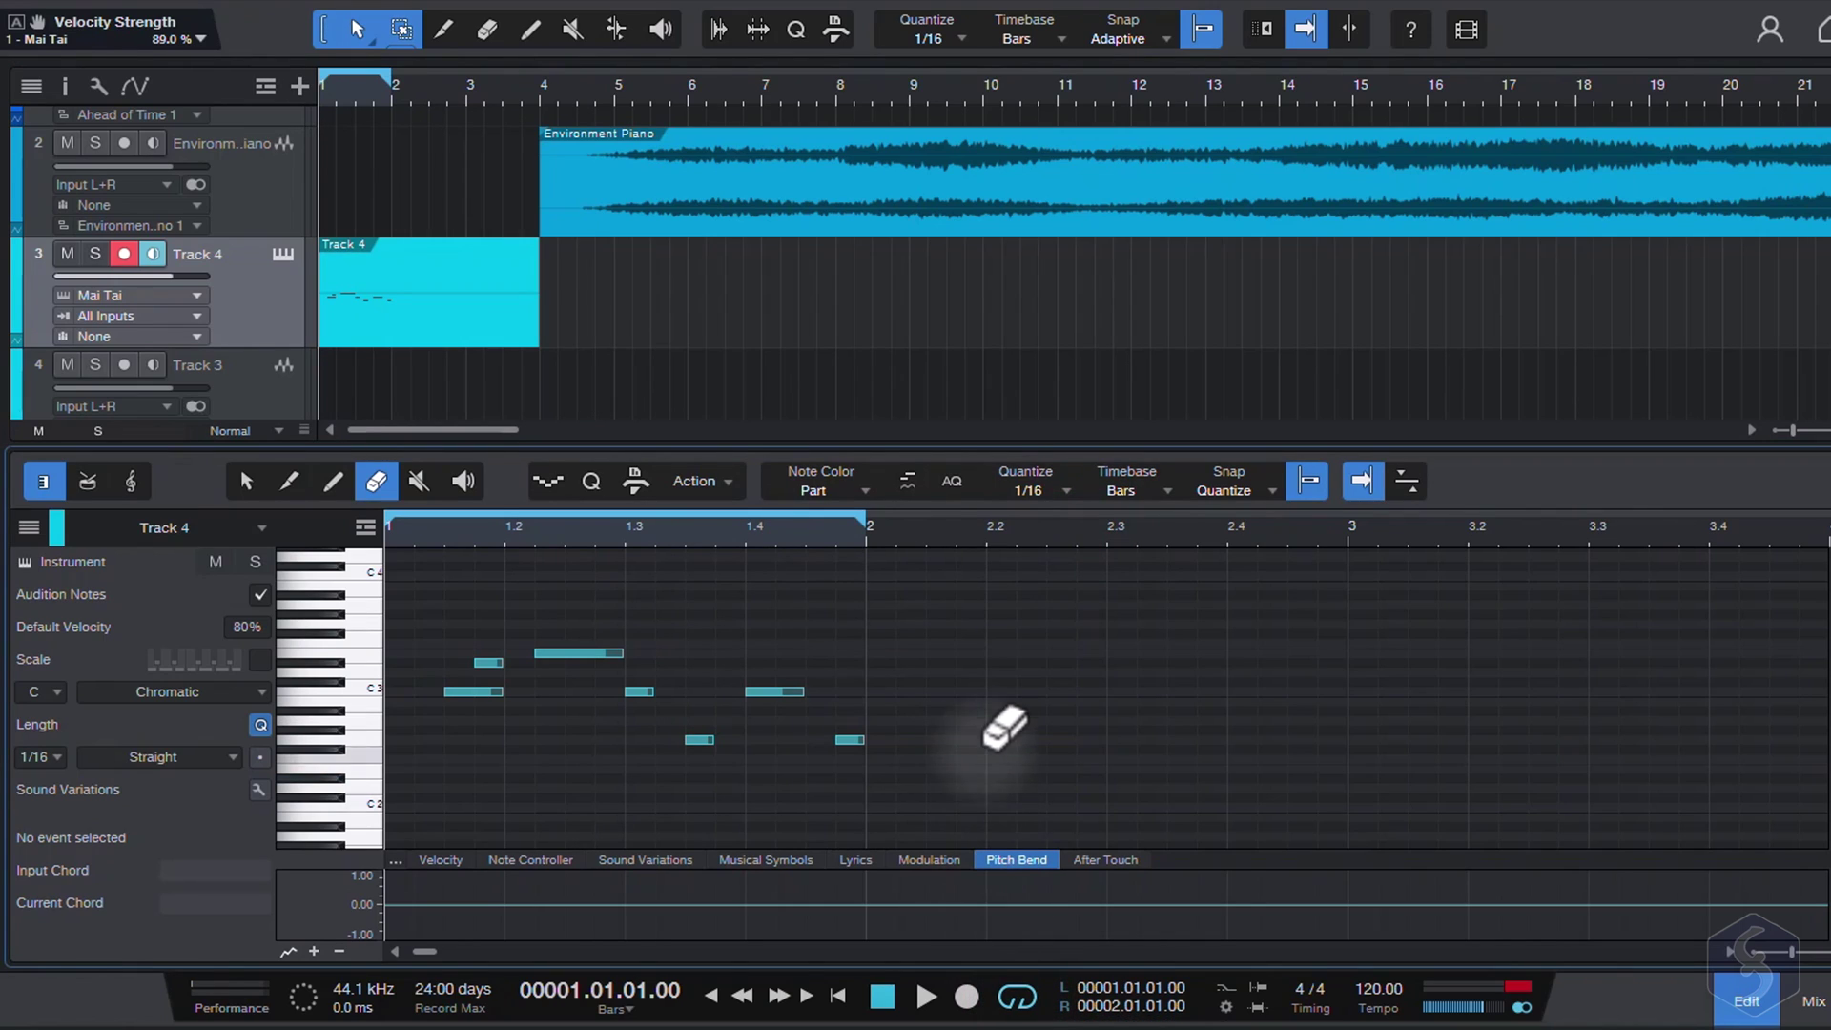
key(space)
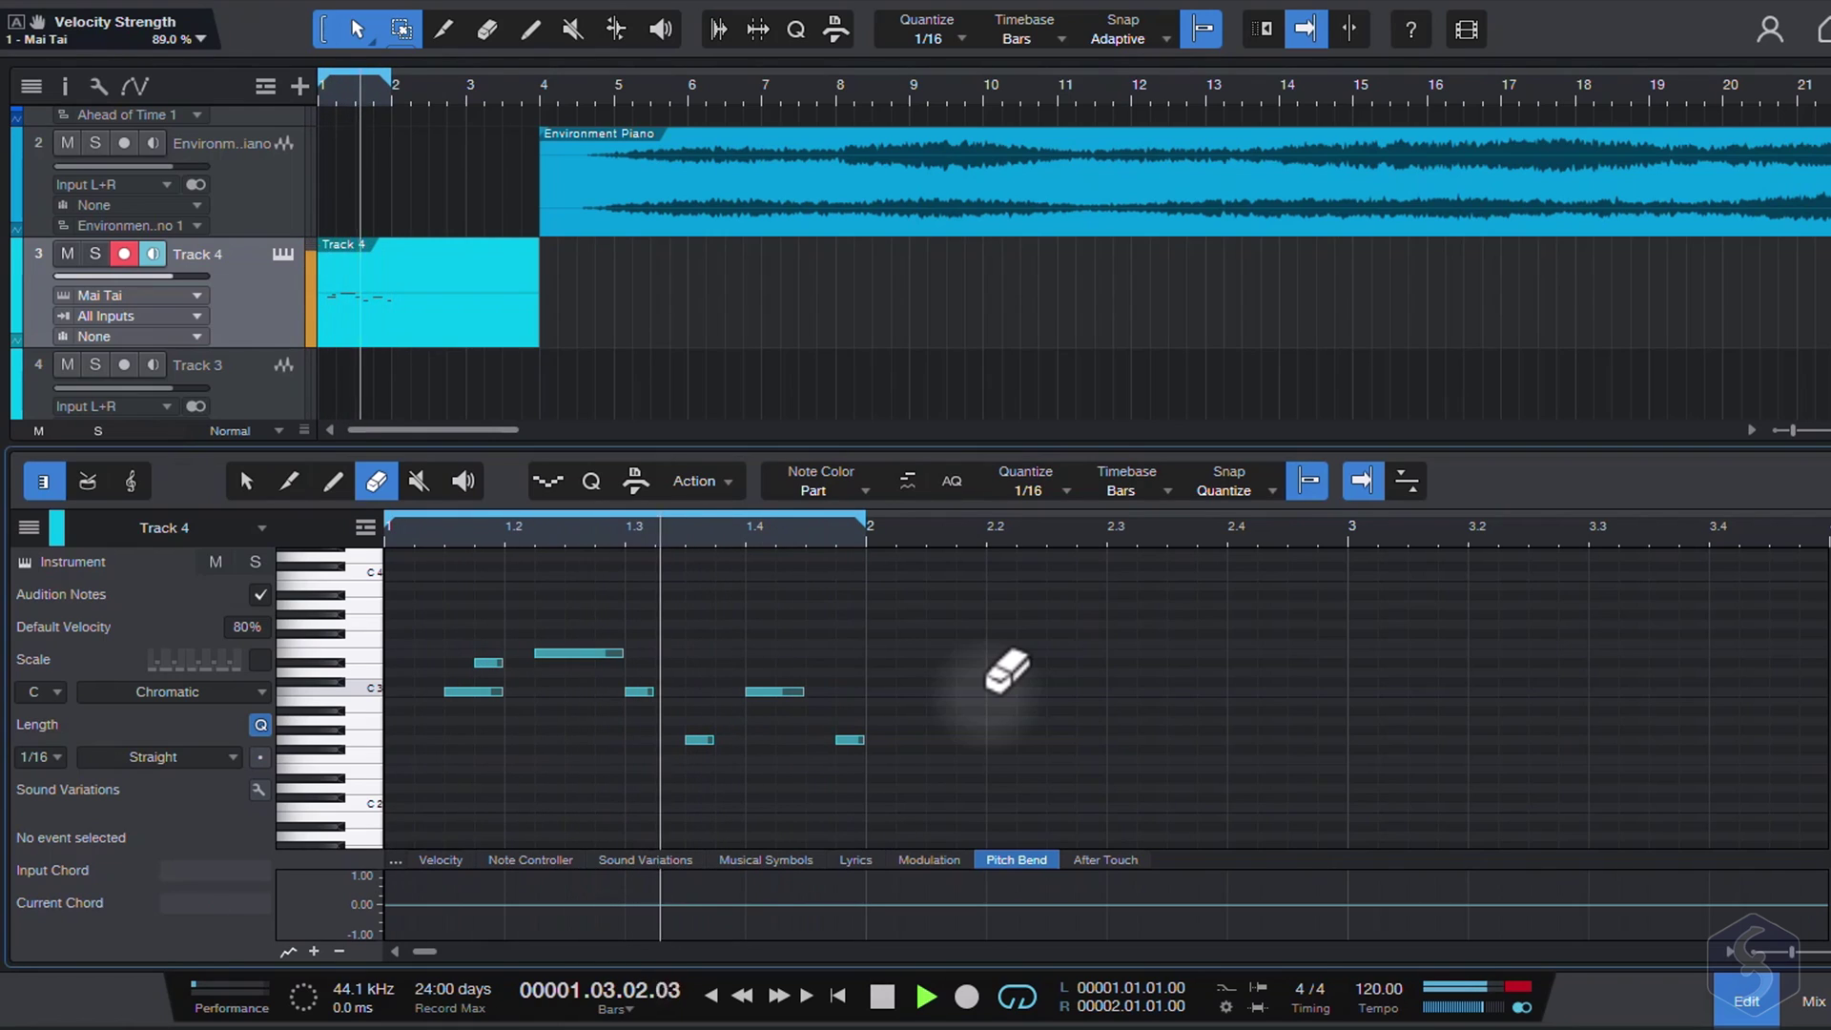
key(slash)
key(space)
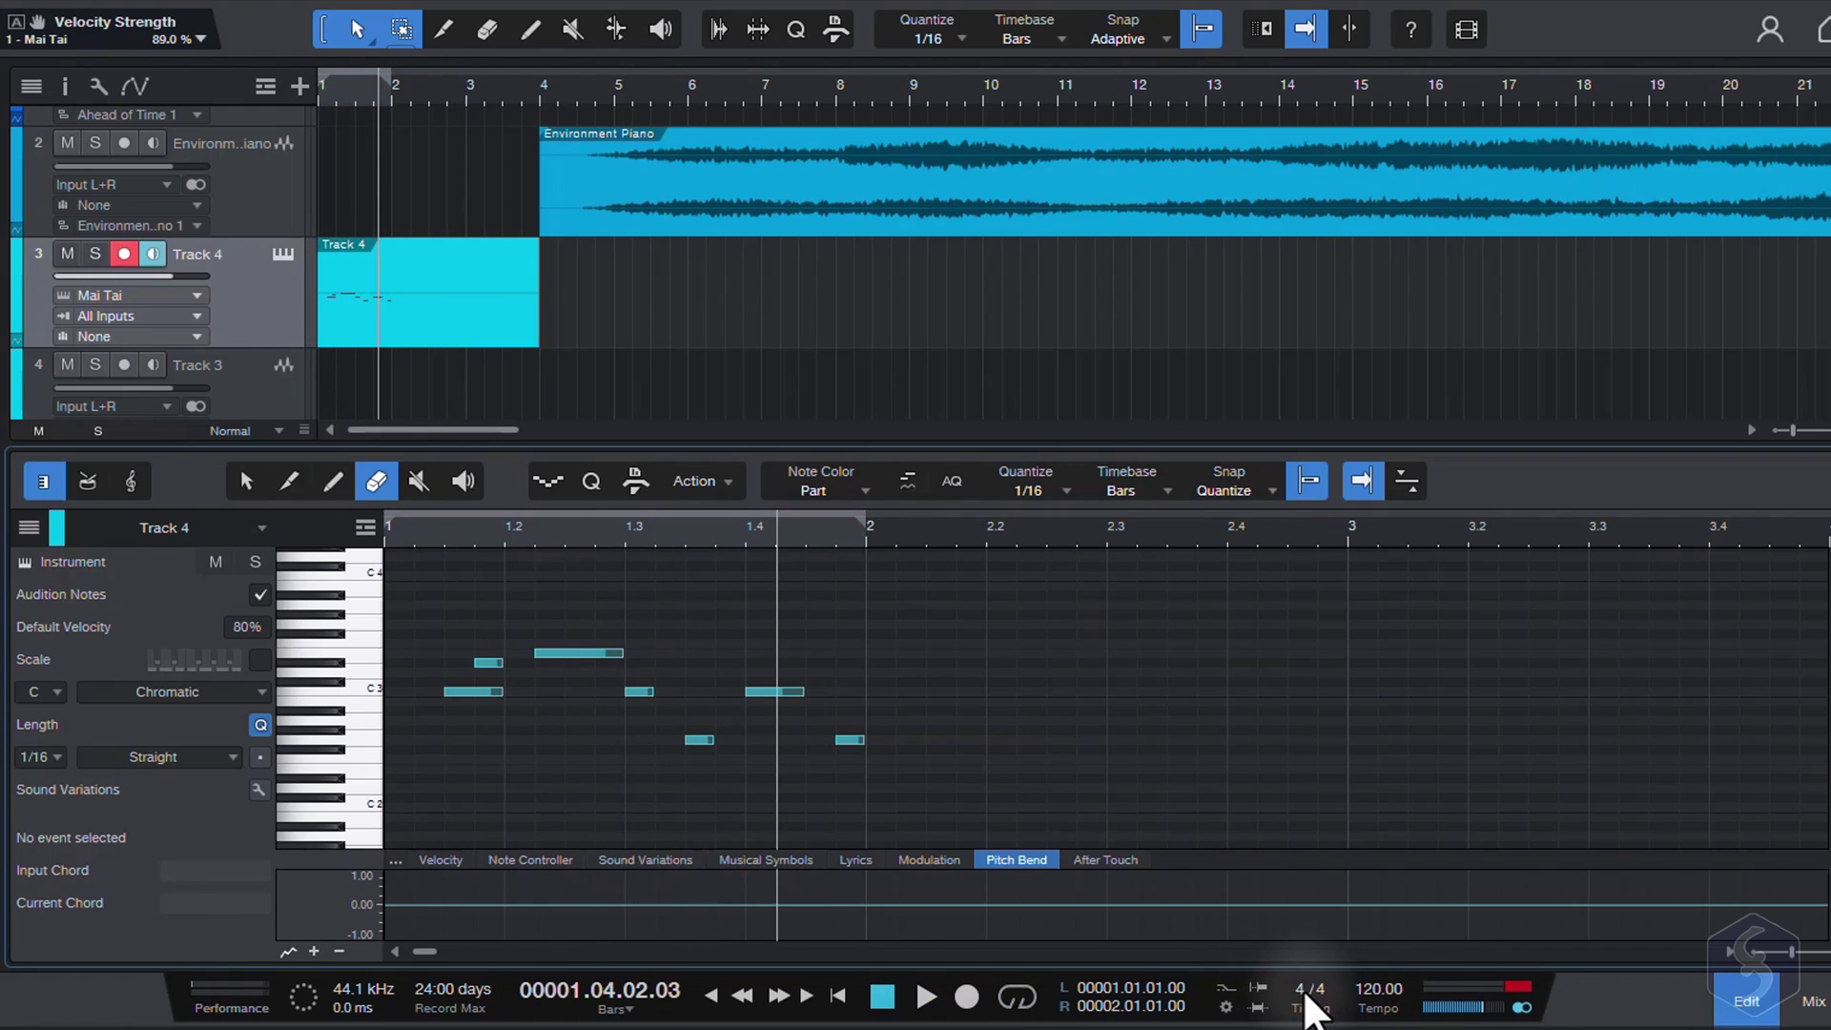
click(1319, 992)
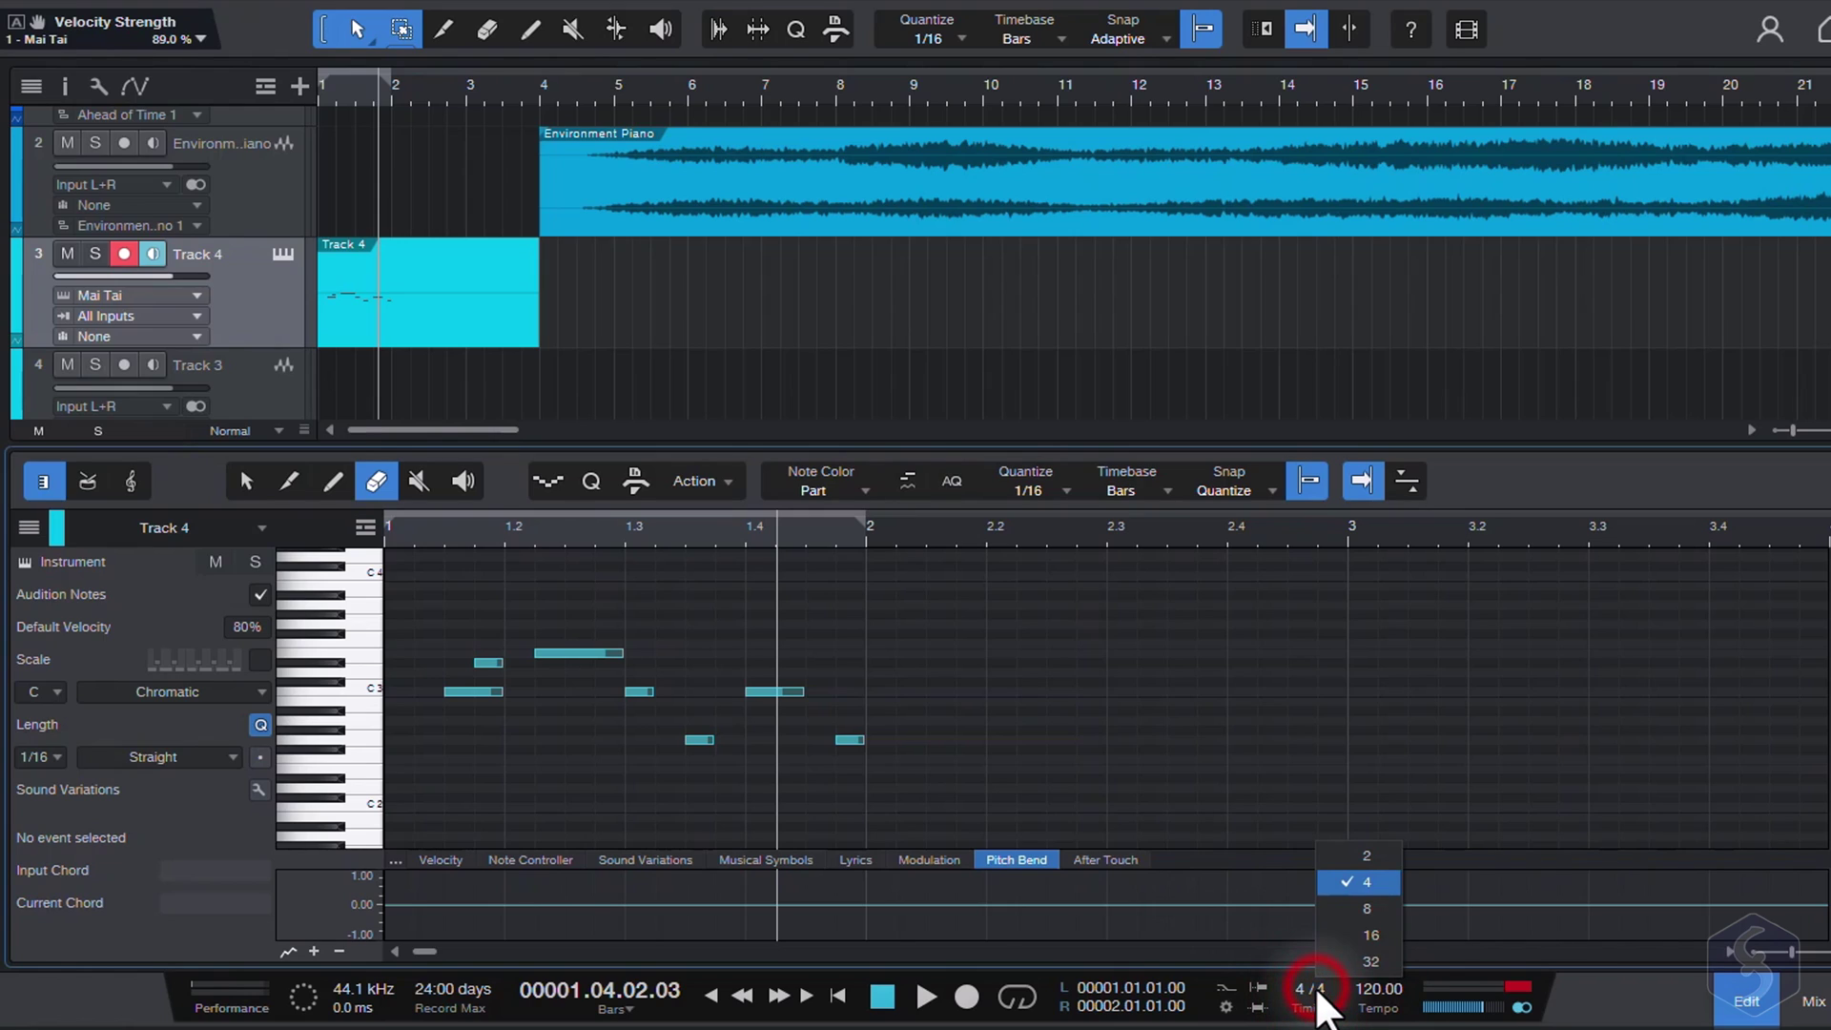
click(1300, 989)
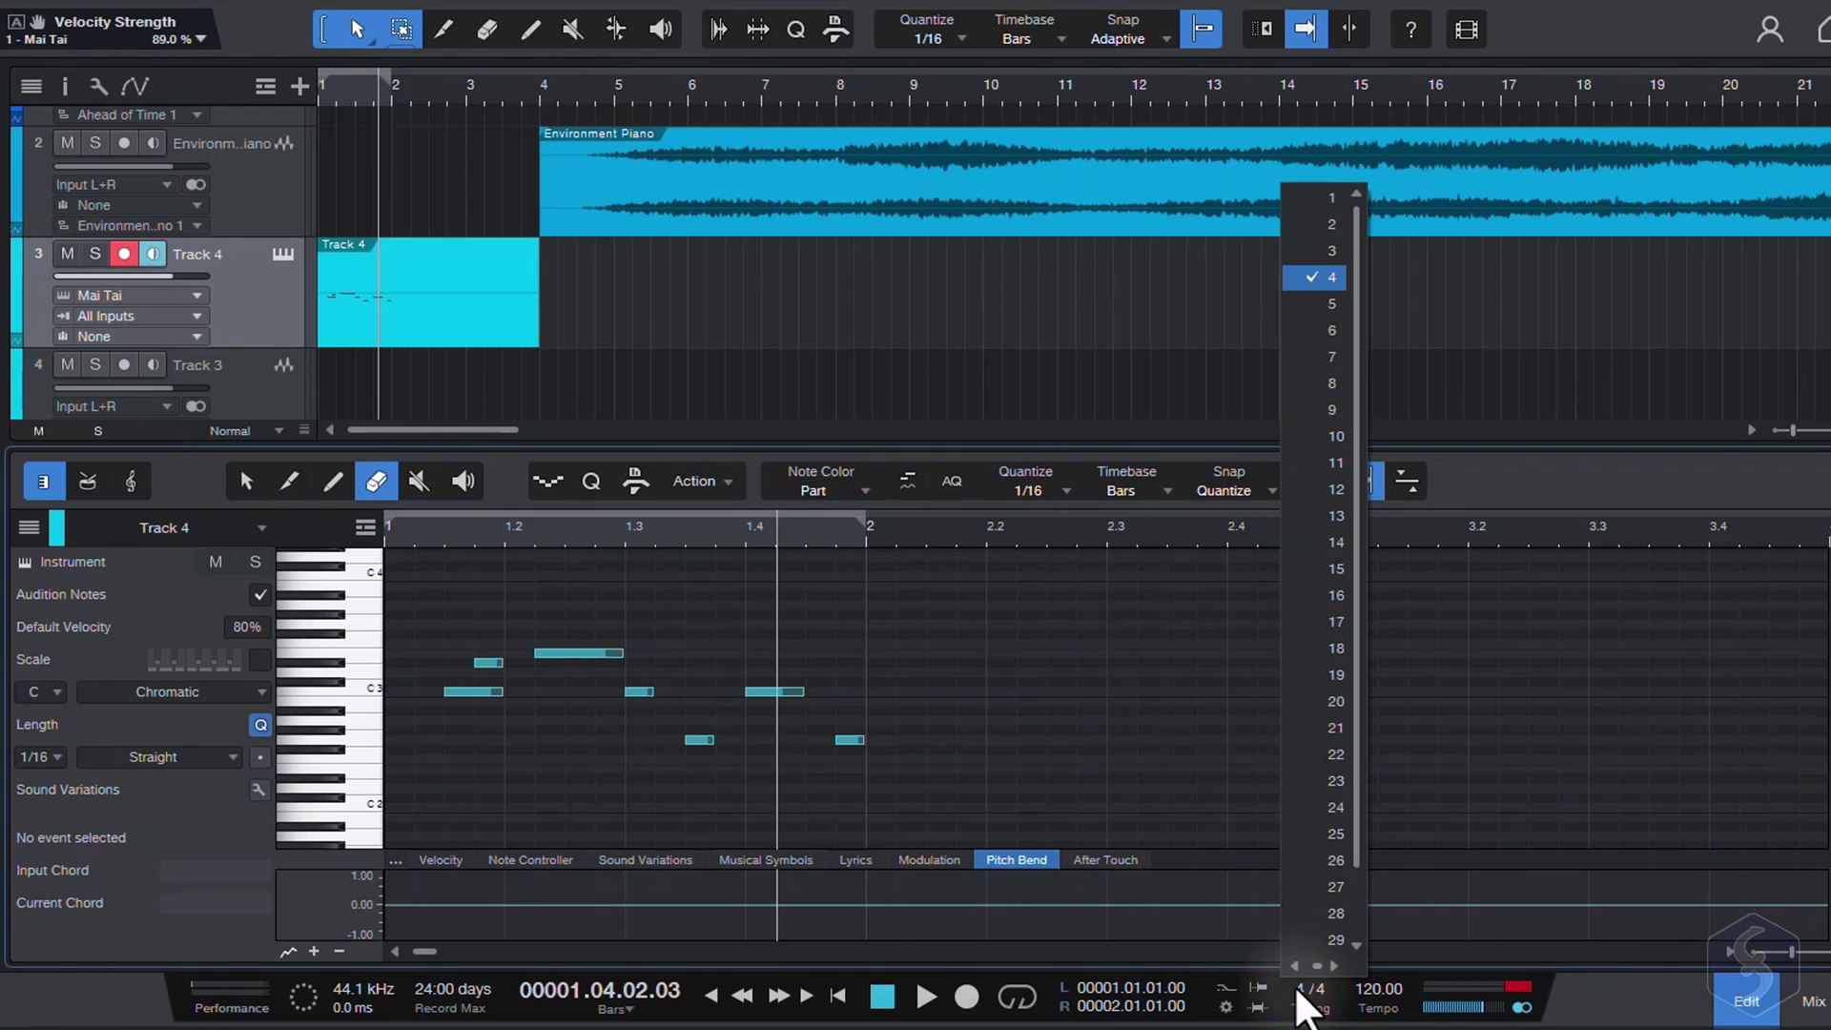
click(1298, 995)
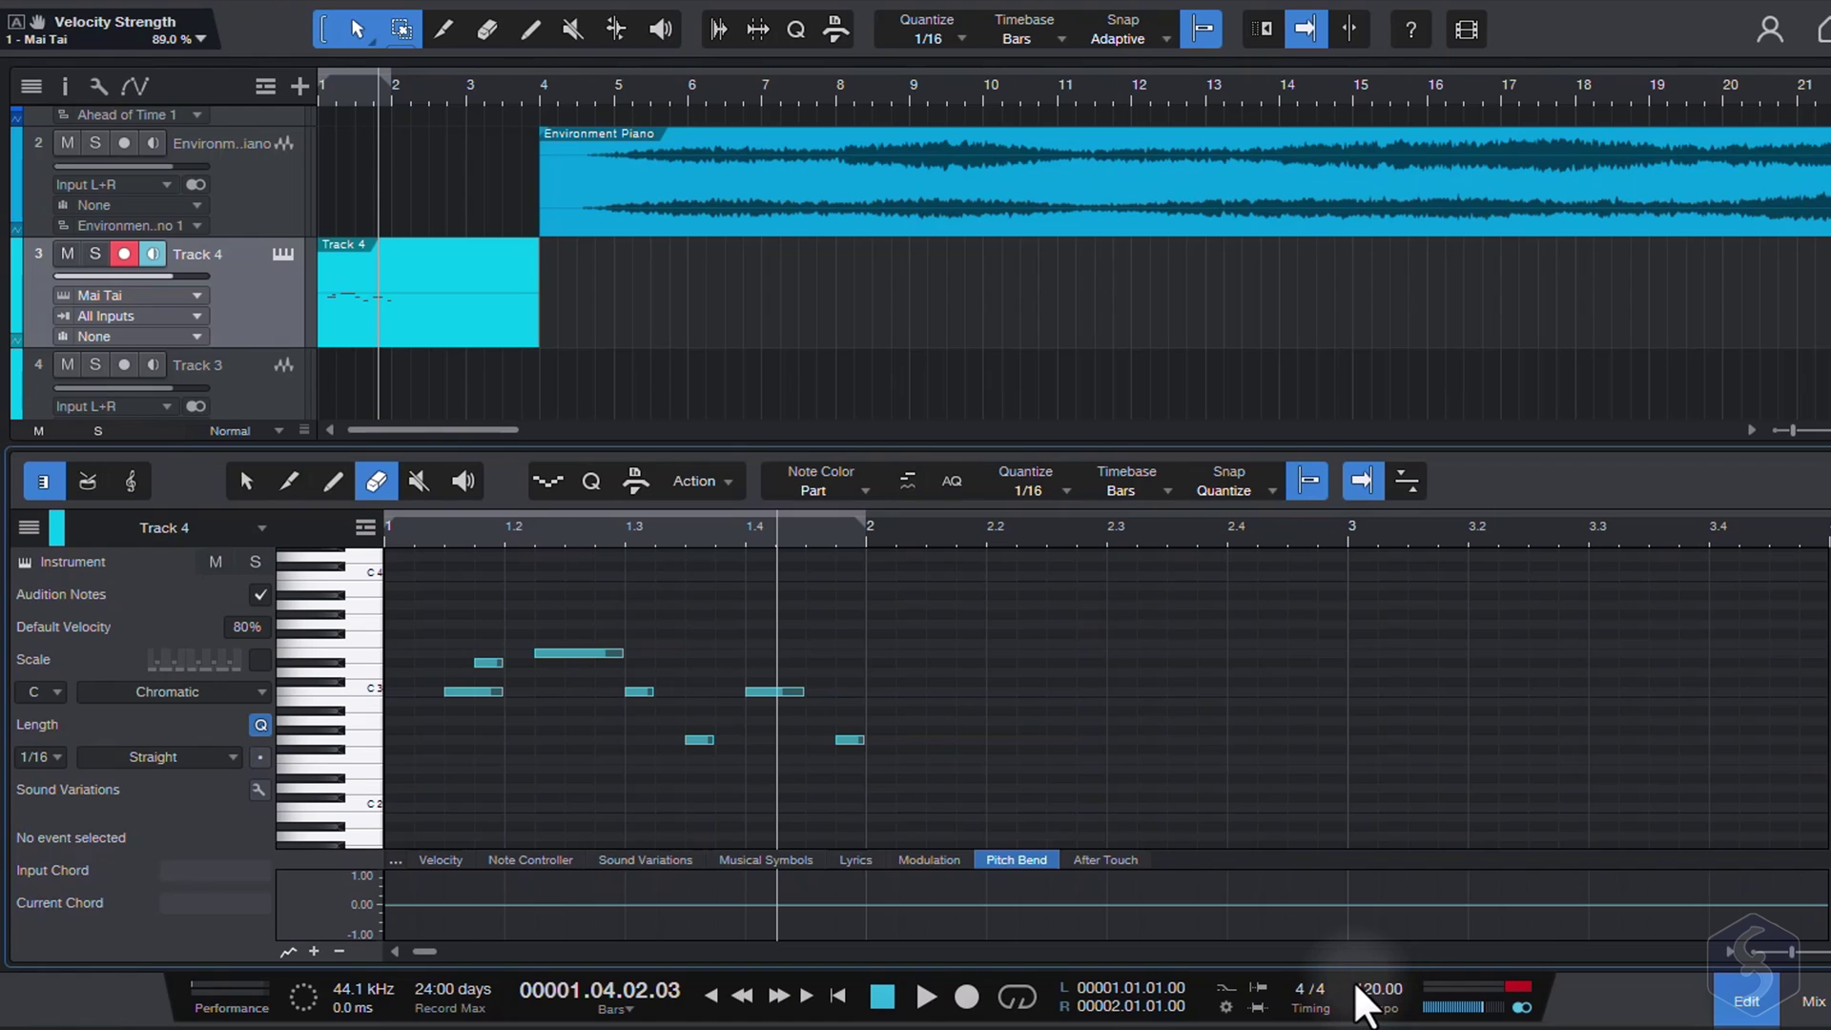
Step: Close the note editor, change the song tempo to 70 BPM, and play the song from the start
key(F2)
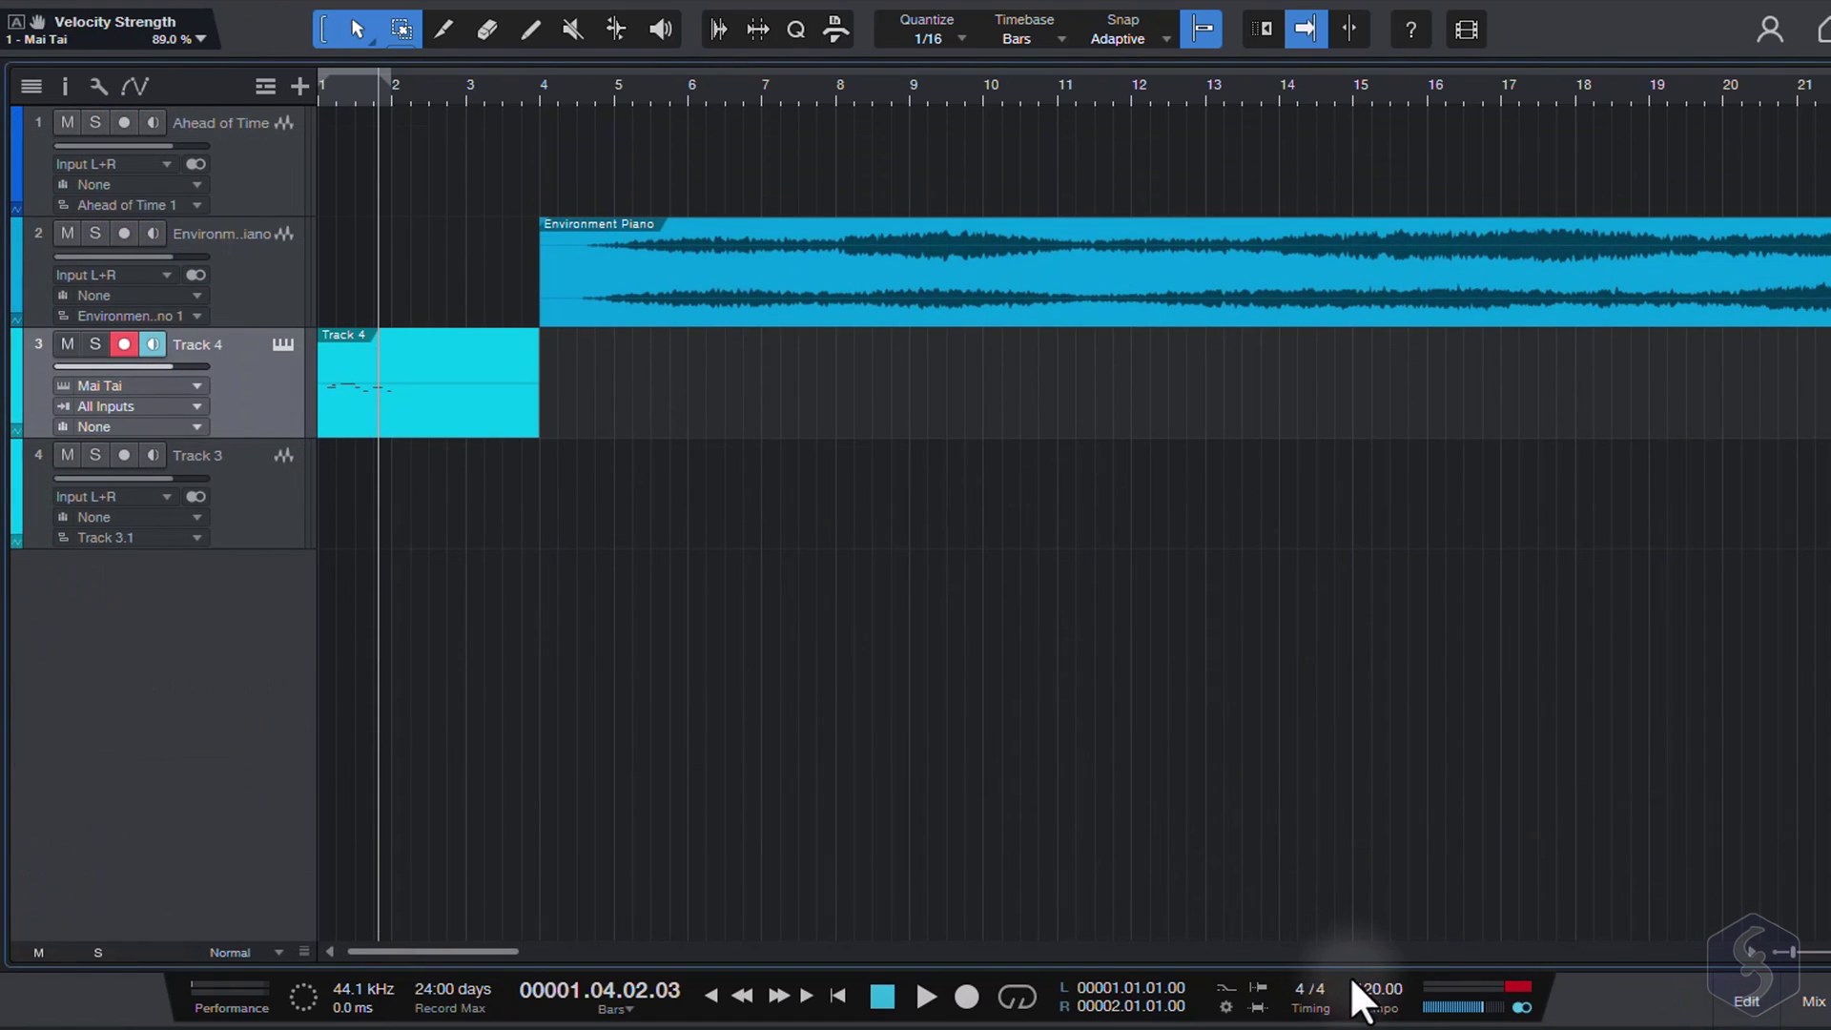
drag(1374, 998, 1517, 993)
key(Home)
key(space)
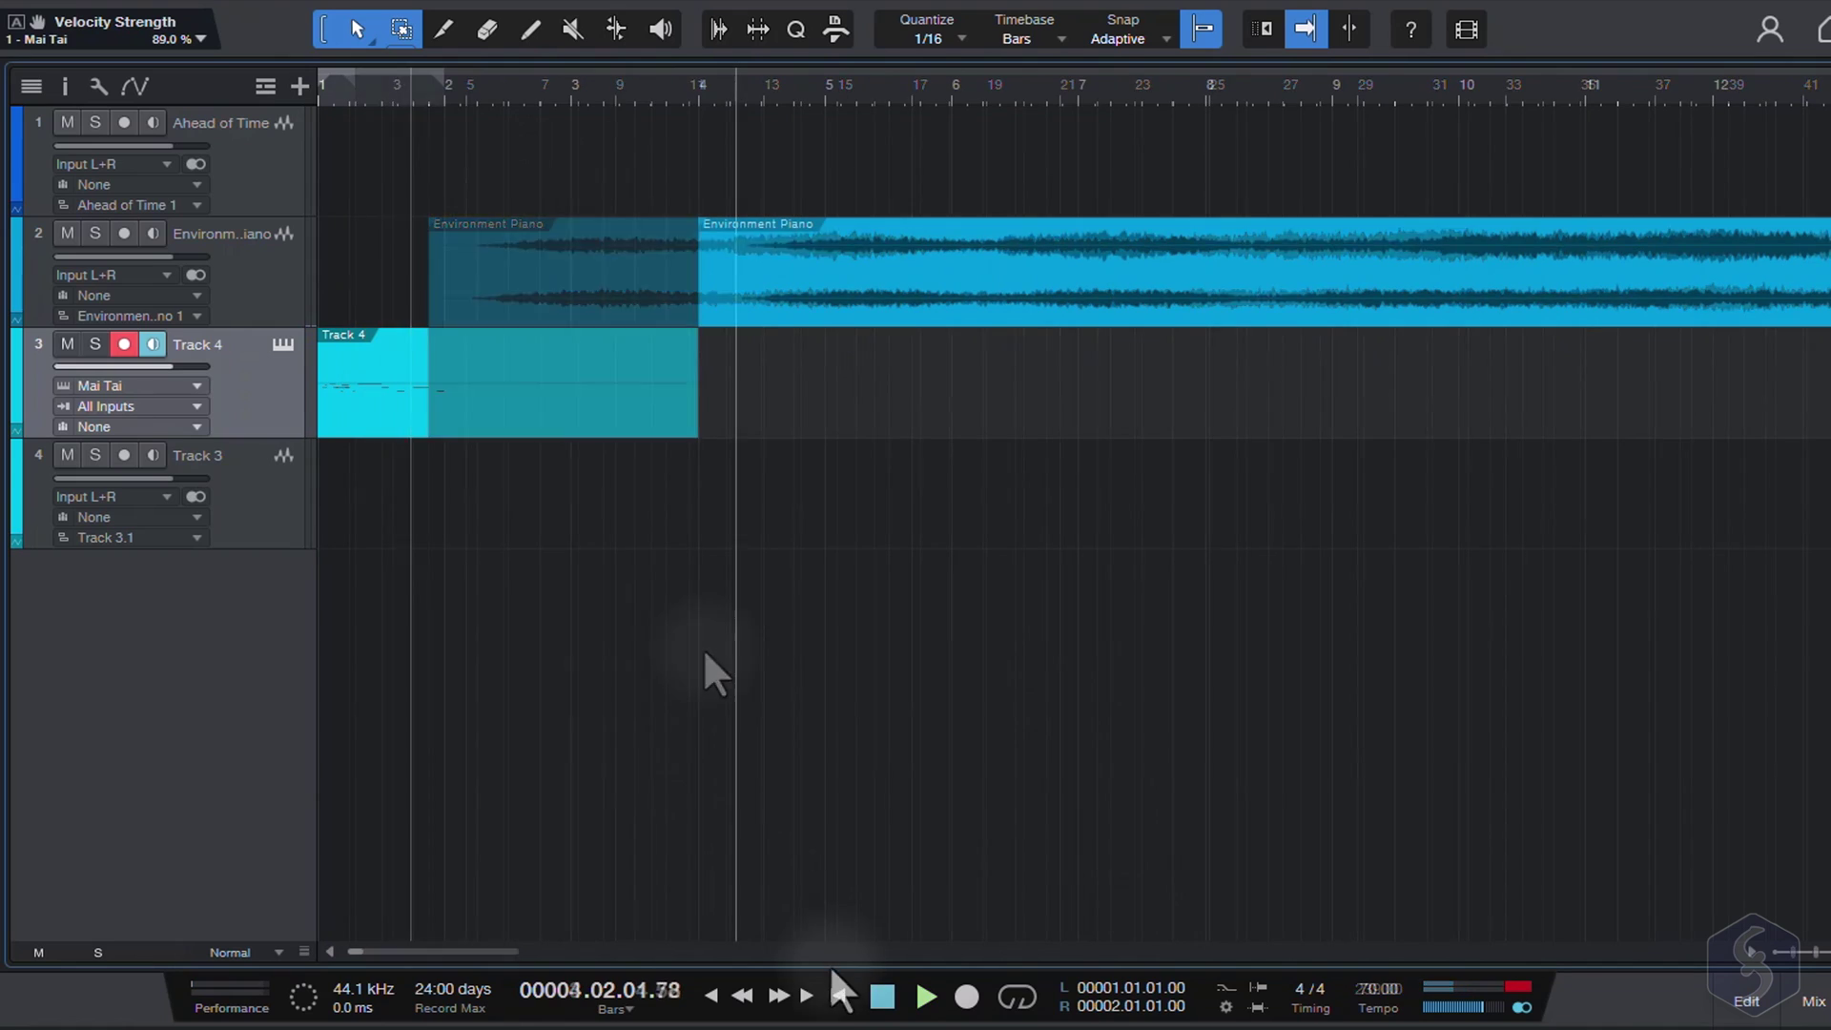
click(838, 994)
click(925, 996)
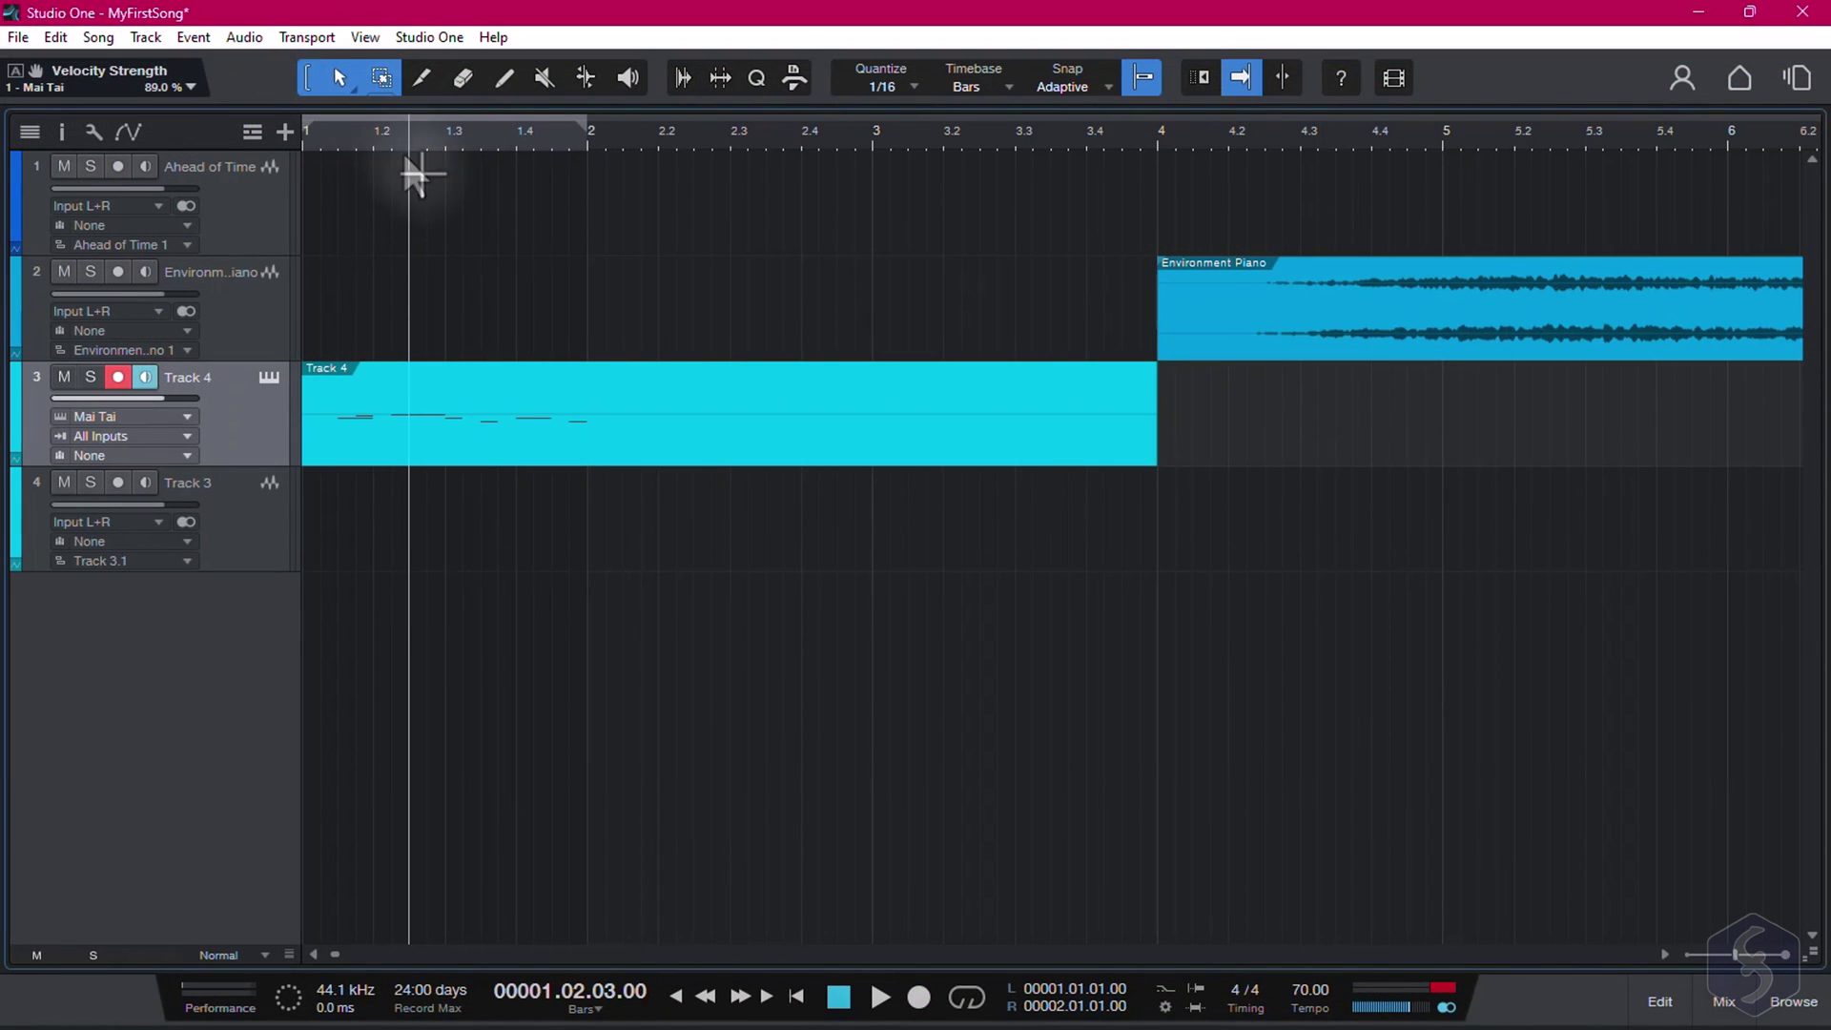
drag(633, 456, 1440, 448)
key(ctrl+z)
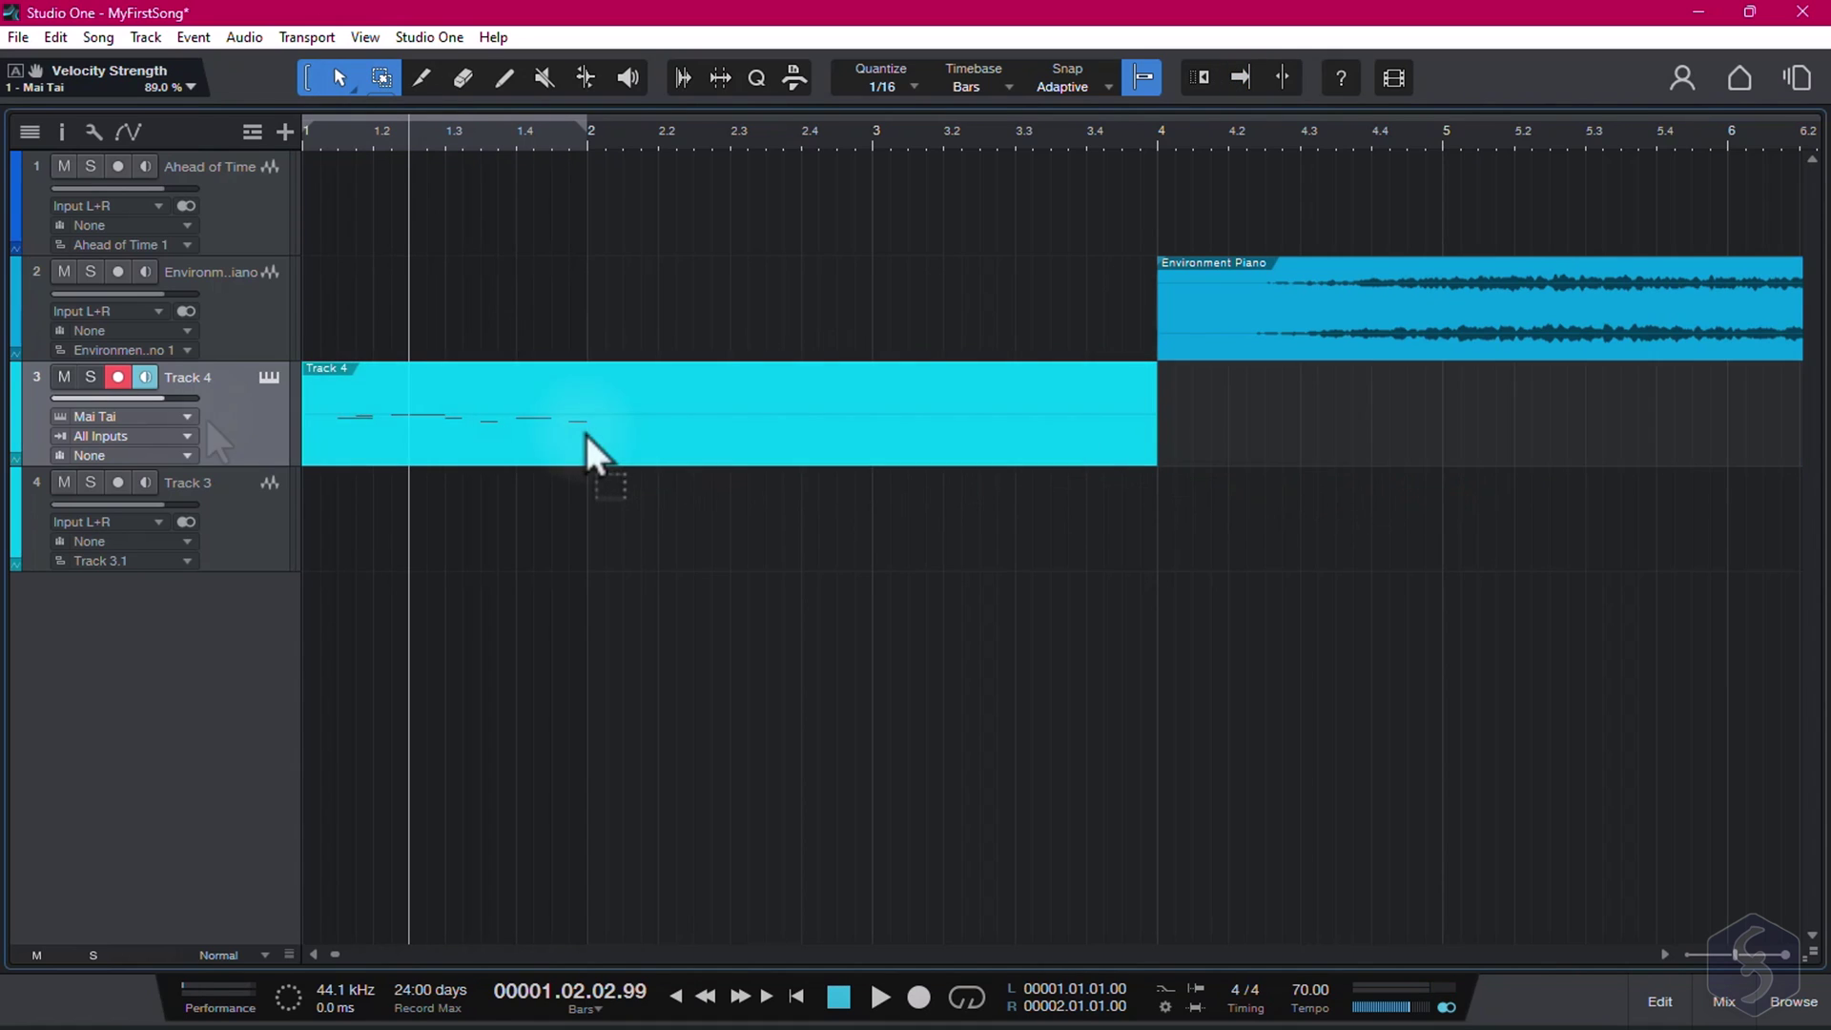
drag(575, 454, 614, 546)
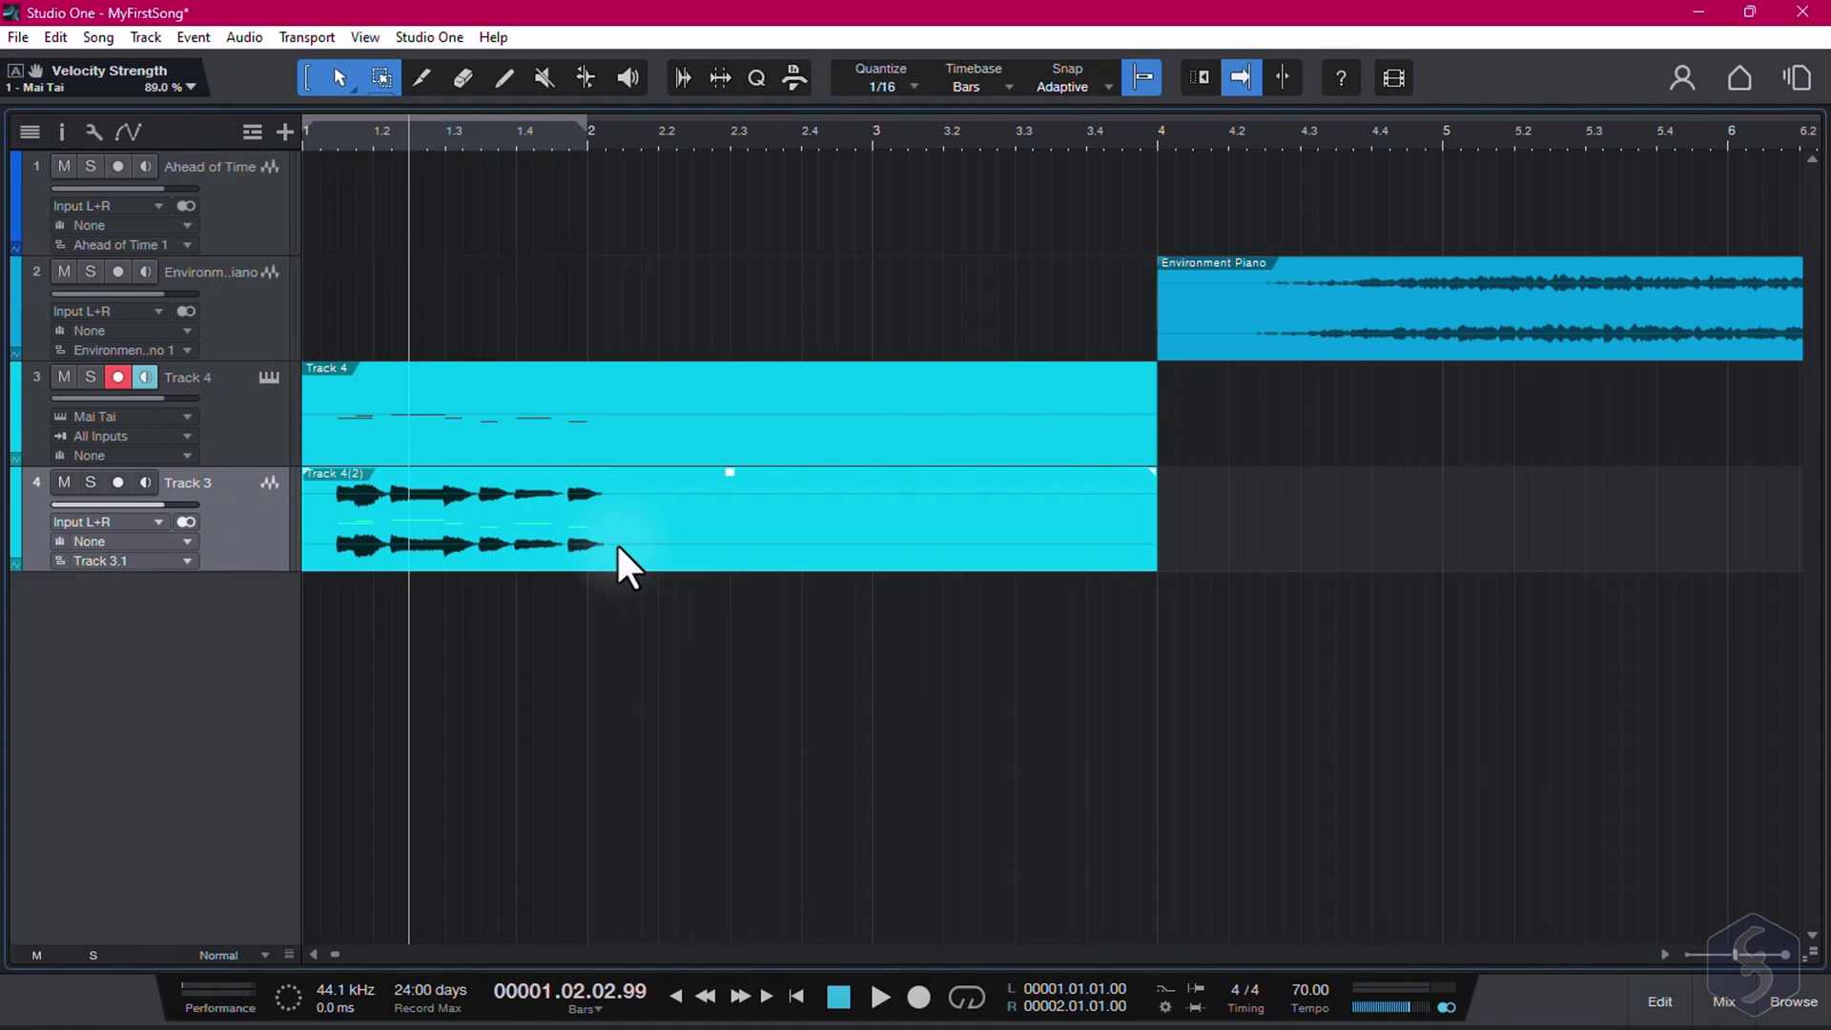
key(Delete)
key(shift+z)
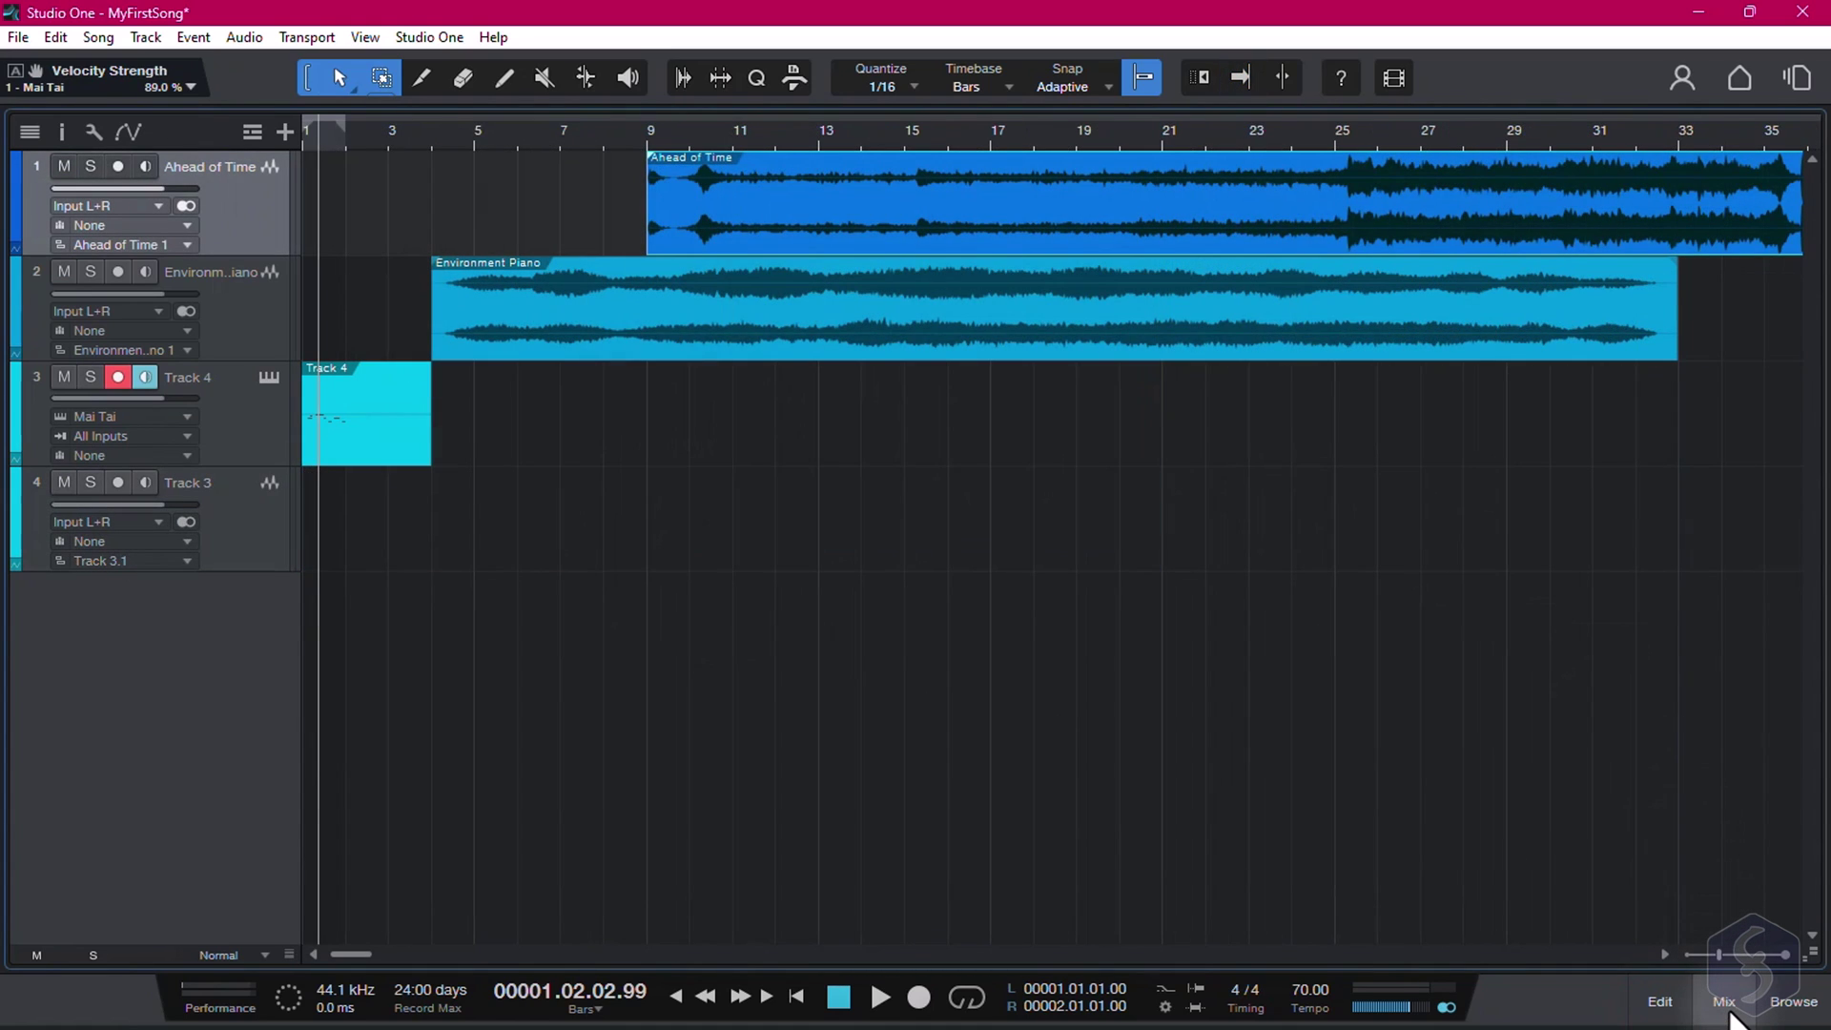
Step: Open the mixer and select the piano, Mai Tai, Track 3 and Main output channels in turn
click(1725, 1004)
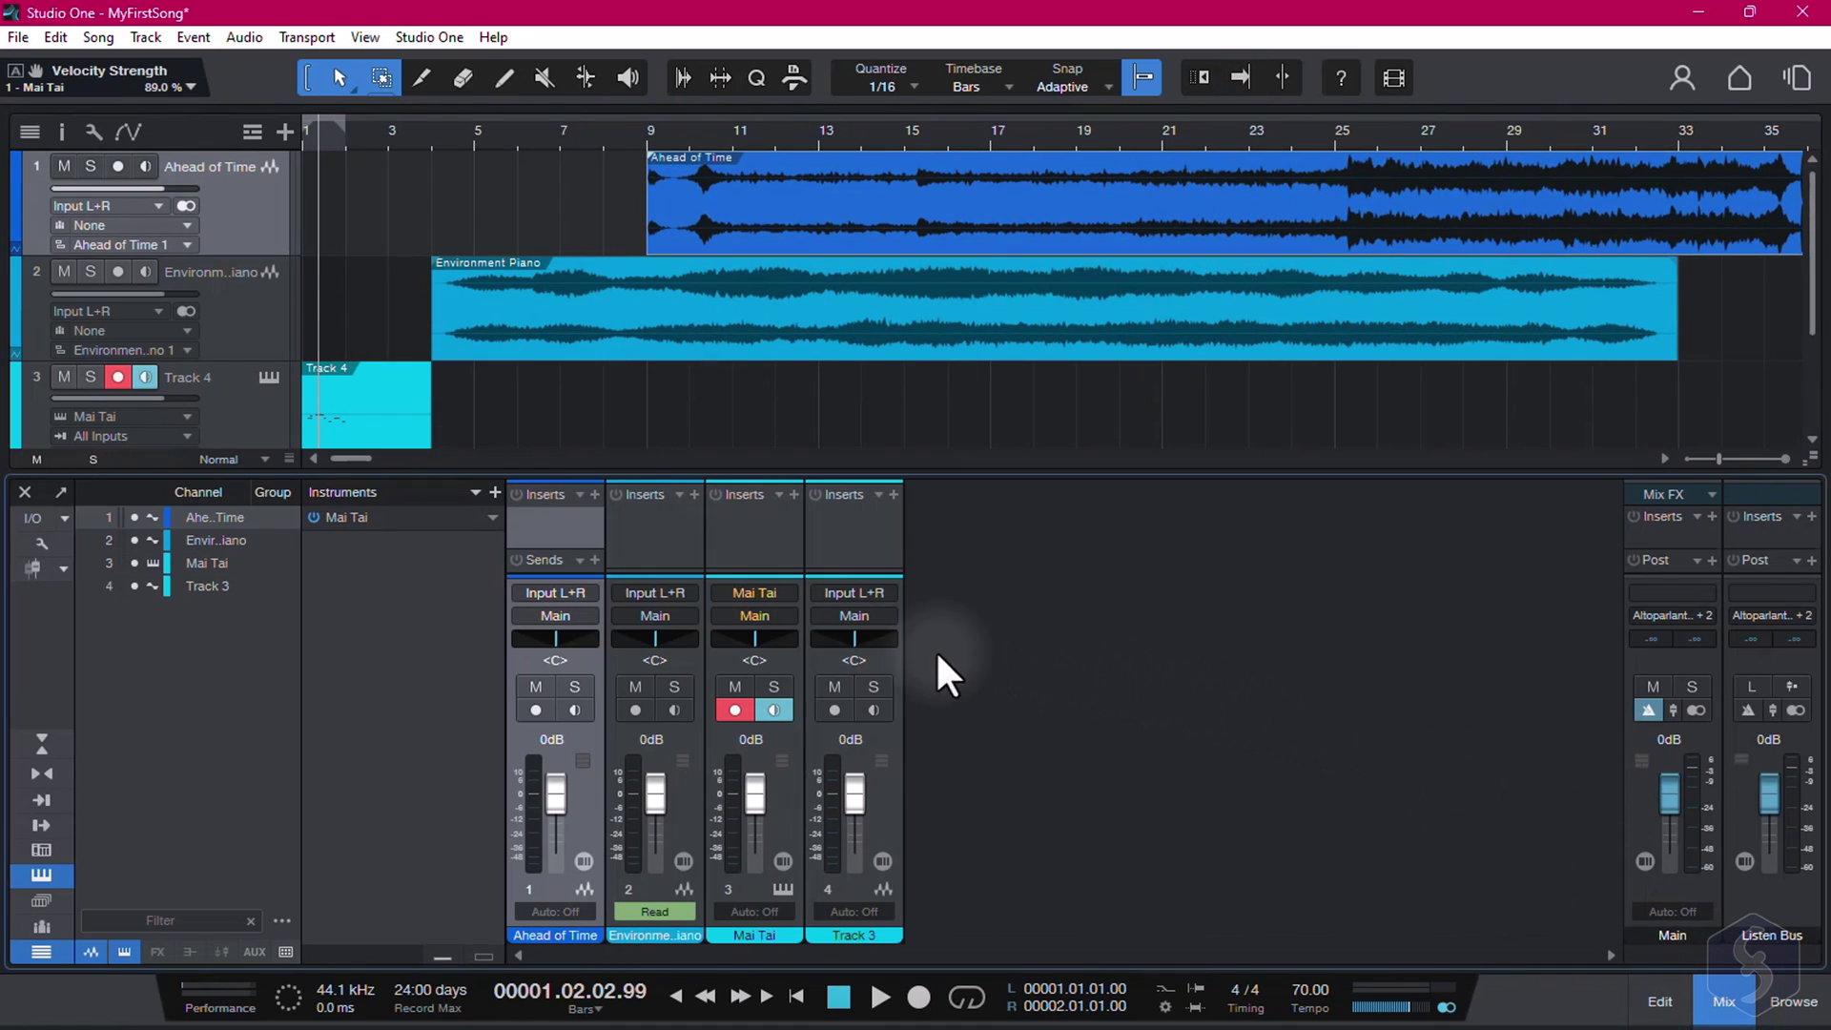
click(616, 546)
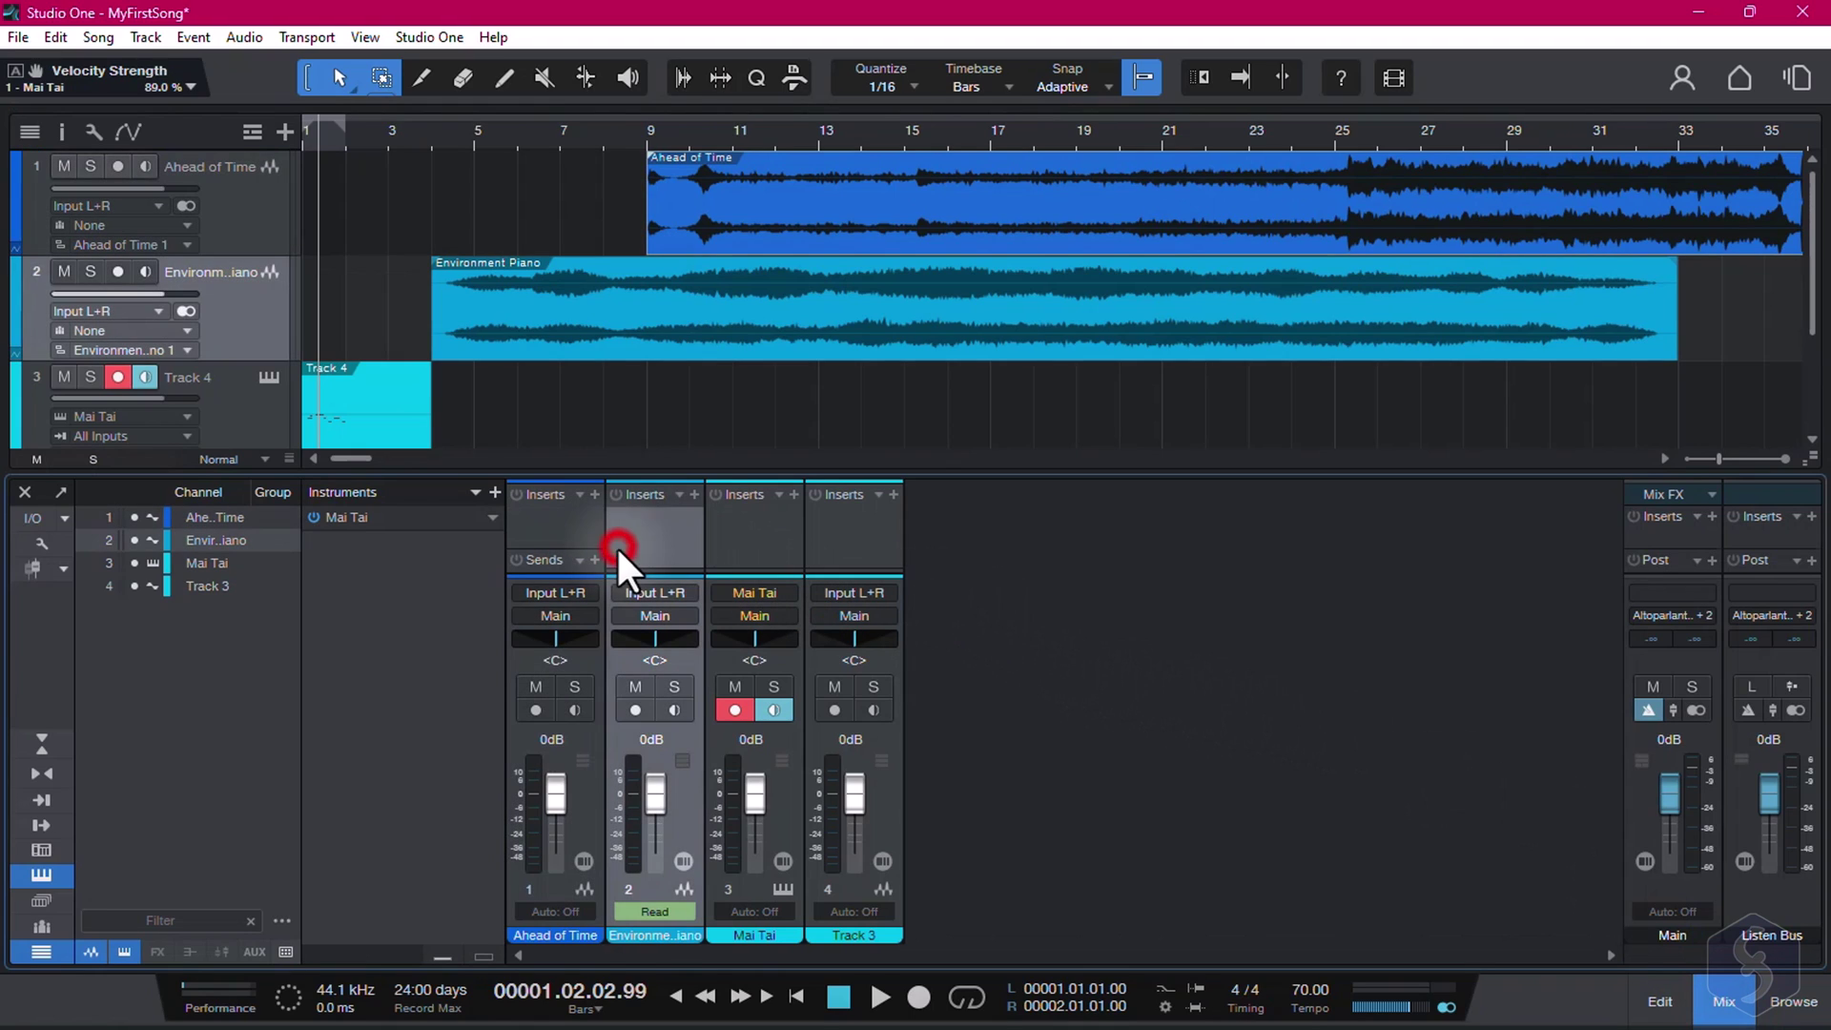
click(756, 544)
click(852, 541)
click(771, 540)
click(629, 545)
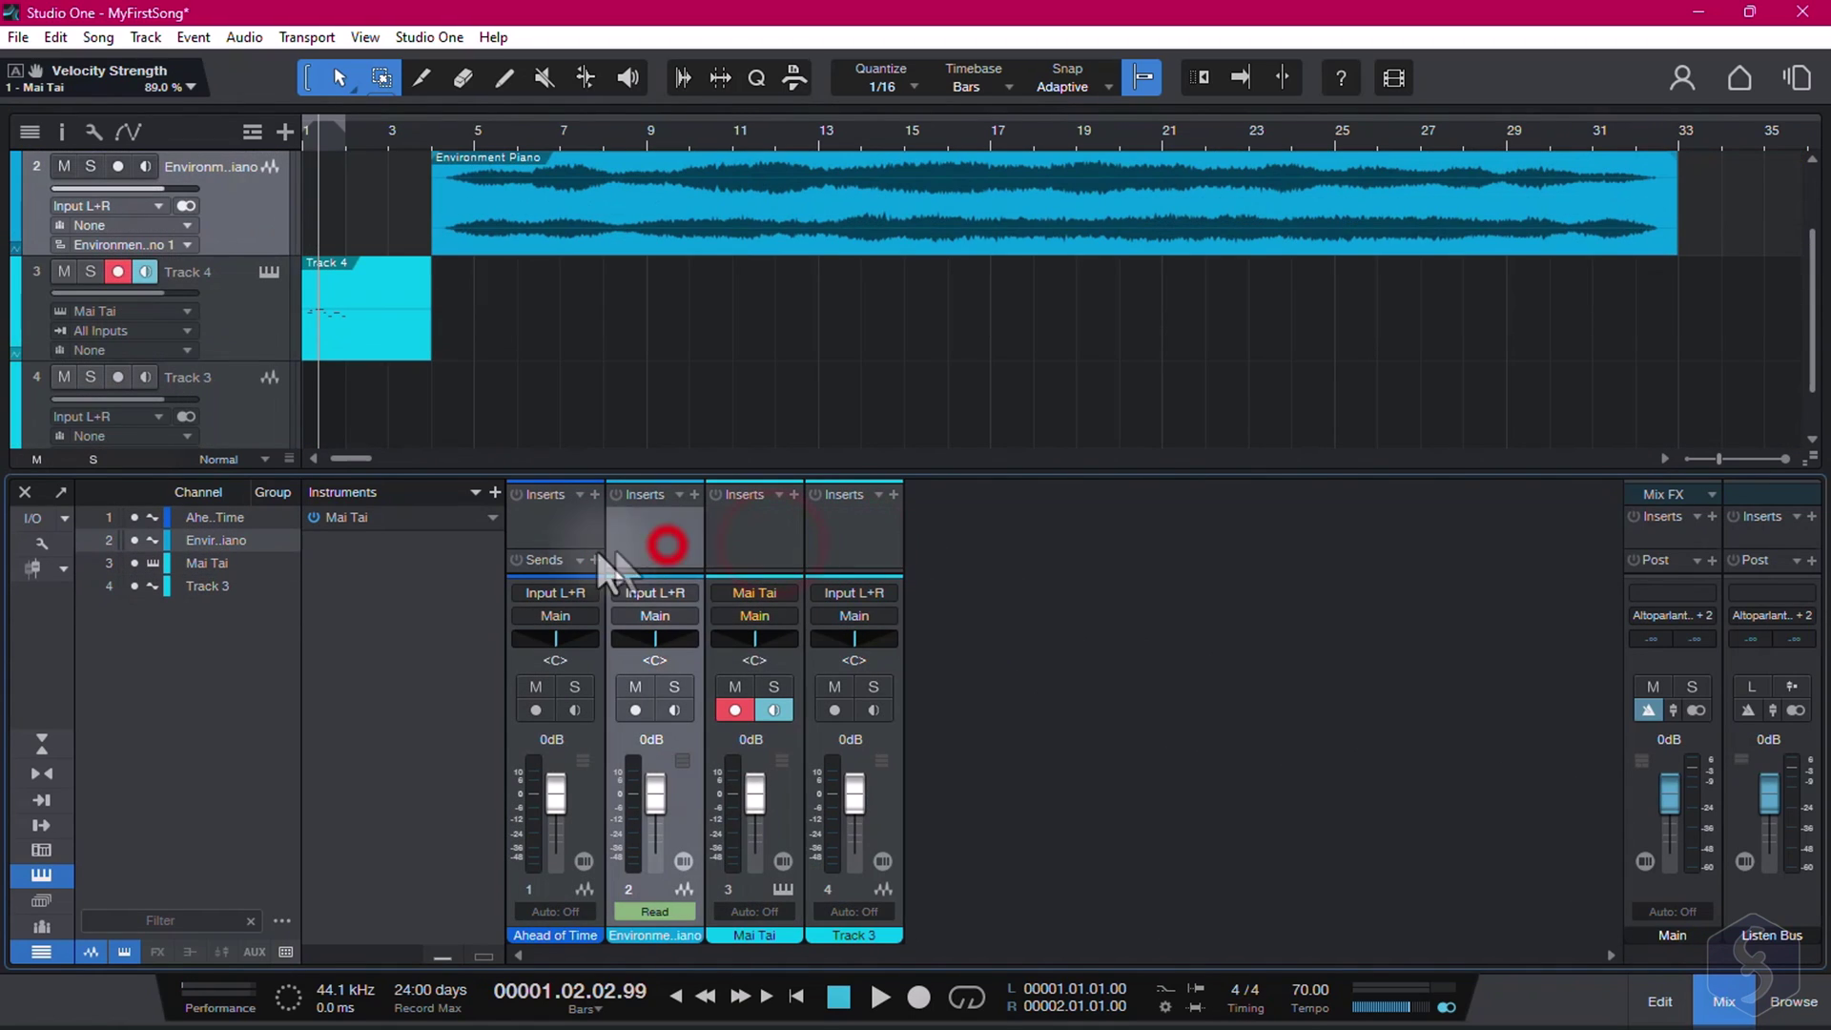
click(1675, 535)
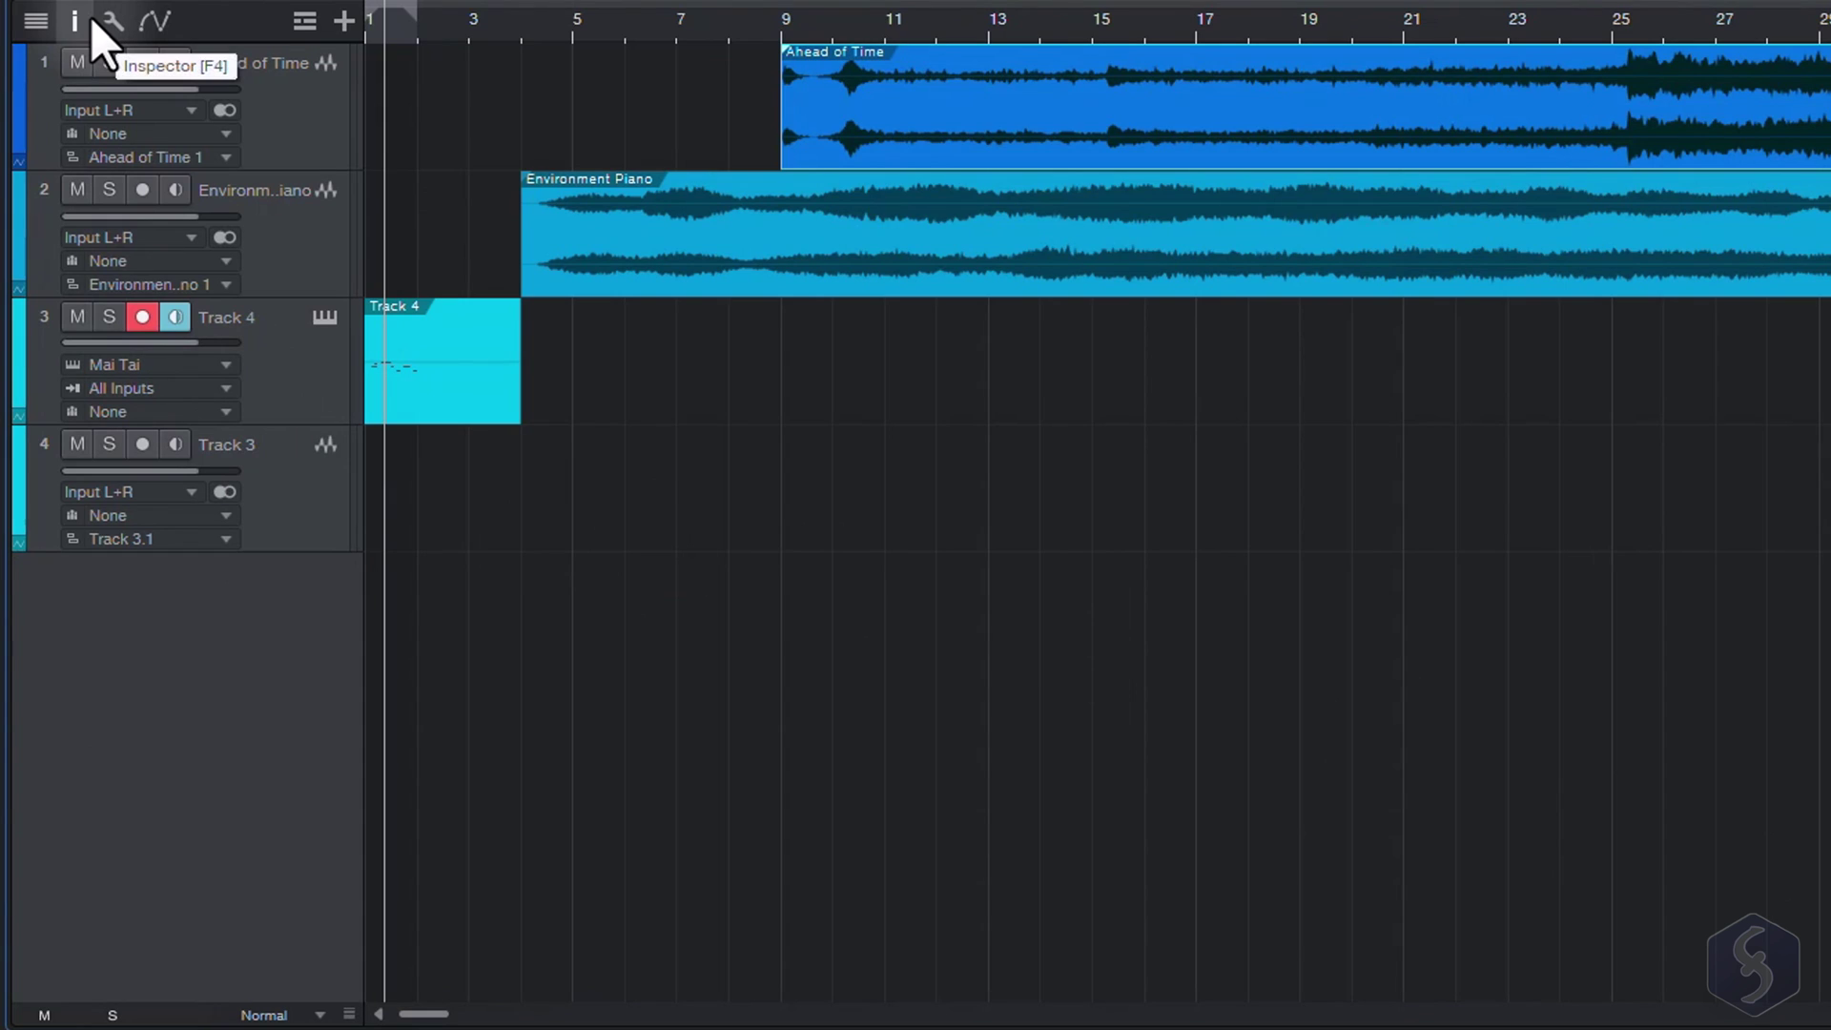
Step: View track settings in the Inspector for Environment Piano and Track 4
click(90, 17)
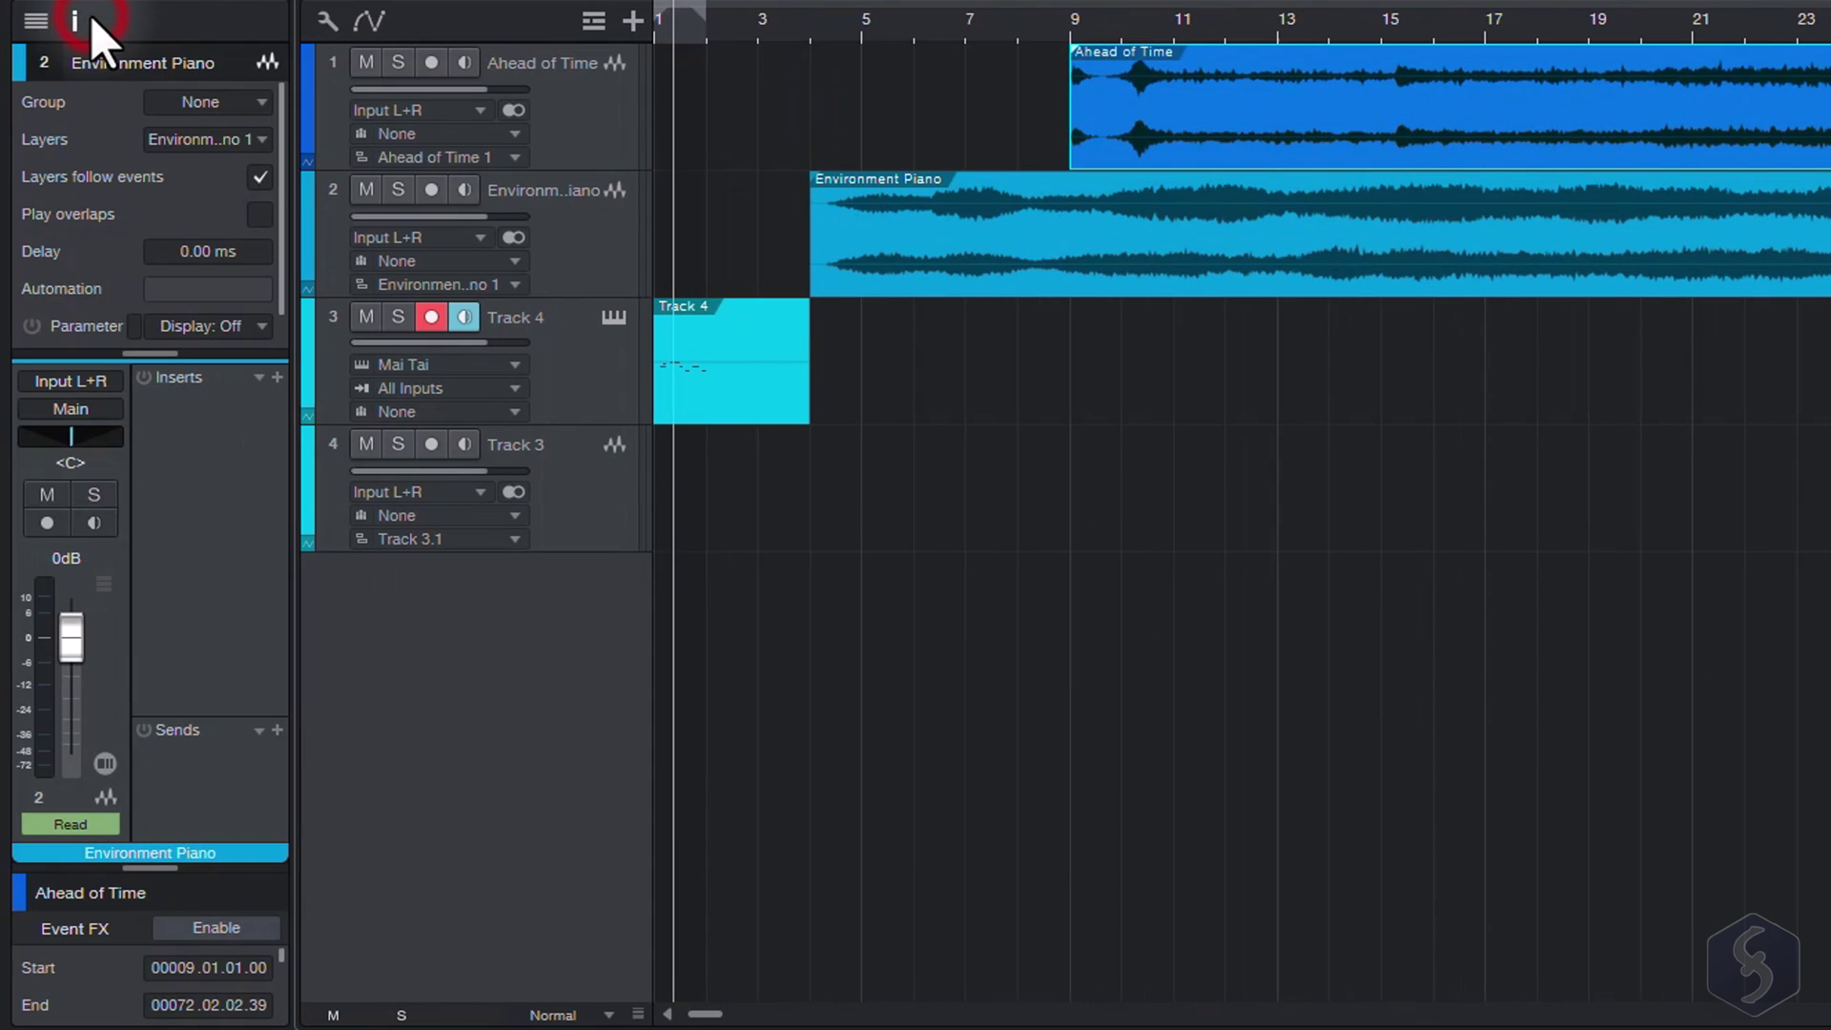
click(542, 381)
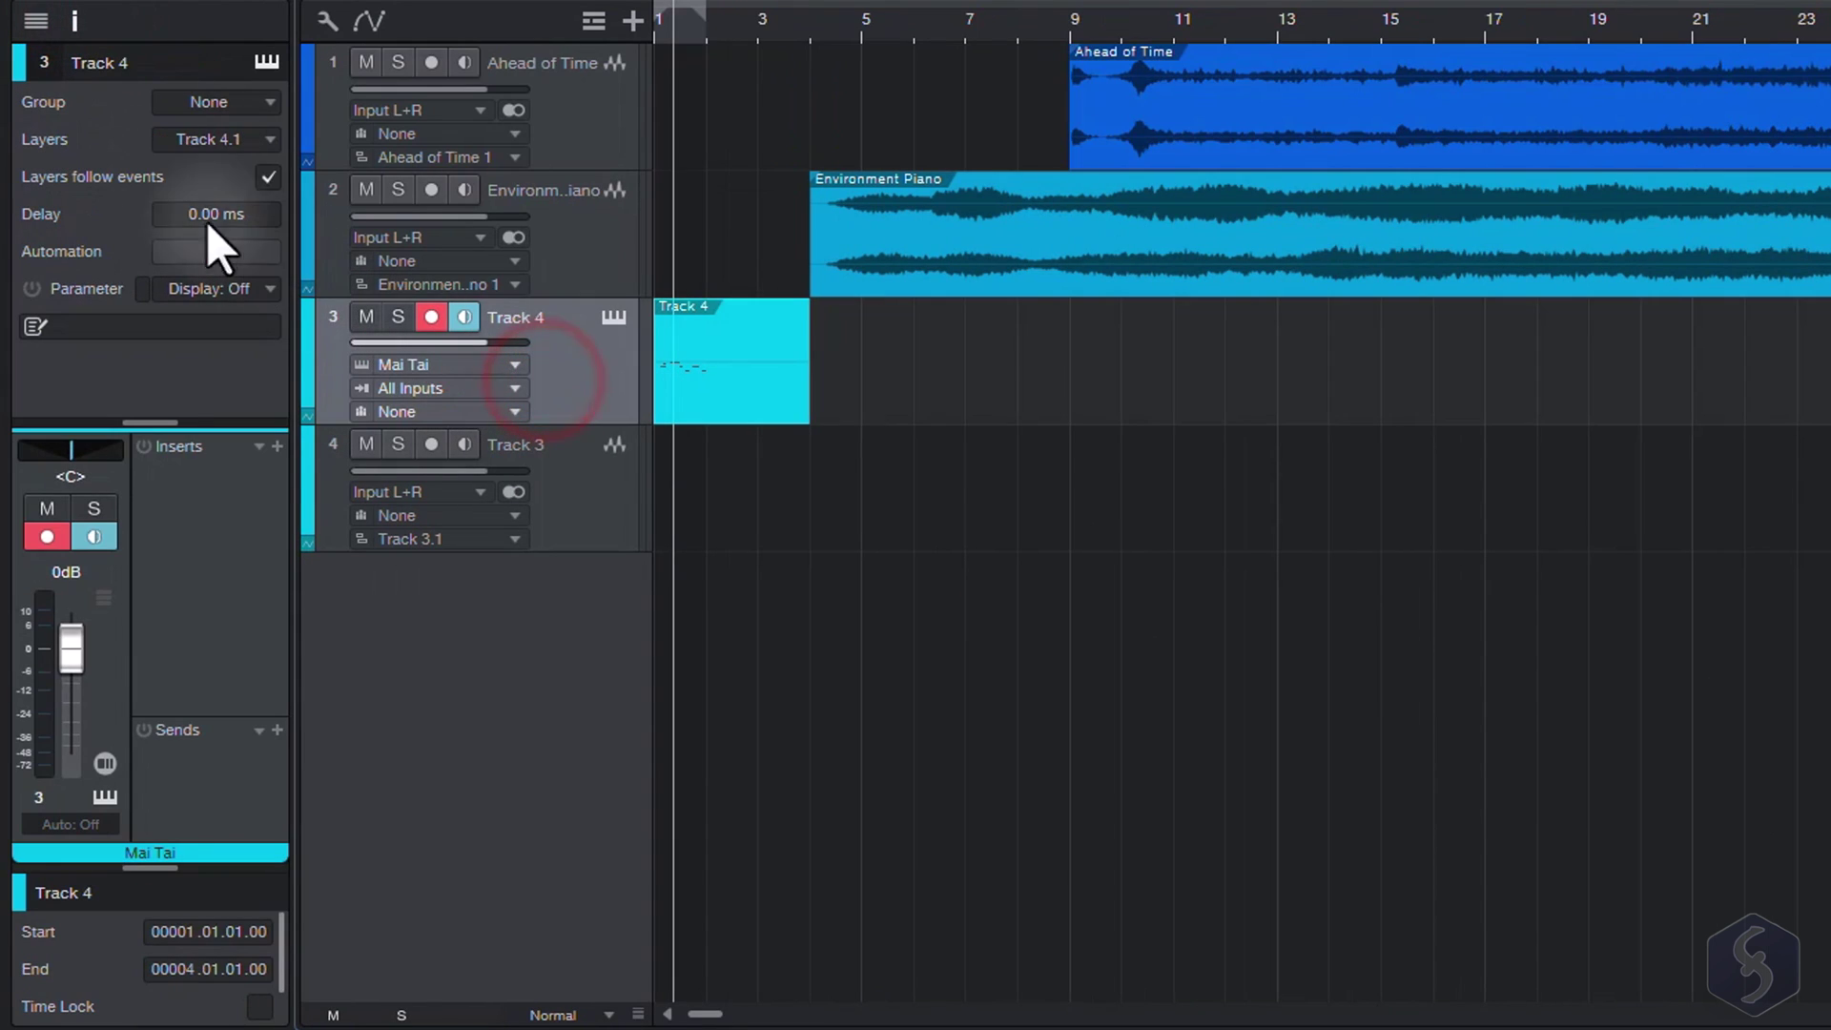
click(589, 256)
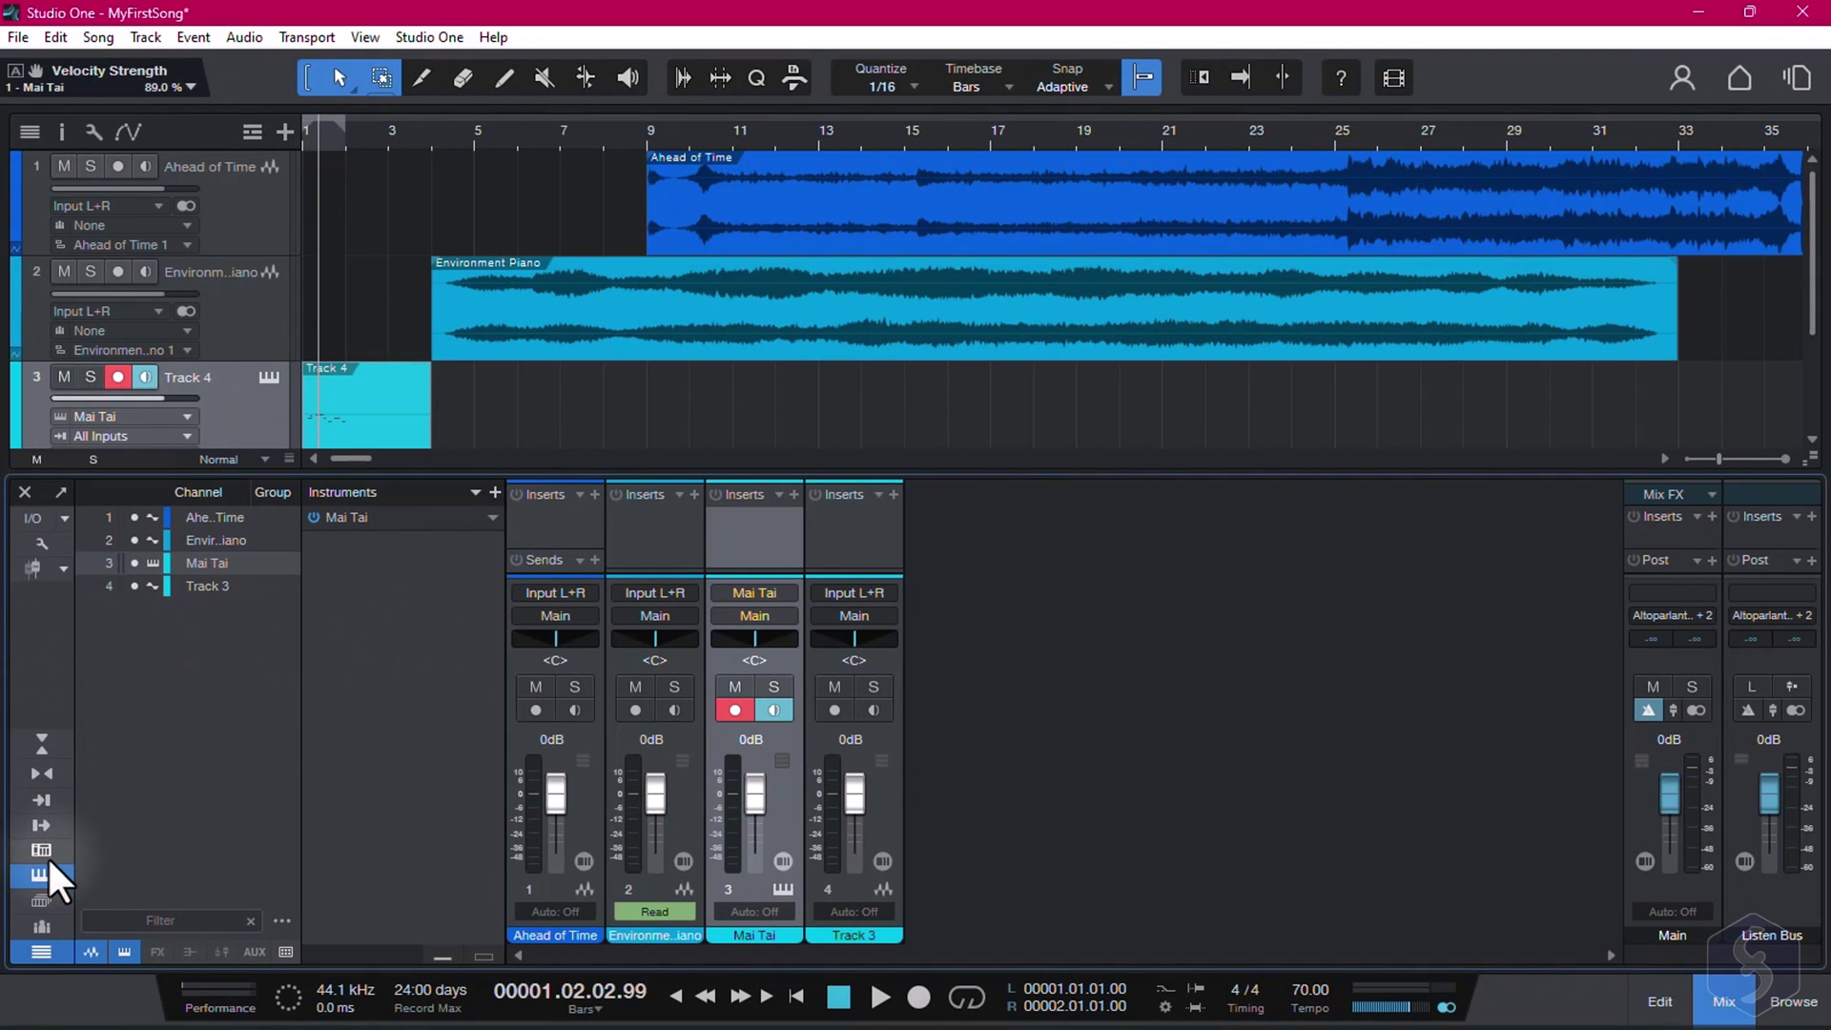
Step: Hide the Instruments panel, toggle the Groups panel and inserts area, and shrink the mixer to compact size
click(41, 875)
click(42, 898)
click(42, 925)
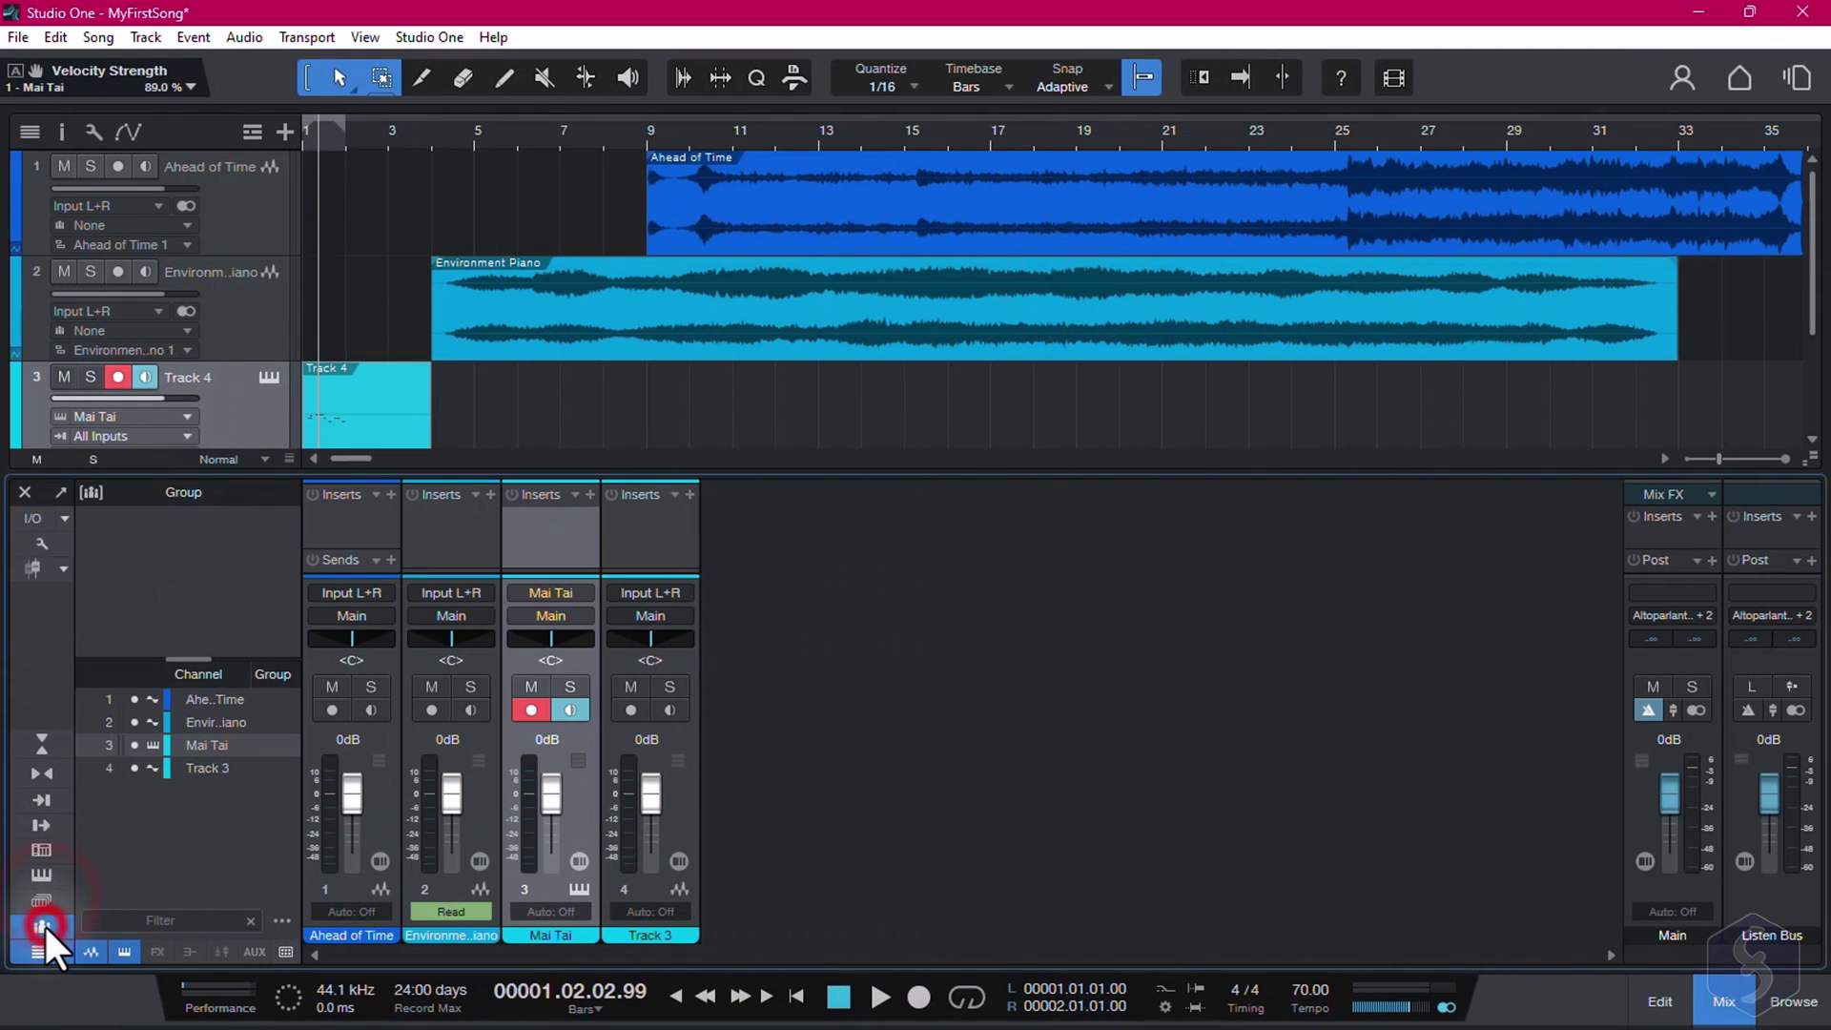
click(42, 925)
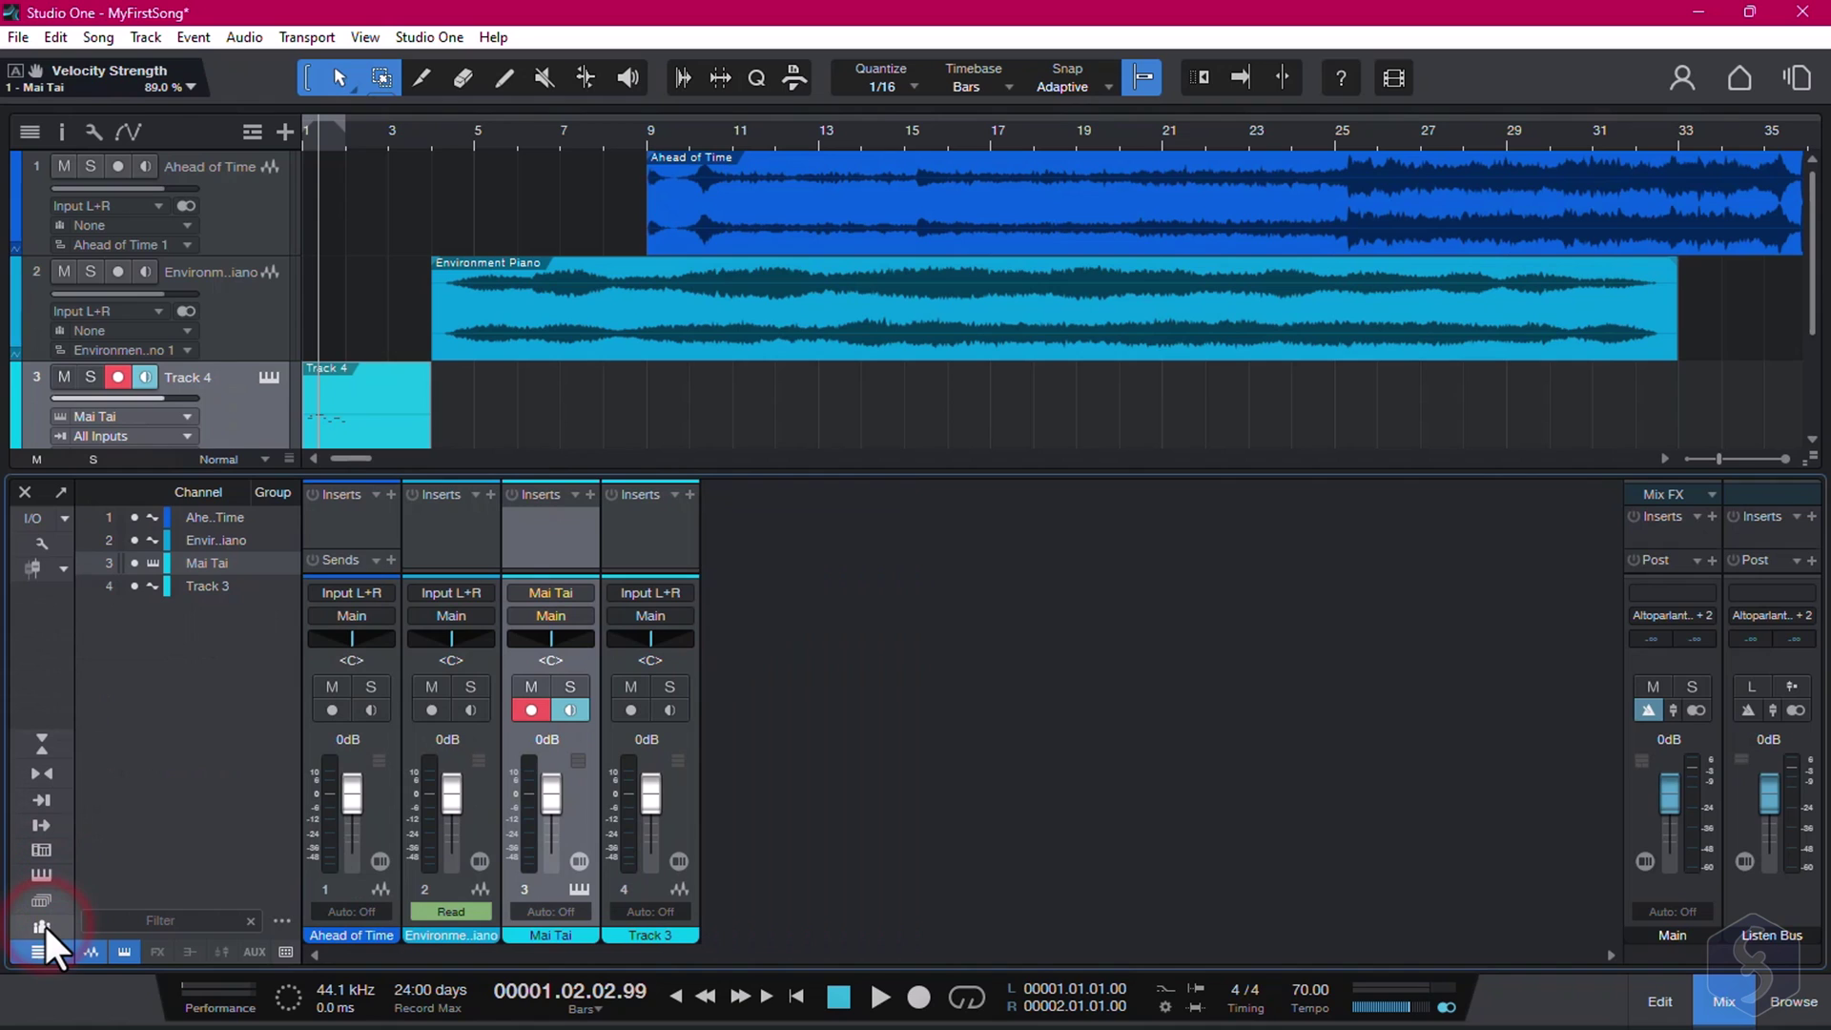
click(55, 780)
click(55, 778)
click(54, 743)
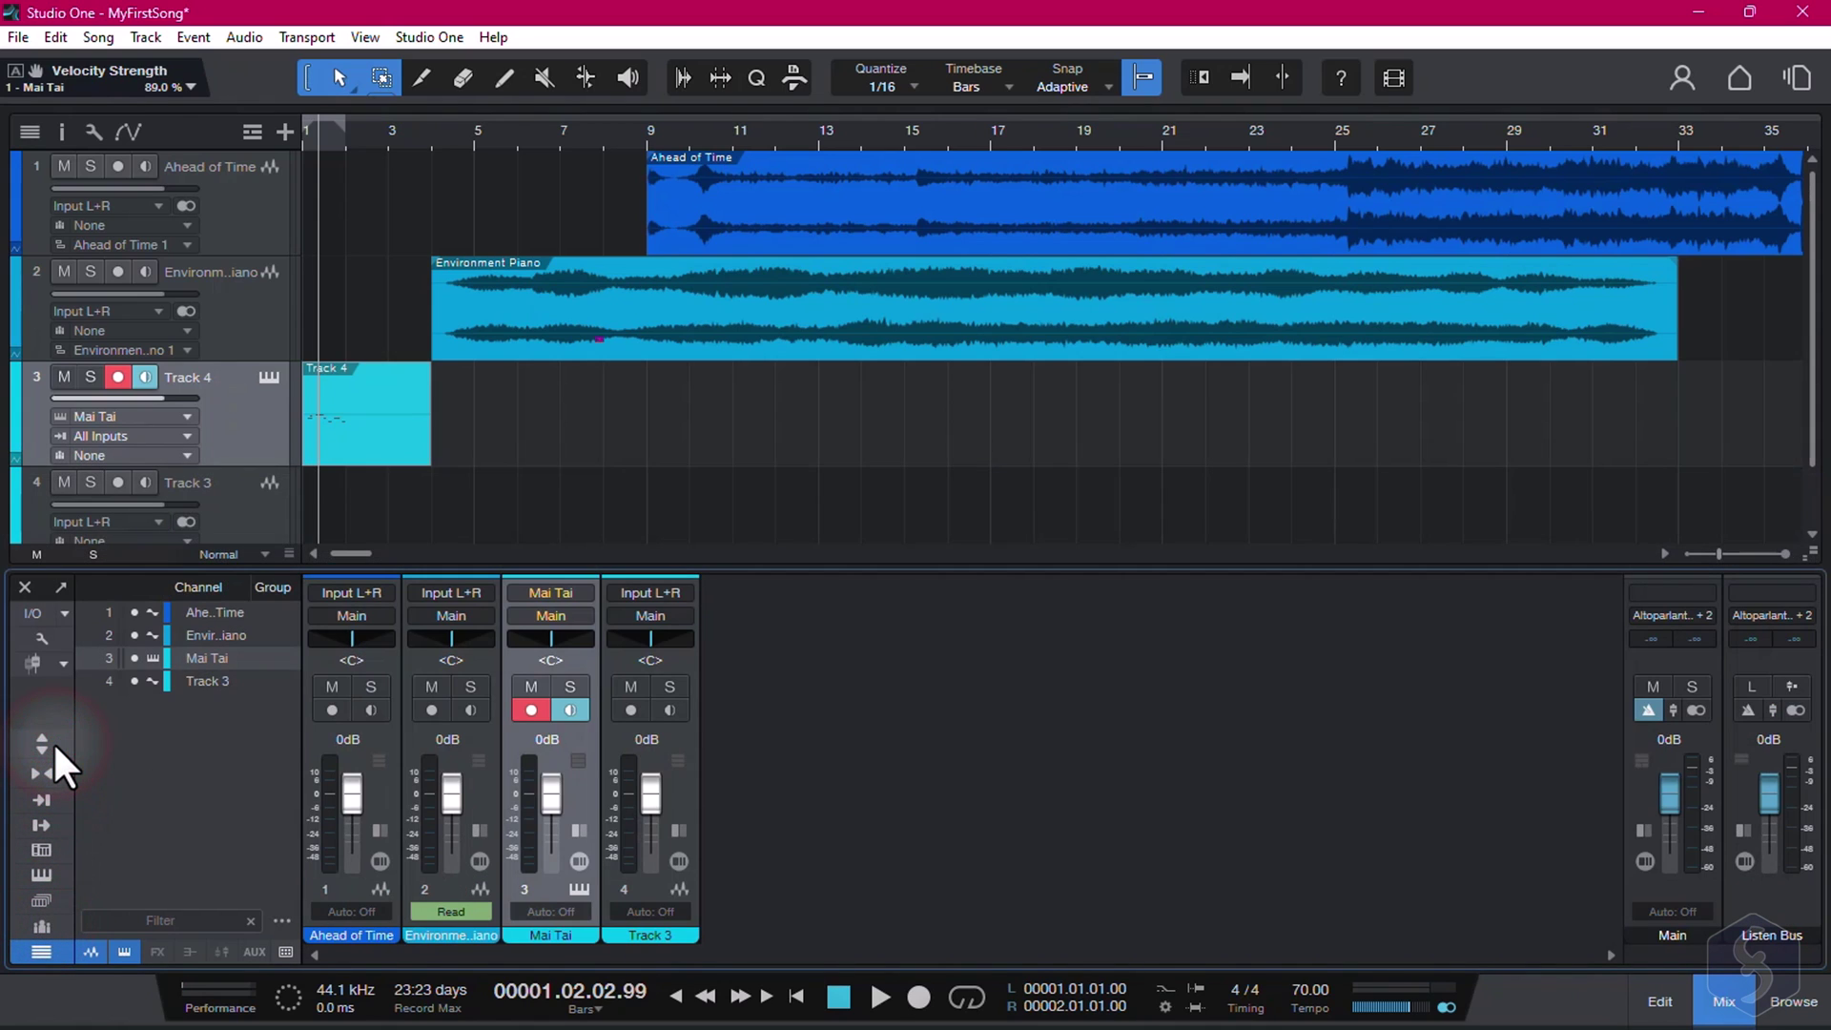
Step: Expand the mixer, test the Environment Piano fader back at 0 dB, and pan it left
click(54, 741)
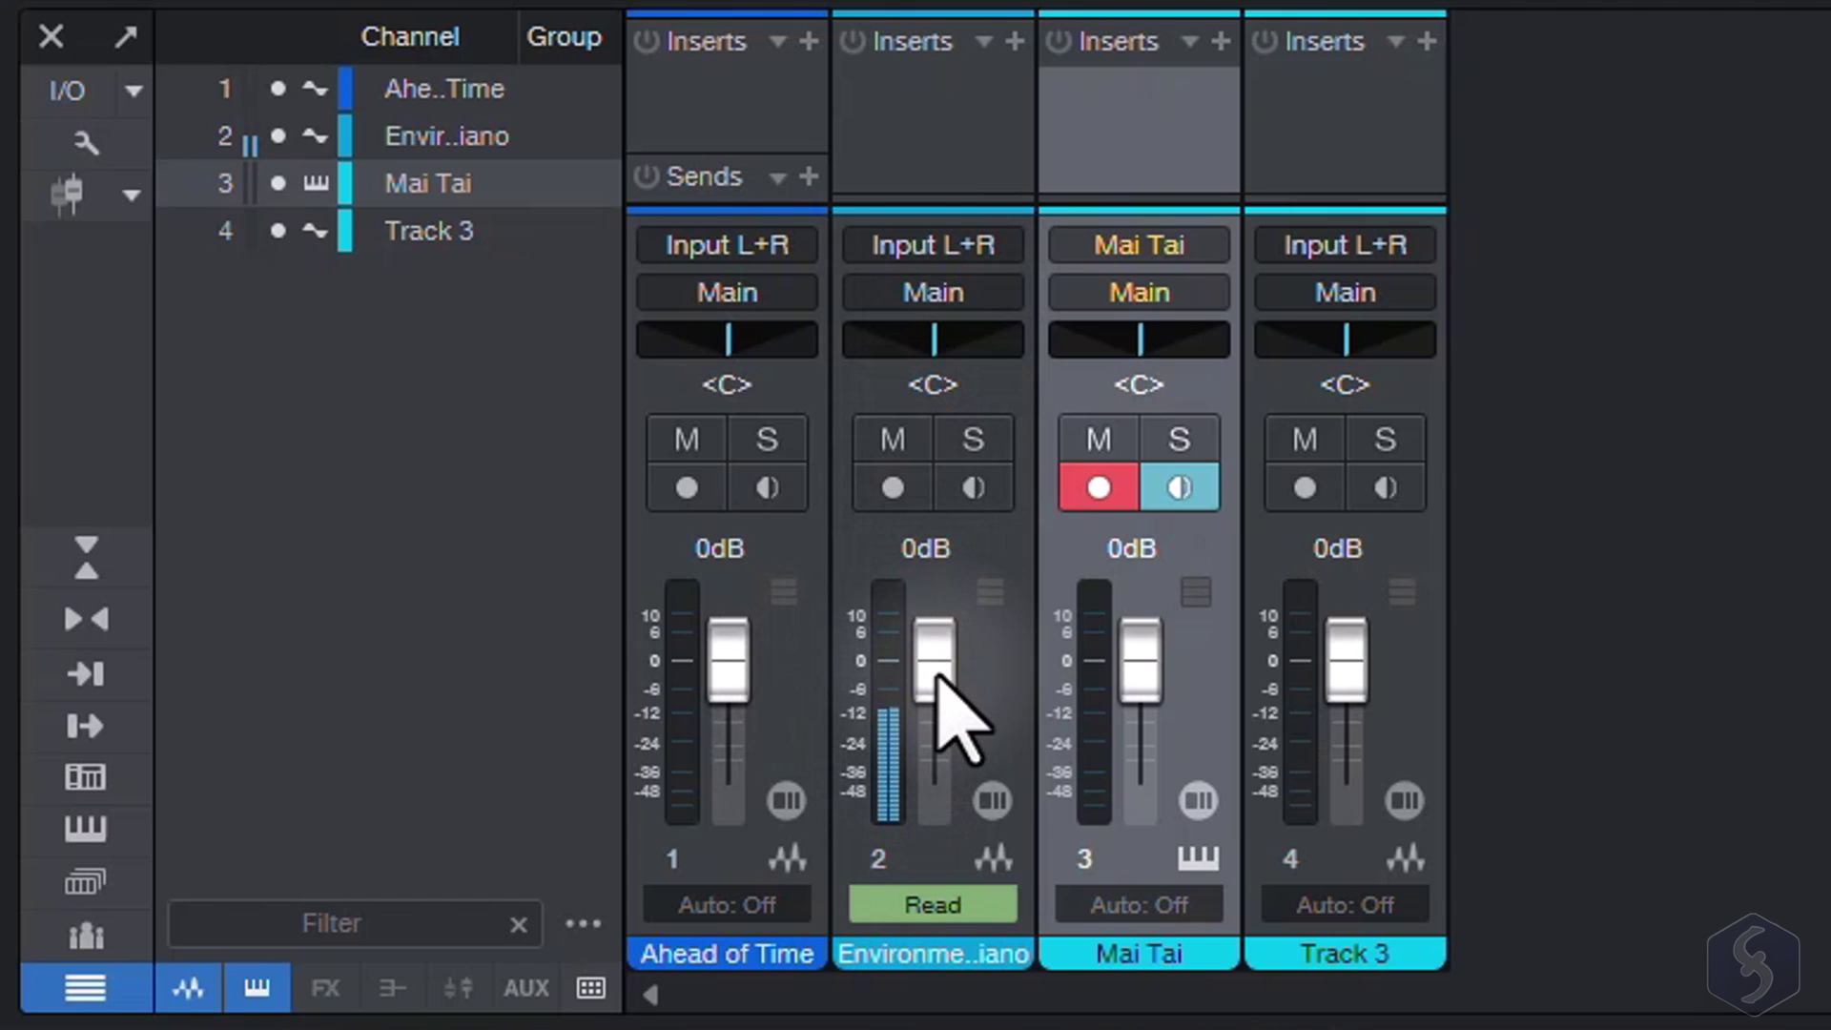
drag(939, 679, 944, 756)
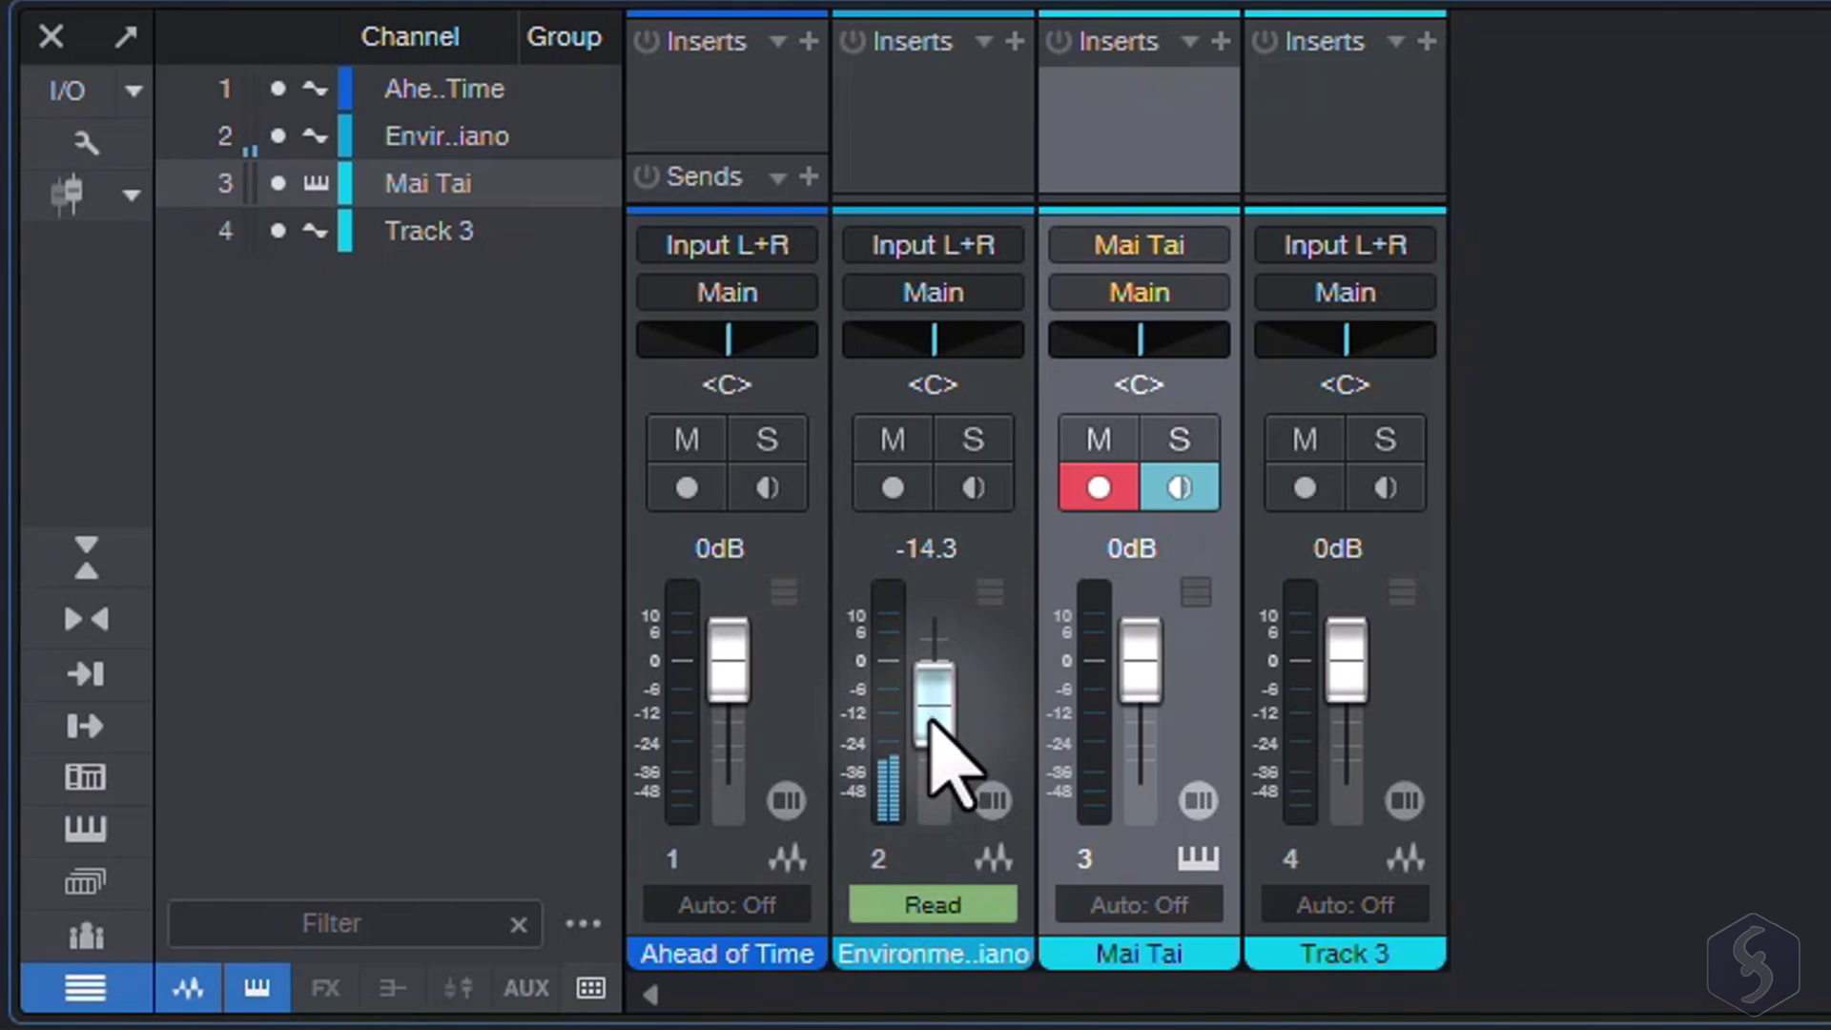
drag(937, 679, 935, 679)
mouse_move(931, 348)
mouse_down()
mouse_move(851, 348)
mouse_move(1011, 350)
mouse_move(924, 359)
mouse_up()
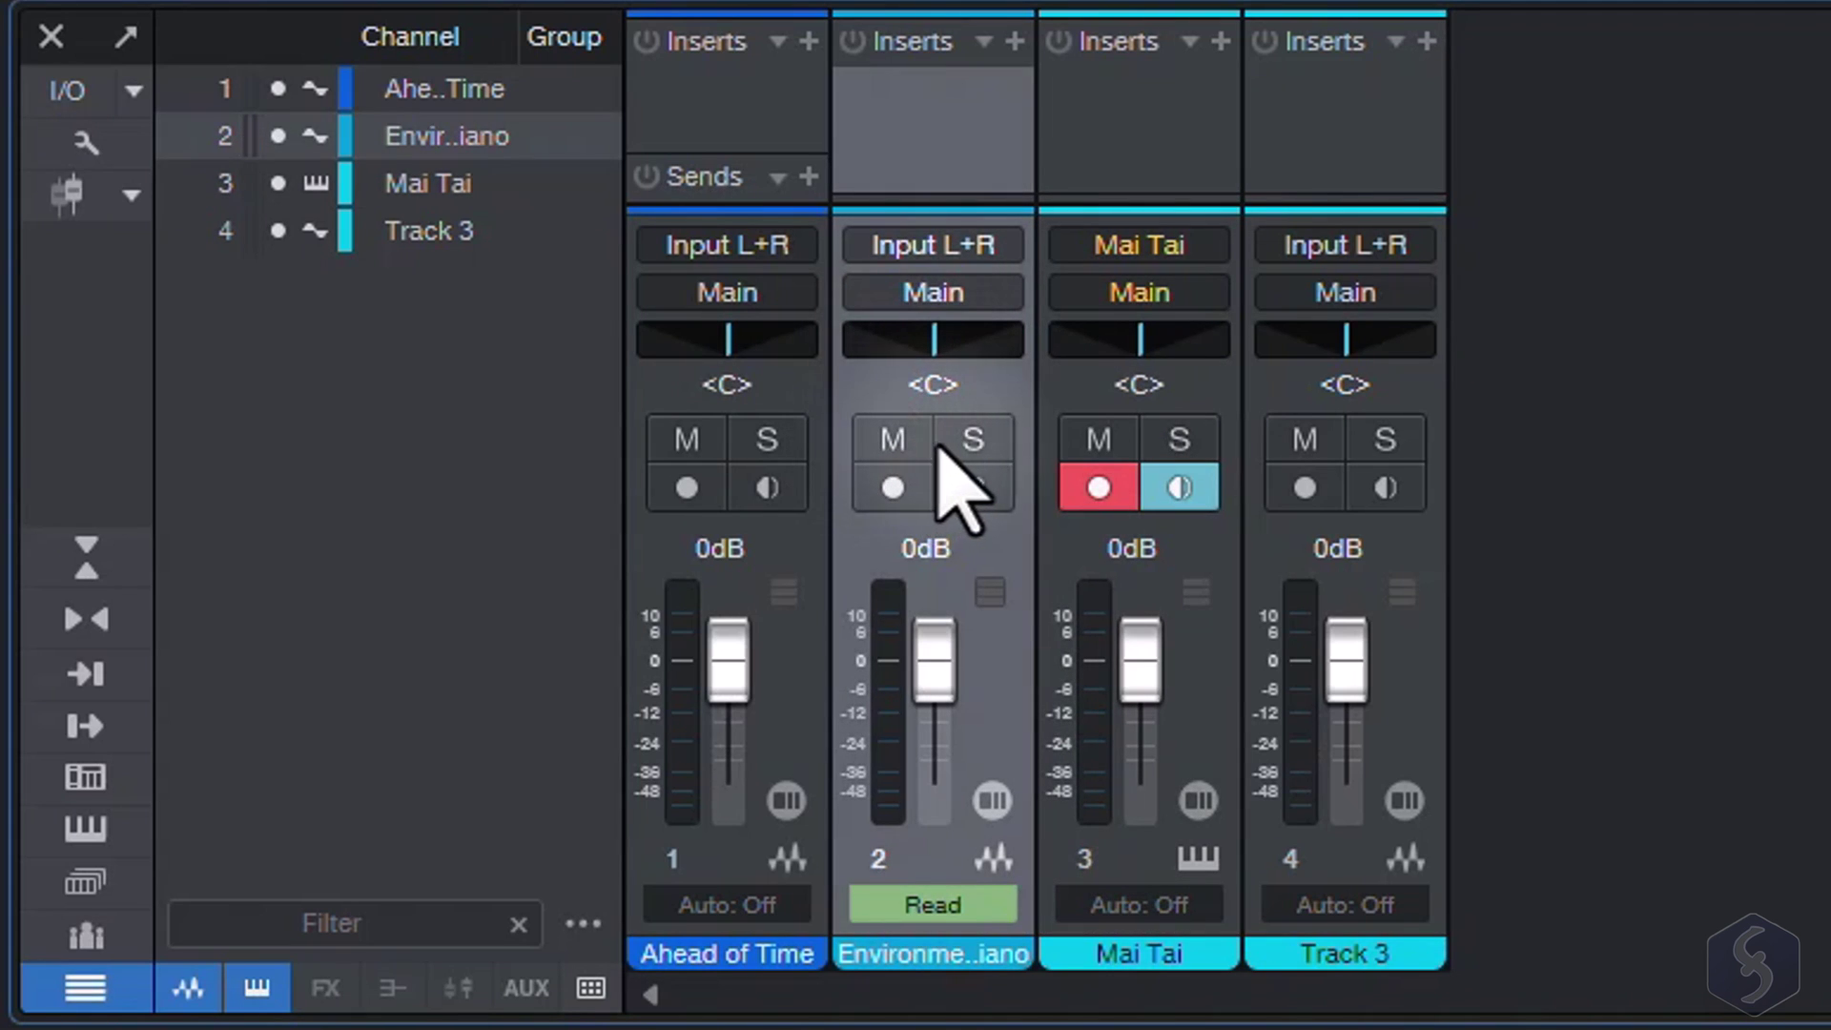
Step: Check the Environment Piano input and output menus, then open the Mai Tai synth editor
click(971, 246)
click(970, 246)
click(968, 292)
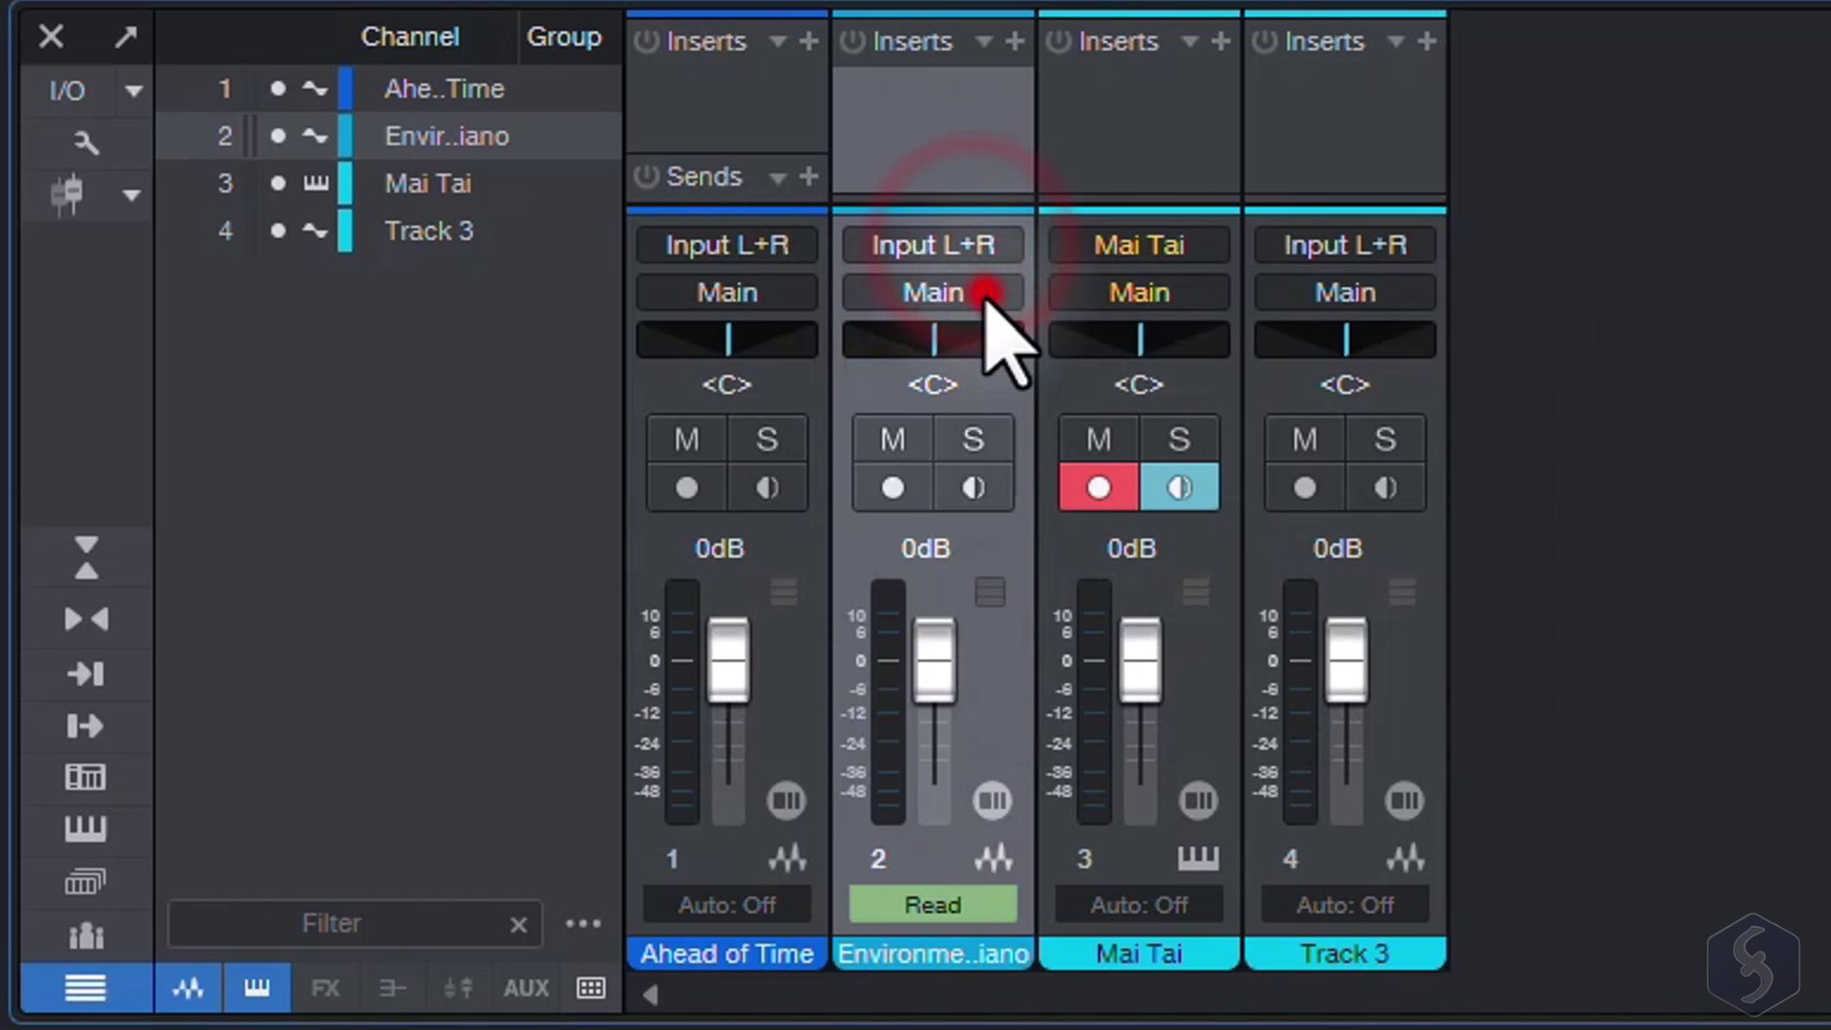
click(983, 324)
click(1096, 167)
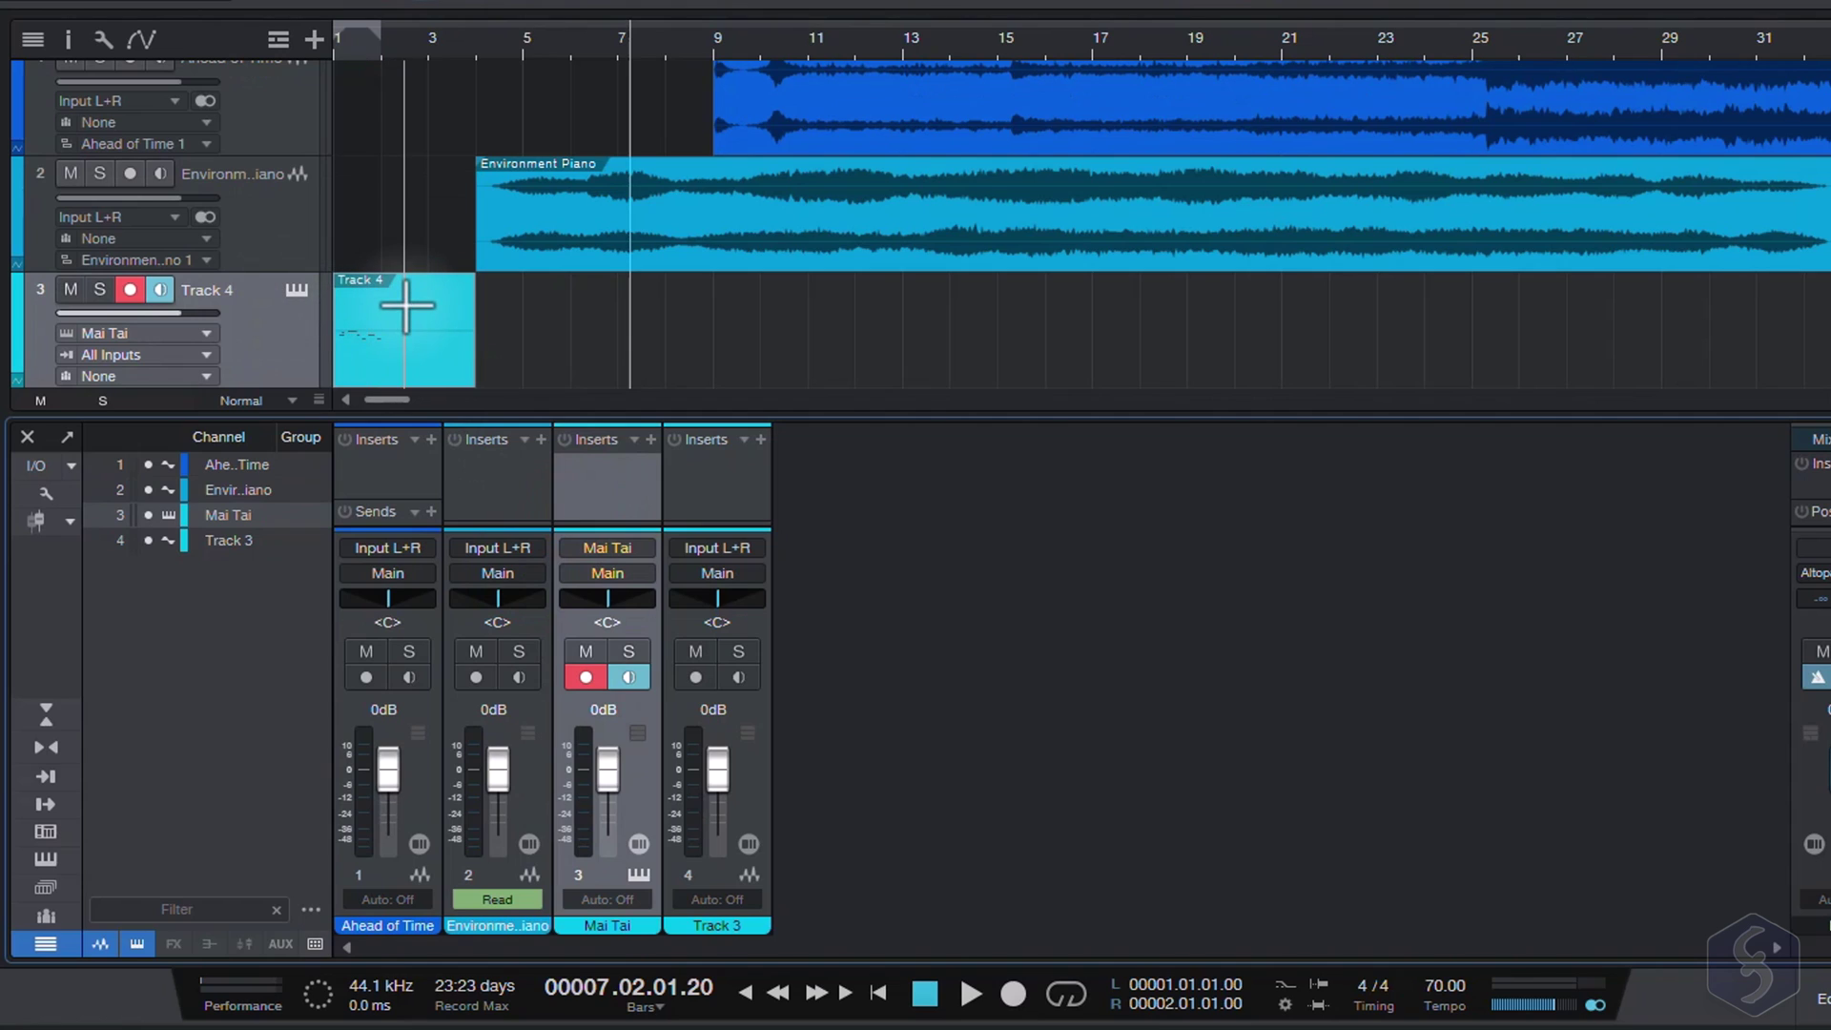
click(628, 544)
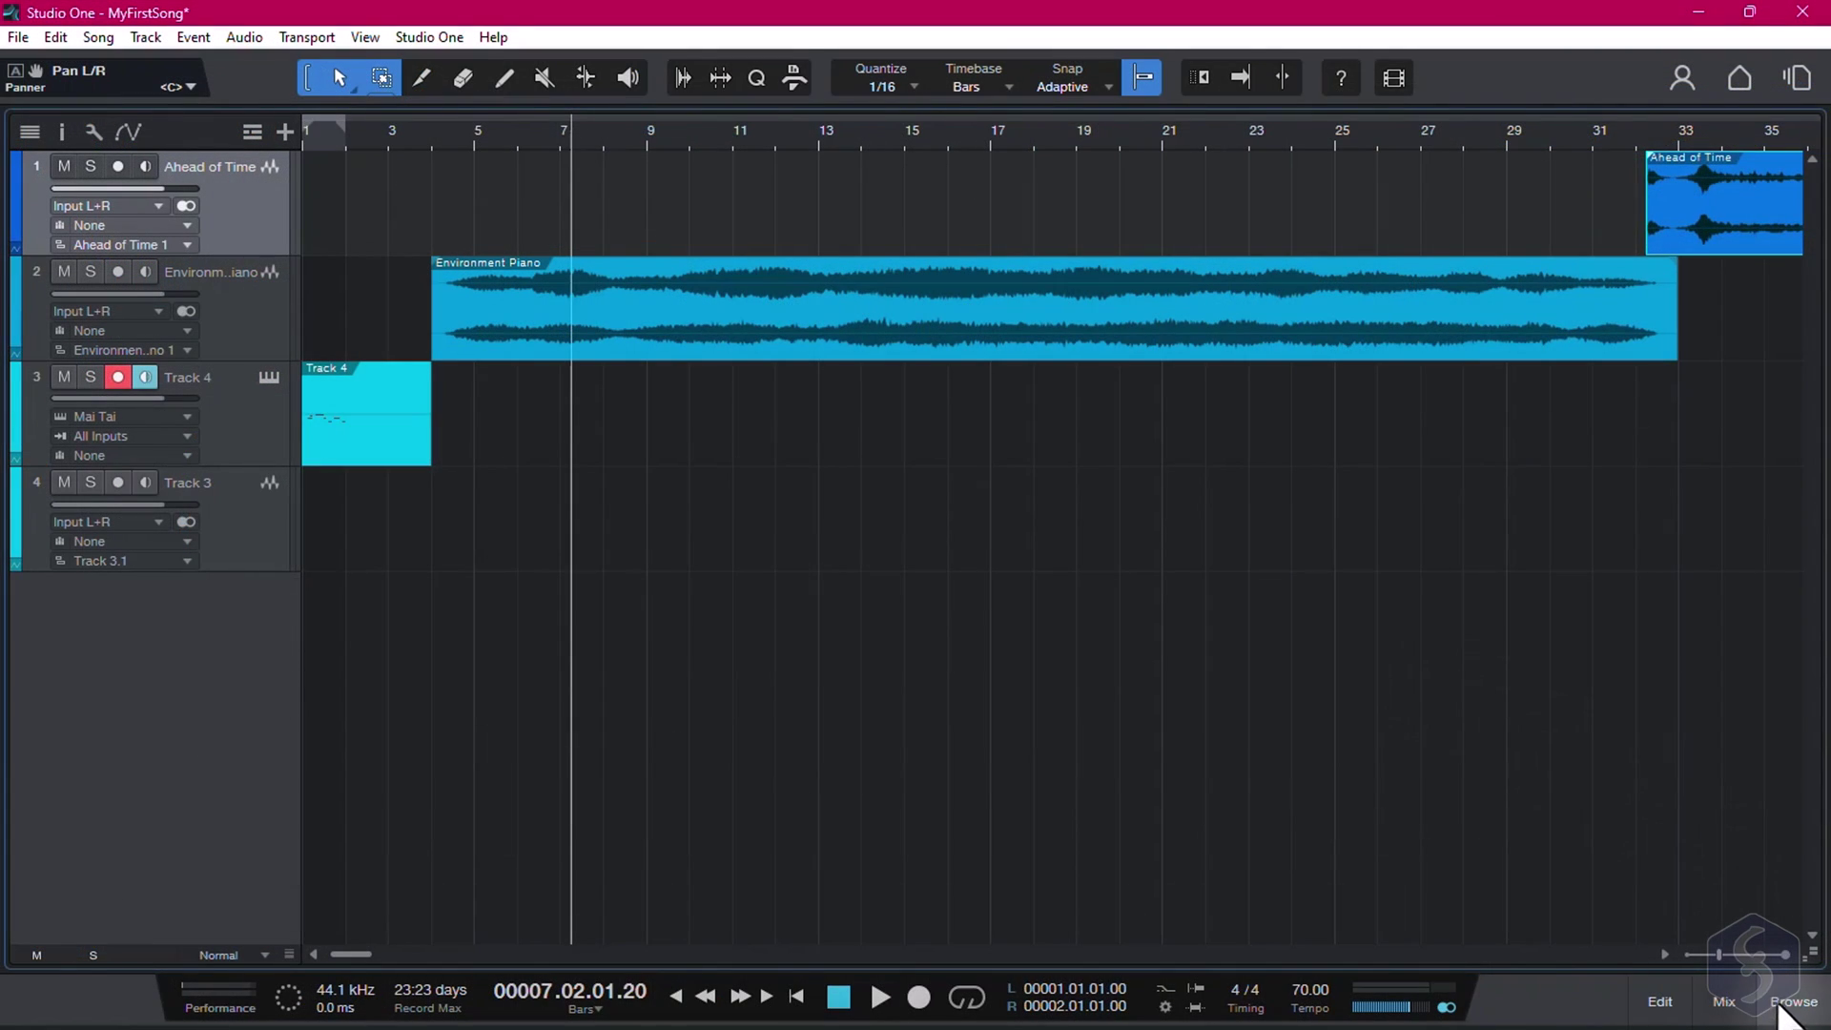
Step: Insert Pro EQ from the browser's Effects list onto the Environment Piano channel
click(1791, 1002)
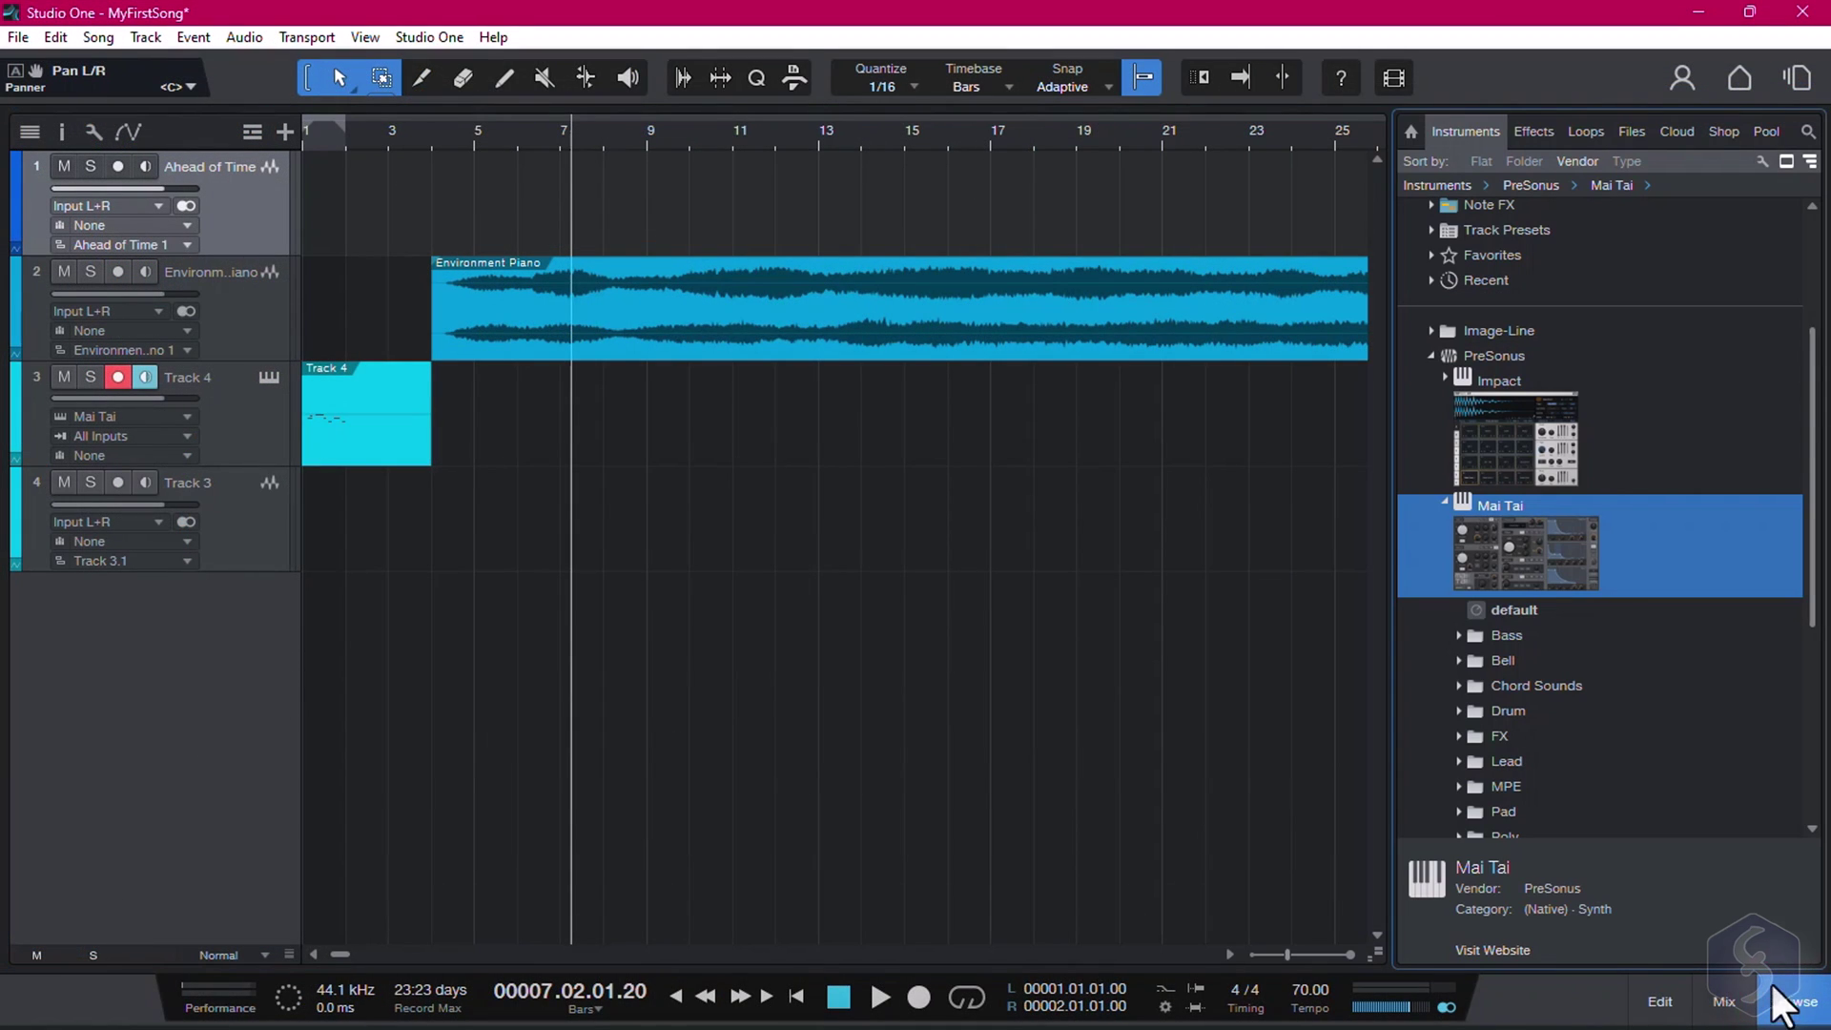
click(1542, 133)
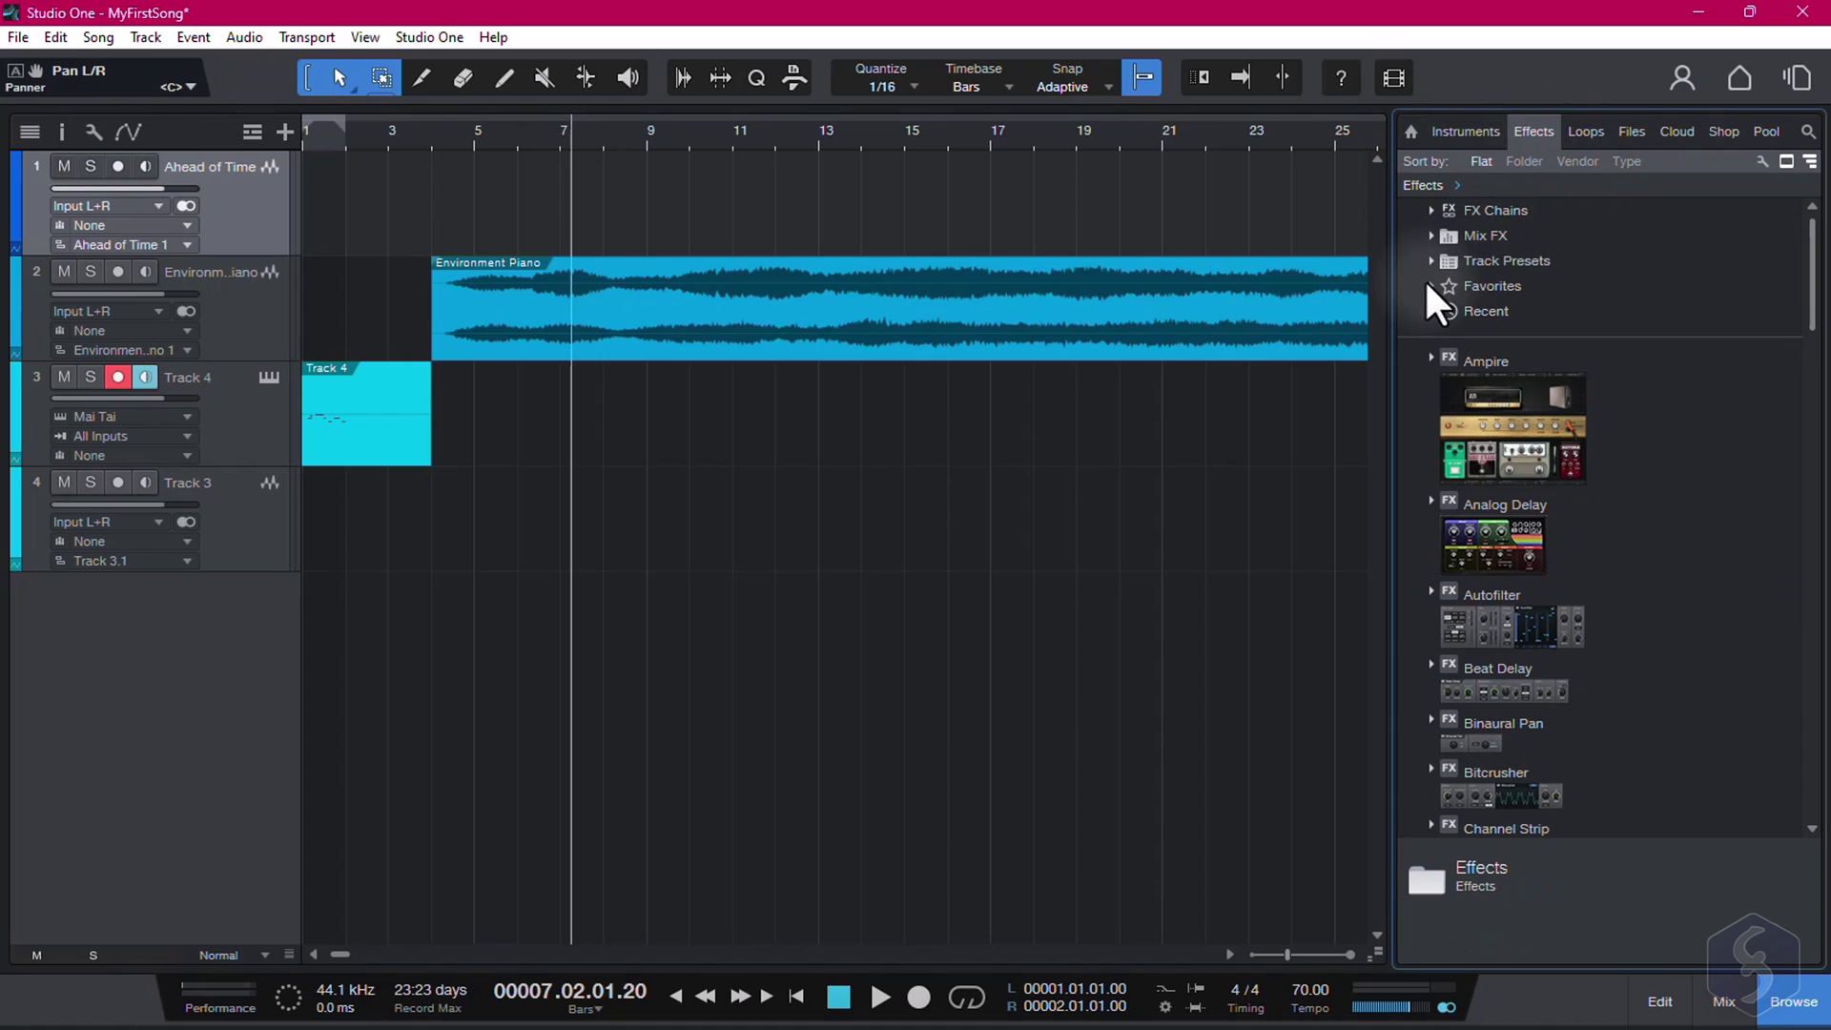
scroll(1621, 467, down, 5)
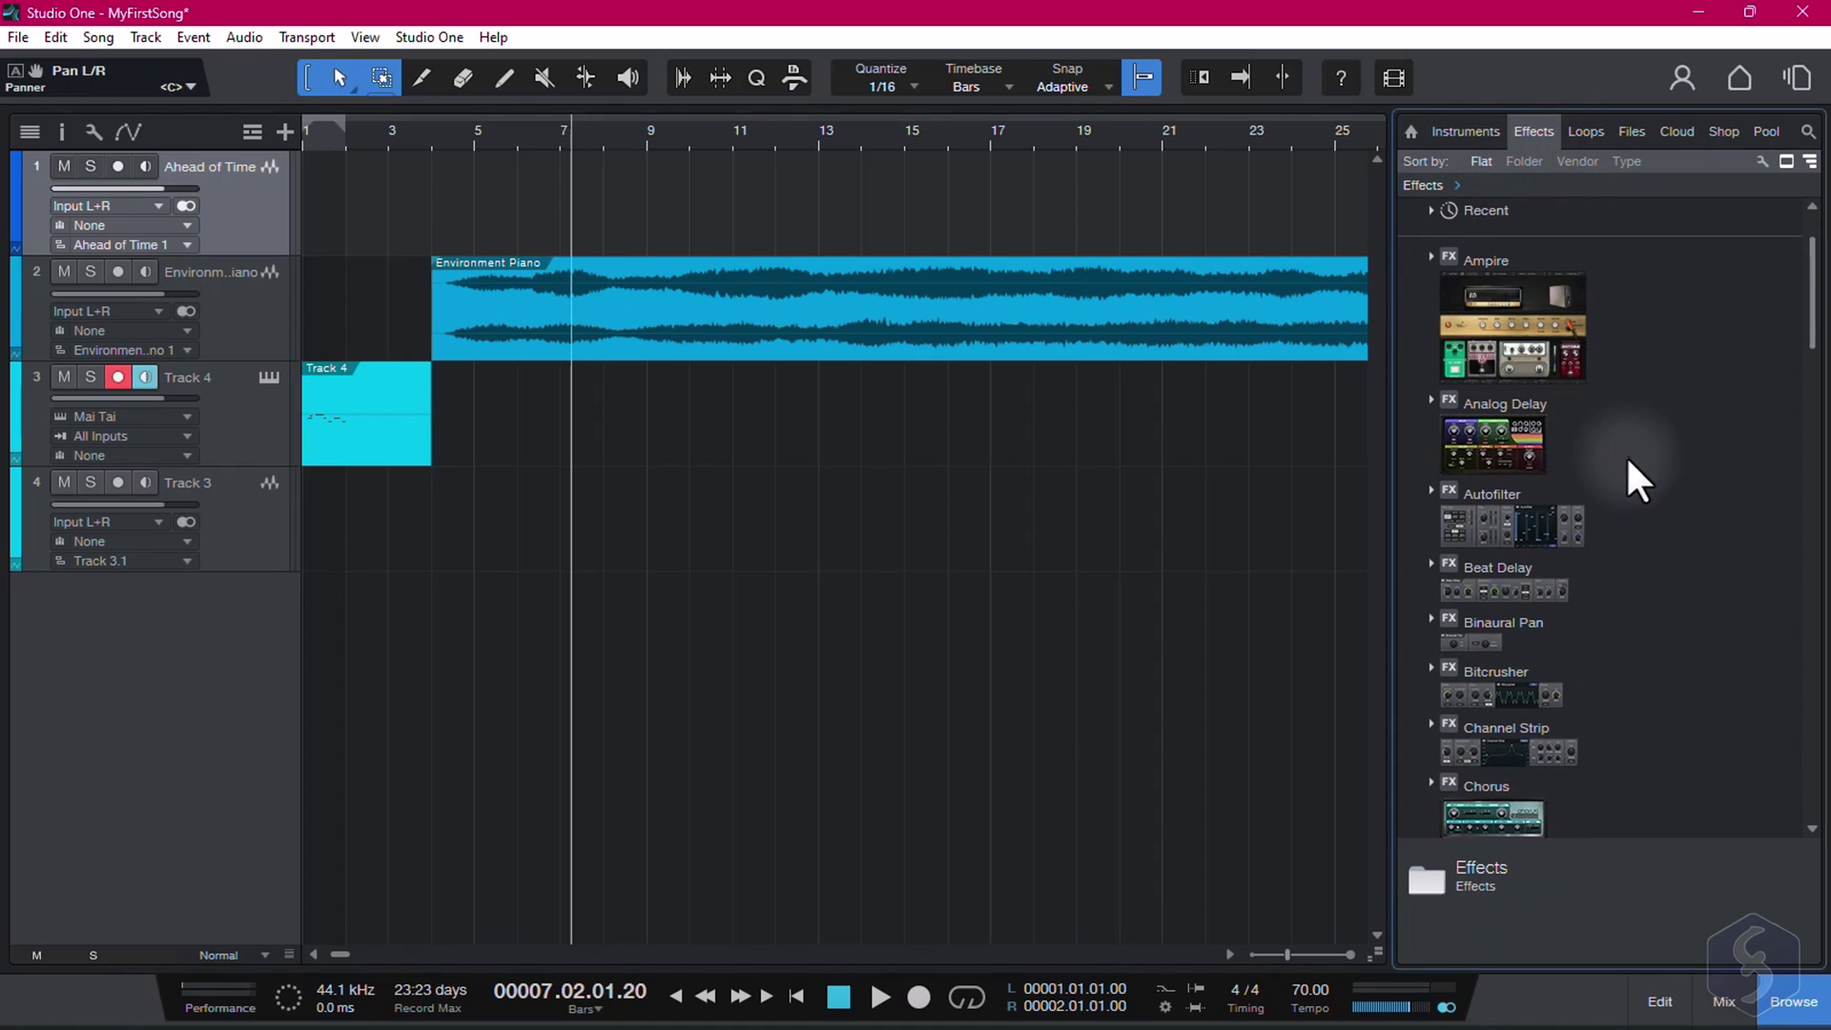
scroll(1621, 466, down, 5)
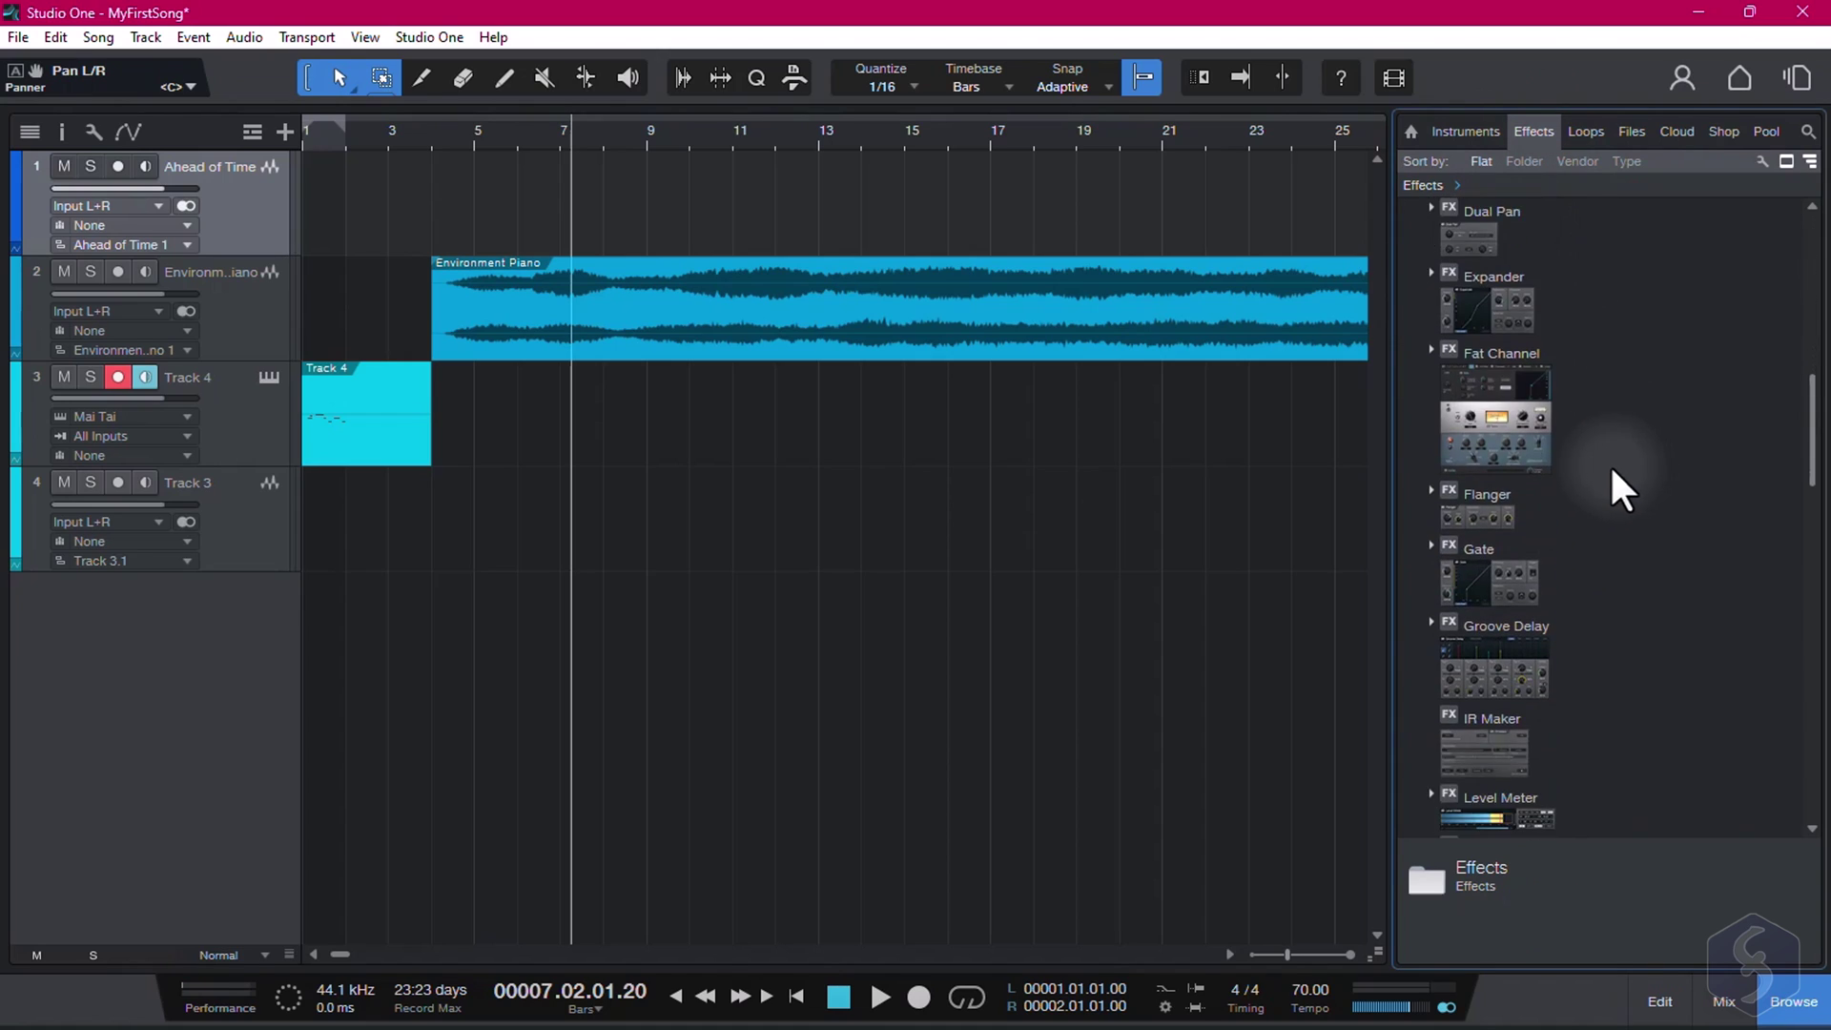
scroll(1526, 591, down, 3)
click(1526, 633)
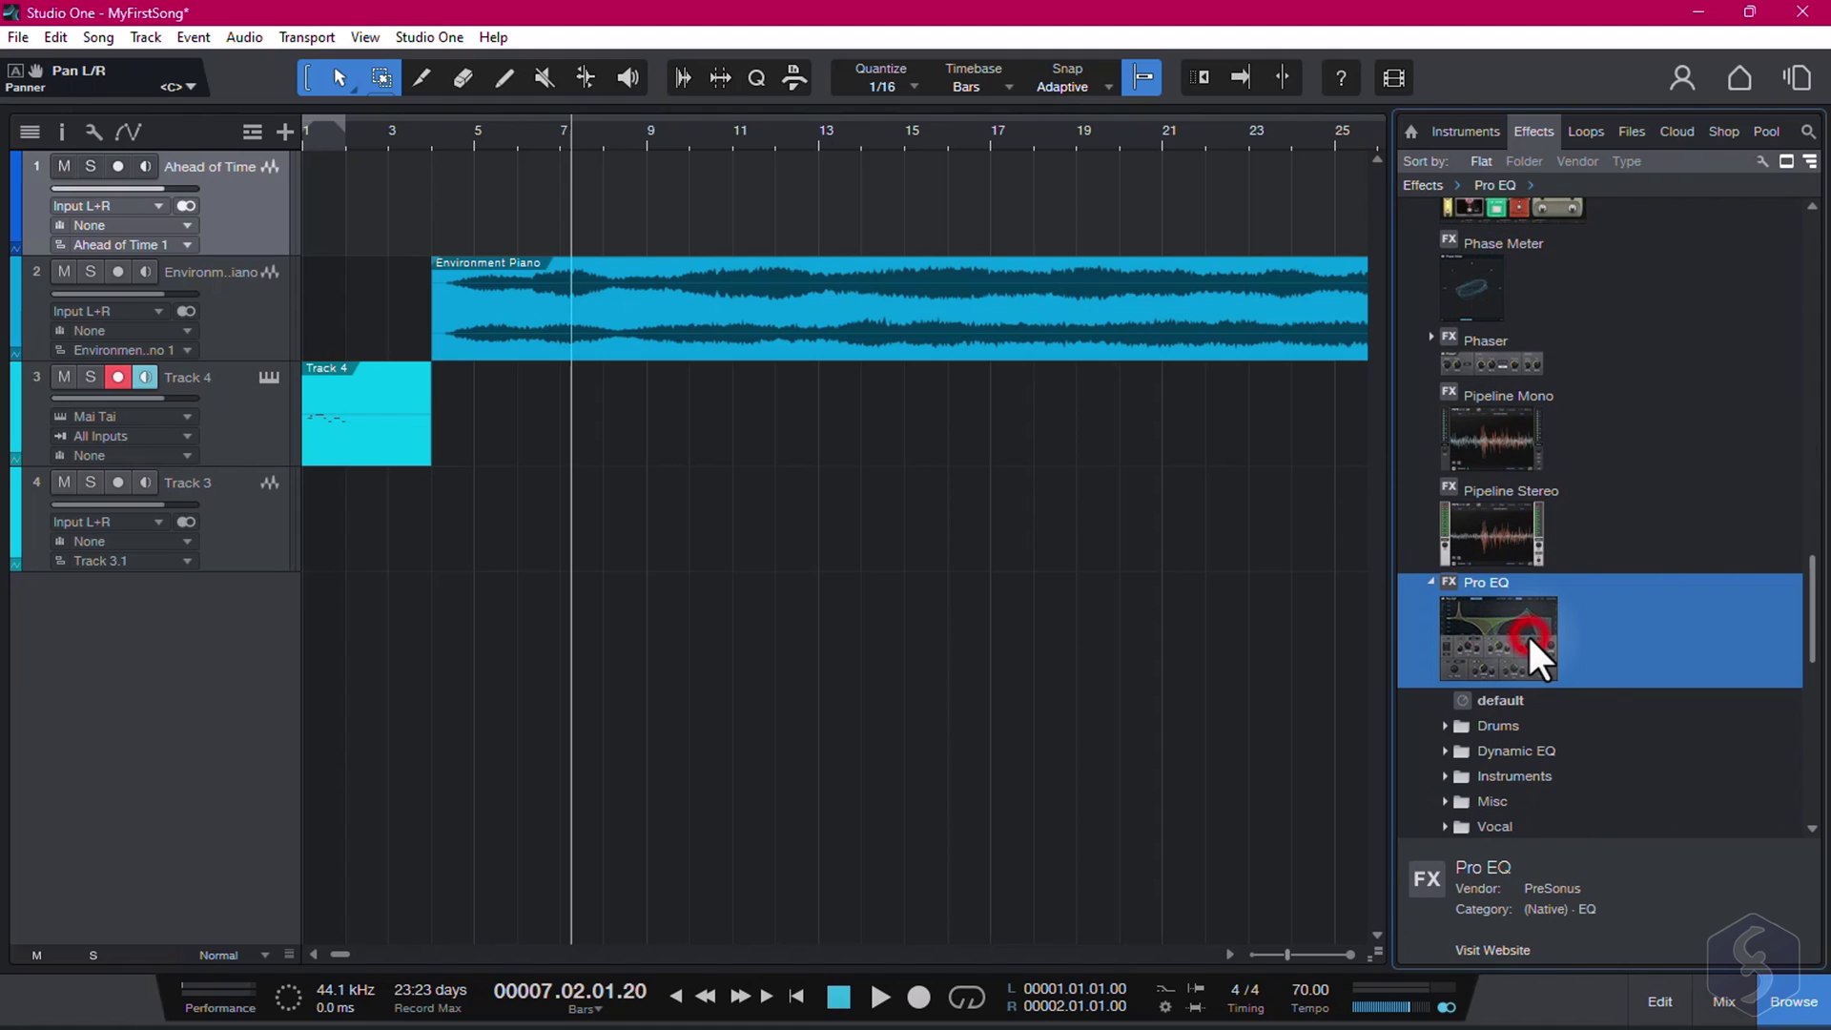
drag(1527, 626, 249, 321)
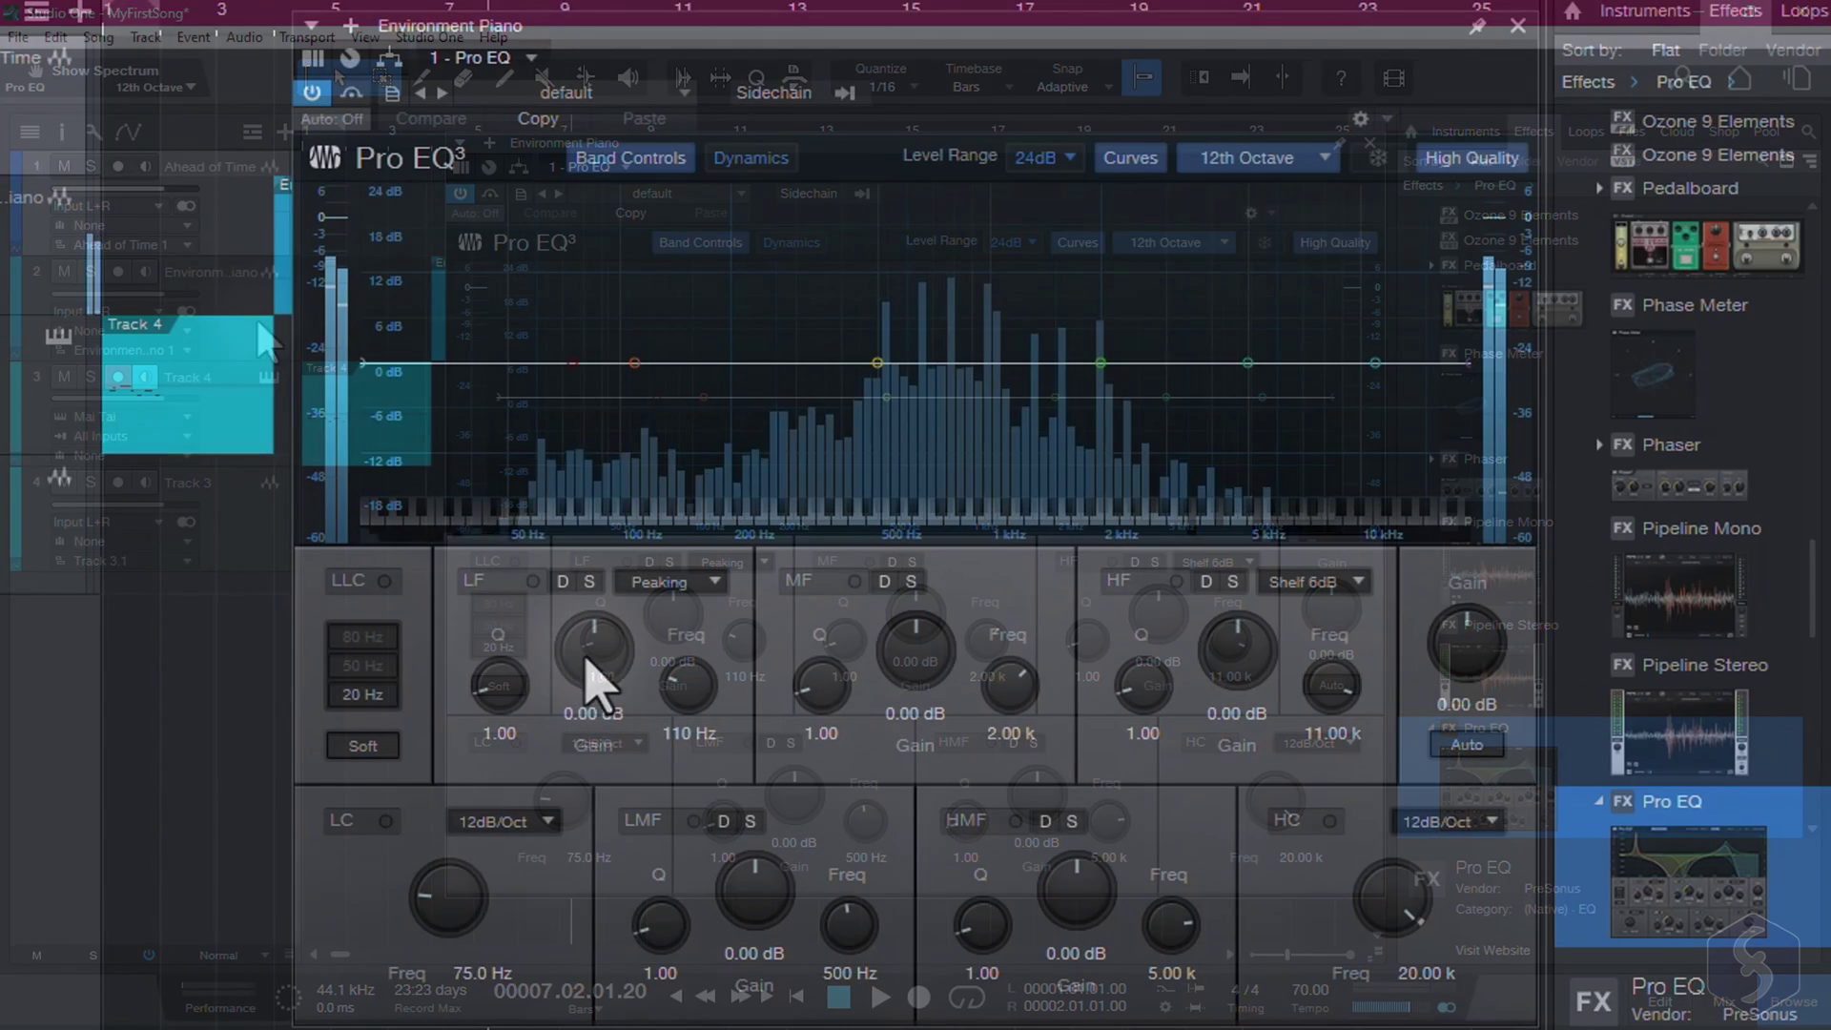
Step: Boost the Pro EQ low band to about 10 dB, cut the mid band to -24 dB, and raise the high shelf
drag(589, 658, 666, 702)
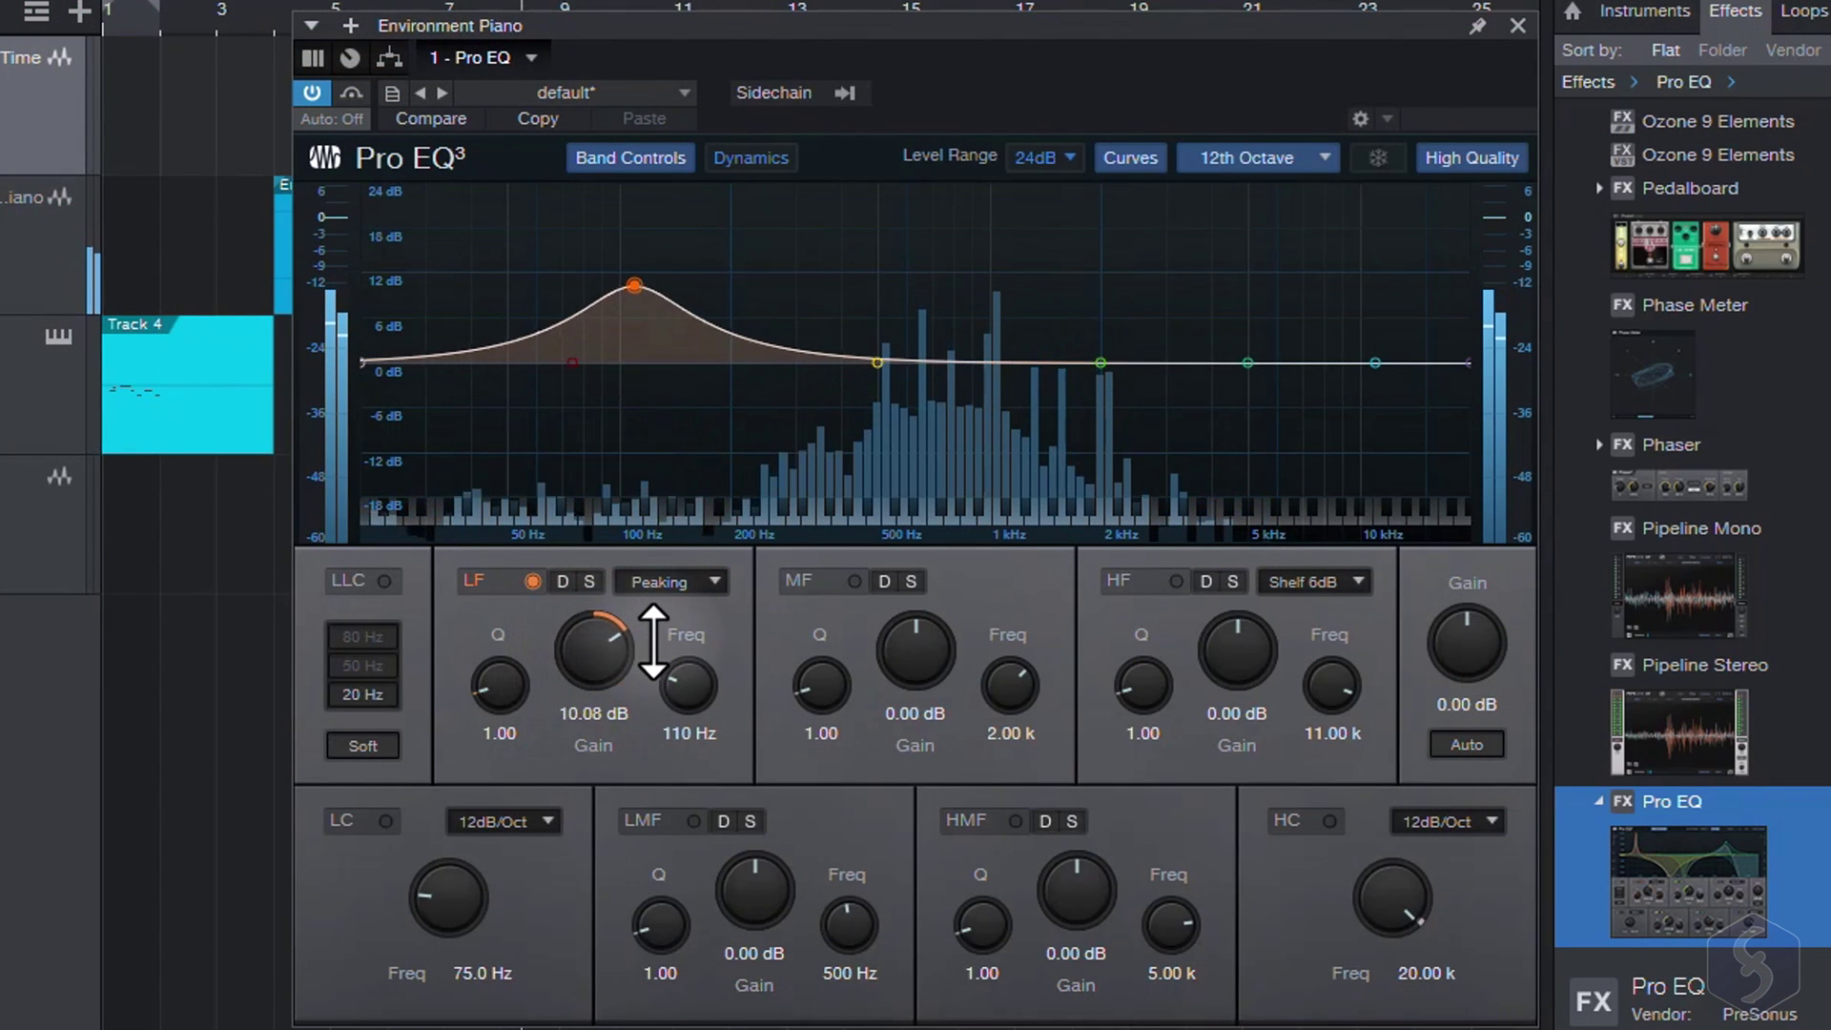
drag(922, 654, 856, 742)
drag(1230, 658, 1160, 683)
drag(1161, 683, 1157, 687)
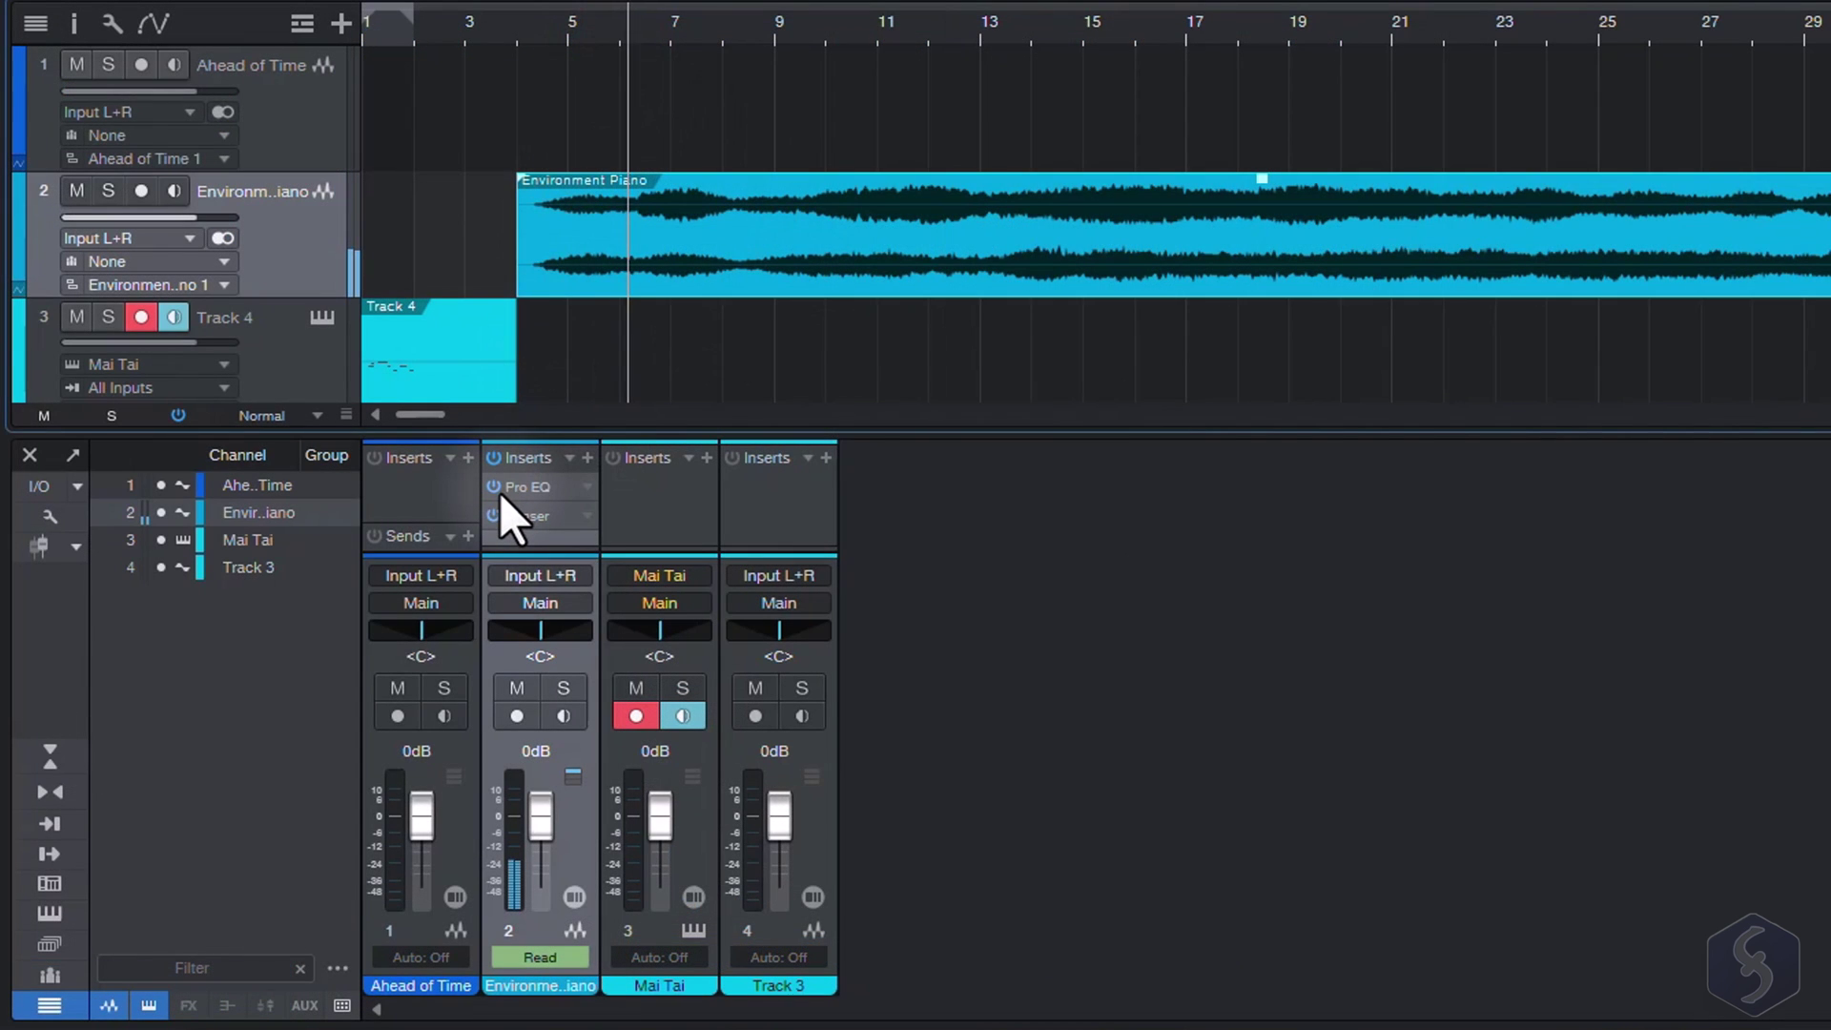
Step: Compare the Environment Piano sound with Pro EQ toggled off and on, and bypass the Phaser
click(493, 488)
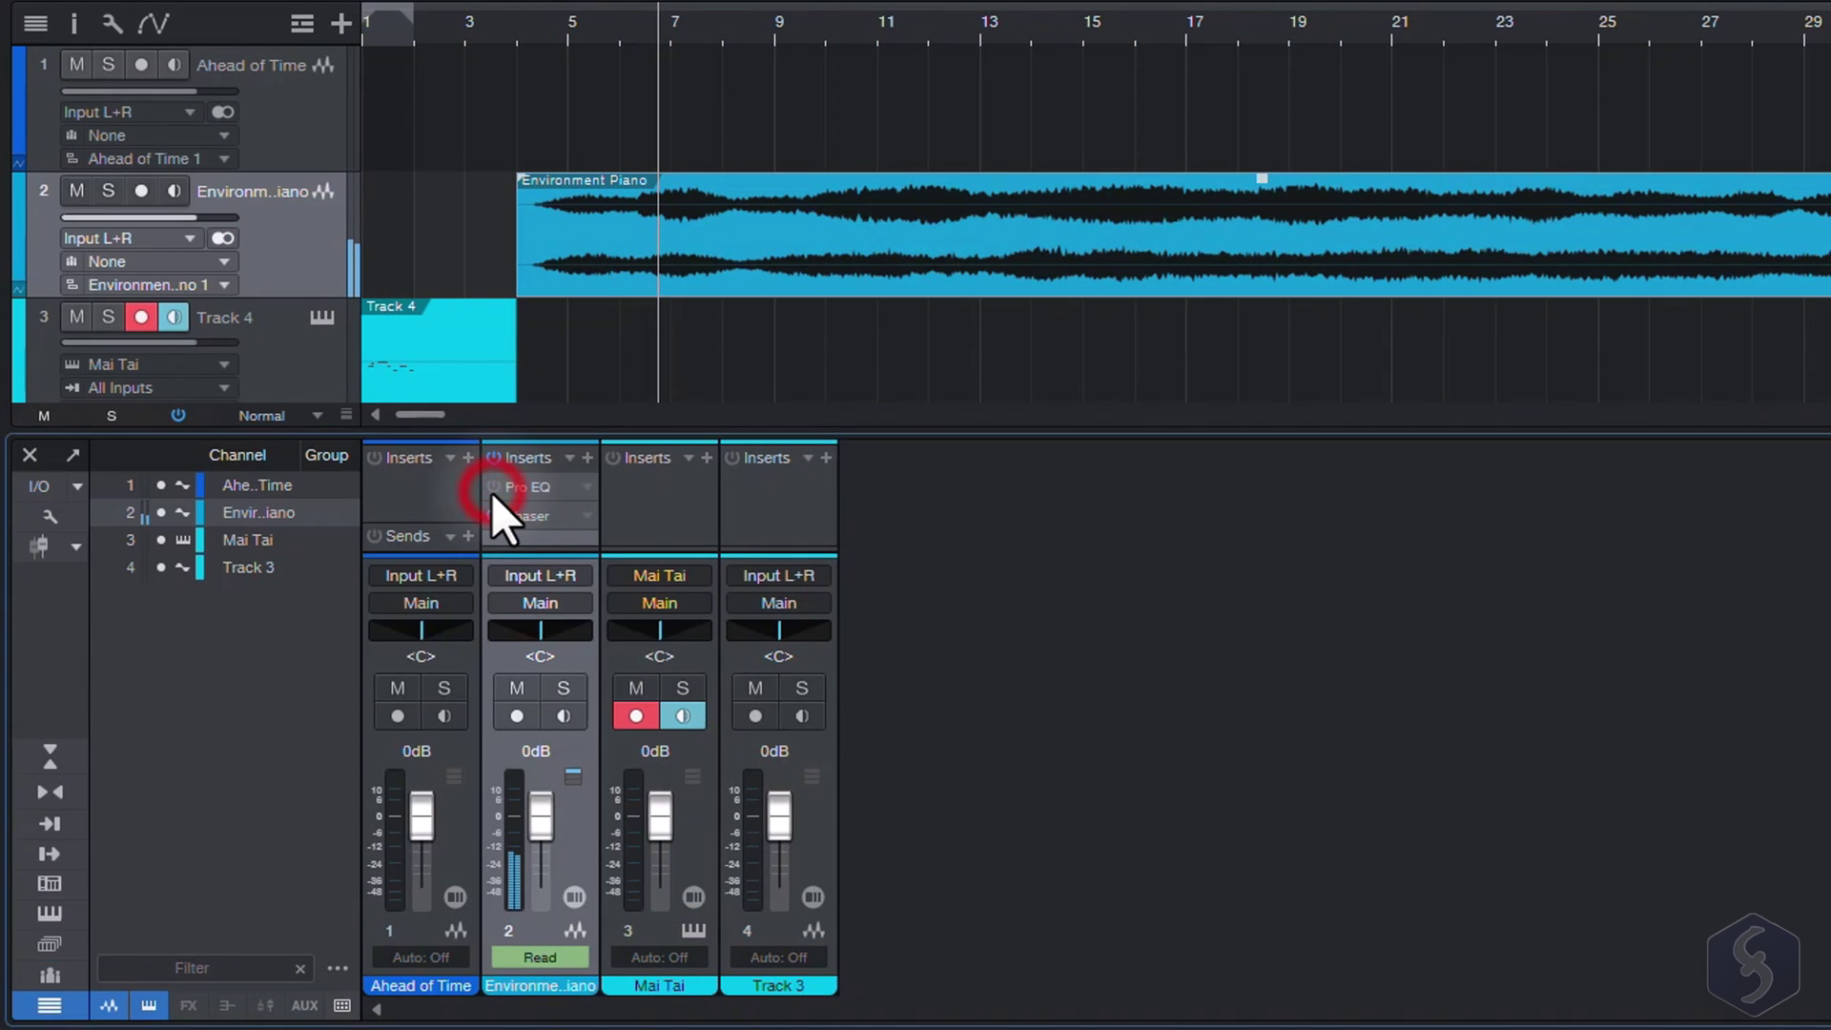
click(494, 487)
click(492, 517)
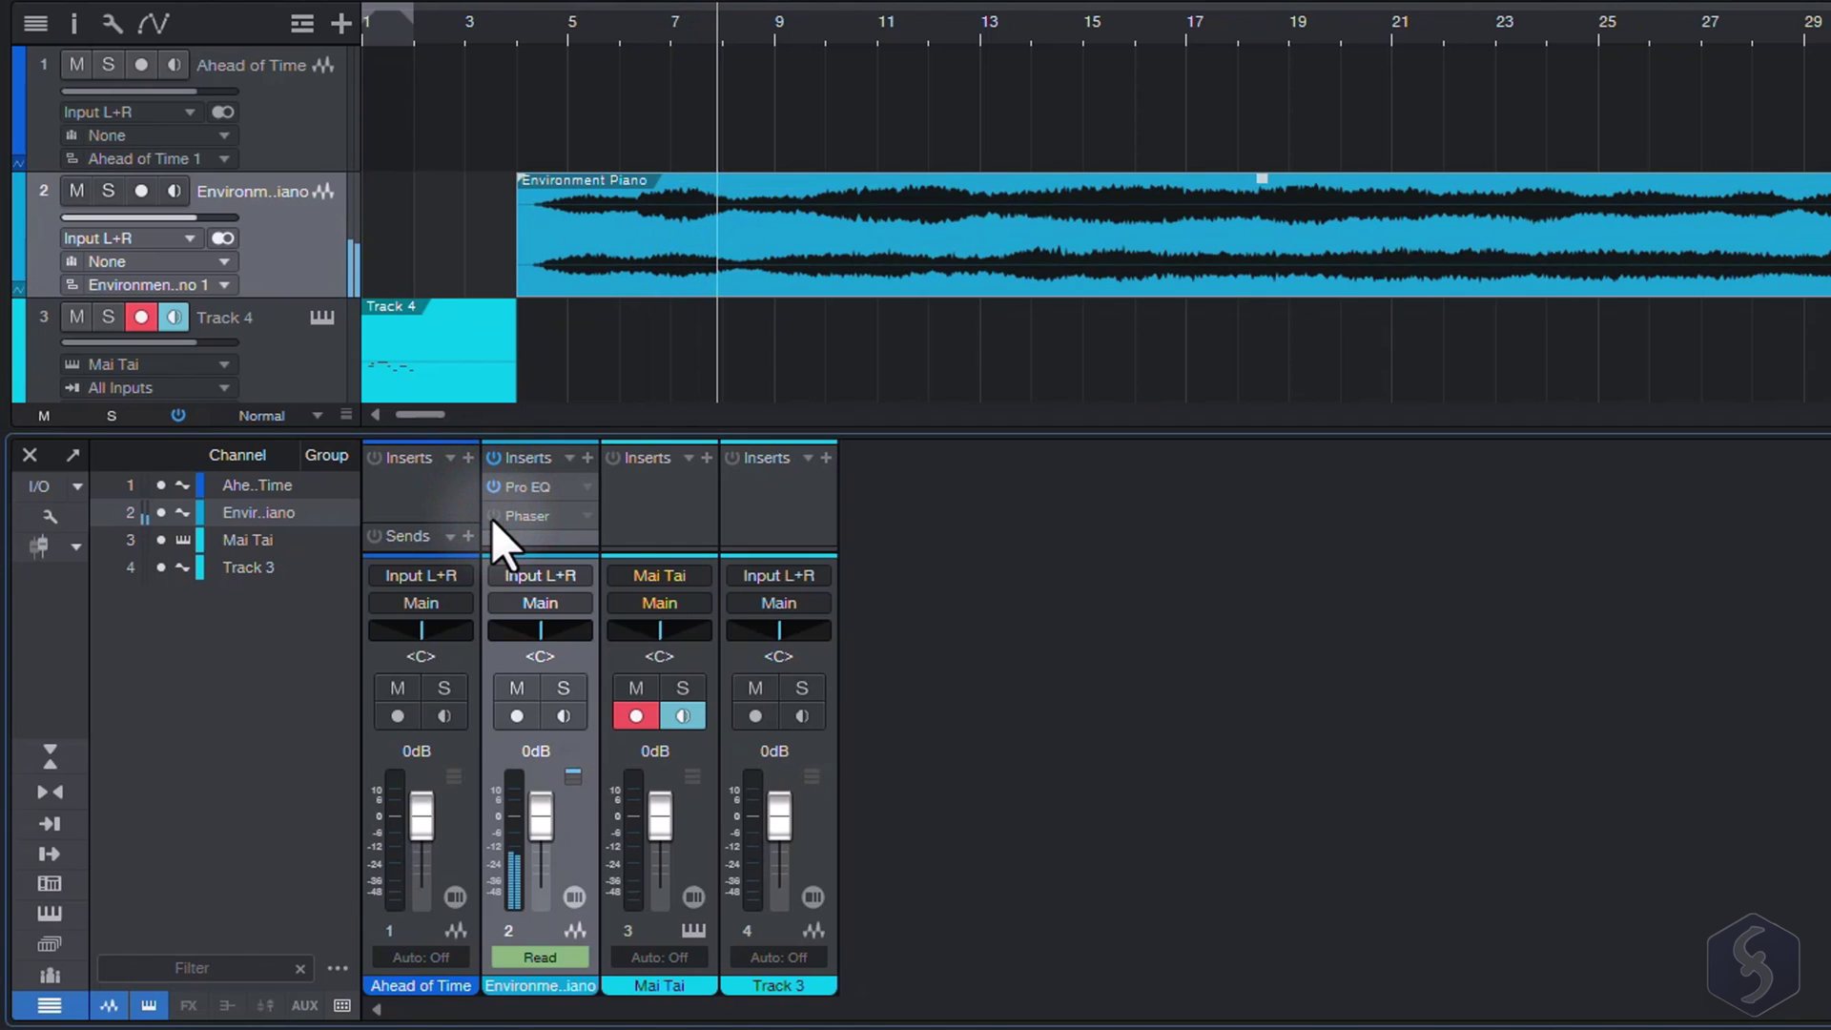
Step: Open the Pro EQ editor via its context menu and move the Phaser ahead of the Pro EQ
right_click(517, 490)
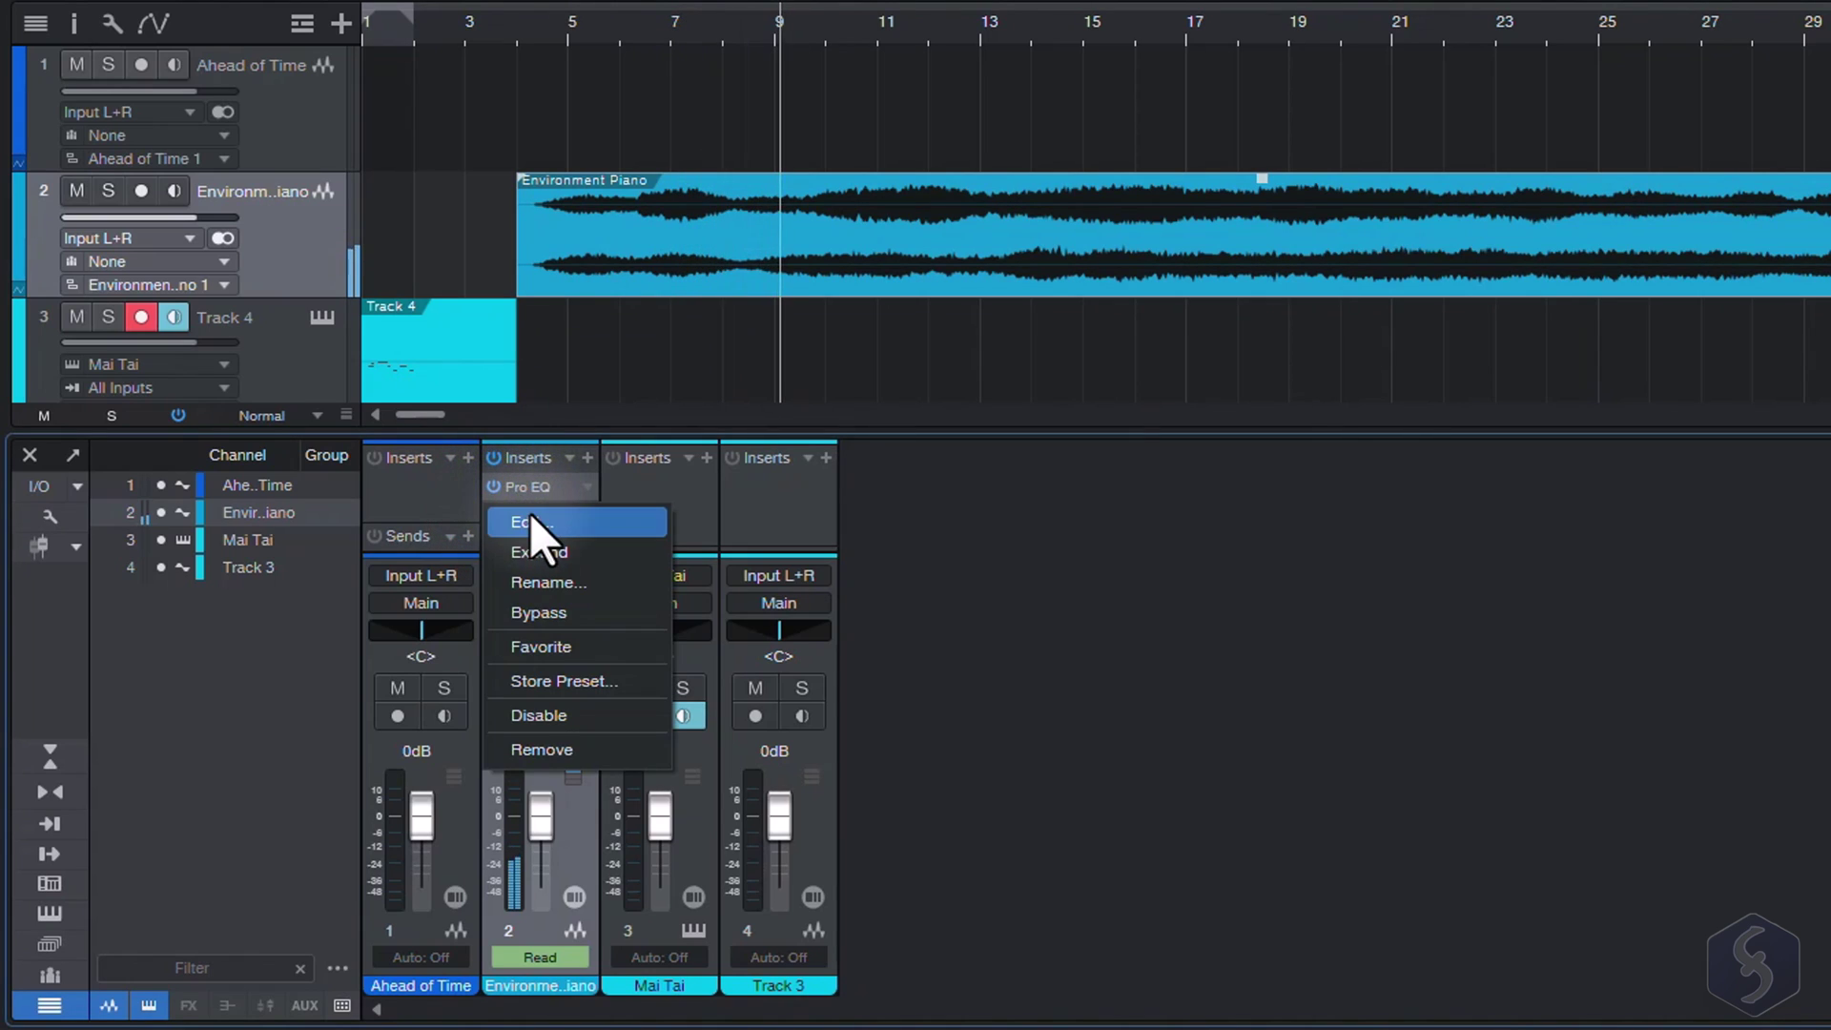
click(530, 517)
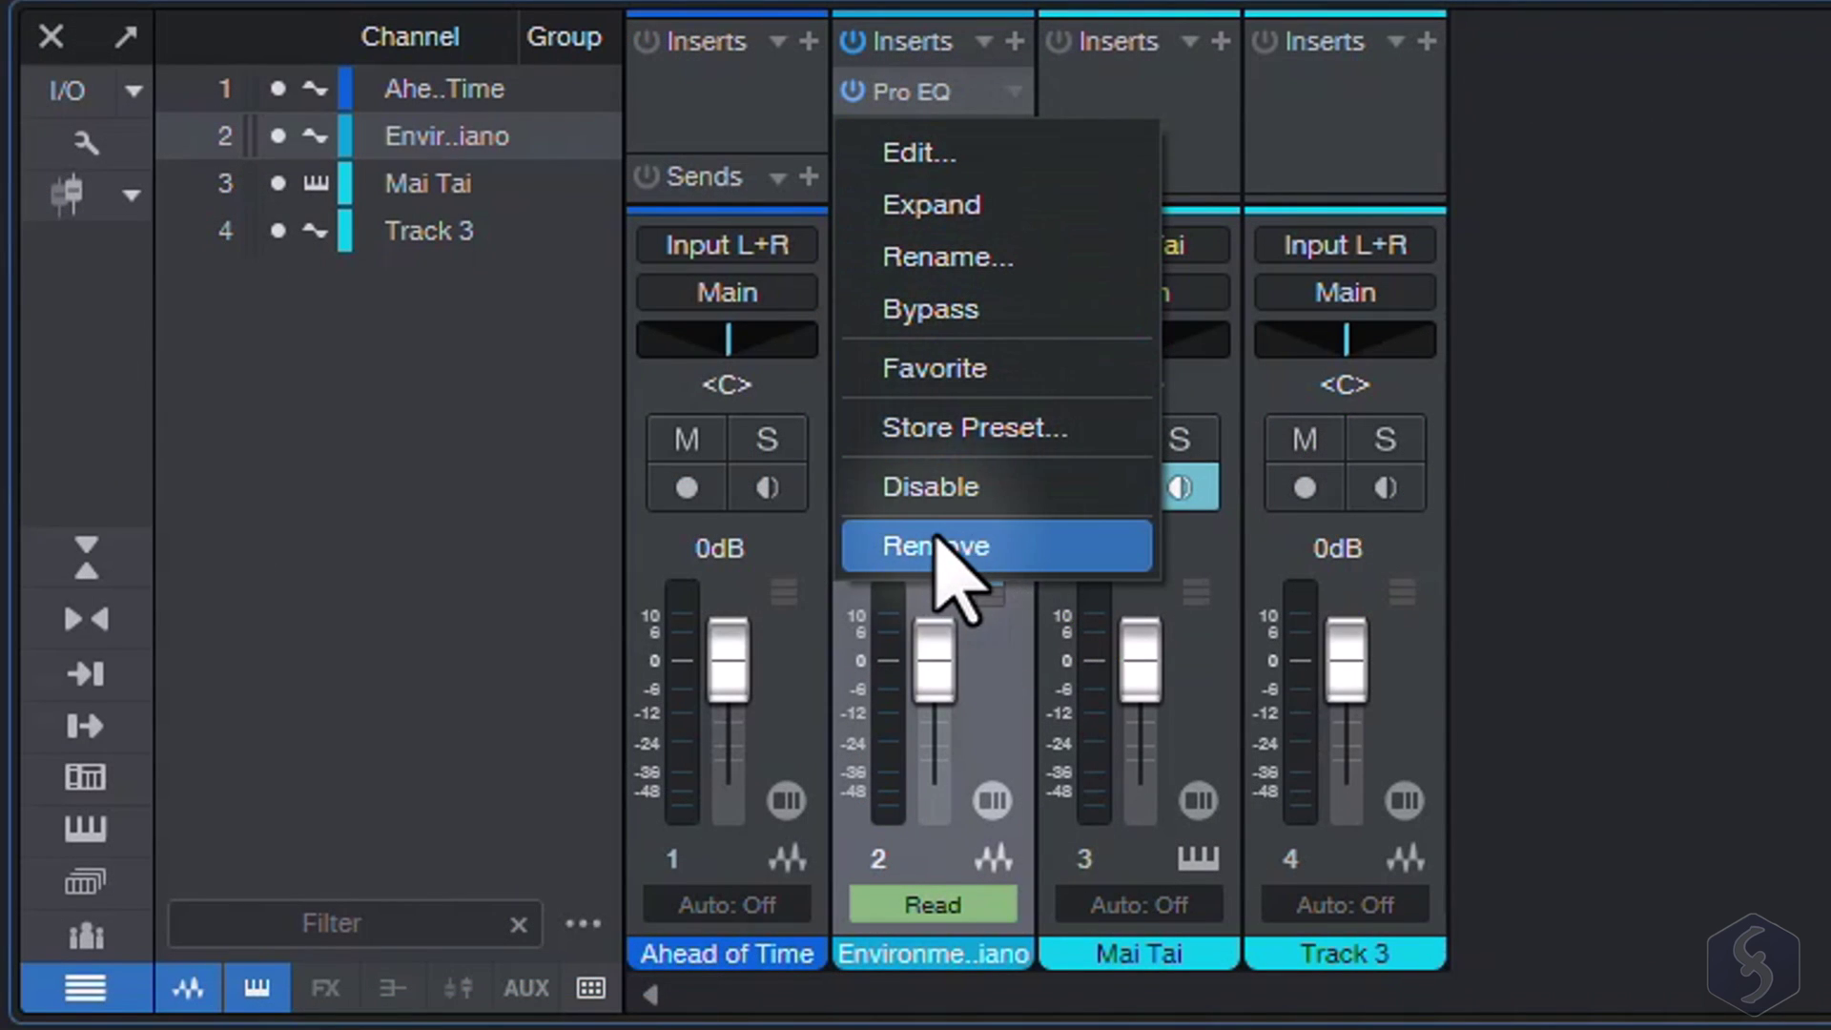
mouse_move(911, 141)
mouse_down()
mouse_move(981, 115)
mouse_move(956, 174)
mouse_move(917, 160)
mouse_up()
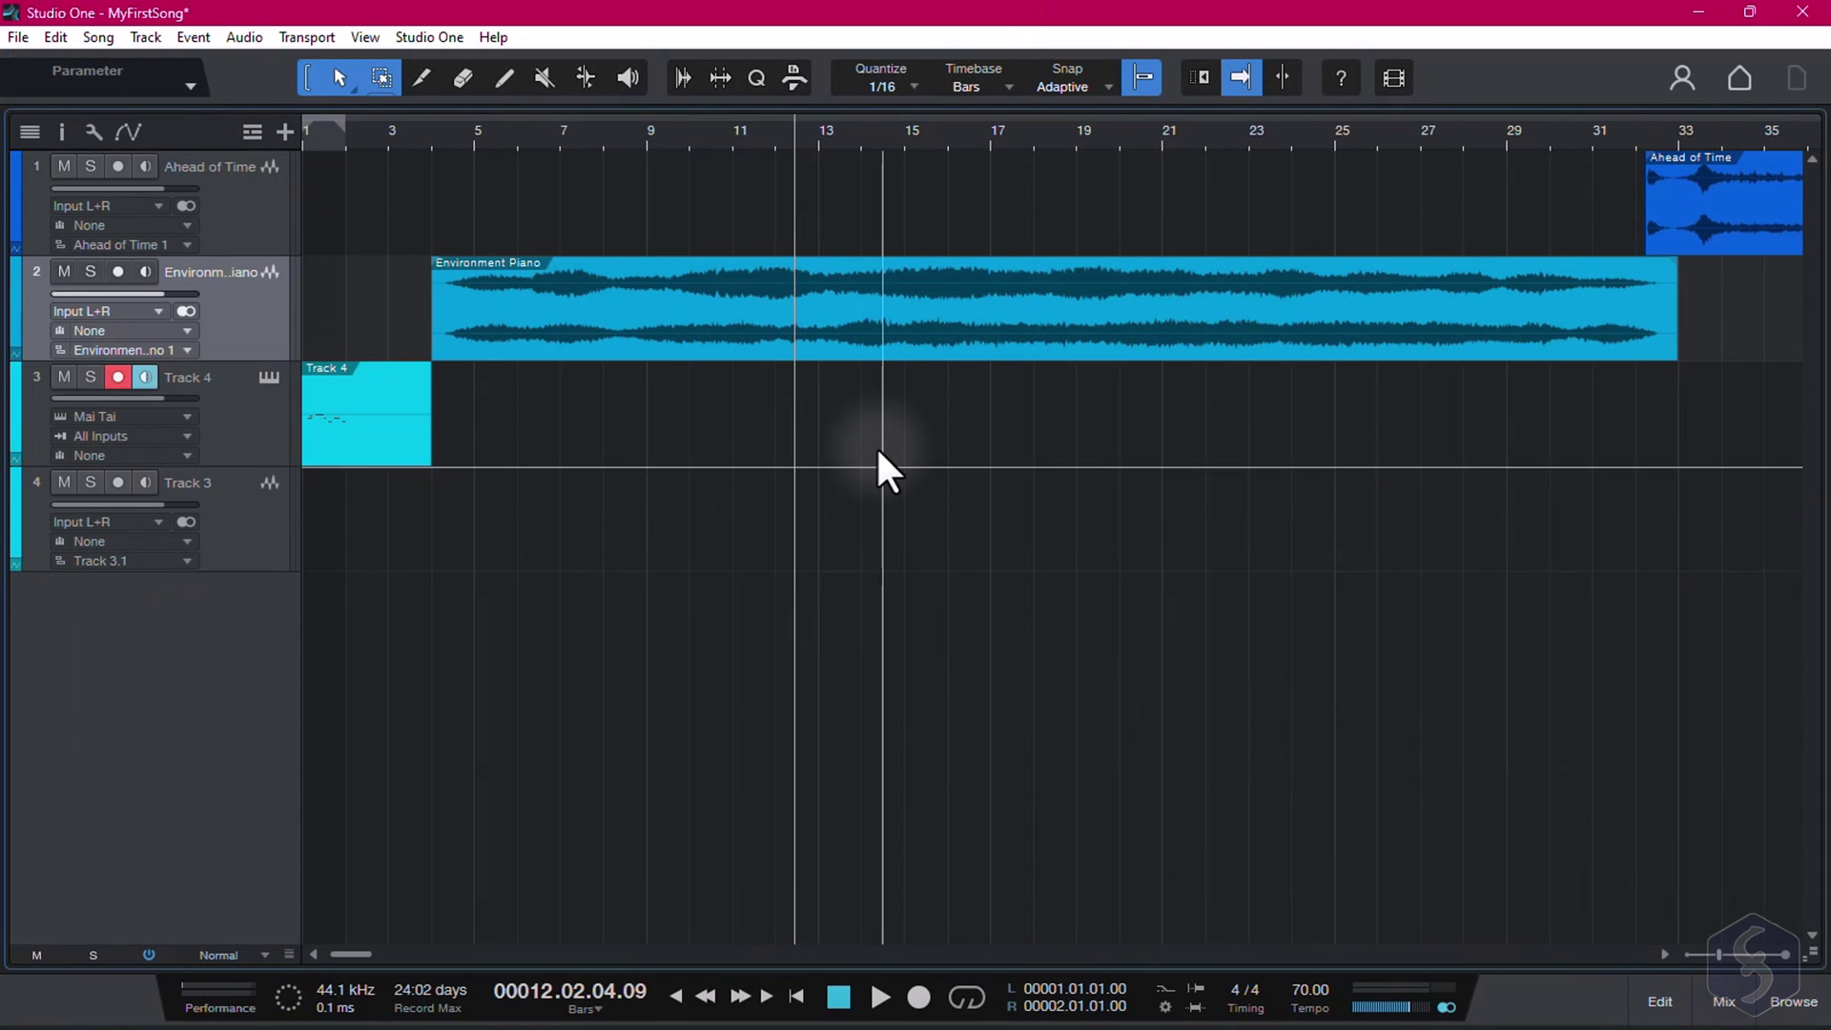
Step: Check the User Data location in Studio One Options, then open the Song menu
click(879, 453)
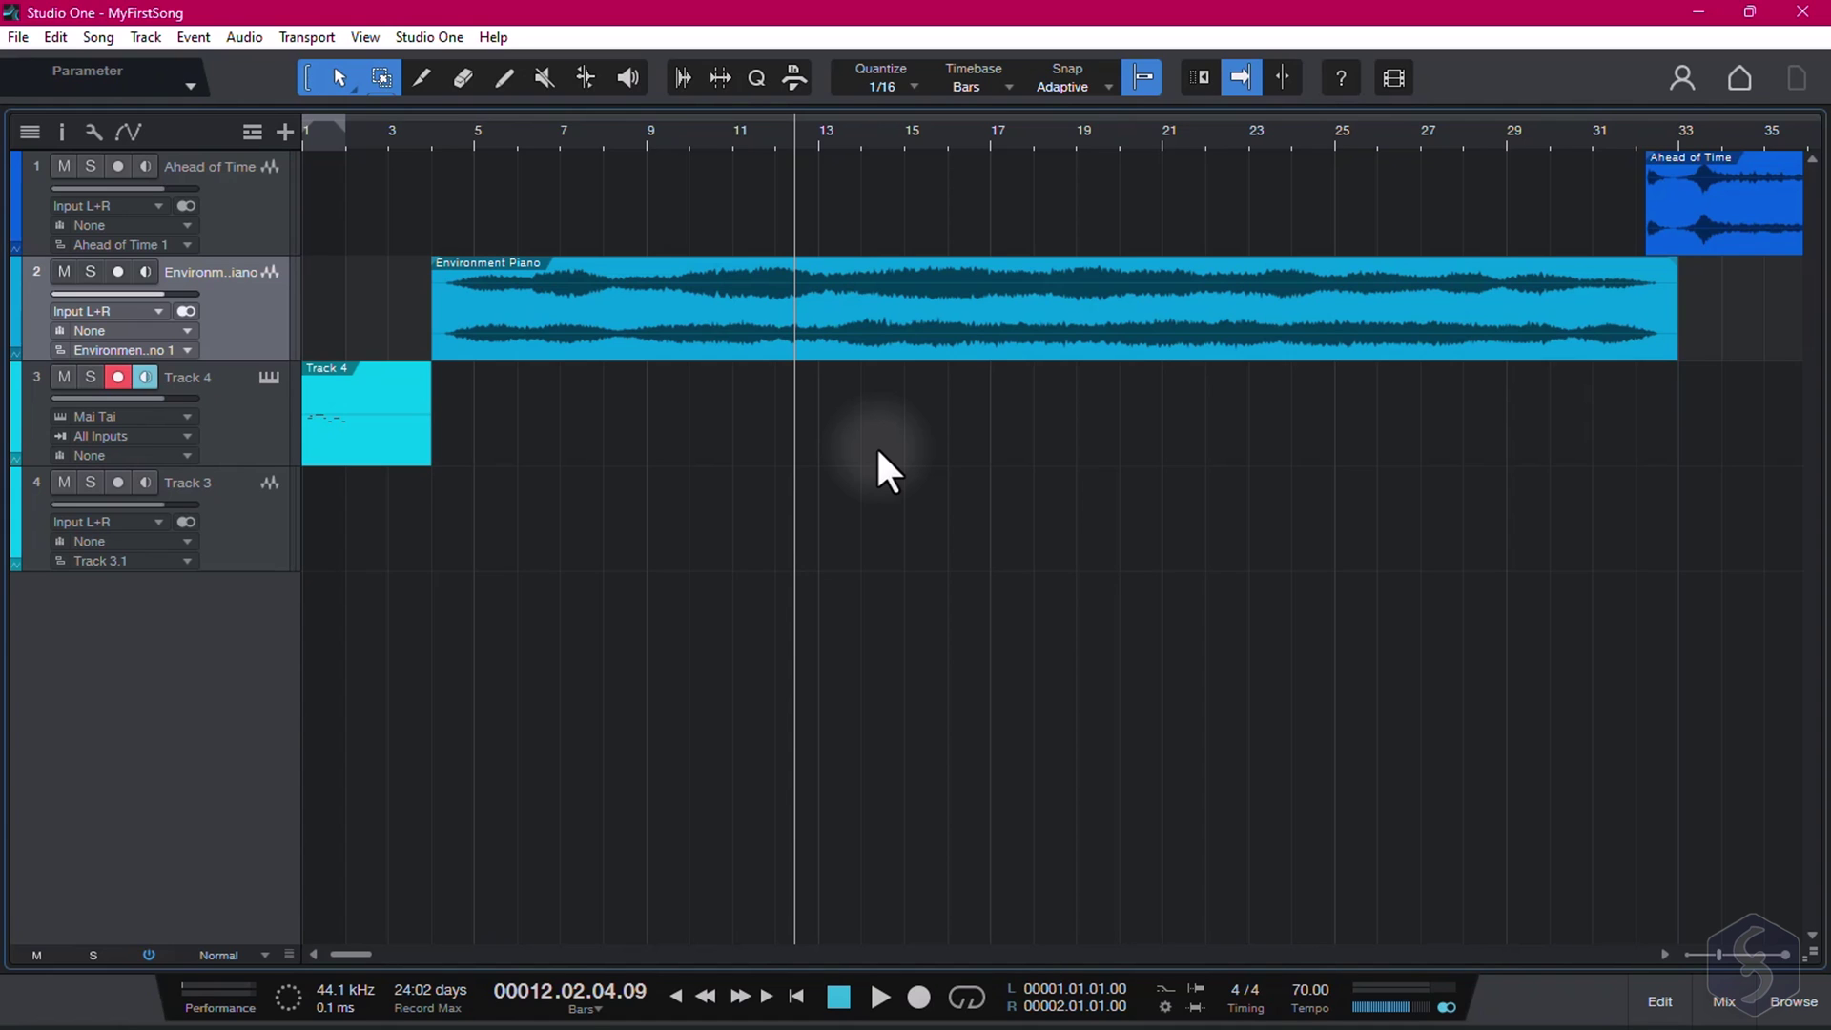
click(429, 37)
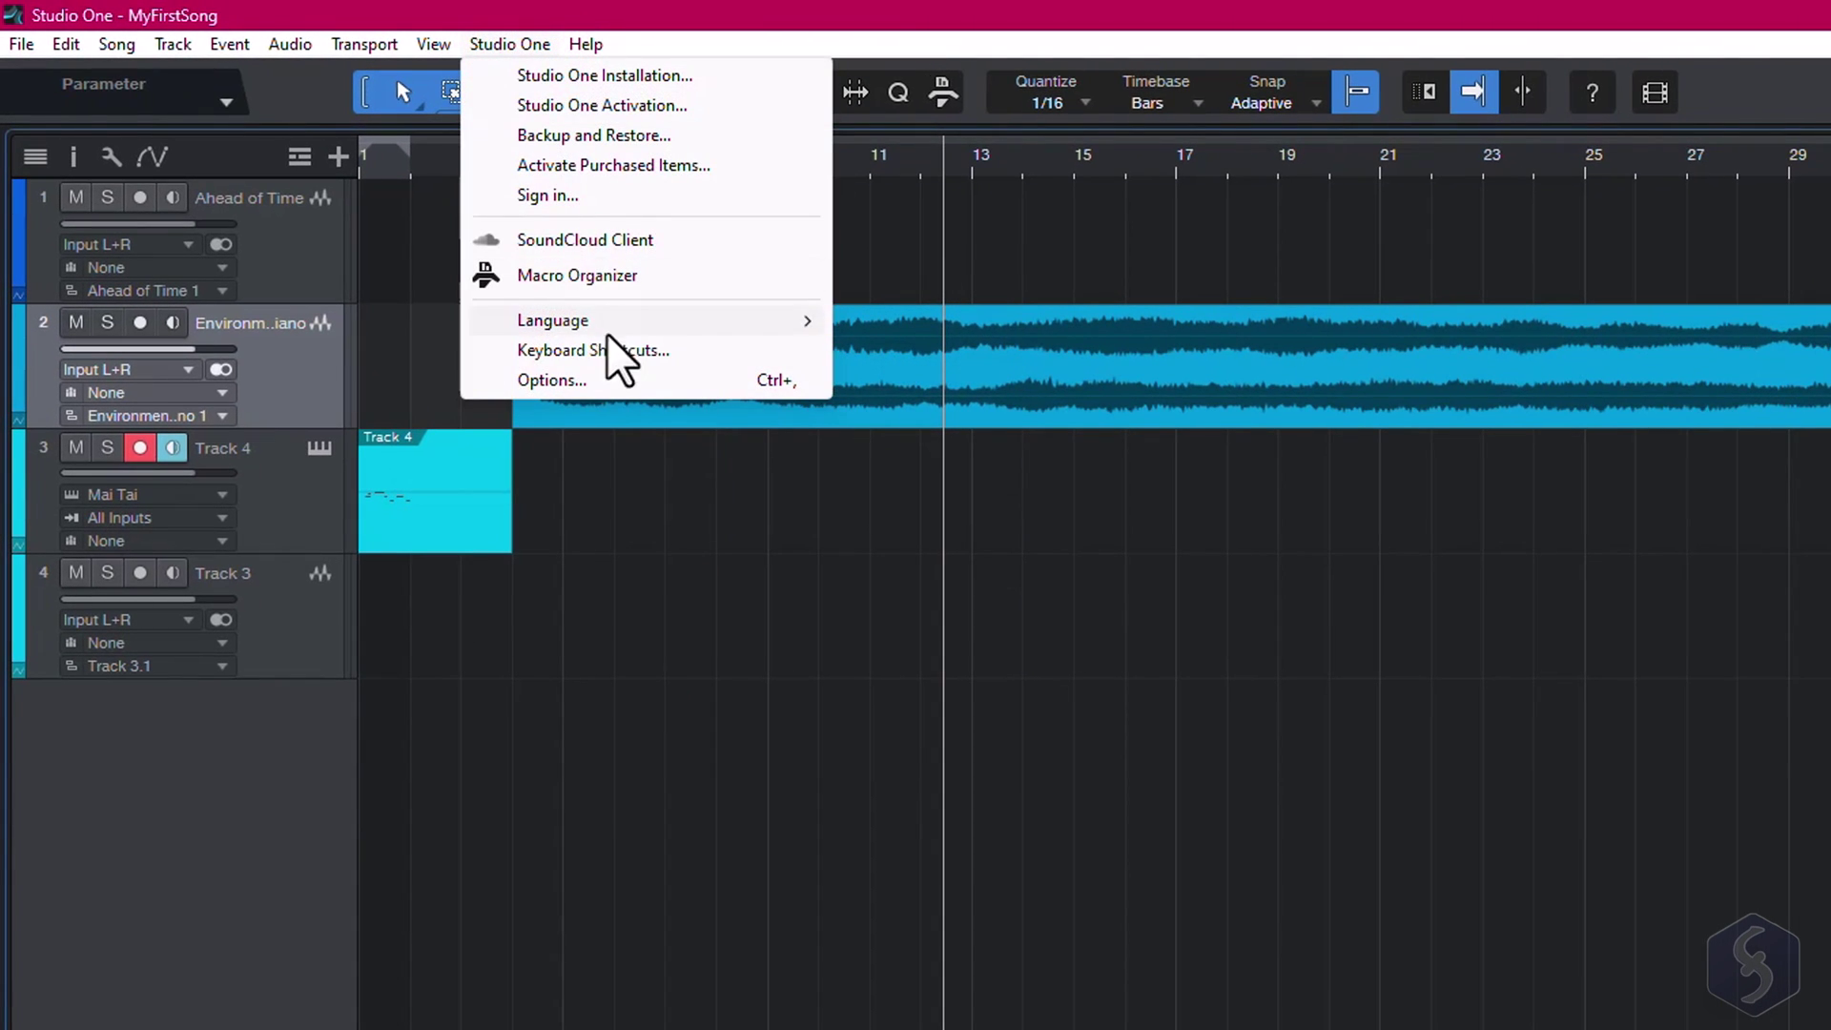
click(616, 380)
click(484, 229)
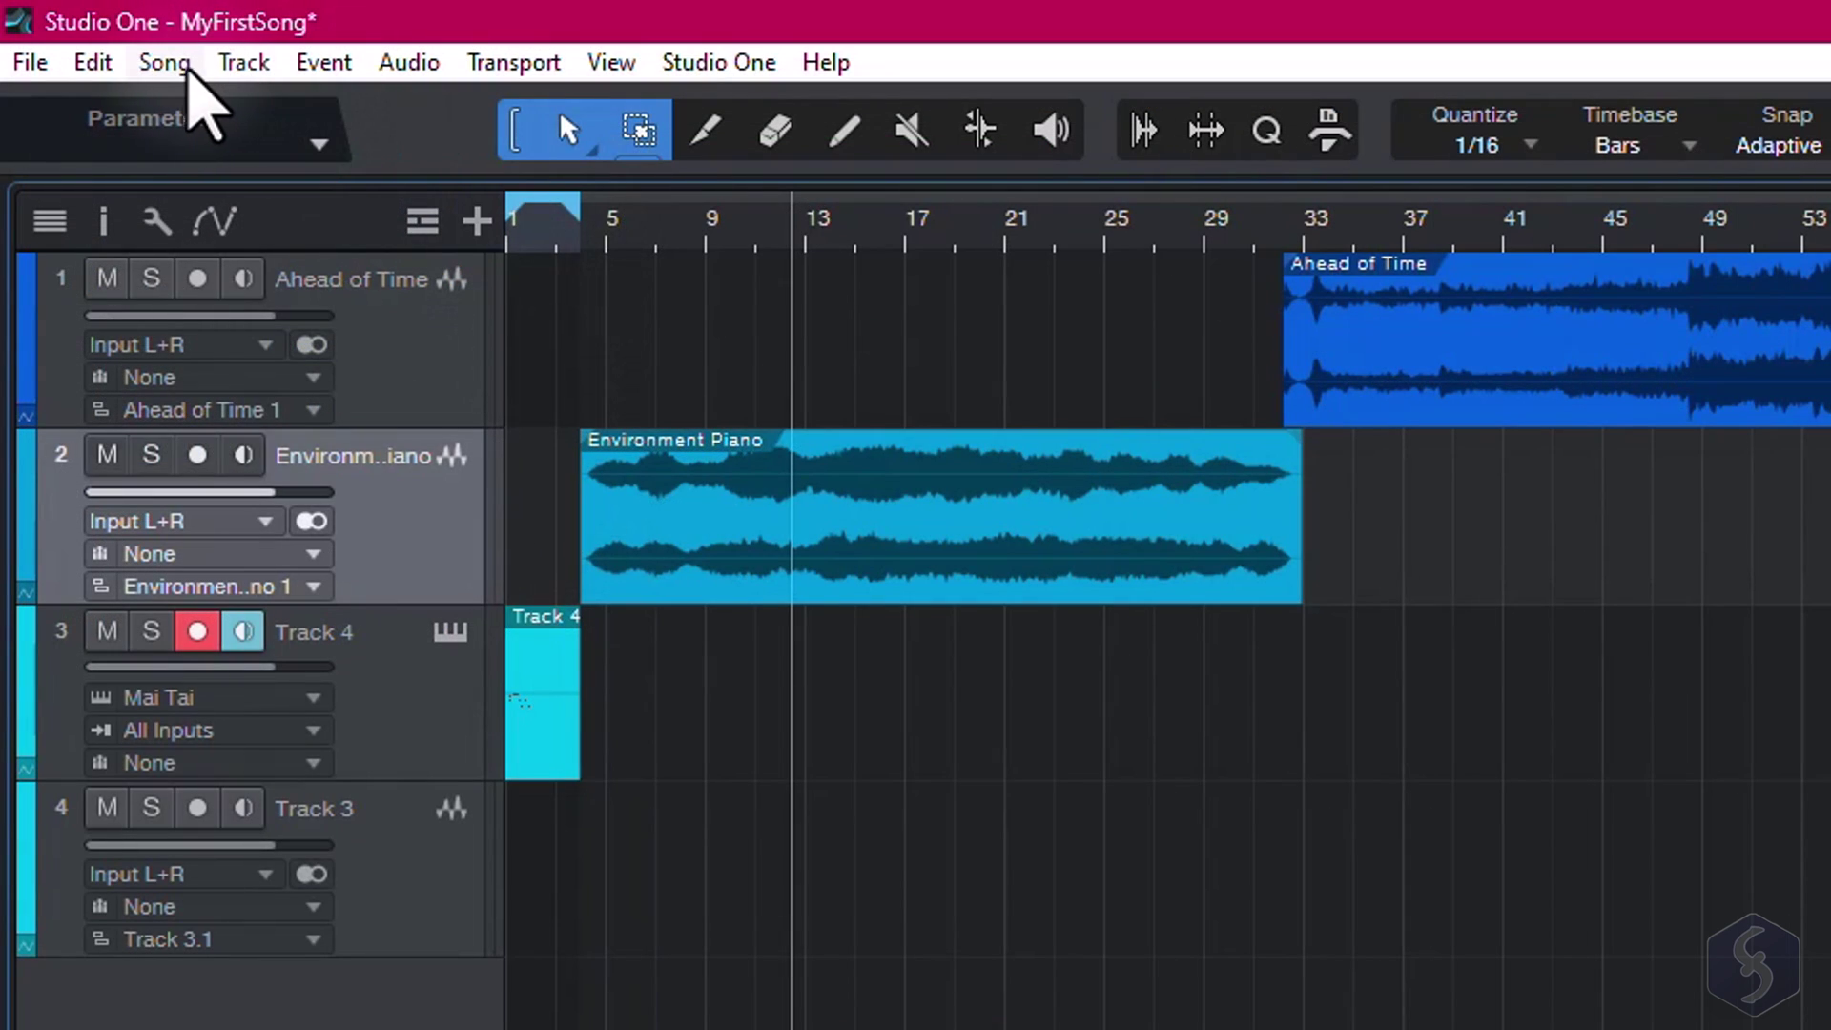
click(168, 66)
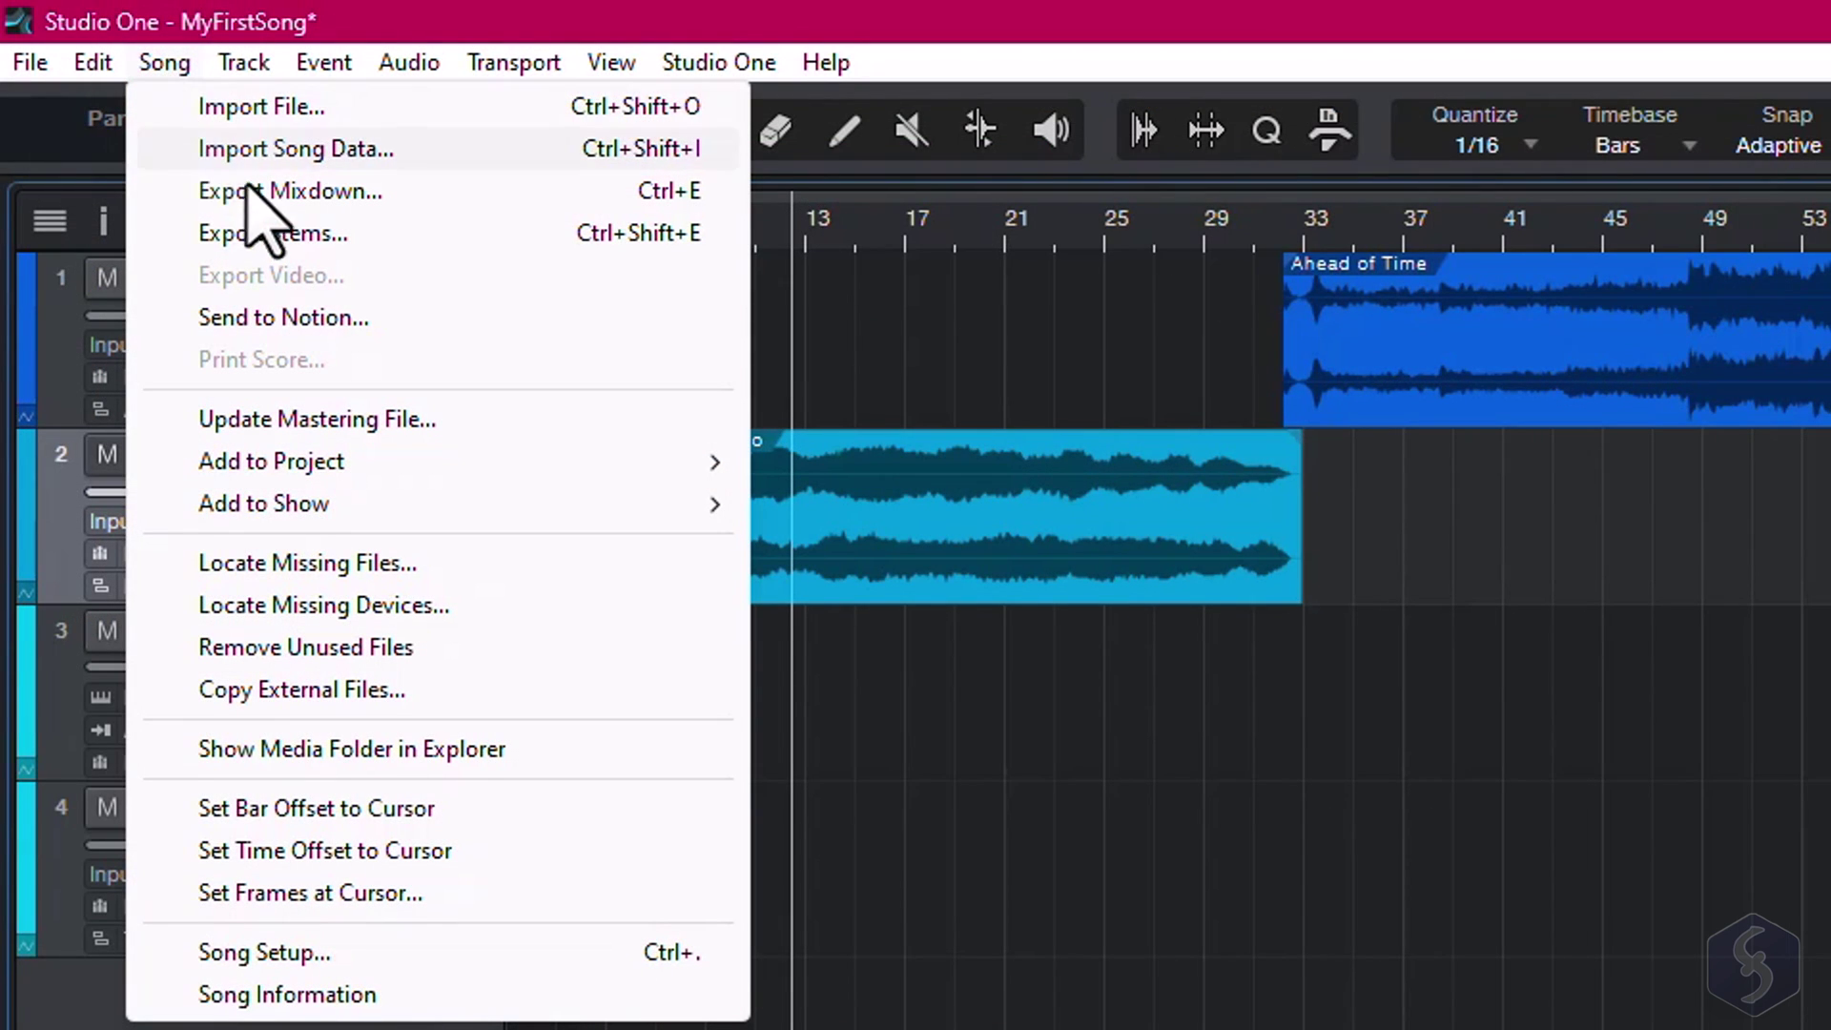
Step: Open Export Mixdown and choose MP3 format after trying Wave, AIFF, FLAC, CAF and M4A
click(409, 194)
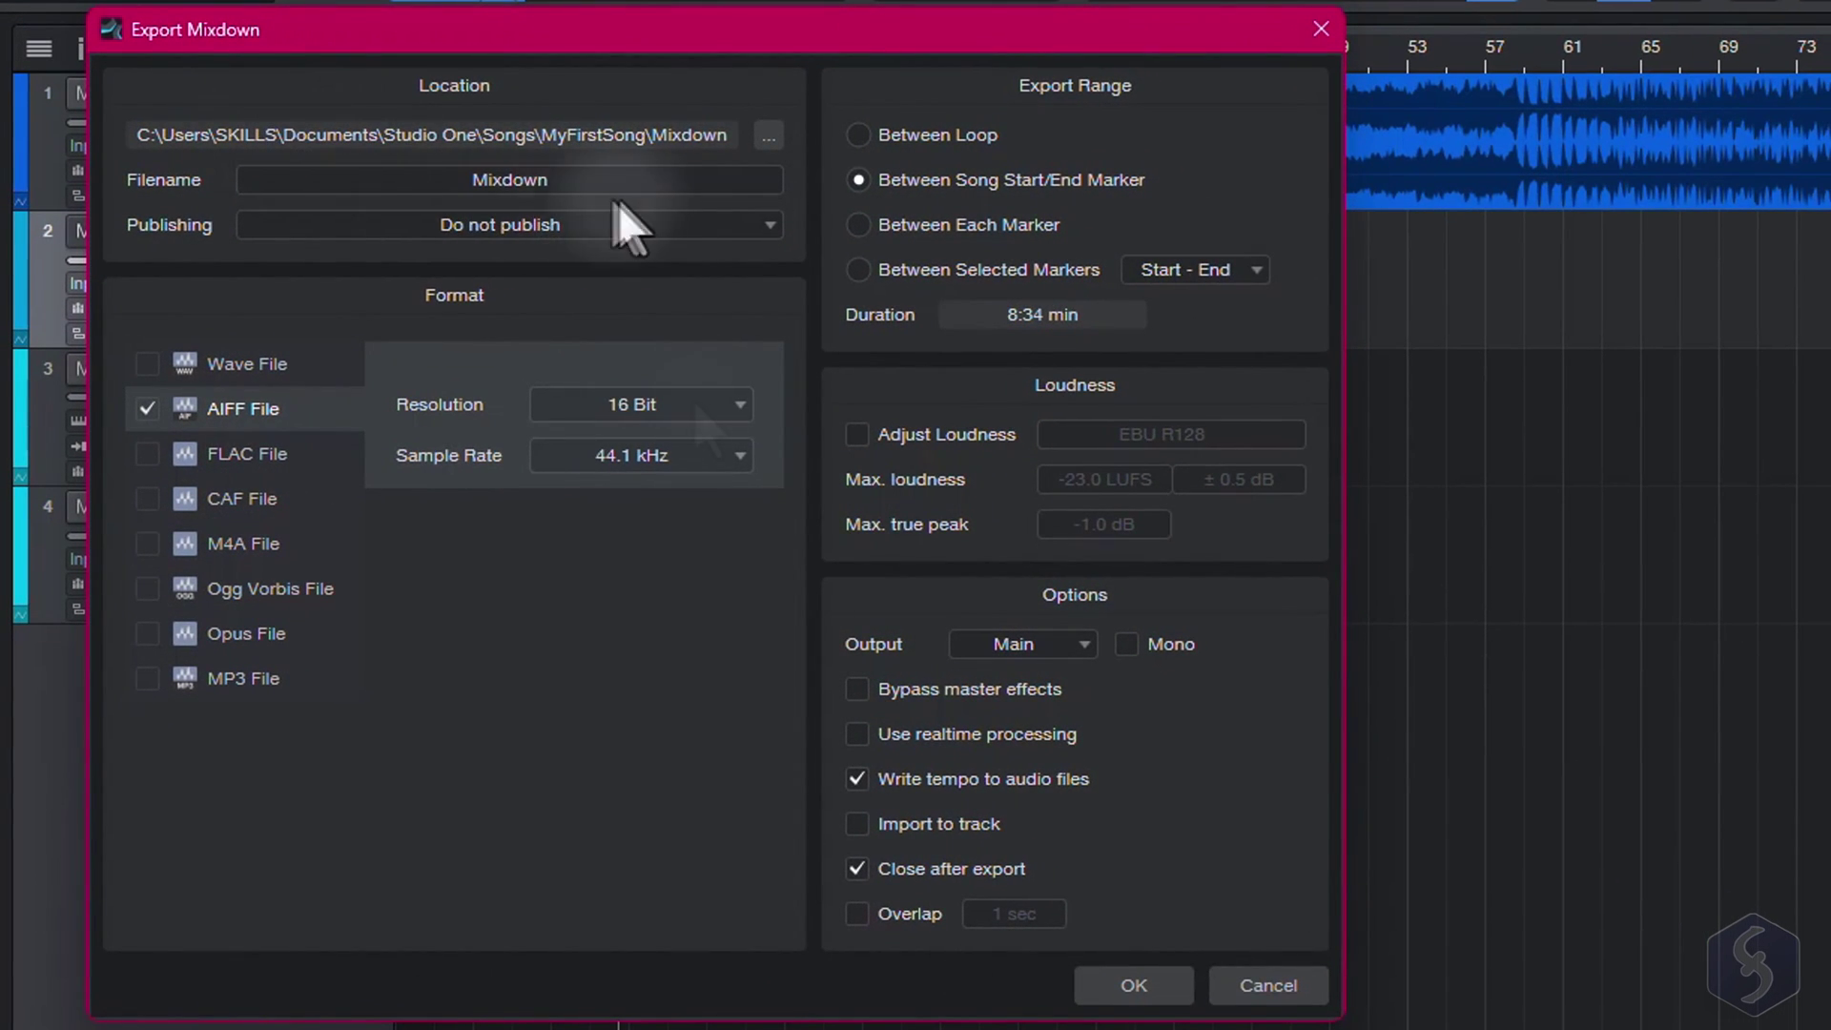
click(589, 180)
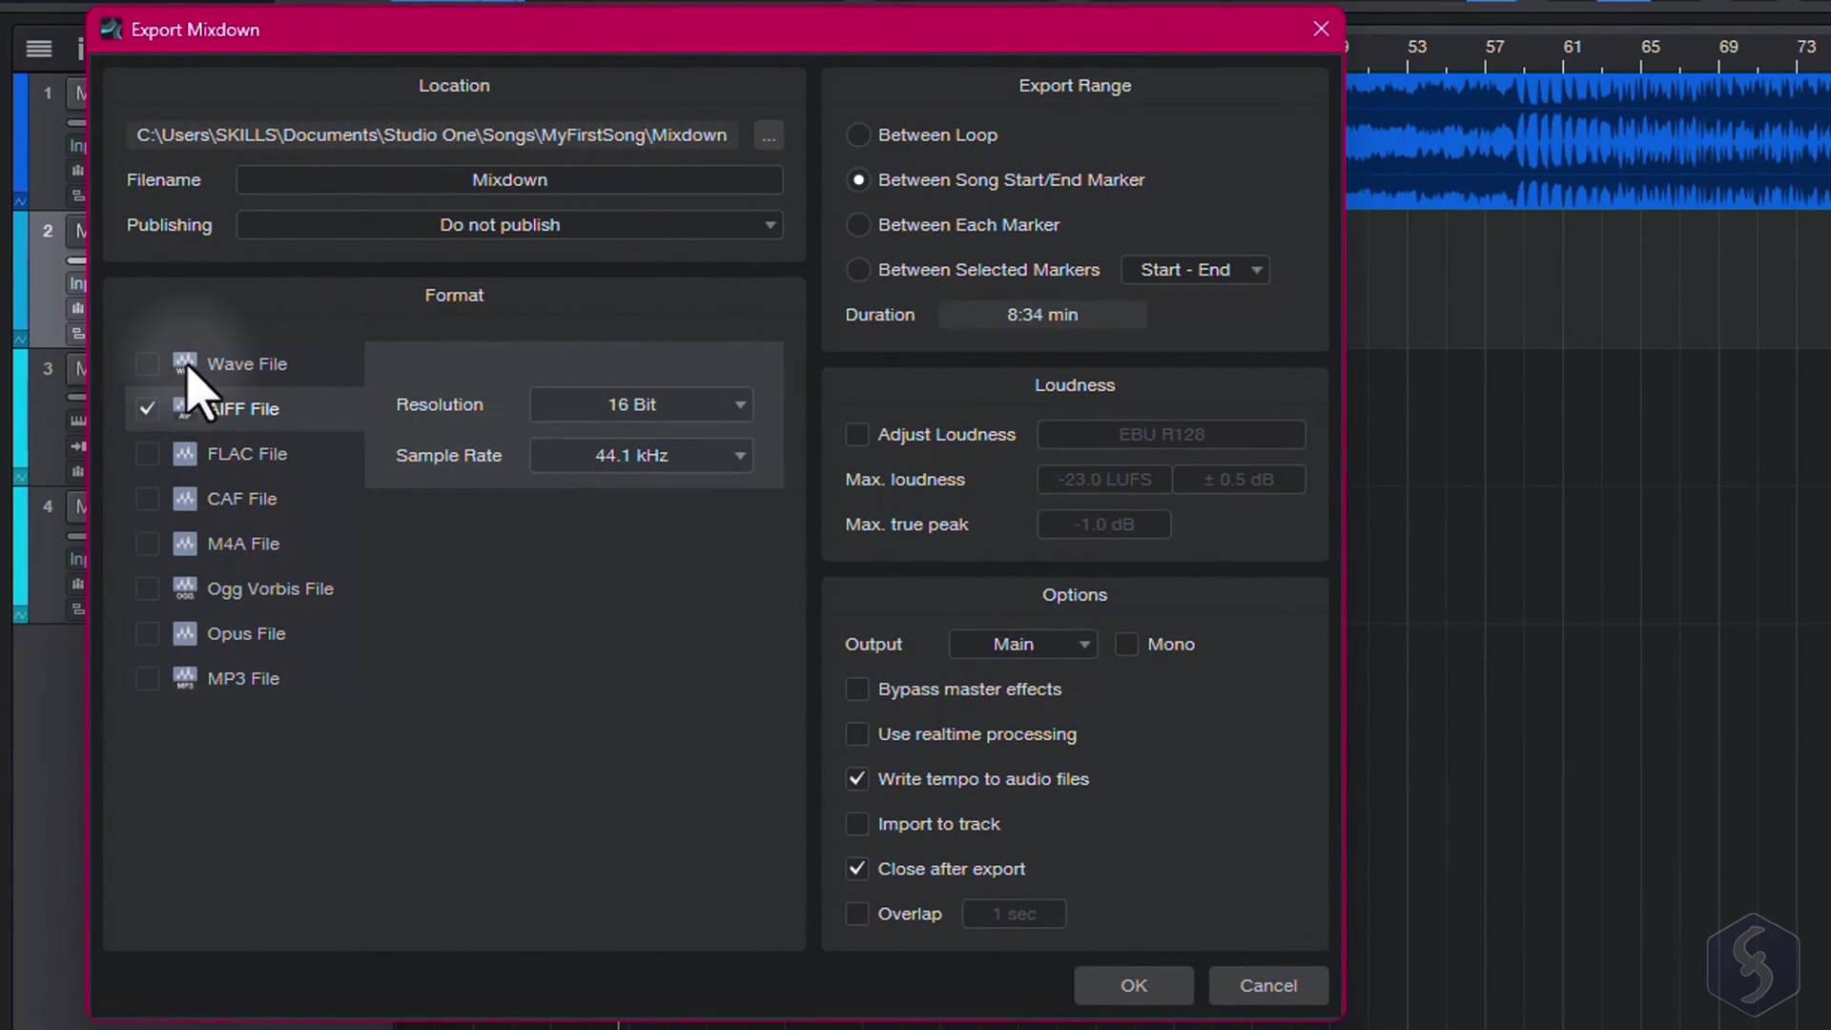
click(148, 364)
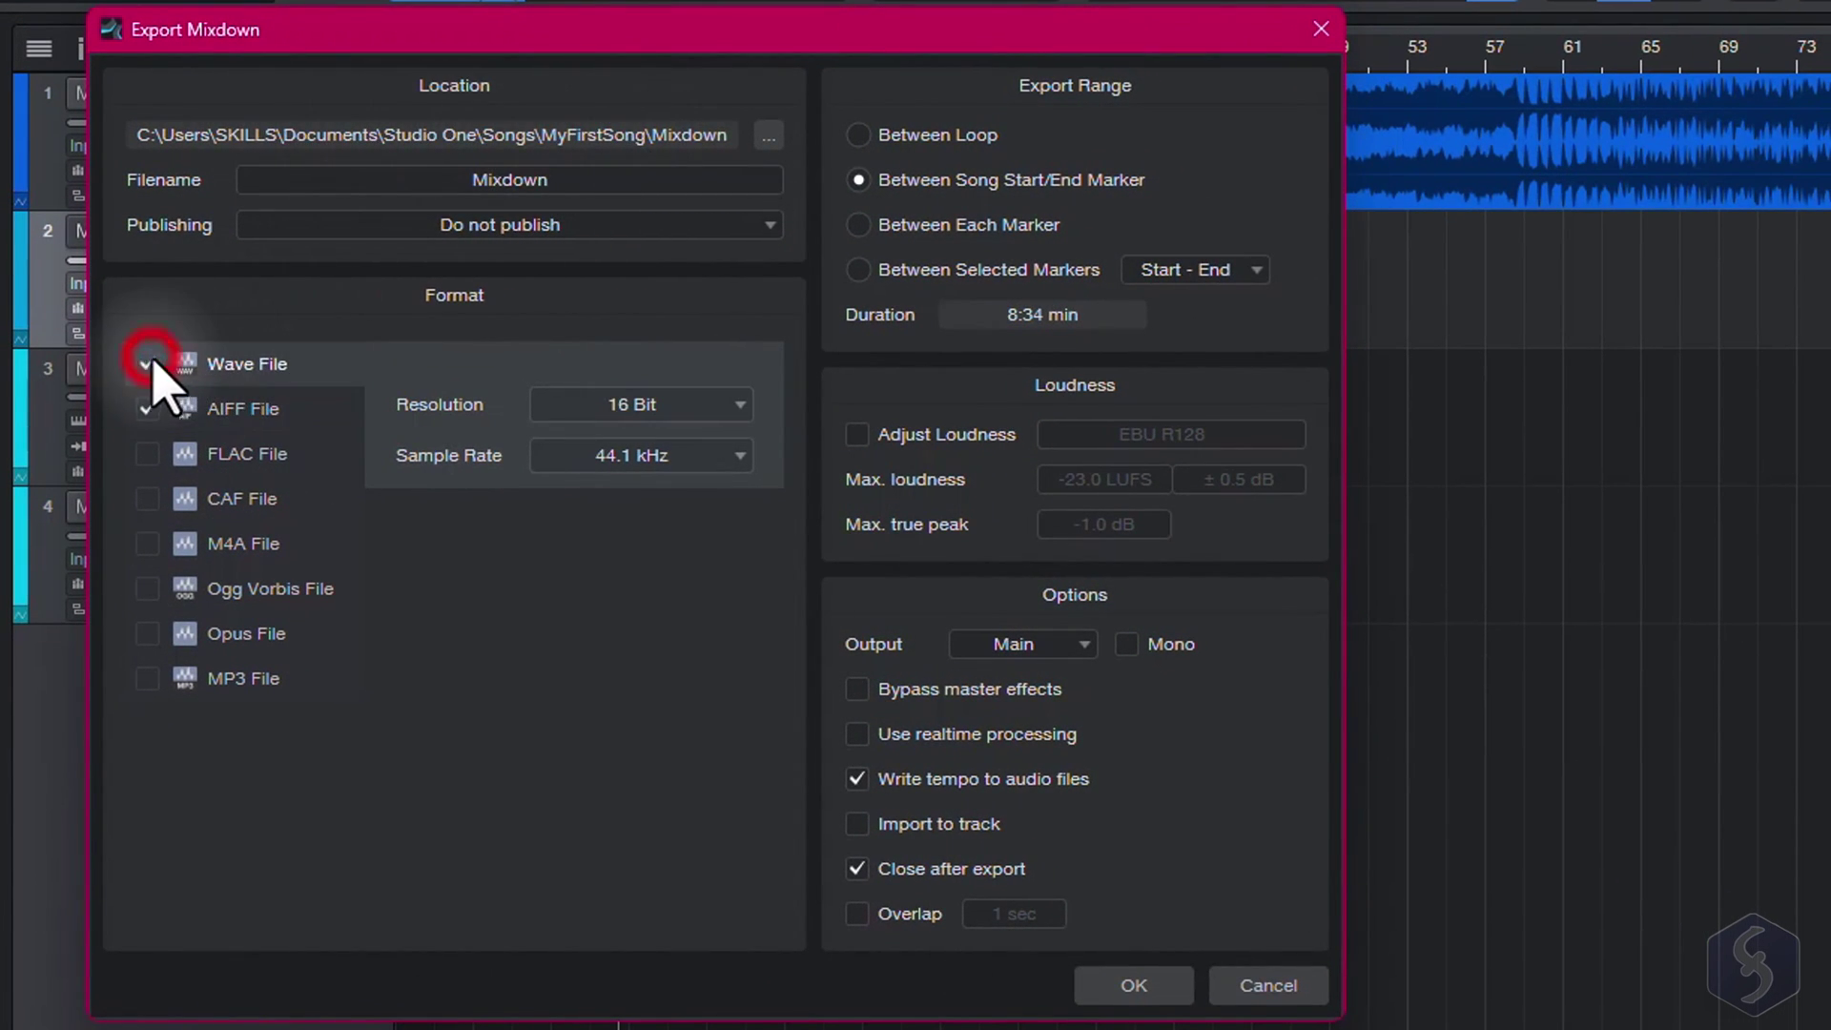
click(261, 410)
click(262, 454)
click(263, 499)
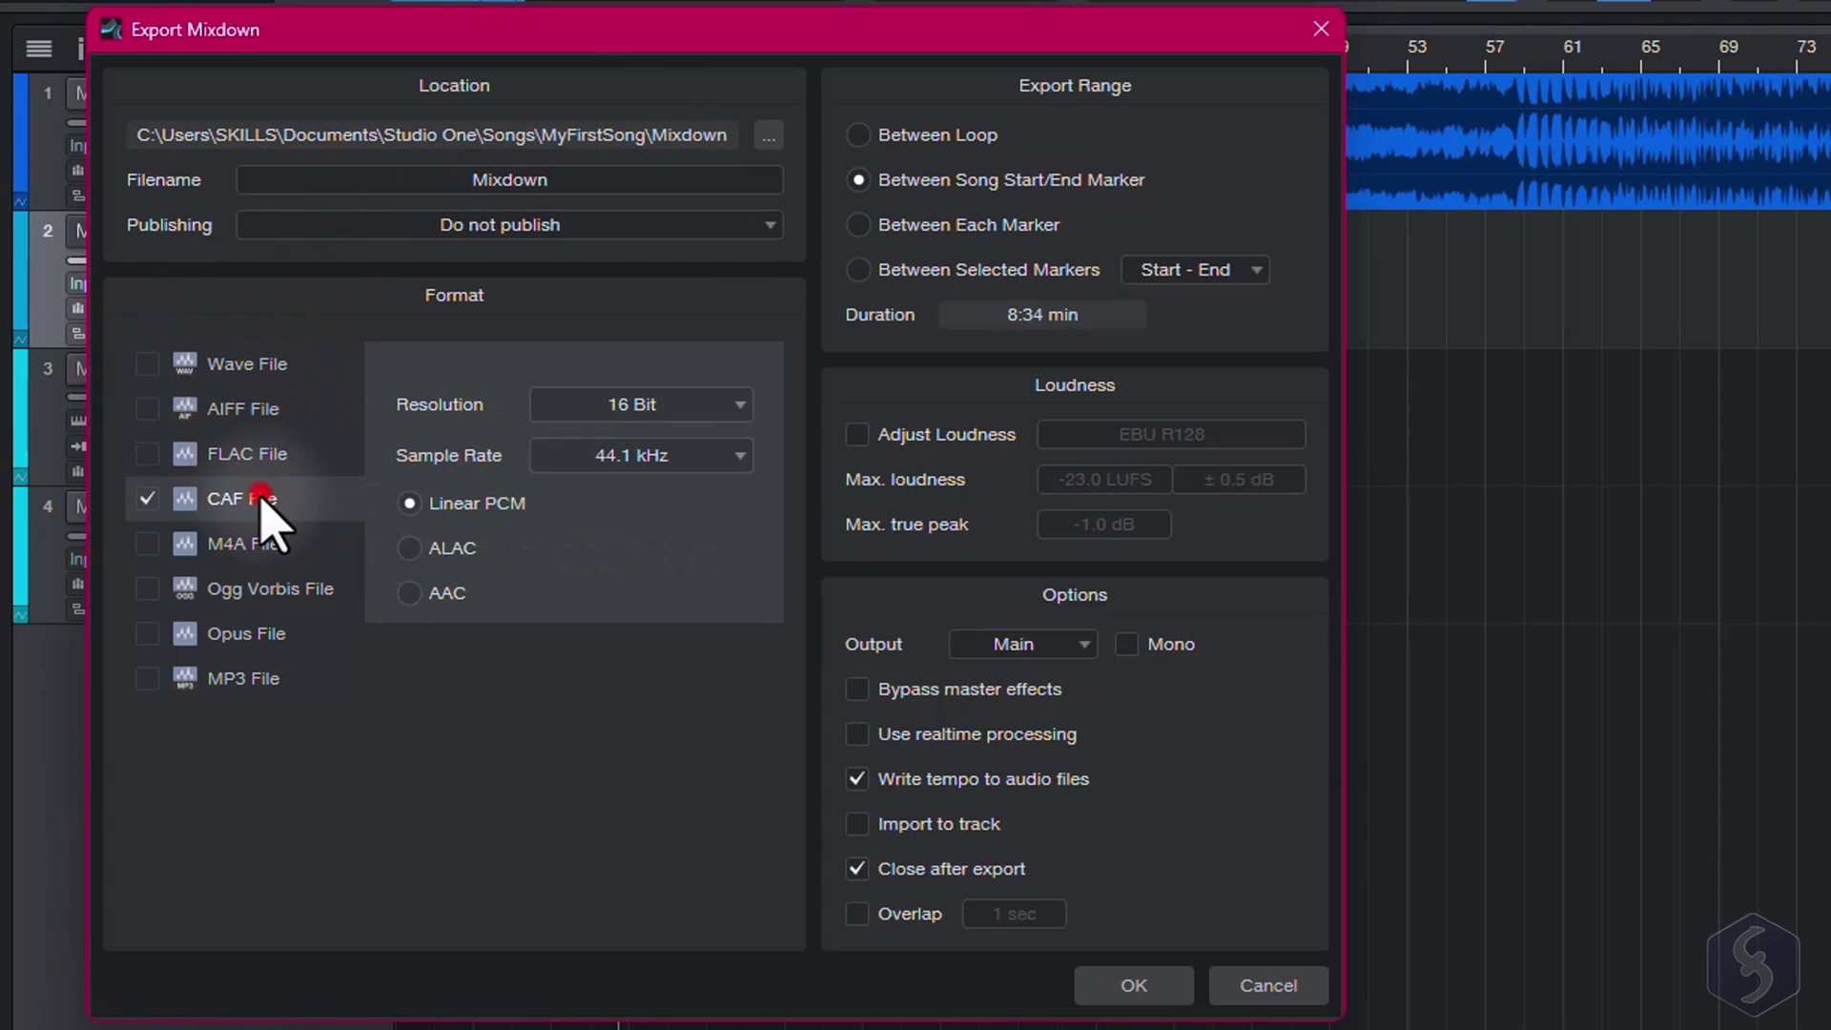
click(267, 546)
click(262, 678)
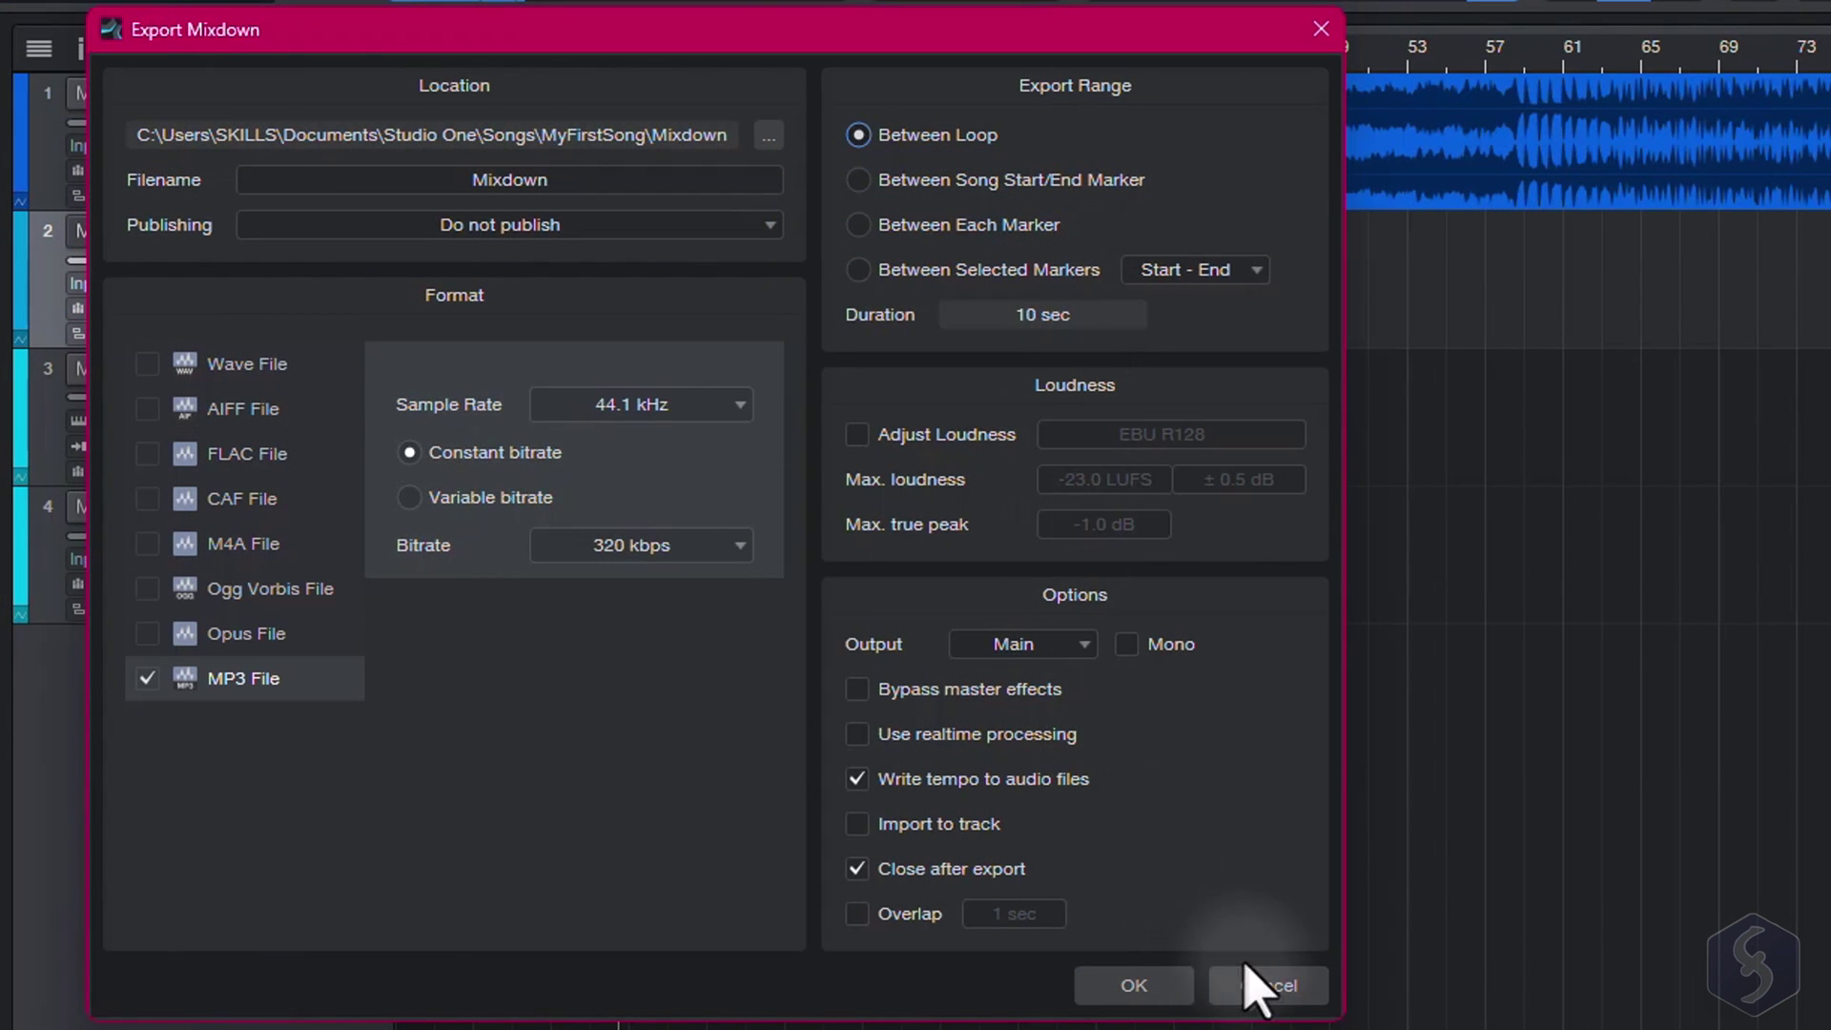
Step: Cancel the Export Mixdown dialog without exporting
click(1273, 992)
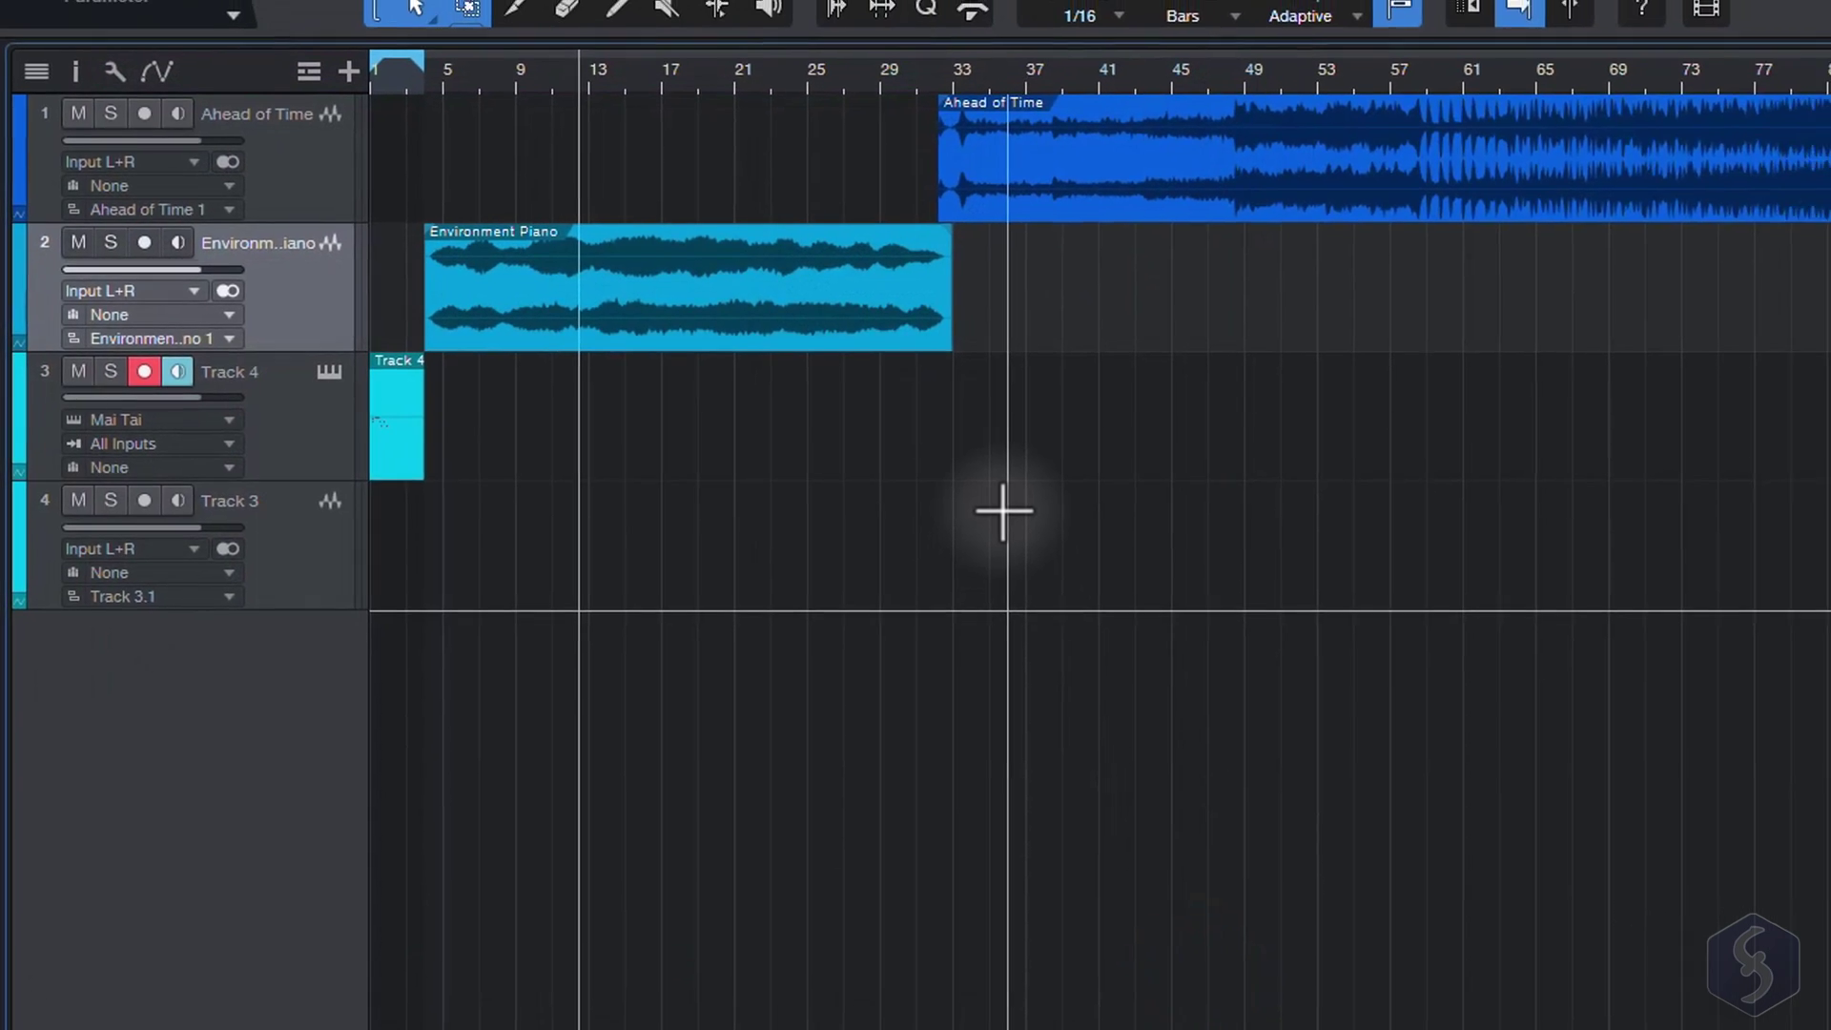